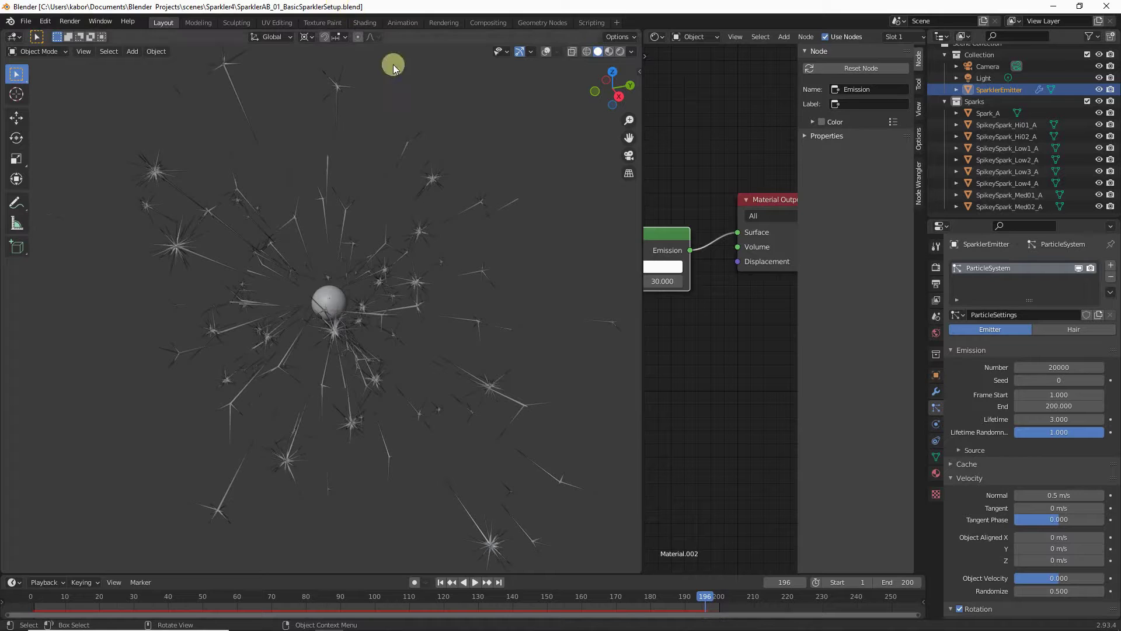
# Play the sparkler animation, stop it at frame 19, and turn on the viewport overlays
pyautogui.click(475, 583)
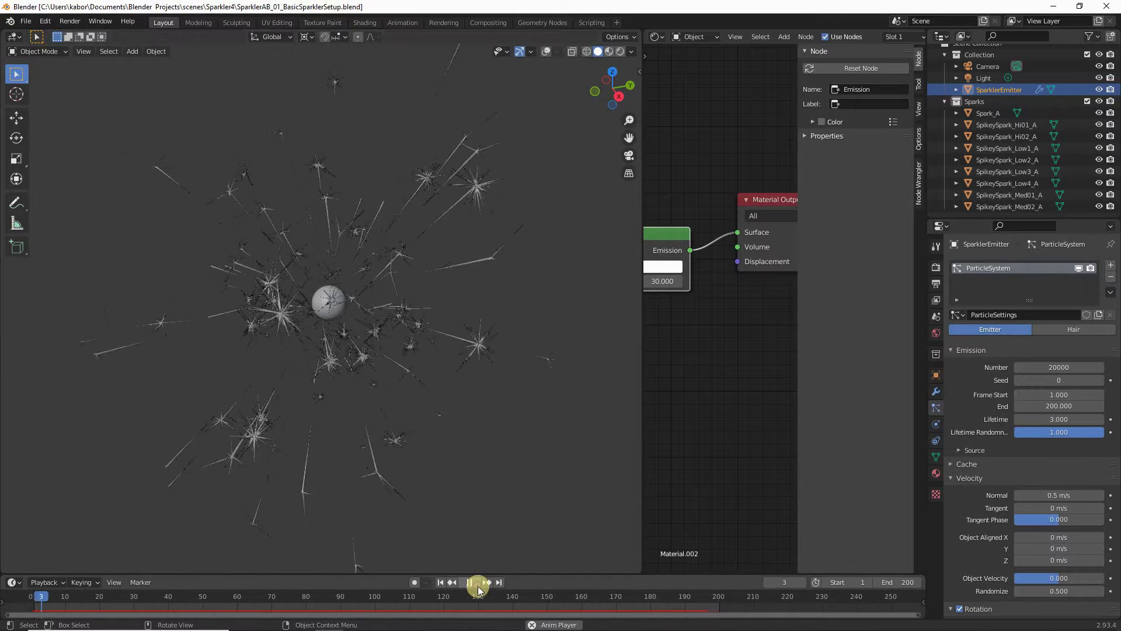
pyautogui.press('space')
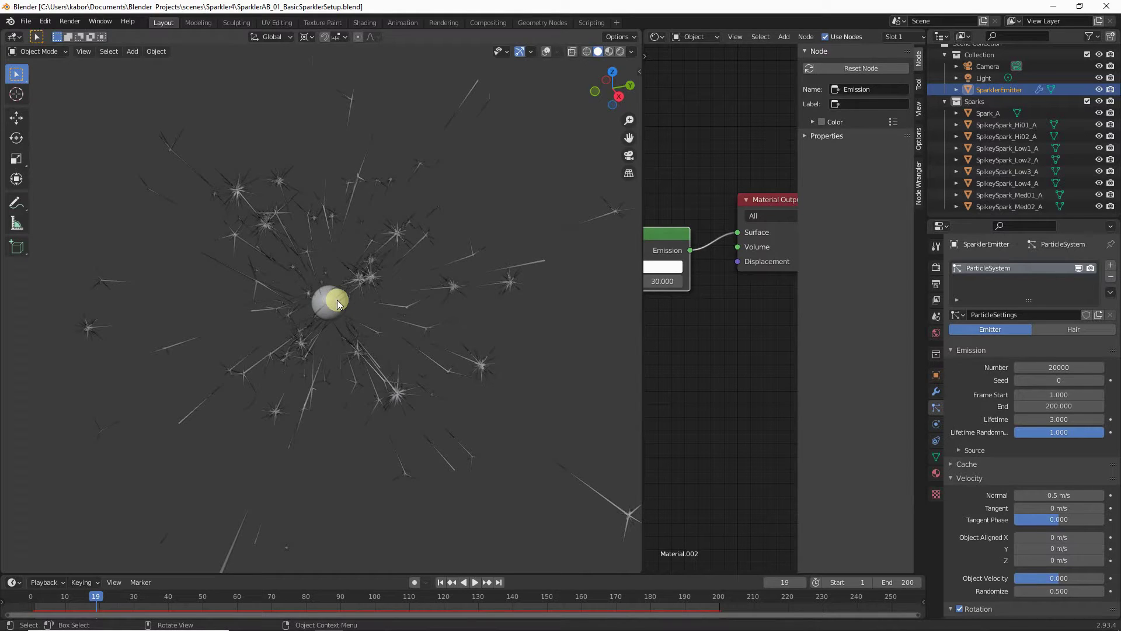
pyautogui.click(546, 51)
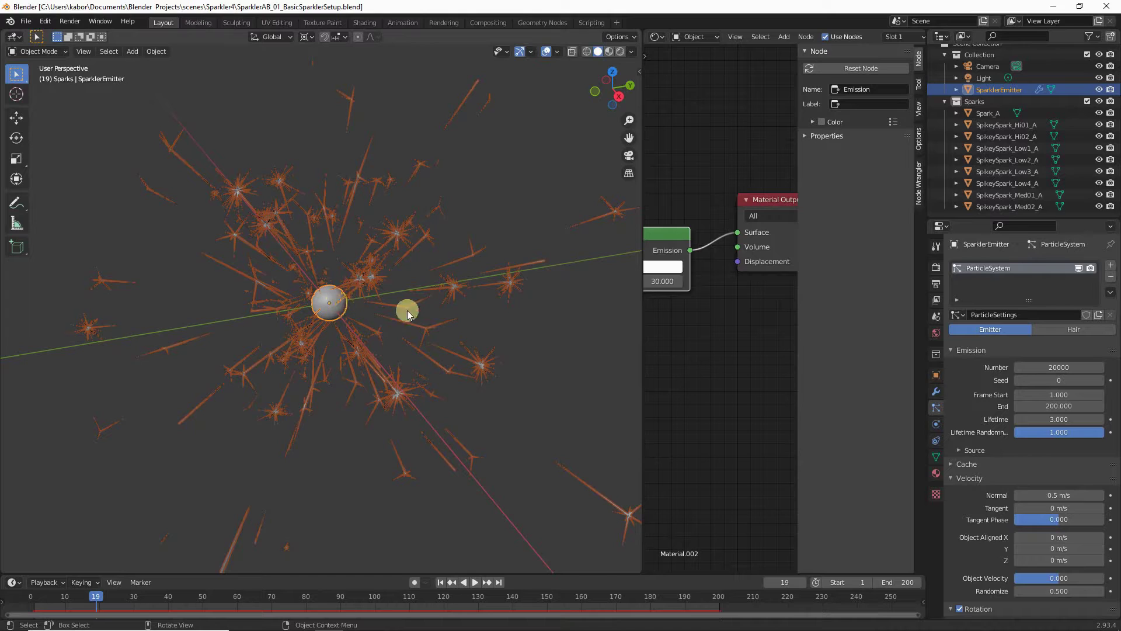
# Add a Displace modifier to SparklerEmitter and place it above the ParticleSystem modifier in the stack
pyautogui.click(935, 390)
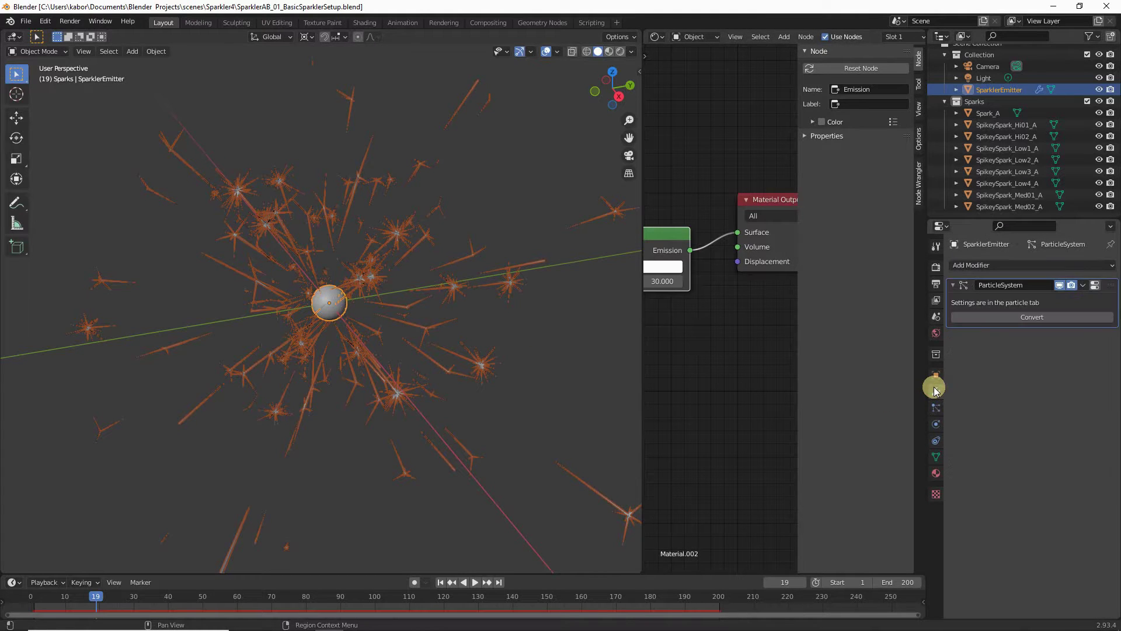
pyautogui.click(1015, 266)
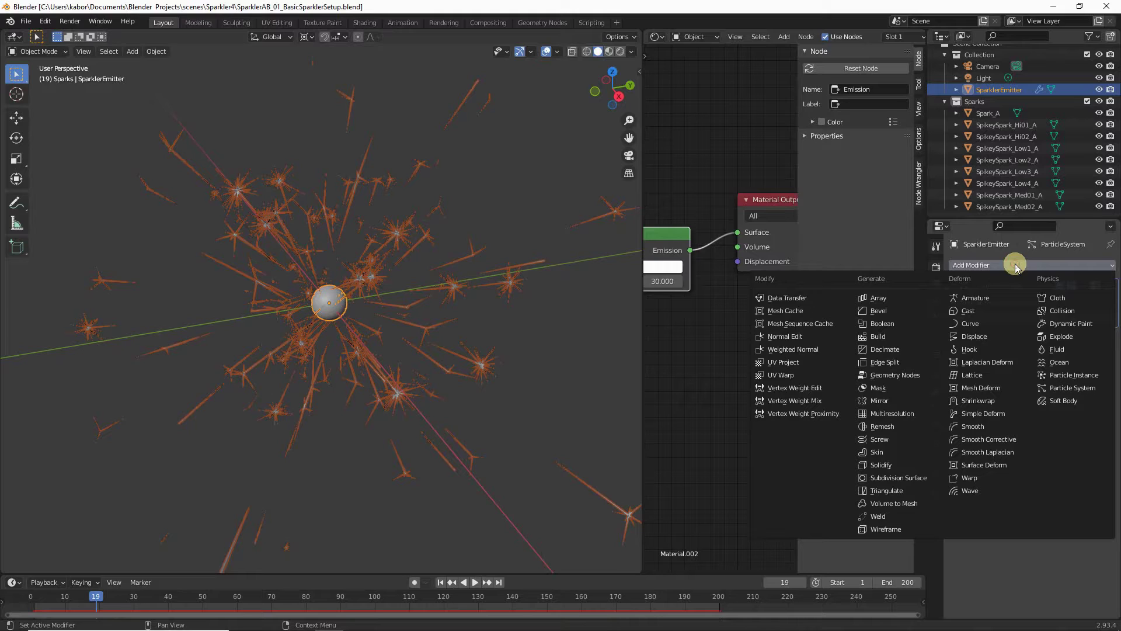
pyautogui.click(995, 344)
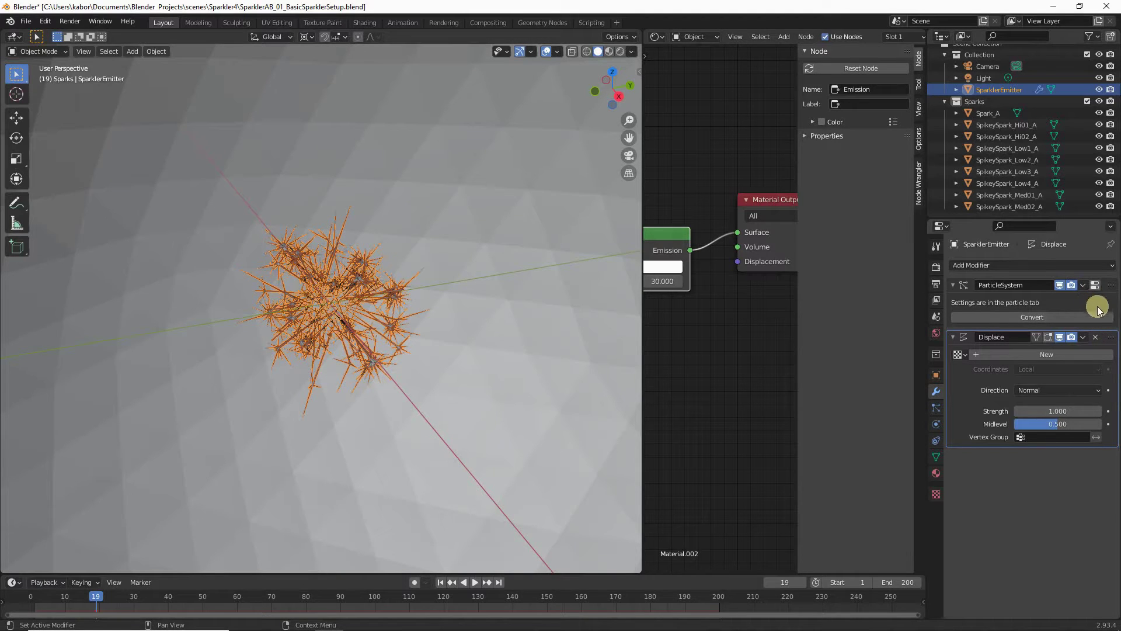
pyautogui.moveTo(1109, 337); pyautogui.dragTo(1104, 286)
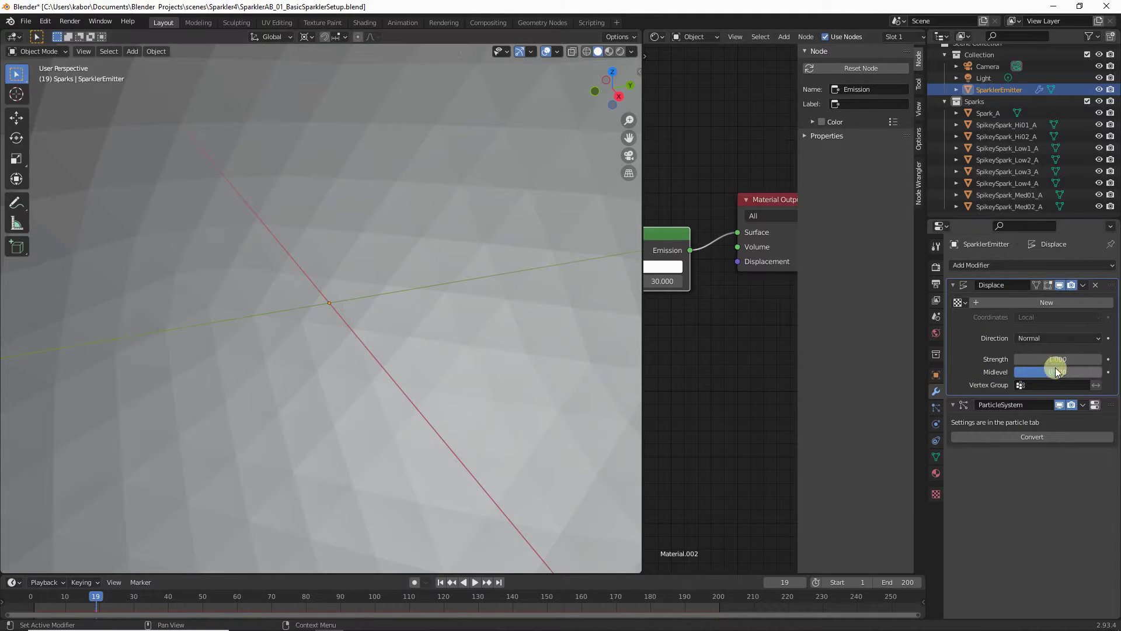
# Create a new texture for the Displace modifier and name it TextureEmitterNoise
pyautogui.click(1102, 302)
pyautogui.doubleClick(1059, 302)
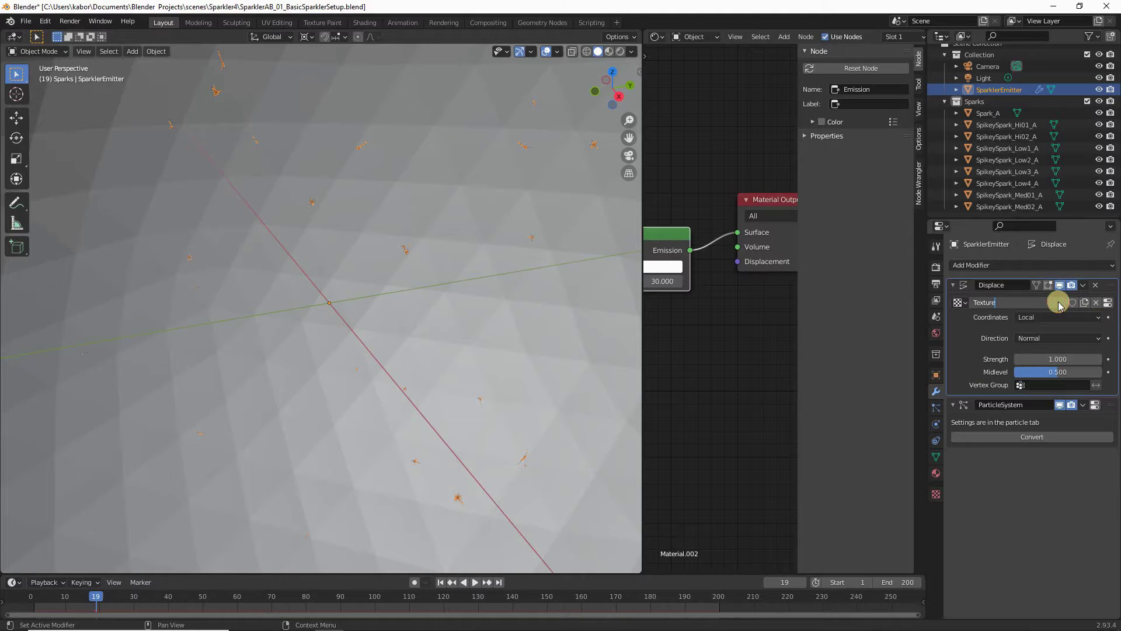
pyautogui.write('EmitterNoise')
pyautogui.press('Return')
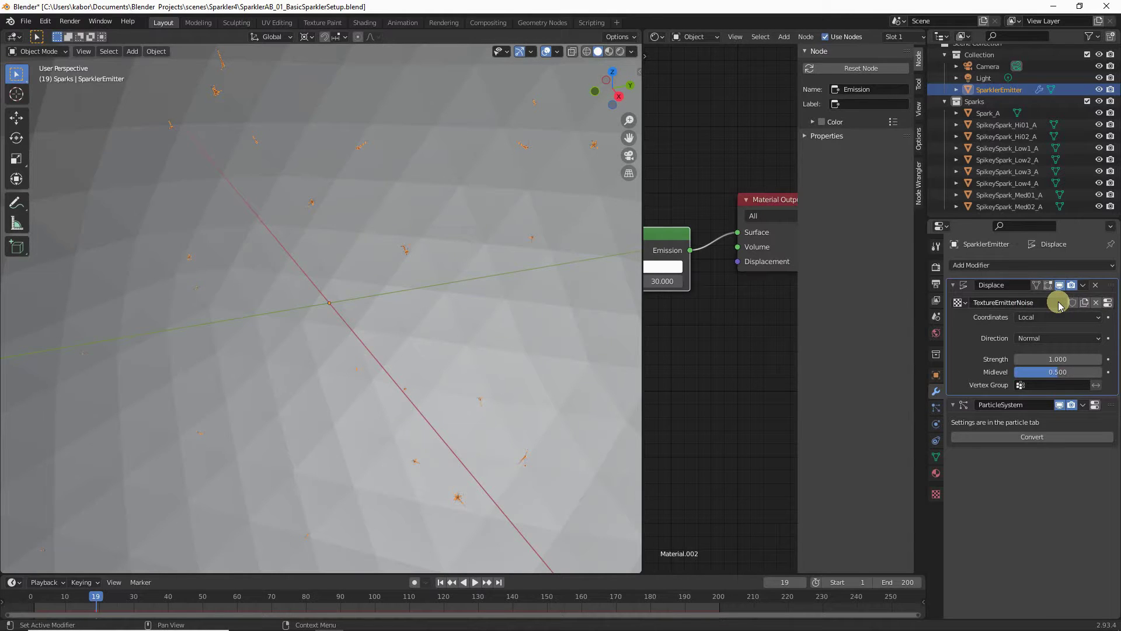
# Change the TextureEmitterNoise texture type to Clouds with the Improved Perlin noise basis
pyautogui.click(935, 497)
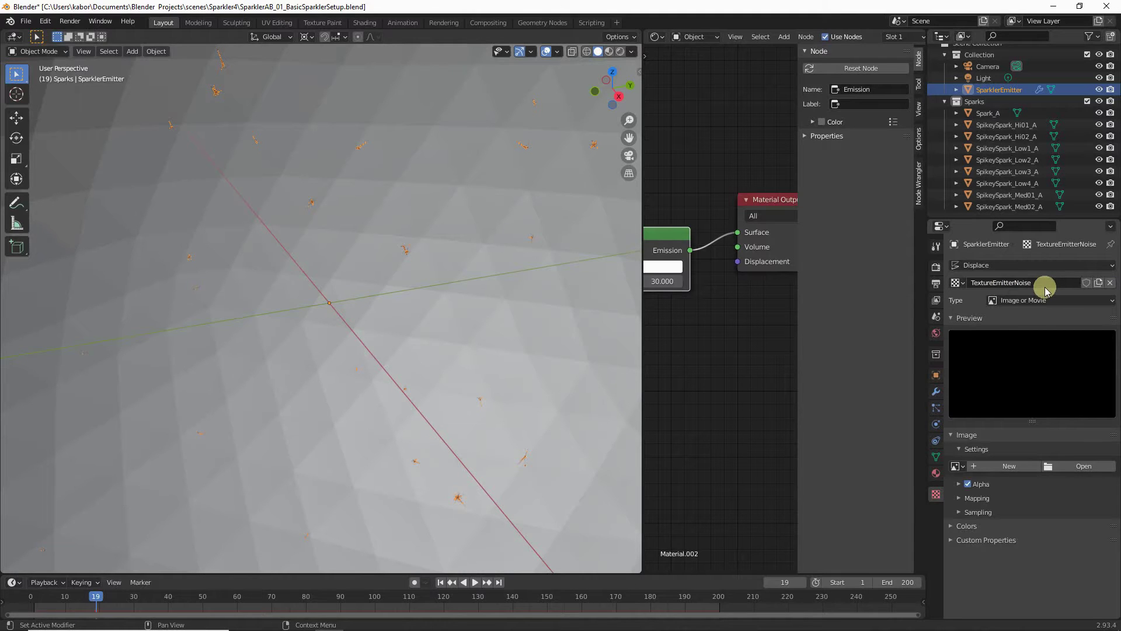
pyautogui.click(1080, 303)
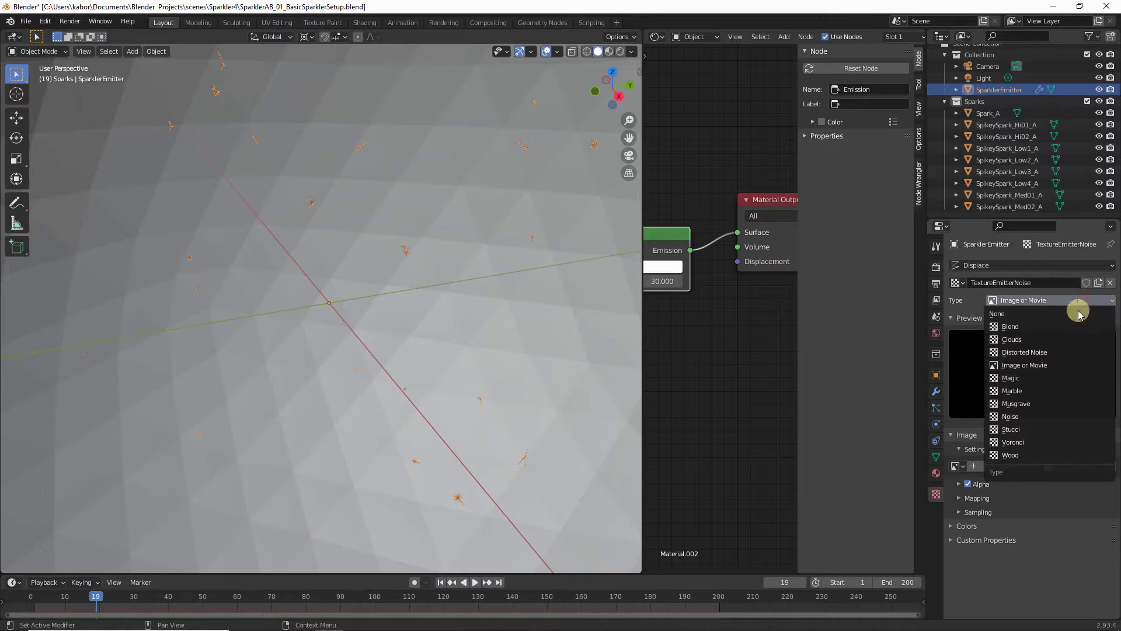
pyautogui.click(1033, 339)
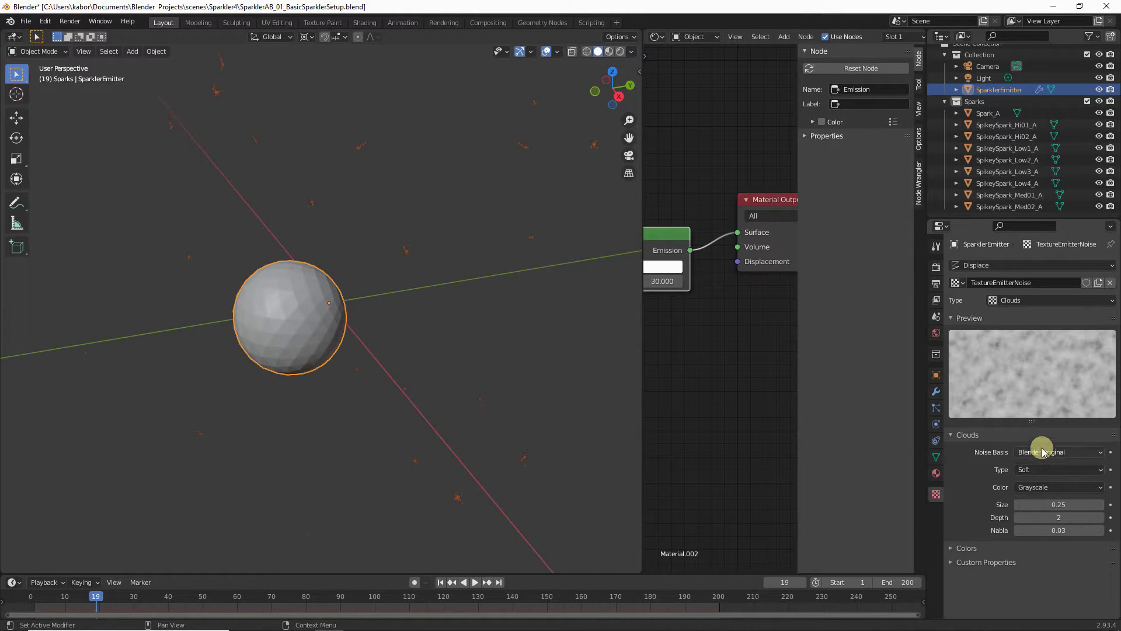
pyautogui.click(1081, 452)
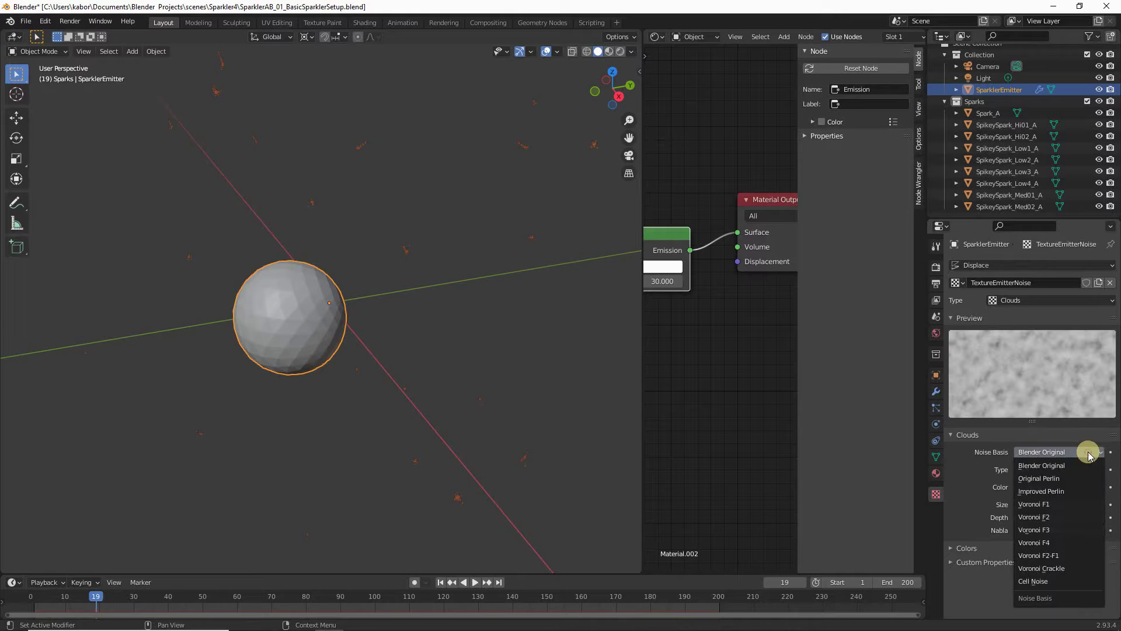
pyautogui.click(1074, 491)
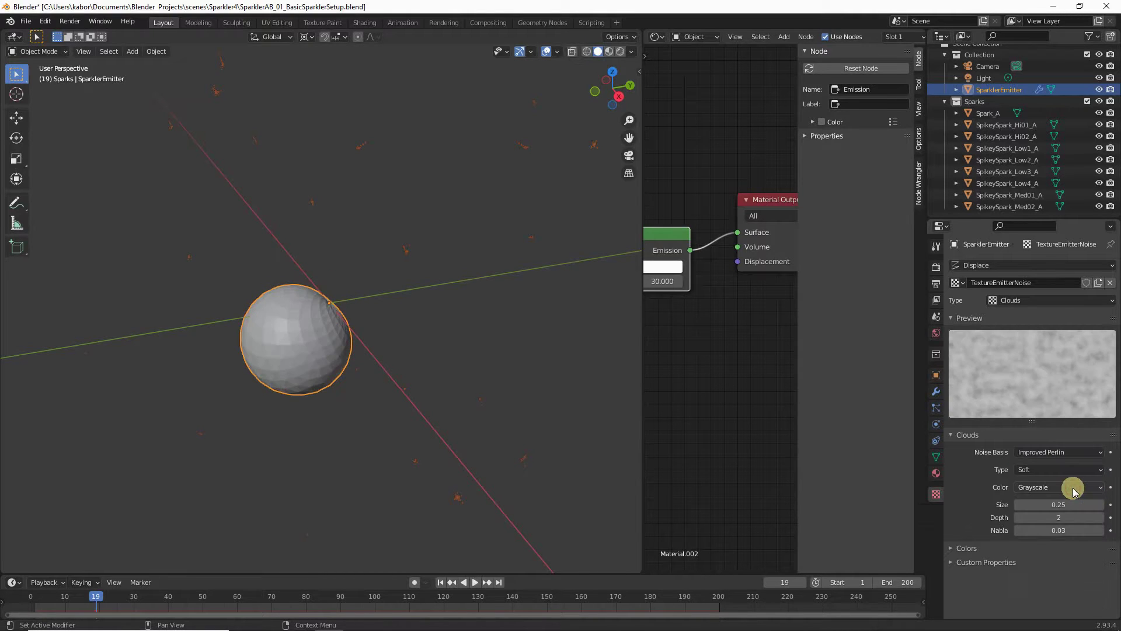
# Set the Clouds texture's size to 0.01 and its depth to 18
pyautogui.click(1074, 502)
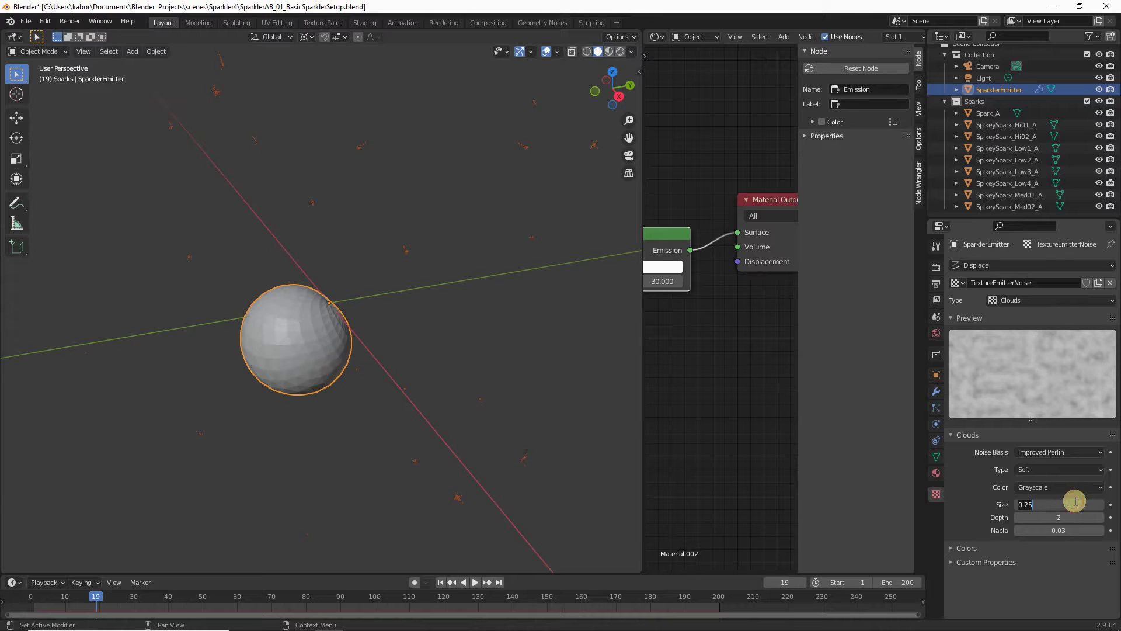
pyautogui.write('0.01')
pyautogui.press('Return')
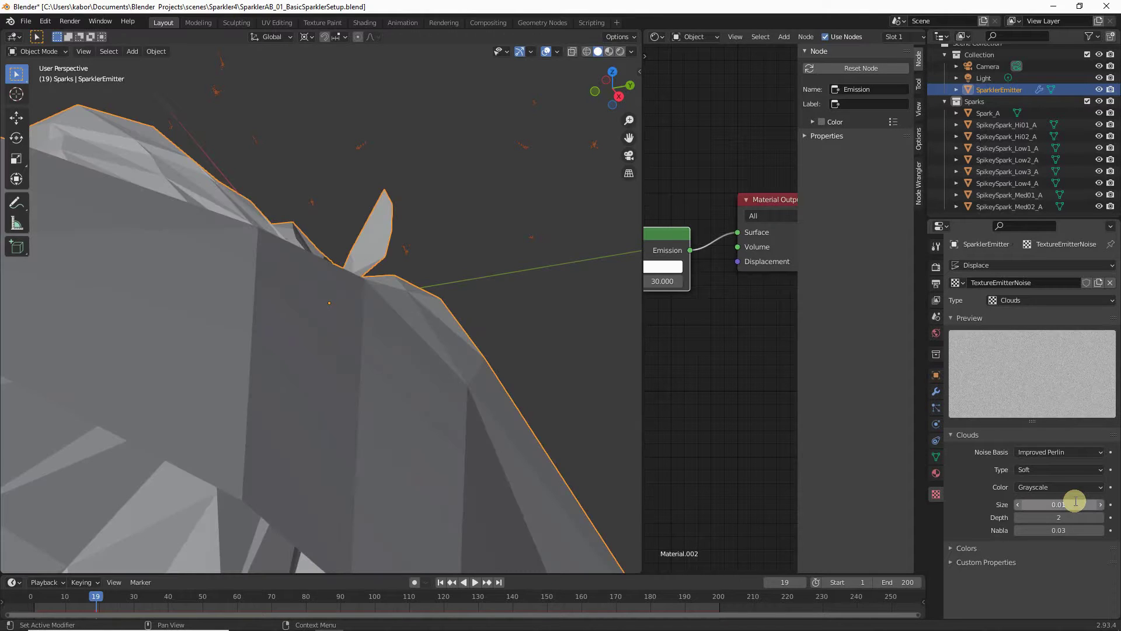
pyautogui.click(1074, 518)
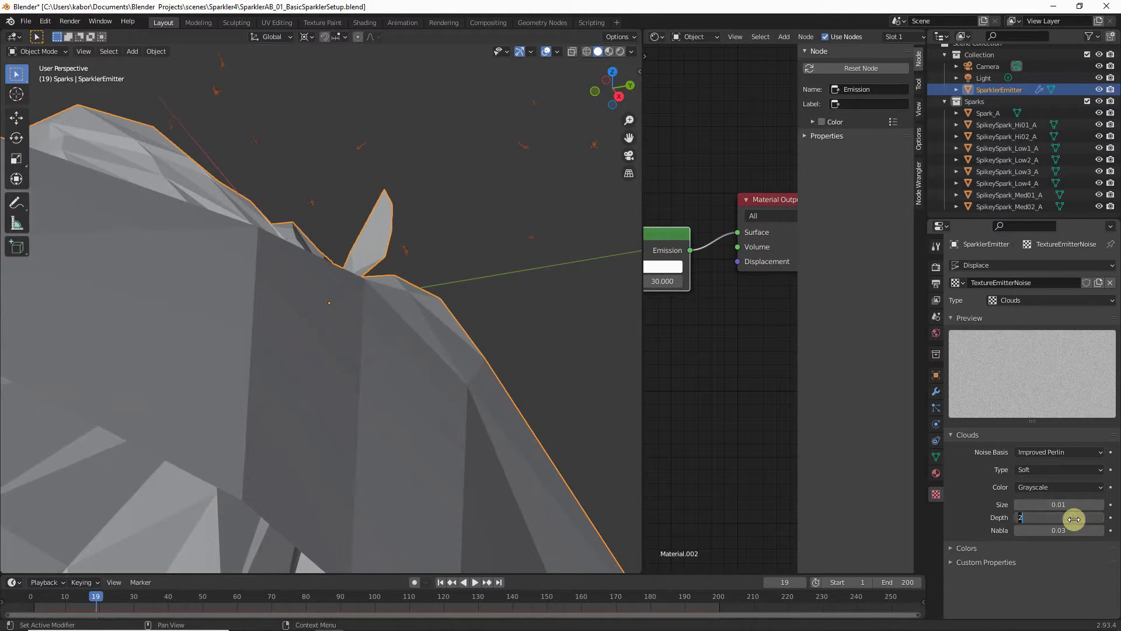
pyautogui.write('18')
pyautogui.press('Return')
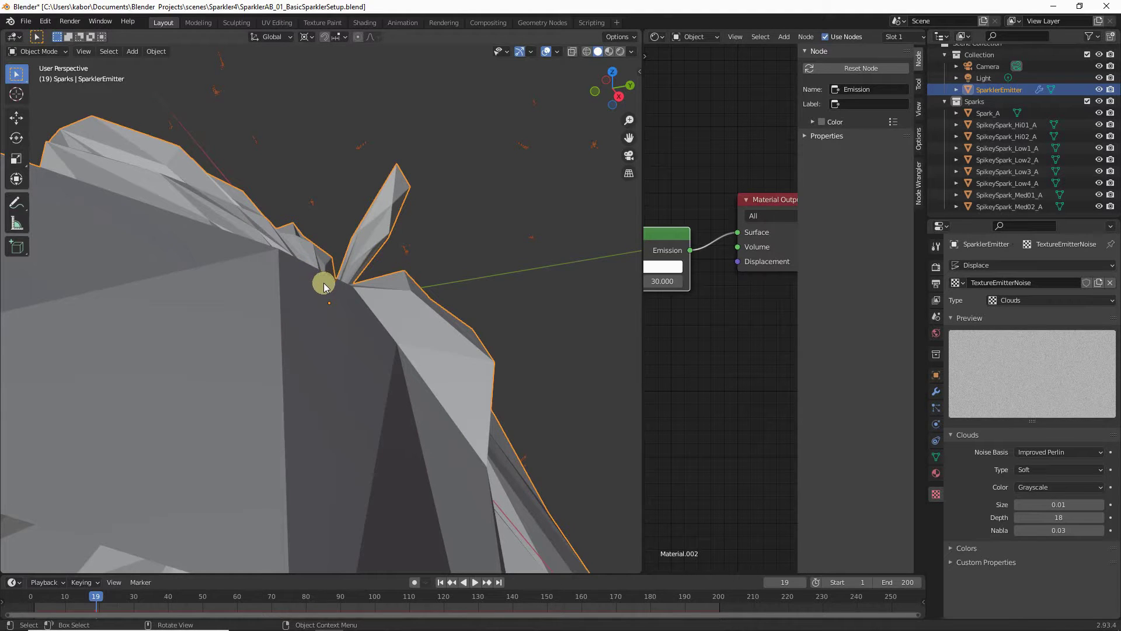
# Set the Displace modifier's strength to 0.004 and its midlevel to 0.7
pyautogui.click(935, 394)
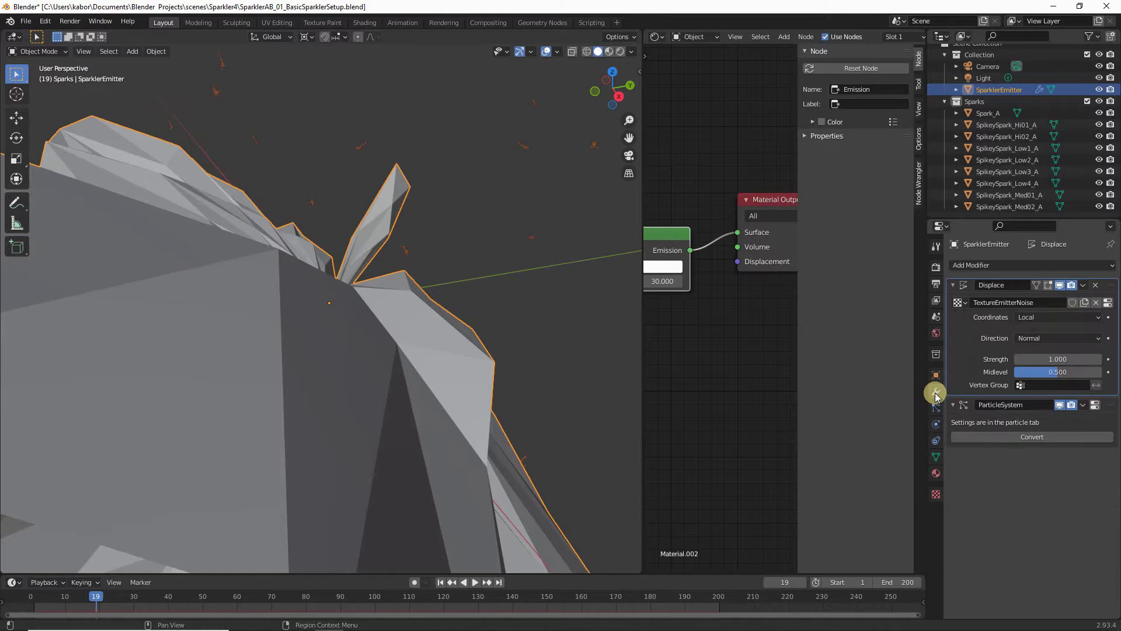
pyautogui.click(1090, 360)
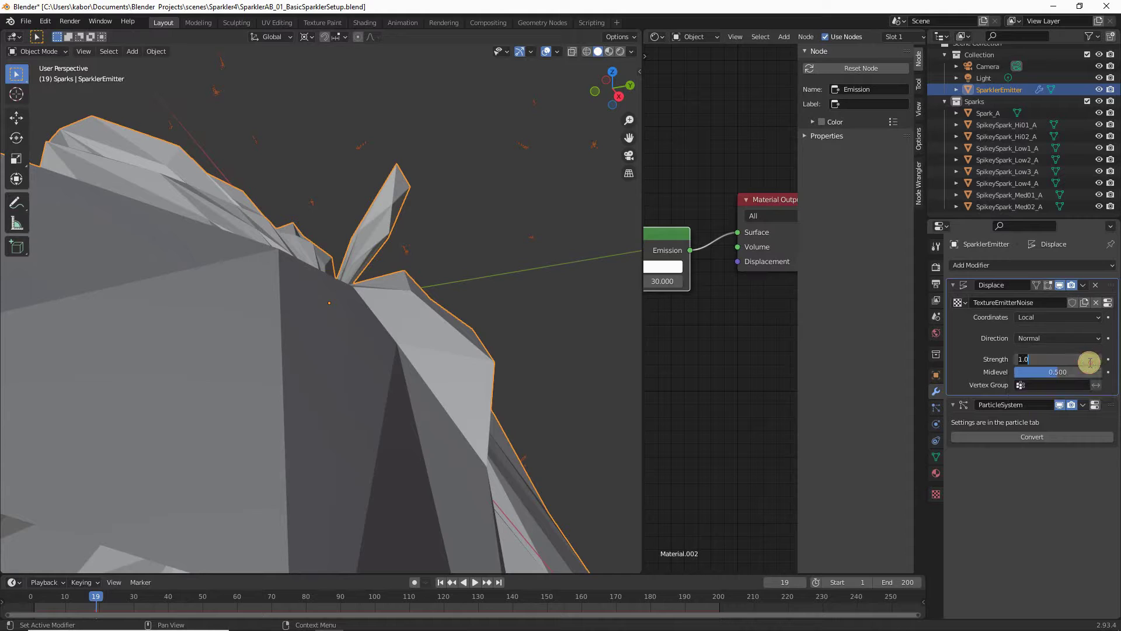
pyautogui.write('0.004')
pyautogui.press('Return')
pyautogui.click(1082, 372)
pyautogui.write('0.7')
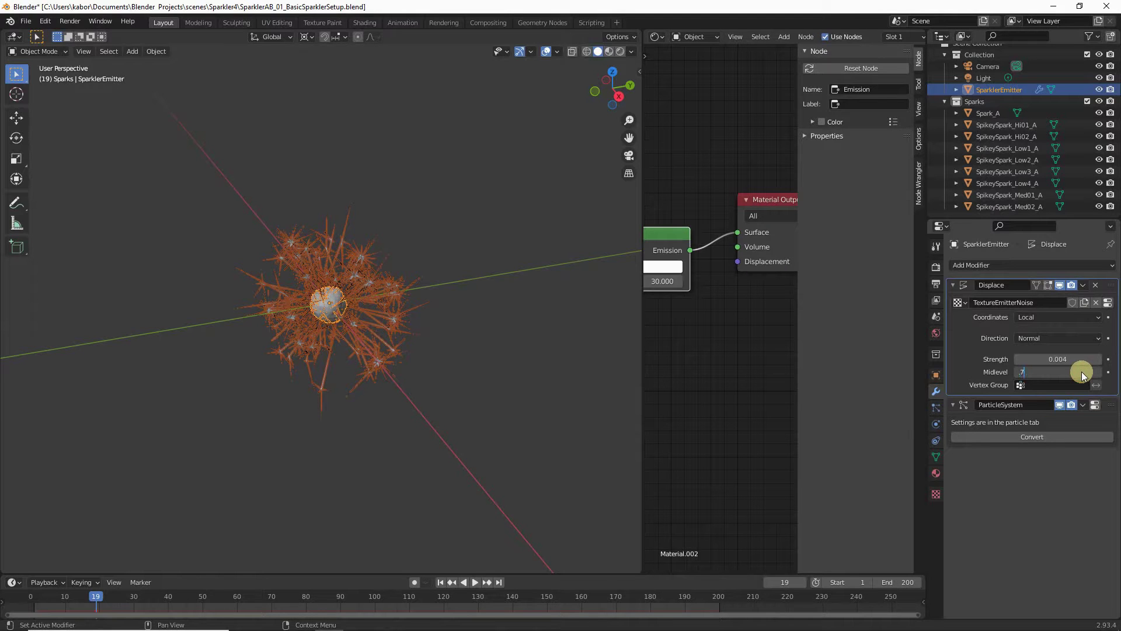
pyautogui.press('Return')
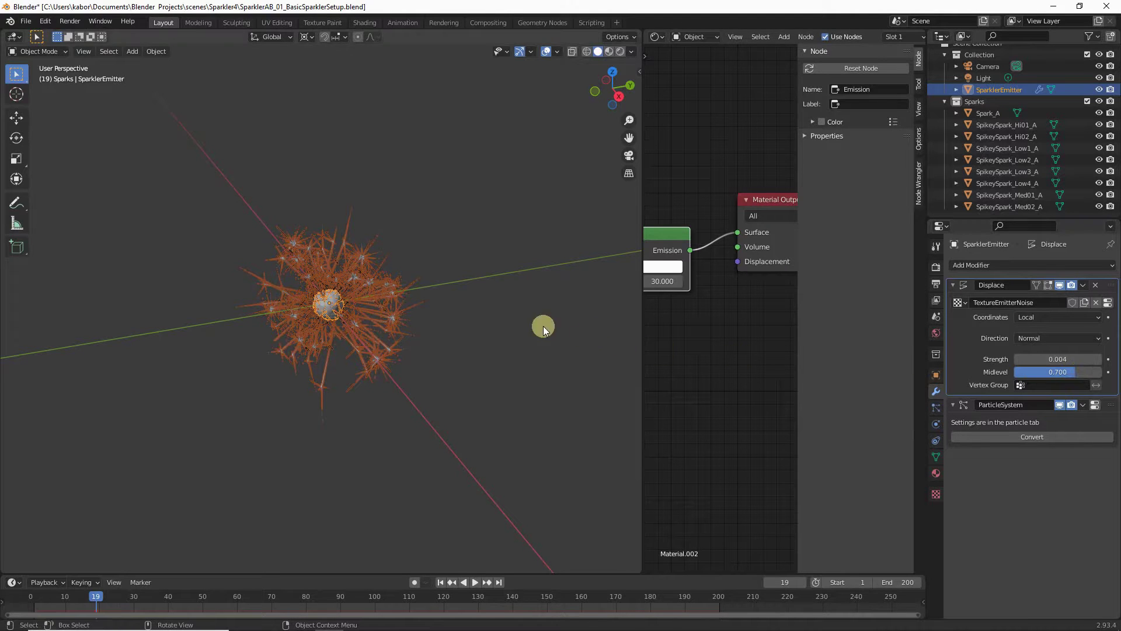
# Set the Displace modifier's texture coordinates to Object
pyautogui.scroll(10, 329, 306)
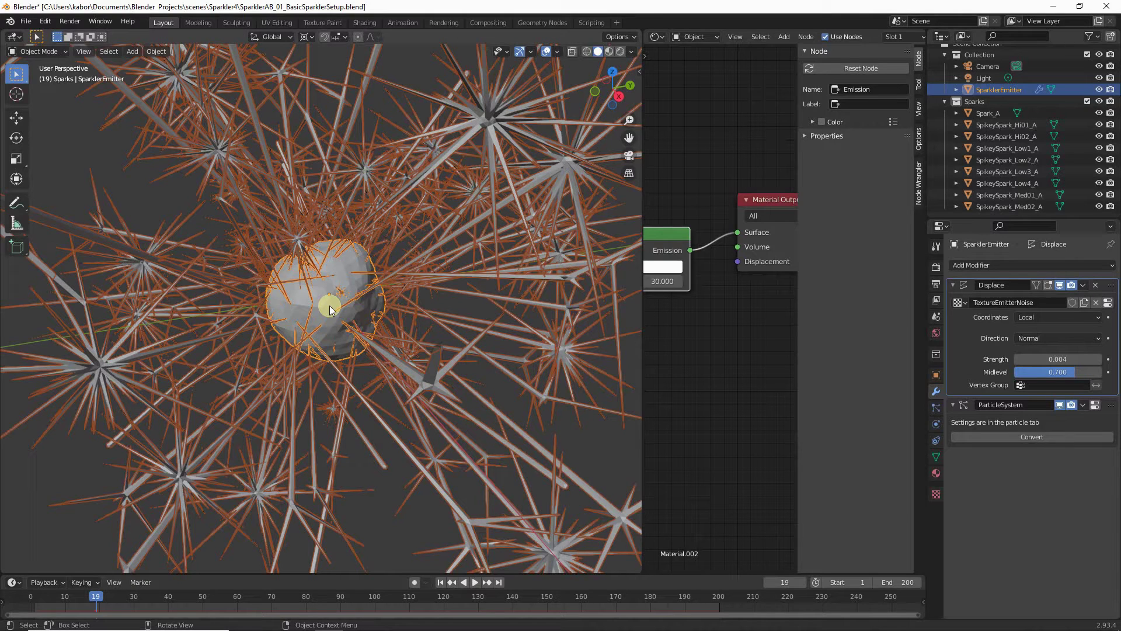
pyautogui.click(1035, 320)
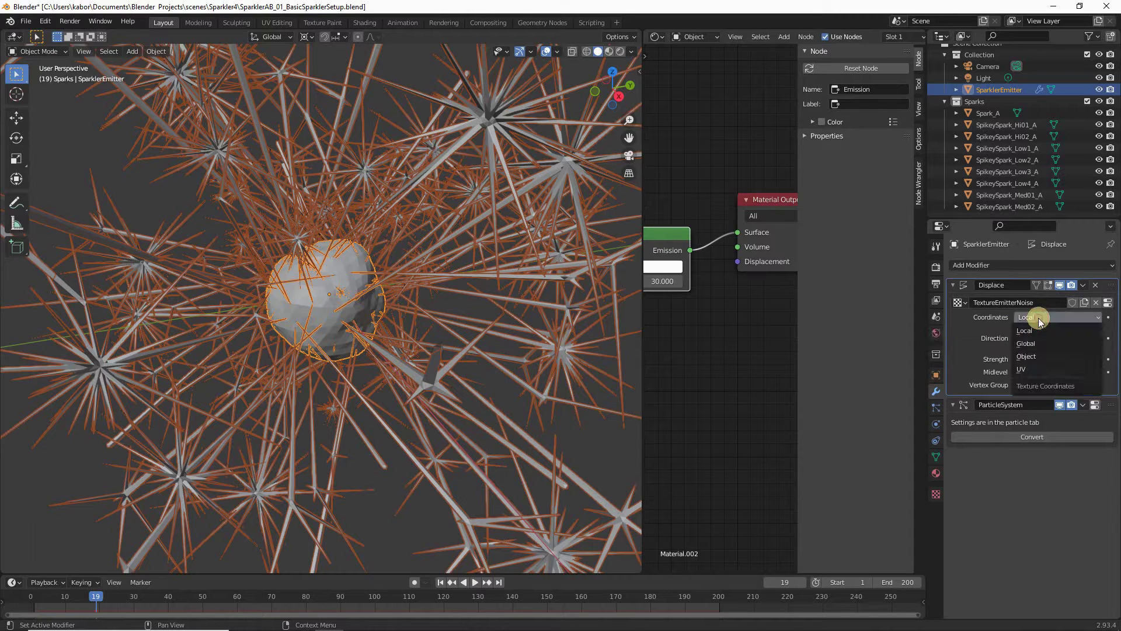
pyautogui.click(1039, 355)
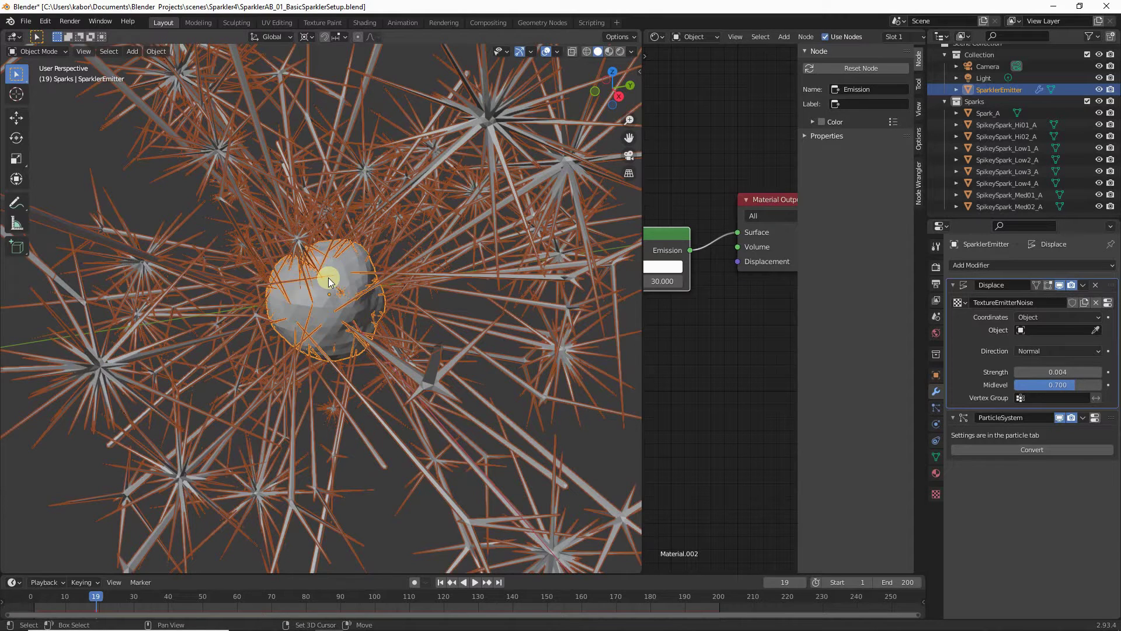
# Reset the 3D cursor to the world origin and add an Arrows empty there
pyautogui.hotkey('shift', 'c')
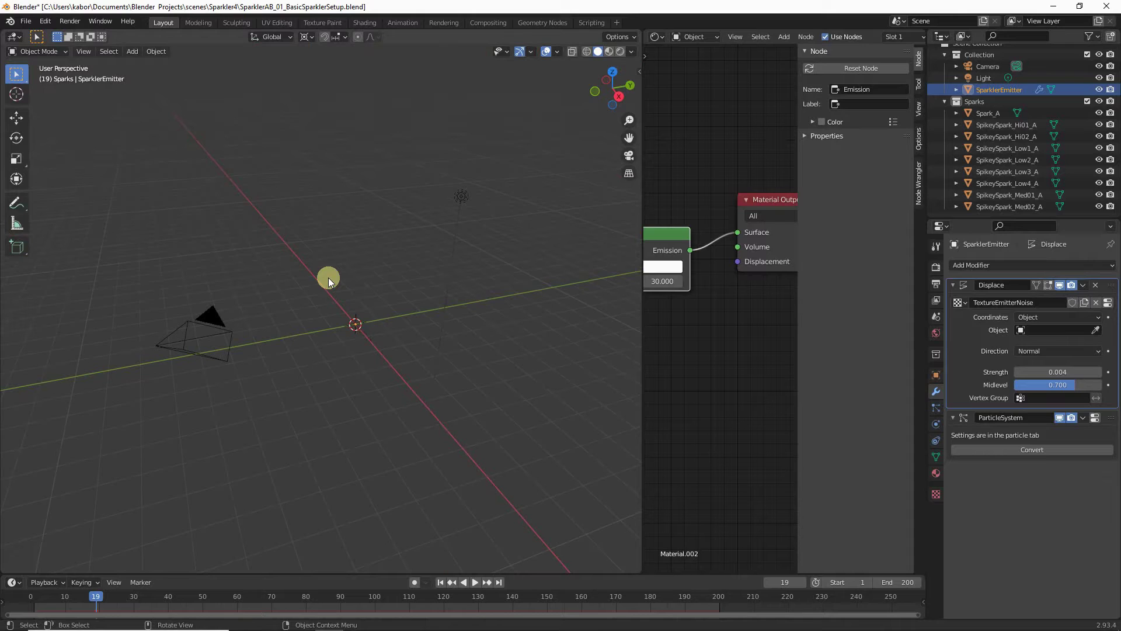
pyautogui.hotkey('shift', 'a')
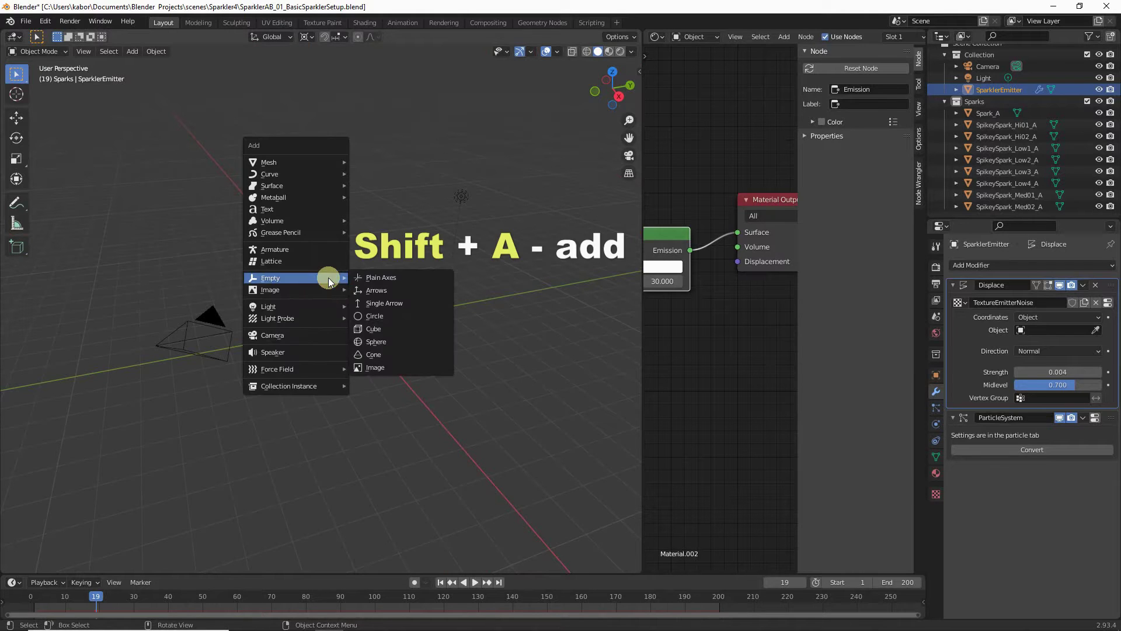
pyautogui.moveTo(298, 277)
pyautogui.click(394, 289)
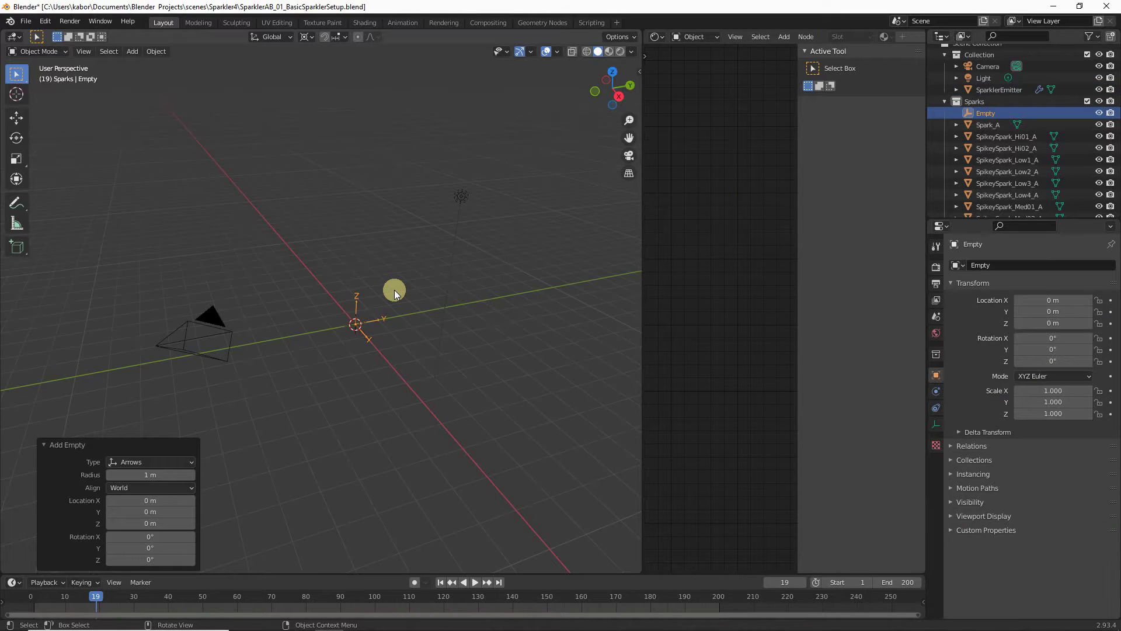
# Set the new empty's radius to 2 cm and frame it in the viewport
pyautogui.click(160, 471)
pyautogui.write('2')
pyautogui.write(' cm')
pyautogui.press('Return')
pyautogui.press('KP_Decimal')
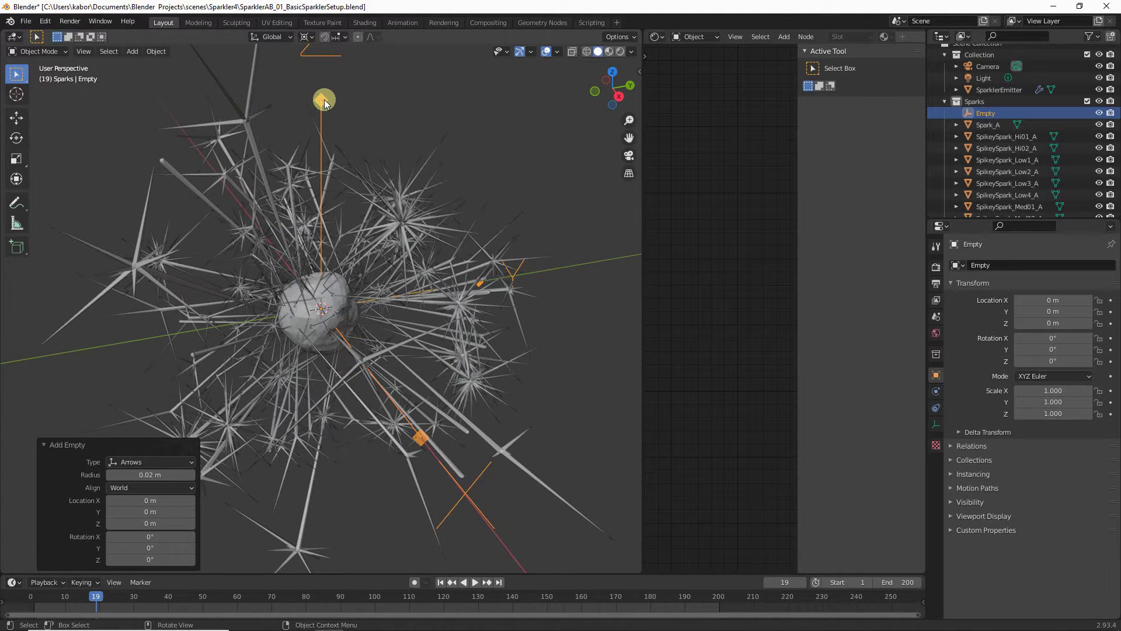
# Rename the arrows empty to EmptyDisplaceTexCod
pyautogui.press('F2')
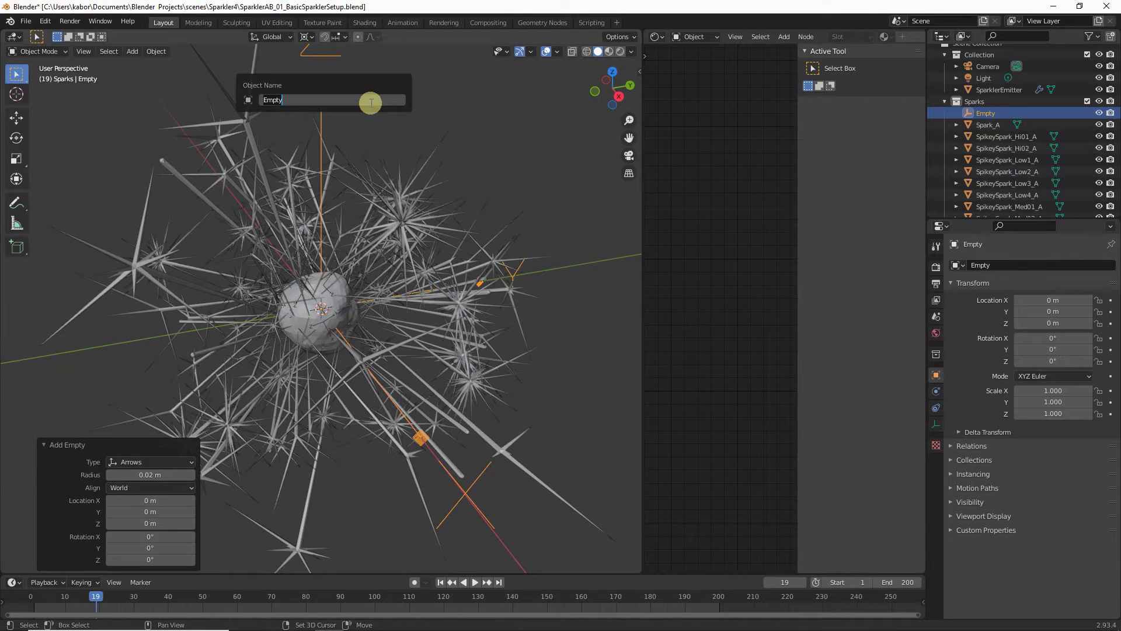
pyautogui.press('End')
pyautogui.write('DisplaceTexCod')
pyautogui.press('Return')
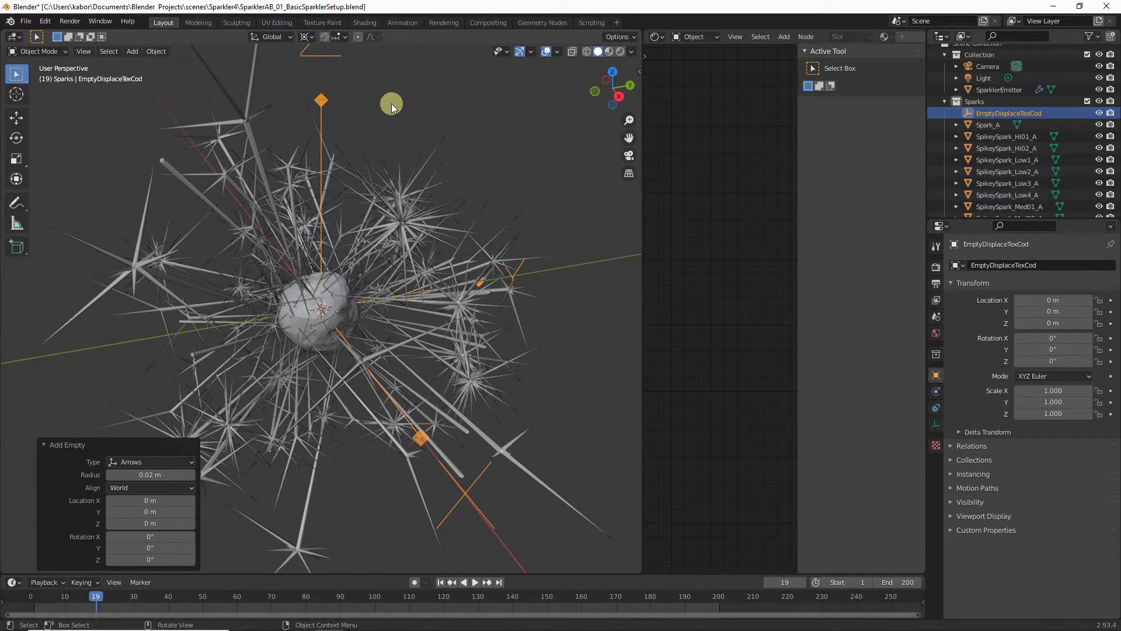
# Parent EmptyDisplaceTexCod to SparklerEmitter using the Object (Keep Transform) option
pyautogui.keyDown('shift'); pyautogui.click(317, 316); pyautogui.keyUp('shift')
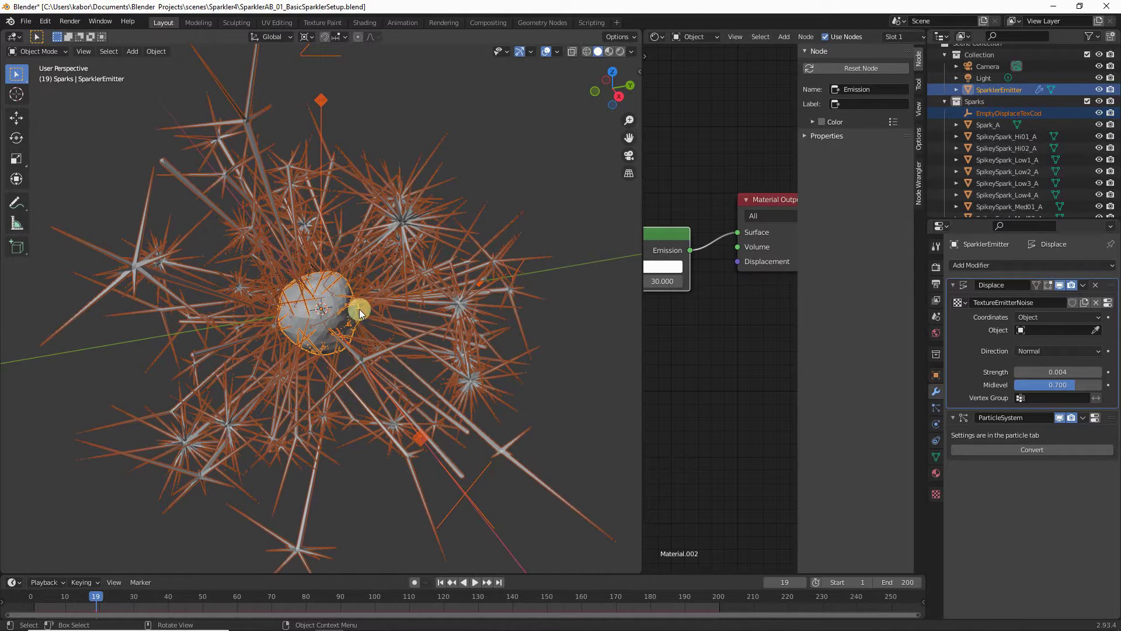
pyautogui.press('ctrl')
pyautogui.hotkey('ctrl', 'p')
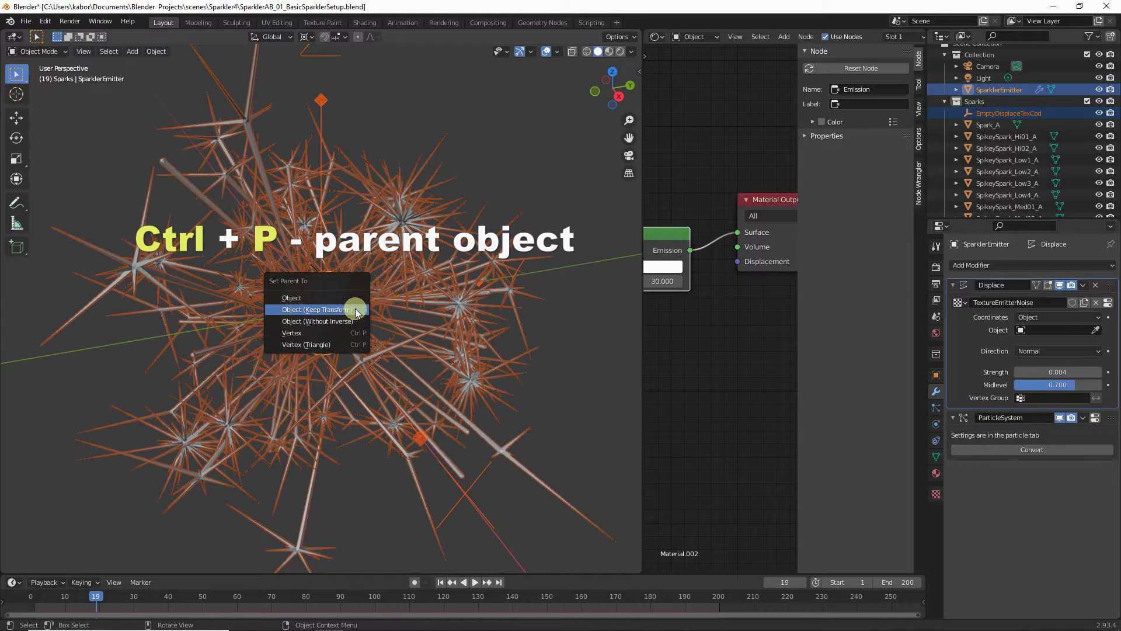
pyautogui.click(351, 310)
# Apply the Object (Keep Transform) parenting and test-move SparklerEmitter to check that the empty follows it, cancelling the move
pyautogui.click(310, 324)
pyautogui.click(314, 321)
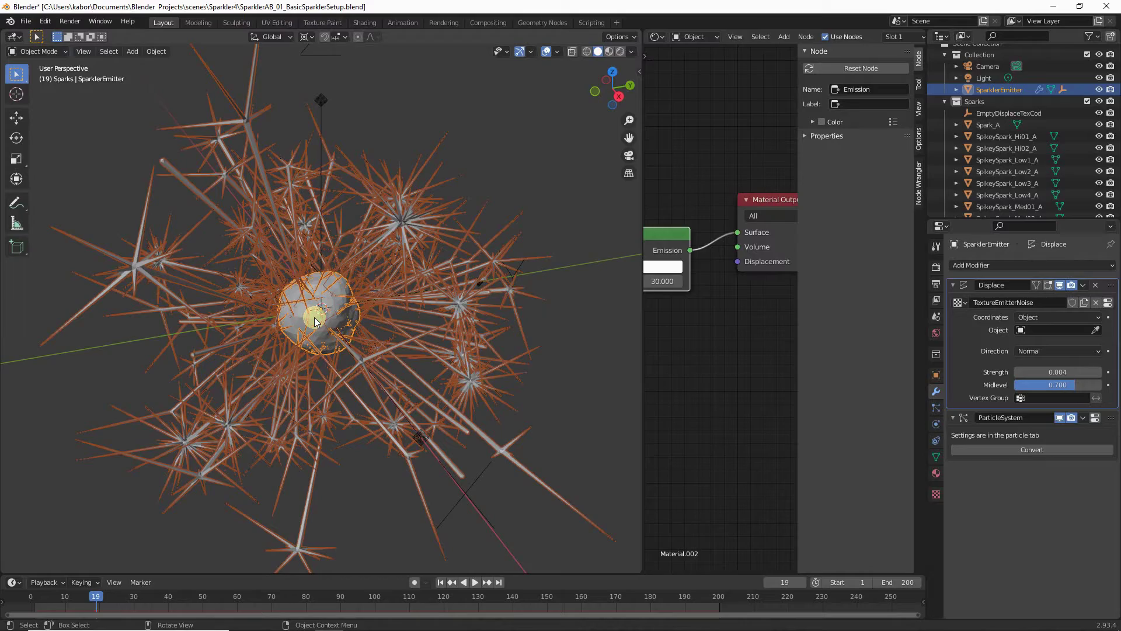
pyautogui.press('g')
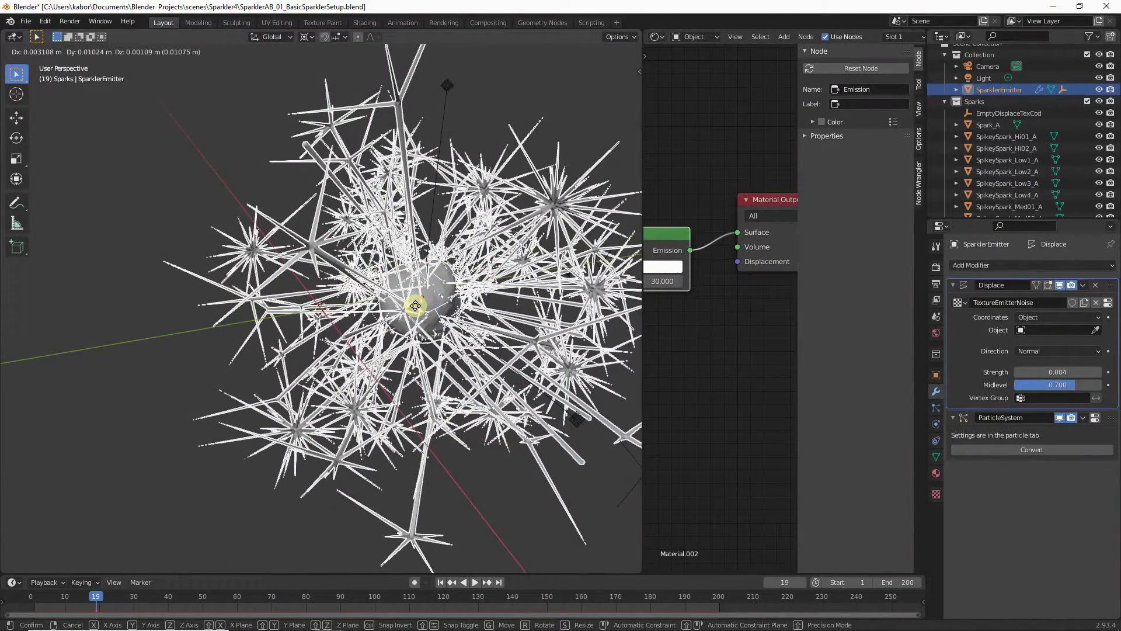
pyautogui.rightClick(415, 306)
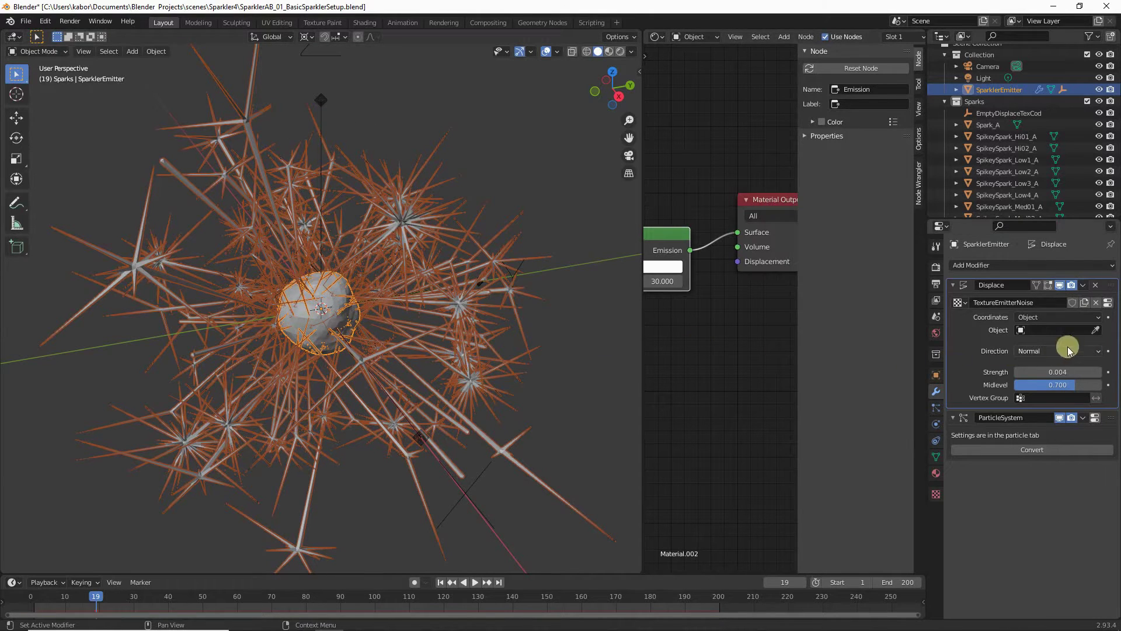
# Set the Displace modifier's texture coordinate object to EmptyDisplaceTexCod and try moving the empty to test its effect
pyautogui.click(1095, 330)
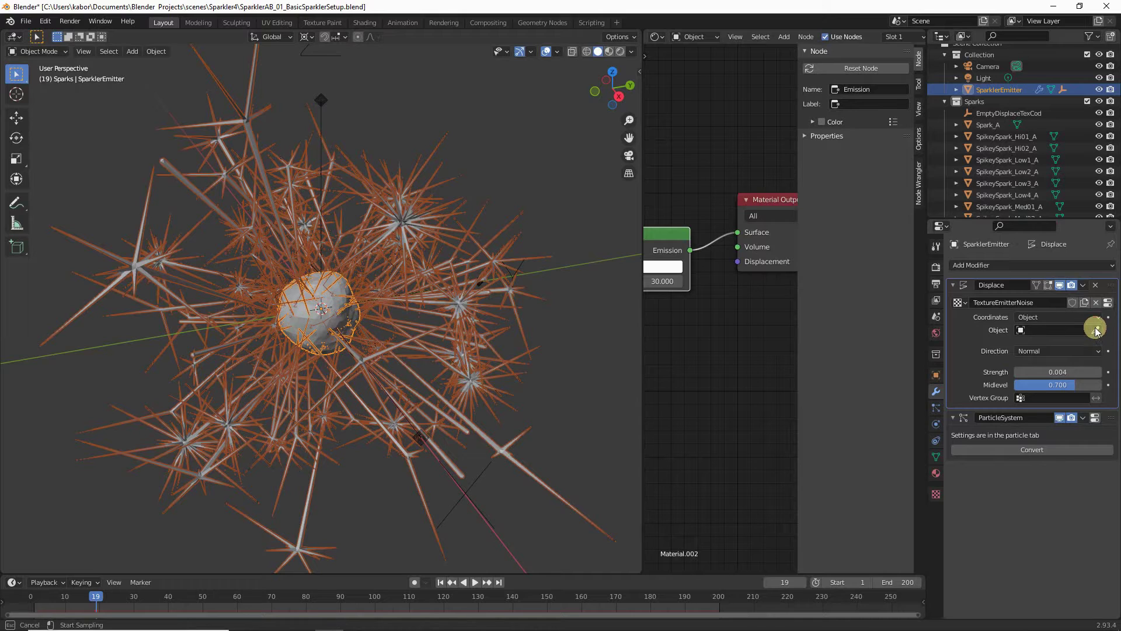
pyautogui.click(1050, 329)
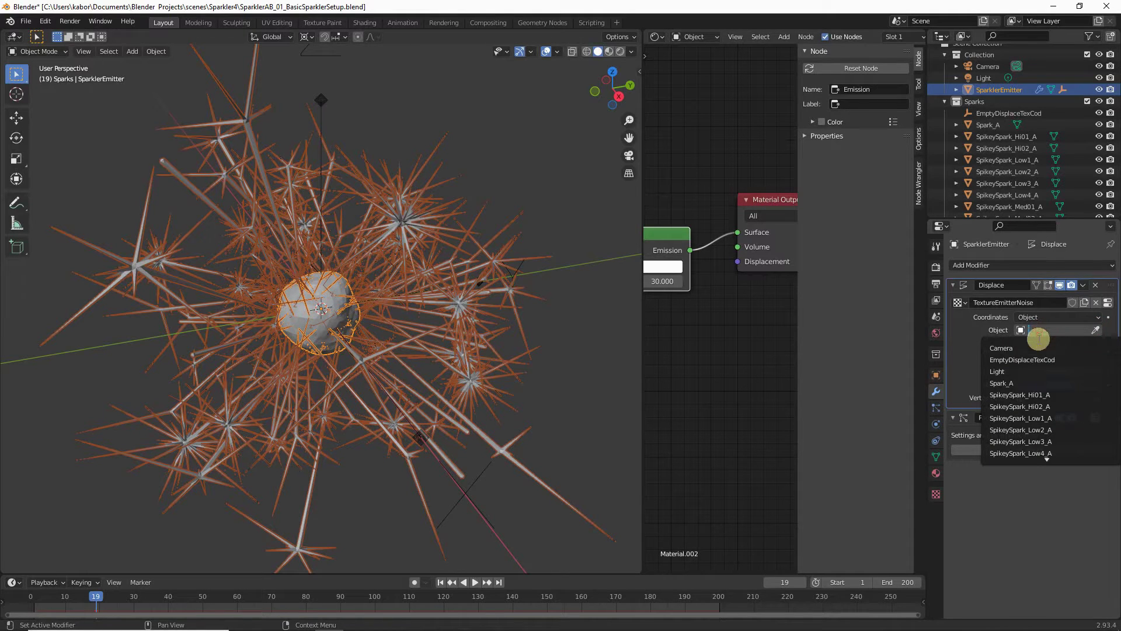
pyautogui.click(1035, 361)
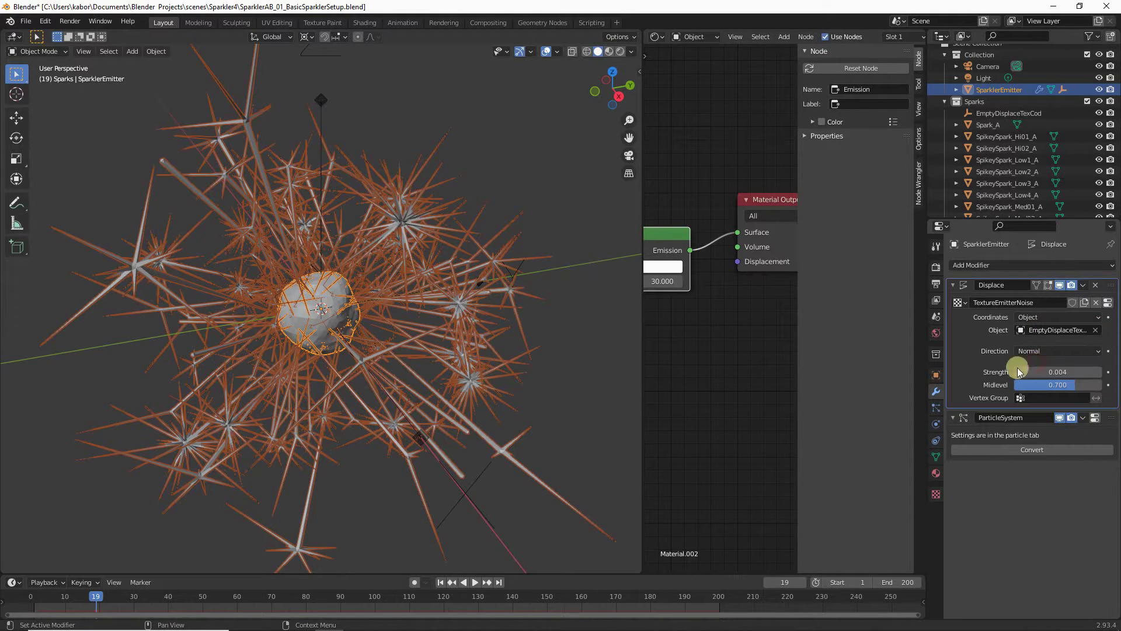
pyautogui.click(318, 101)
pyautogui.moveTo(323, 107); pyautogui.dragTo(385, 117)
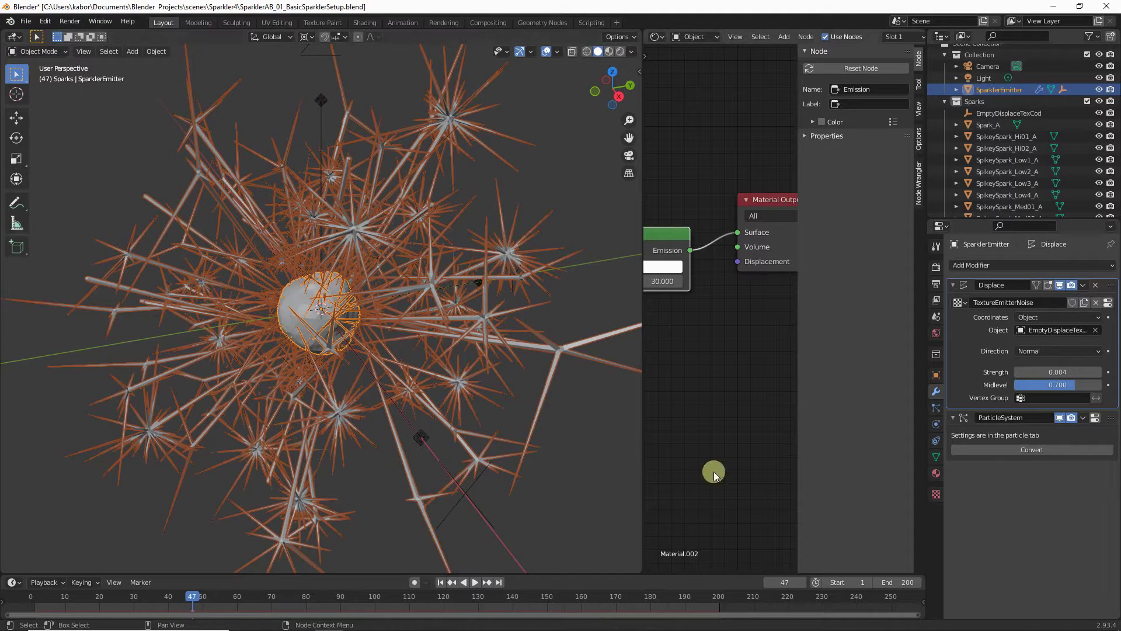
# Go to frame 1 and insert a Location keyframe on EmptyDisplaceTexCod
pyautogui.click(788, 582)
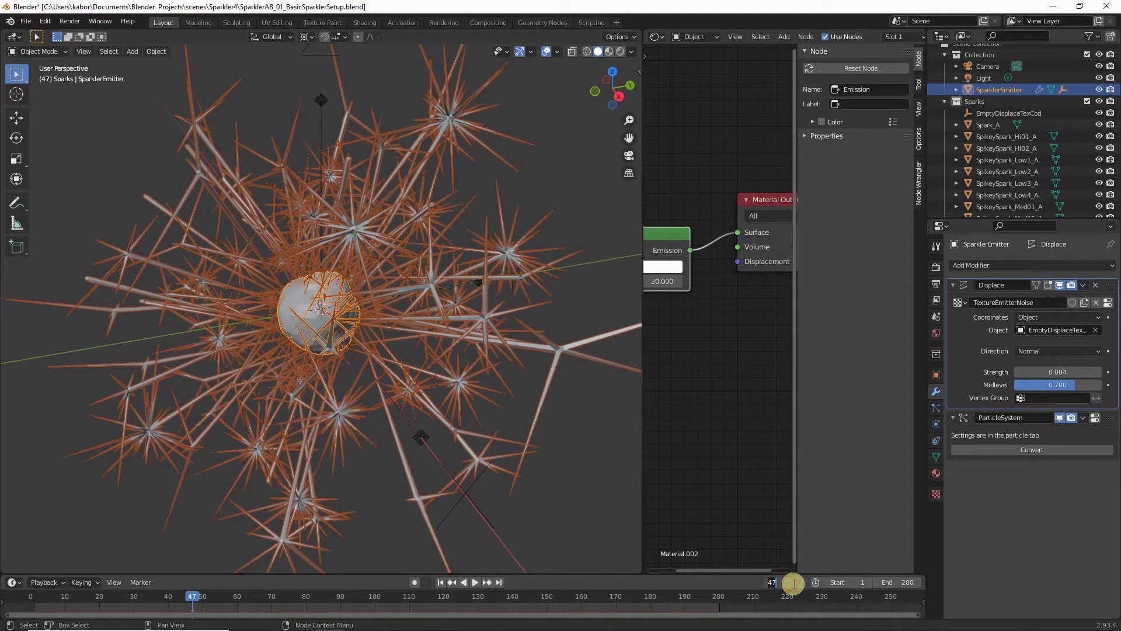
pyautogui.write('1')
pyautogui.press('Return')
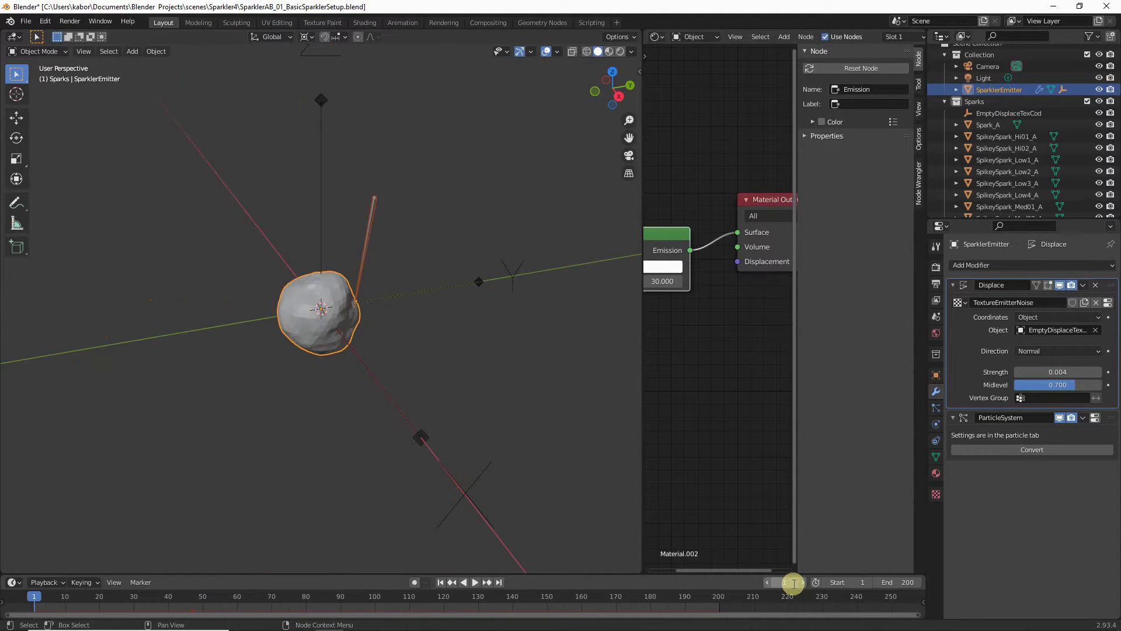
pyautogui.click(324, 101)
pyautogui.press('i')
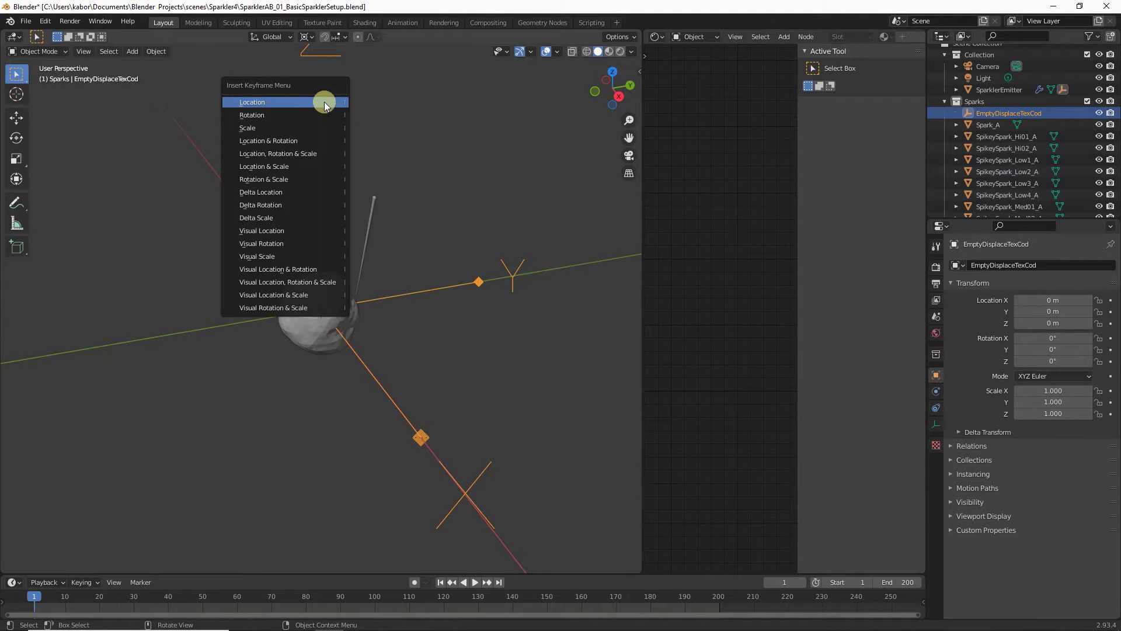
pyautogui.click(324, 102)
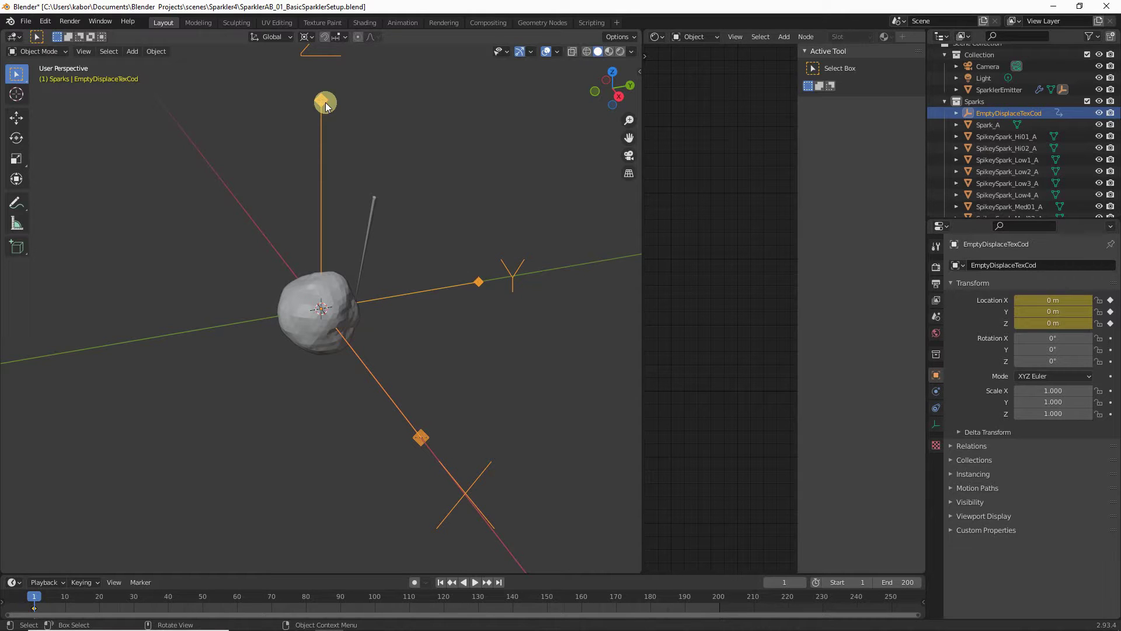
# Enlarge the timeline area, split it horizontally and make the lower part a taller Graph Editor
pyautogui.moveTo(609, 573); pyautogui.dragTo(620, 400)
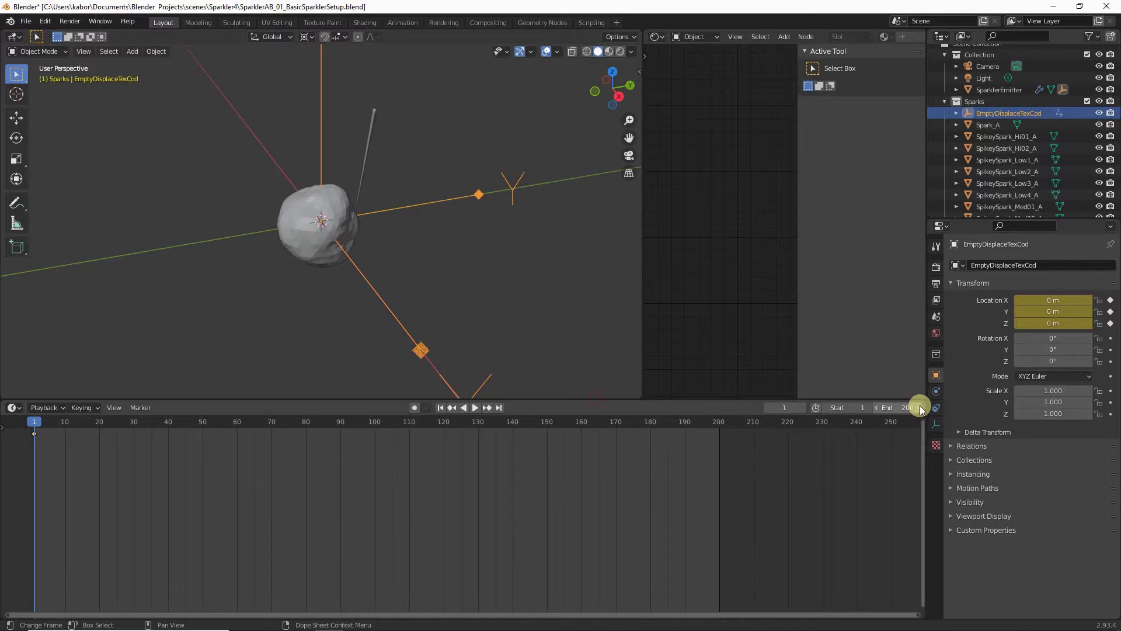
pyautogui.moveTo(923, 404); pyautogui.dragTo(921, 507)
pyautogui.click(12, 516)
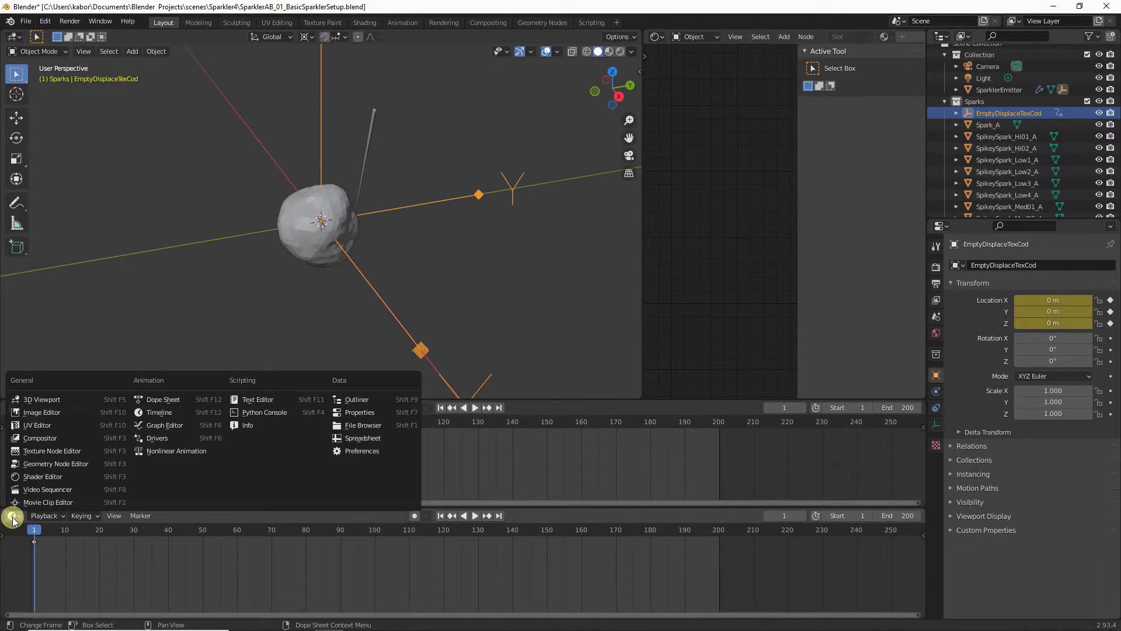
pyautogui.click(159, 425)
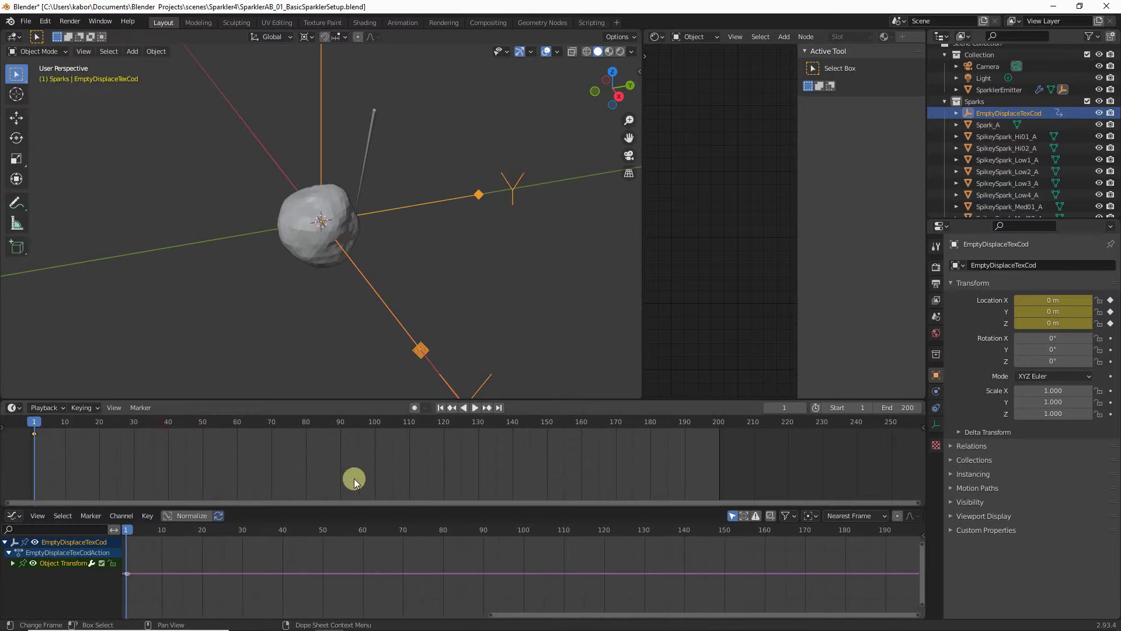
pyautogui.moveTo(403, 507); pyautogui.dragTo(404, 454)
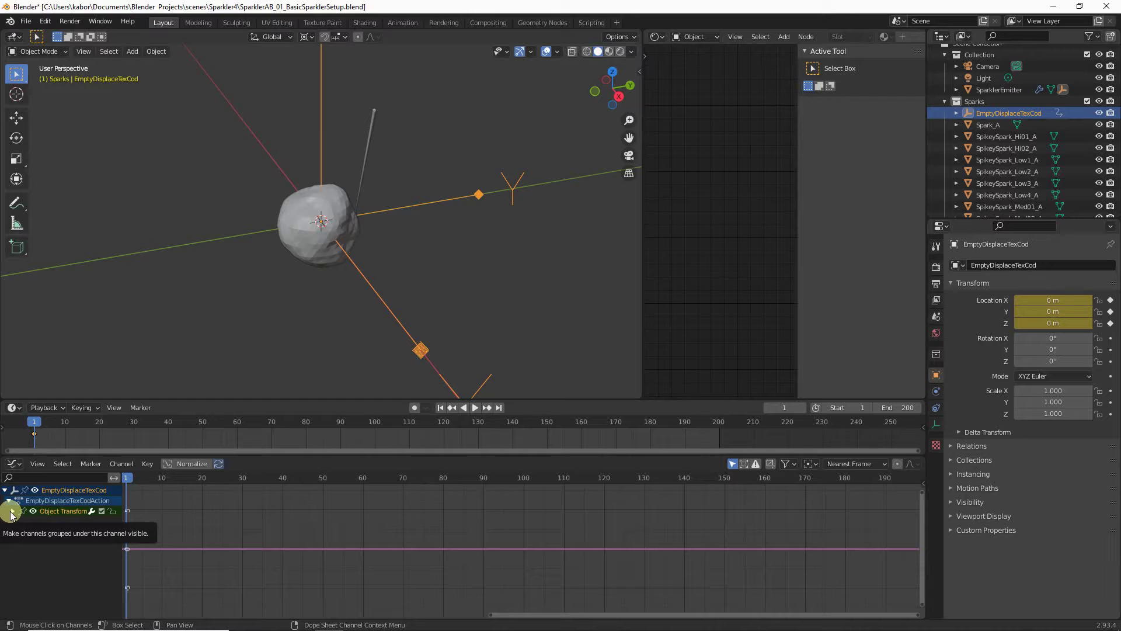
# Expand the empty's Object Transforms channels and add a Noise modifier to the X Location curve
pyautogui.click(12, 512)
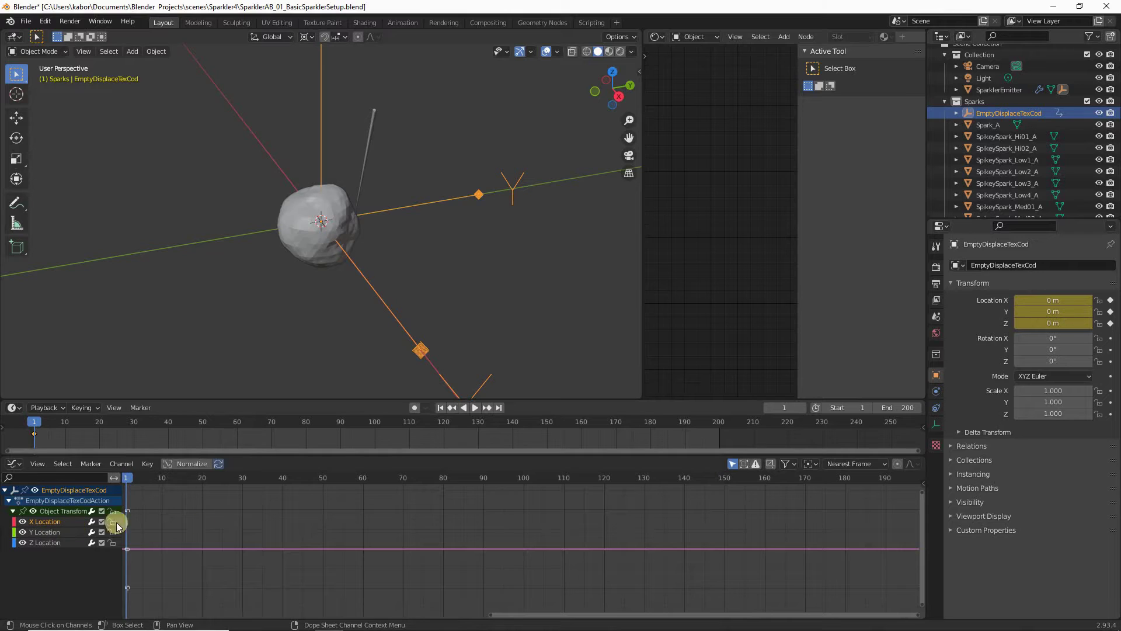
pyautogui.press('n')
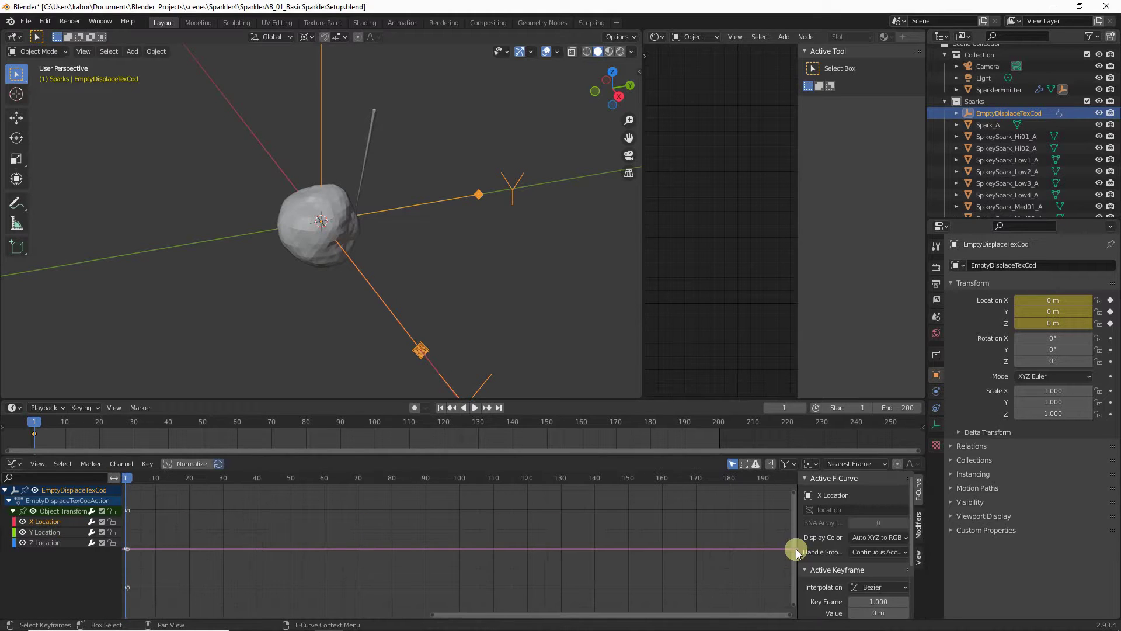
pyautogui.click(918, 525)
pyautogui.click(852, 482)
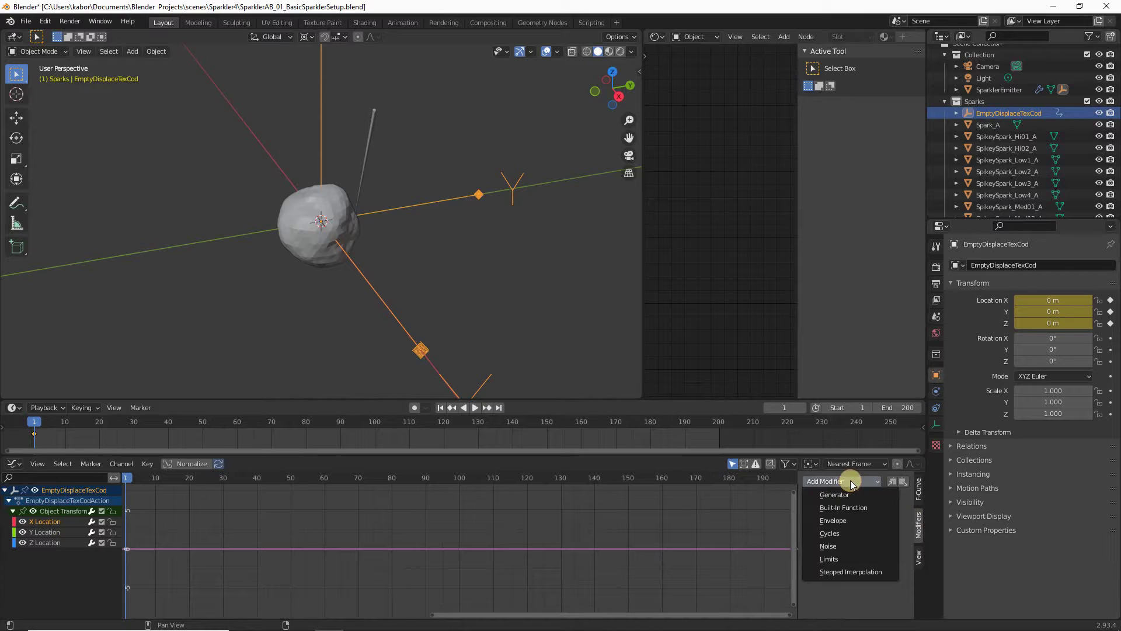
pyautogui.click(841, 545)
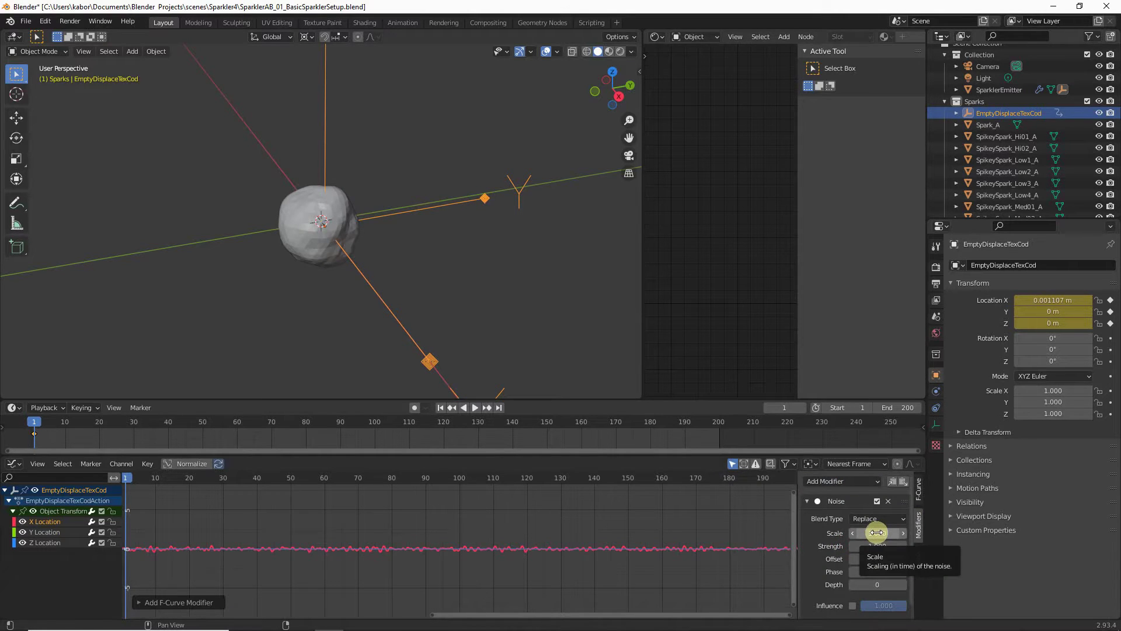
# Set the X Location Noise modifier's scale to 0.2 and its strength to 0.01
pyautogui.click(876, 533)
pyautogui.write('0.5')
pyautogui.press('Return')
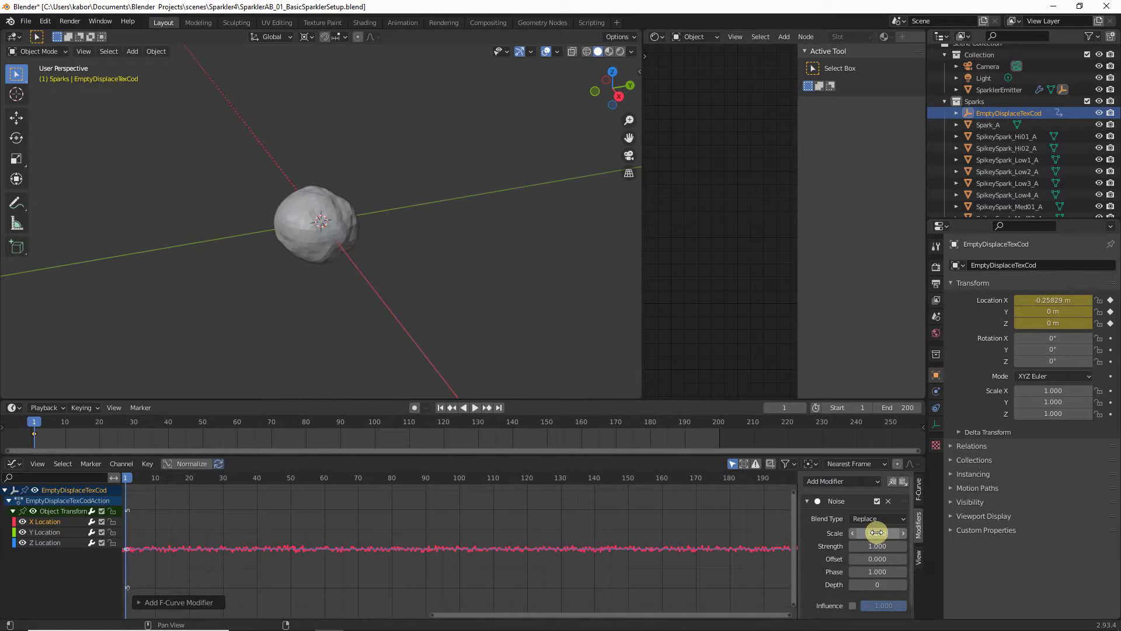
pyautogui.click(879, 544)
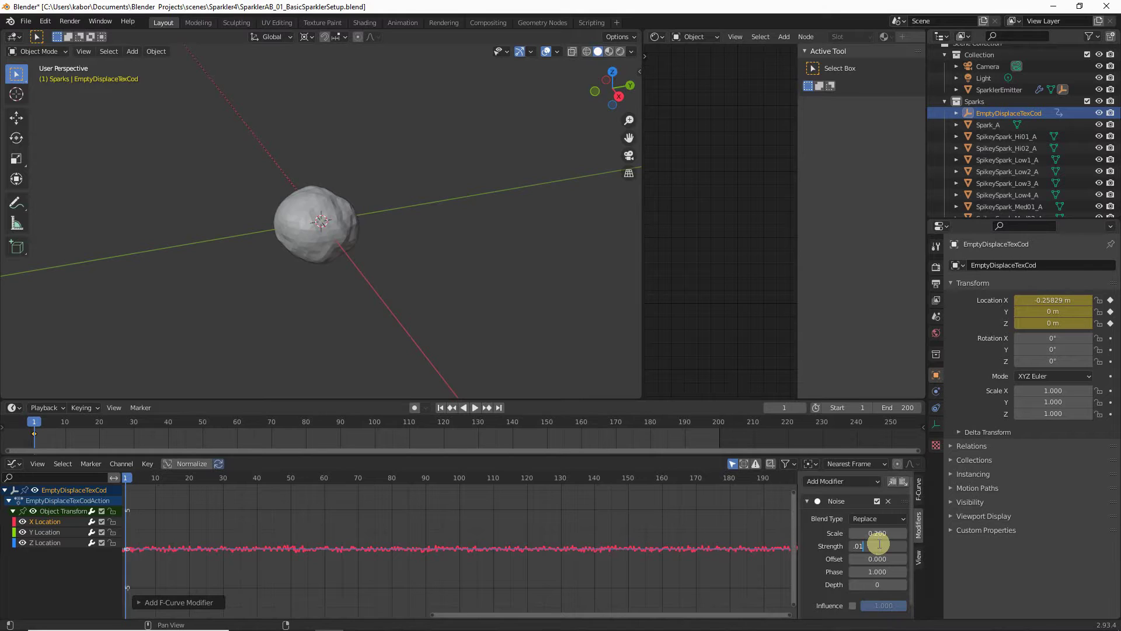
pyautogui.write('.01')
pyautogui.press('Return')
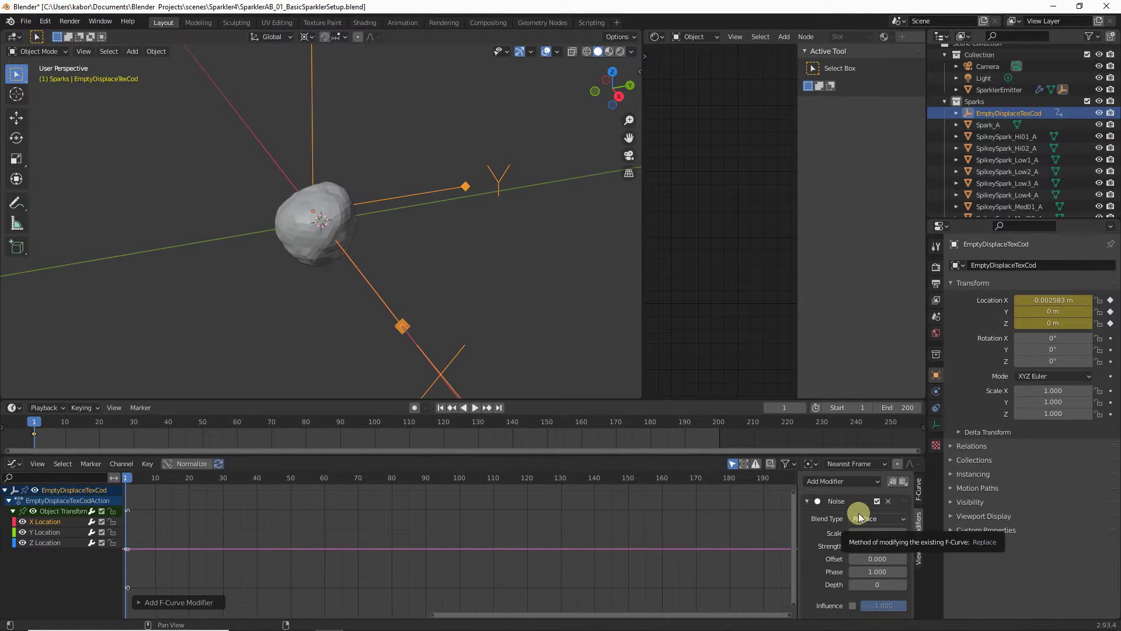
# Copy the X Location curve's Noise modifier and paste it onto the Y Location and Z Location curves
pyautogui.click(892, 482)
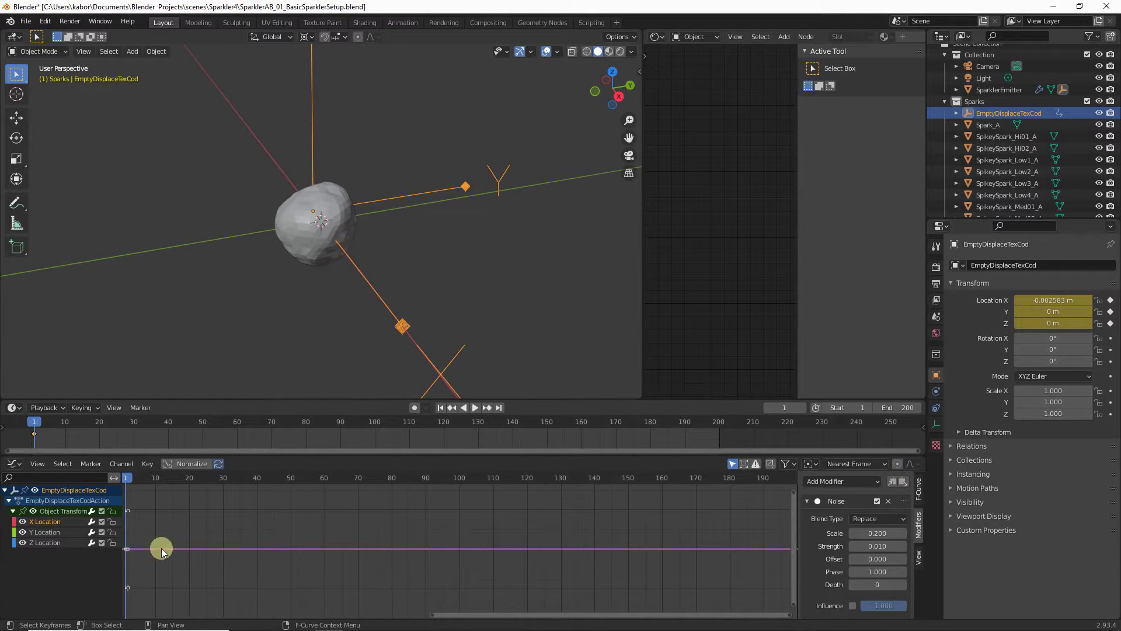
pyautogui.click(44, 532)
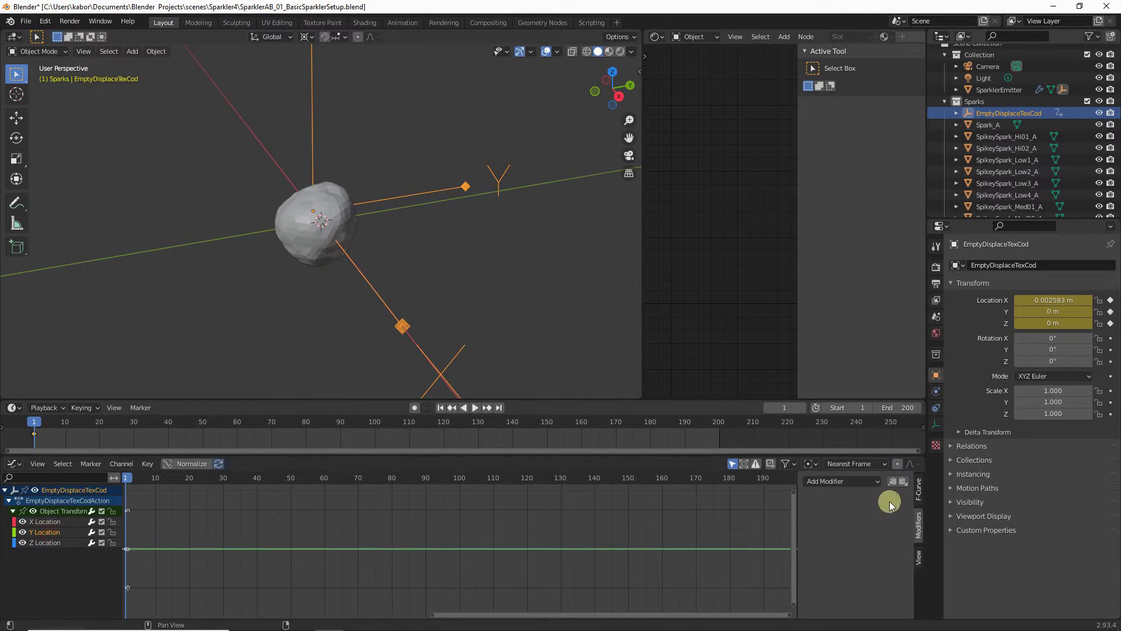
pyautogui.click(904, 482)
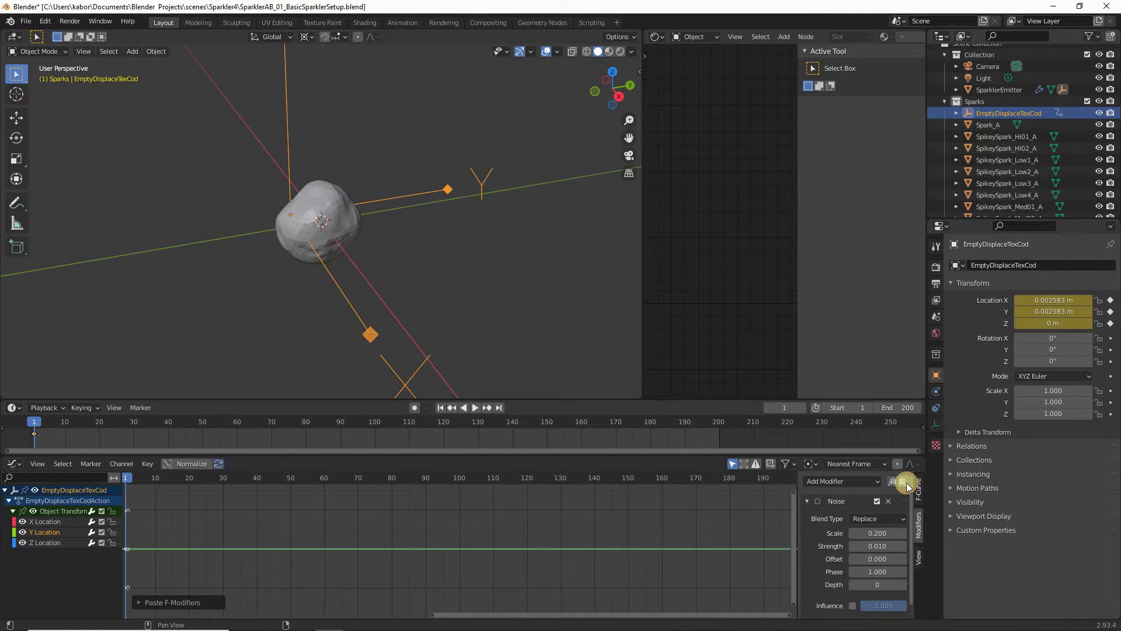
pyautogui.click(44, 542)
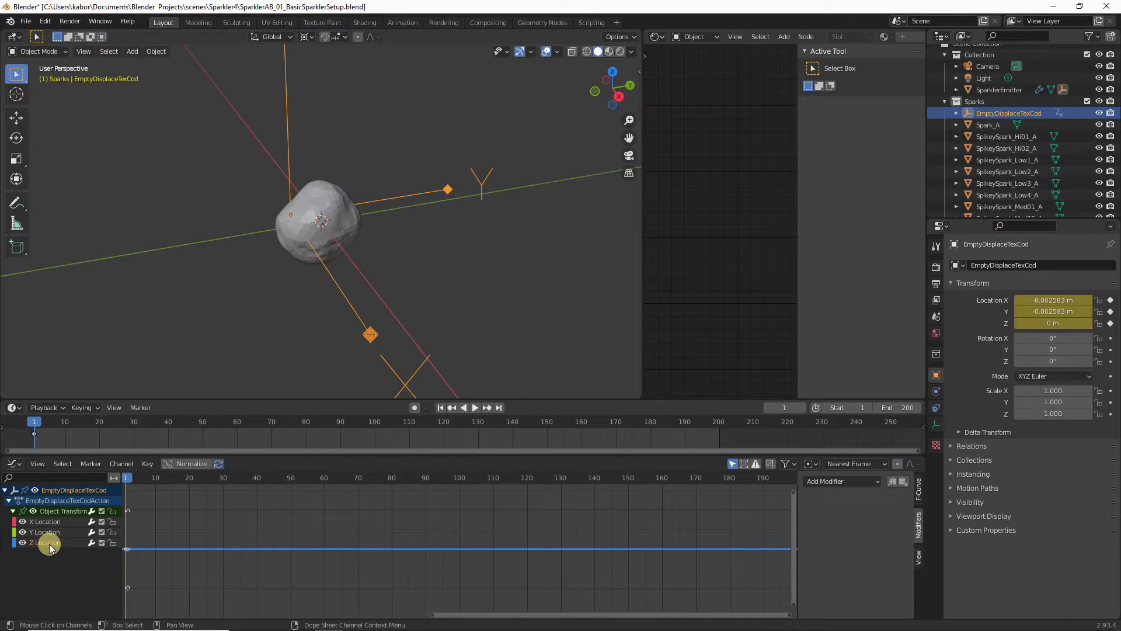
pyautogui.click(905, 483)
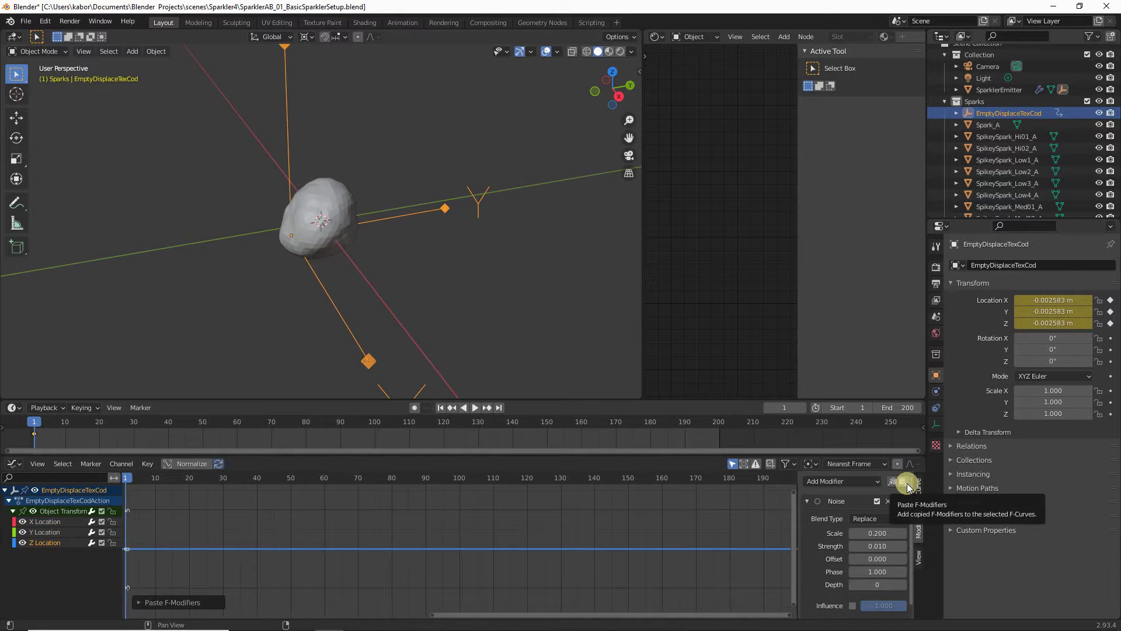
# Set the Noise modifier's phase to 2 on the Z Location curve and 0.5 on the Y Location curve
pyautogui.click(880, 570)
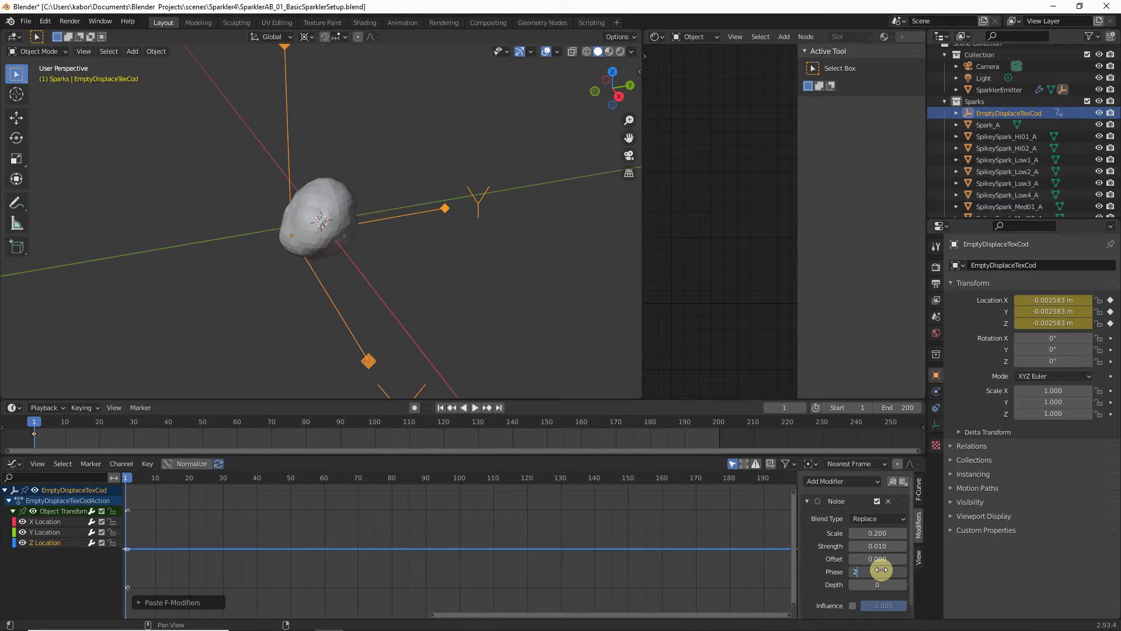
pyautogui.write('2')
pyautogui.press('Return')
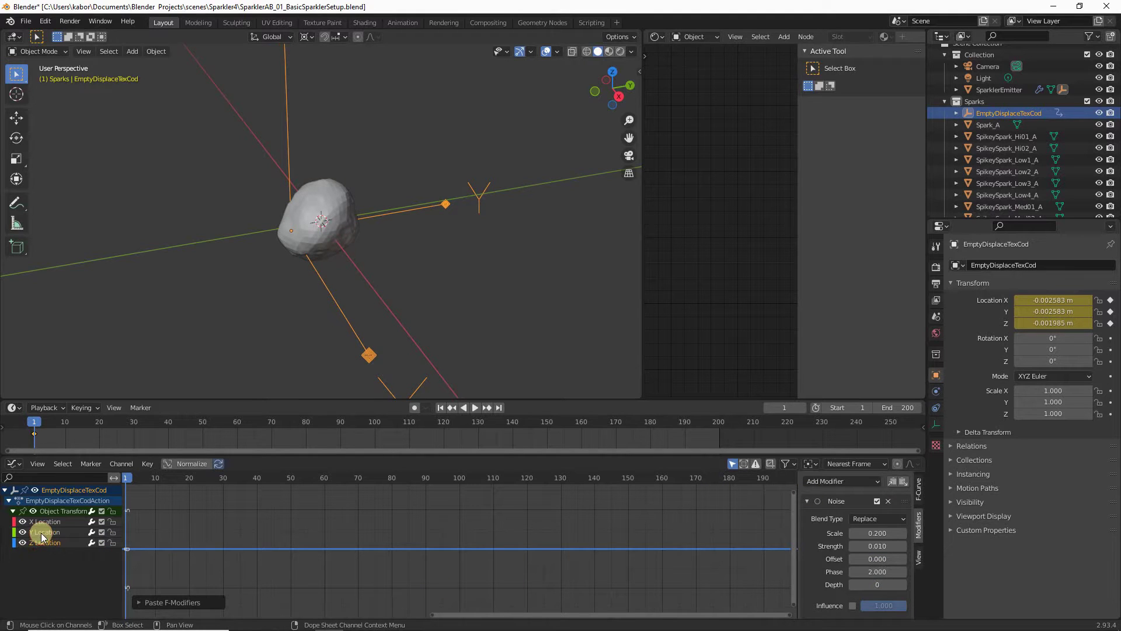
pyautogui.click(42, 533)
pyautogui.click(859, 571)
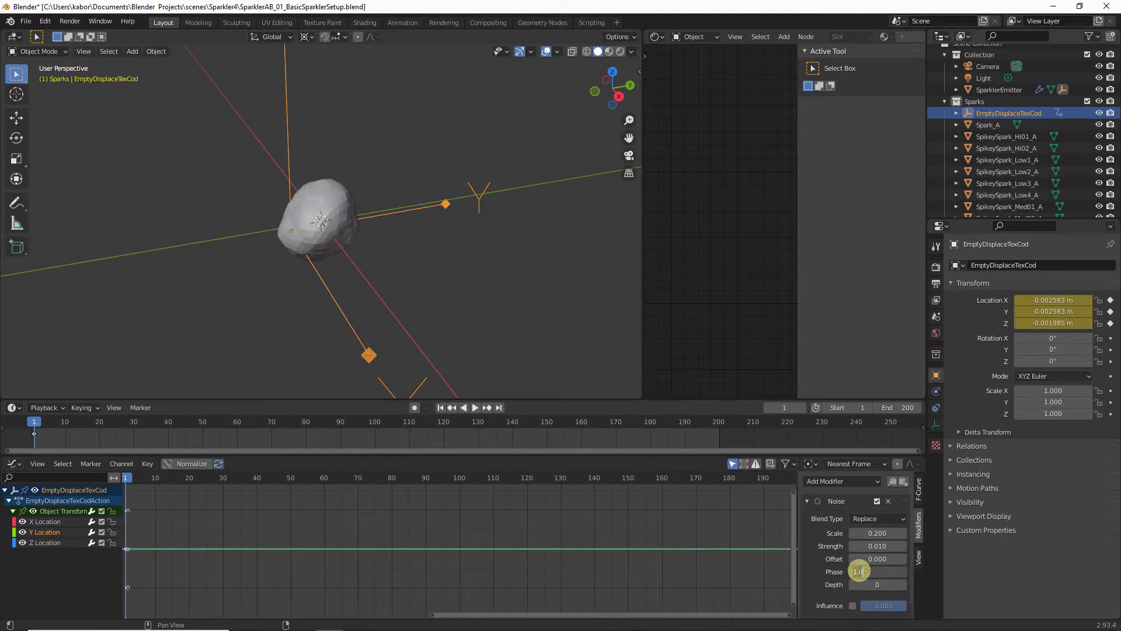
pyautogui.press('Return')
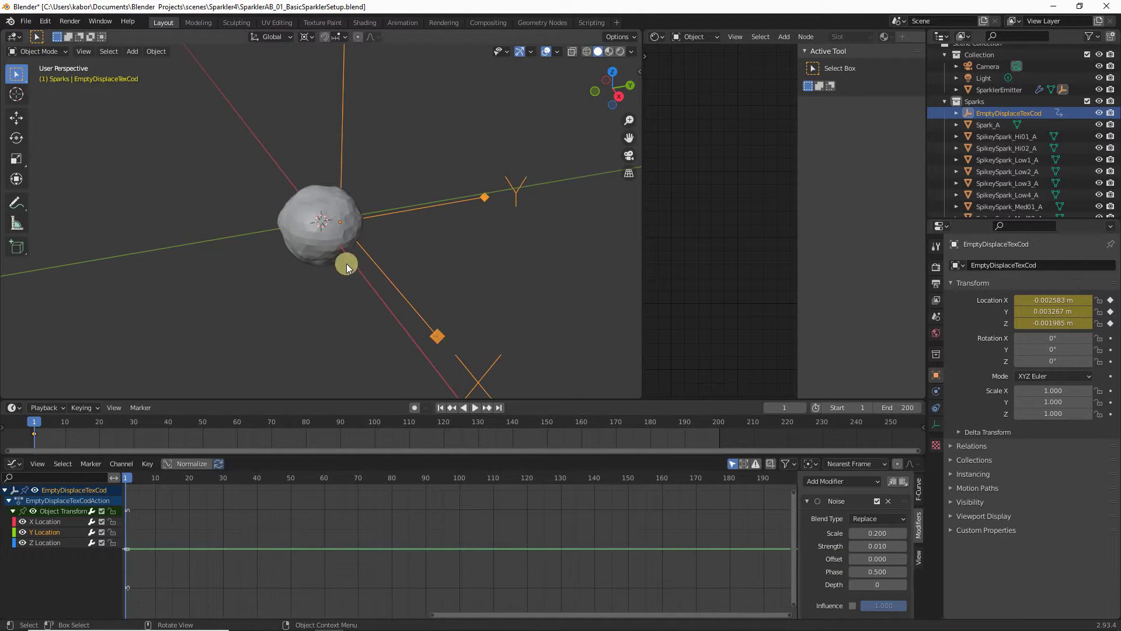
# Hide SparklerEmitter's particle system in the viewport and play the animation to check the changing displacement
pyautogui.click(308, 237)
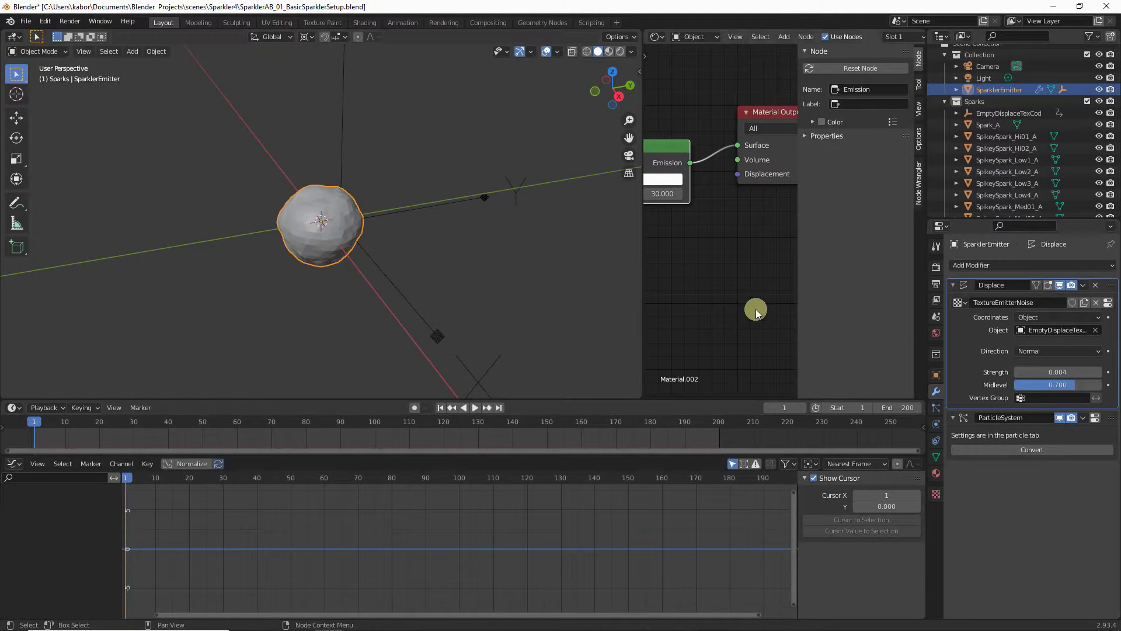
pyautogui.click(936, 407)
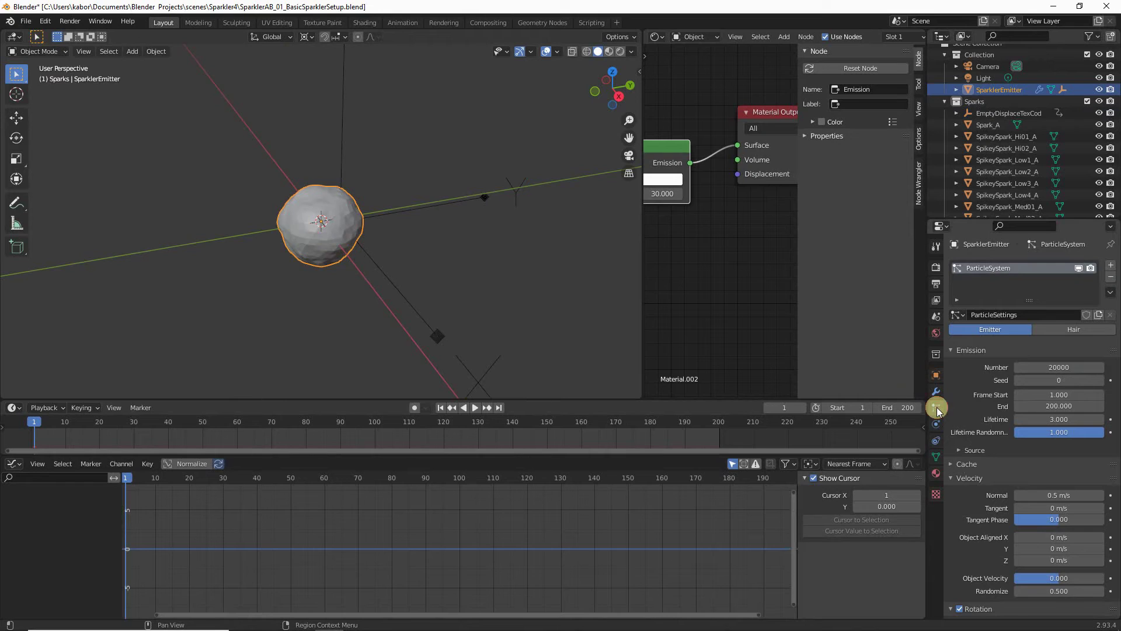
pyautogui.click(1079, 269)
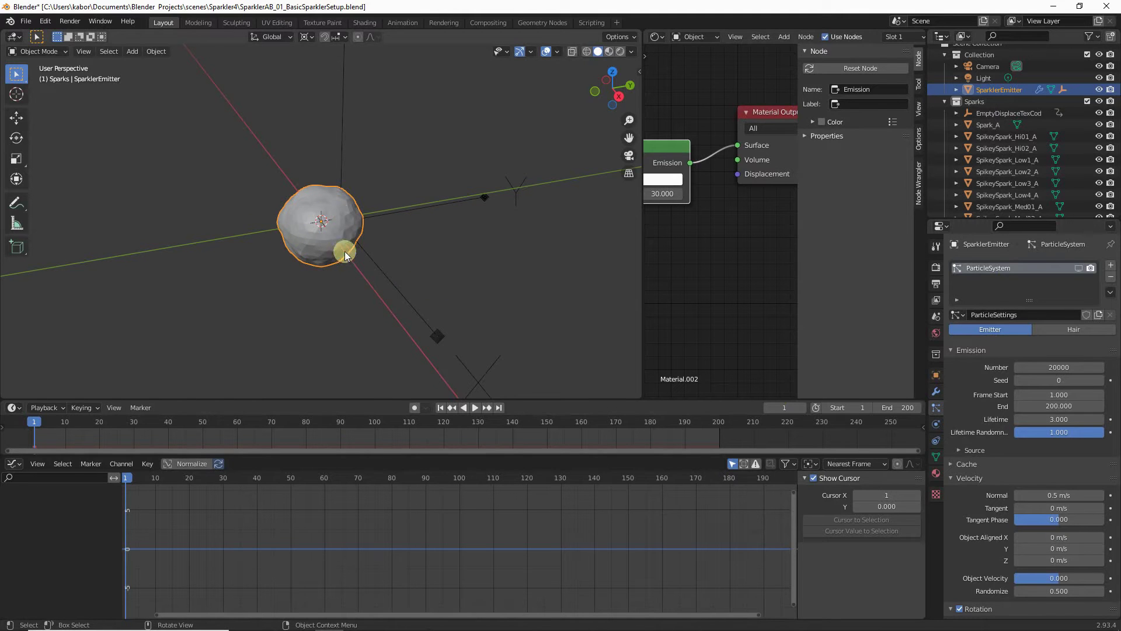
pyautogui.click(474, 408)
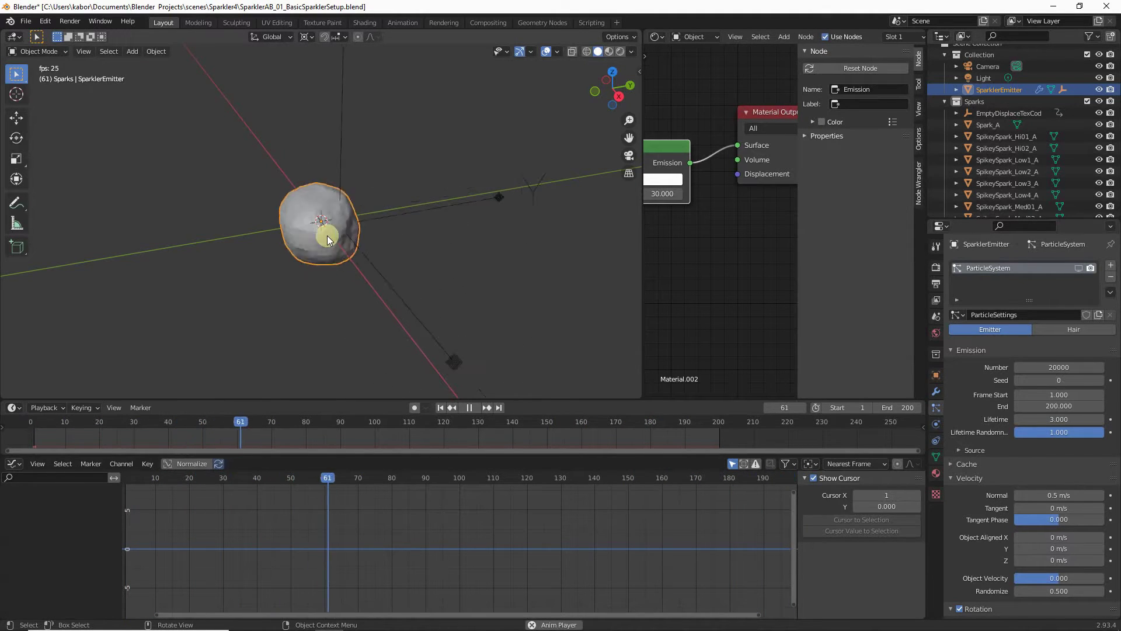
# Stop playback, return to frame 1 and show SparklerEmitter's particle system in the viewport again
pyautogui.click(469, 408)
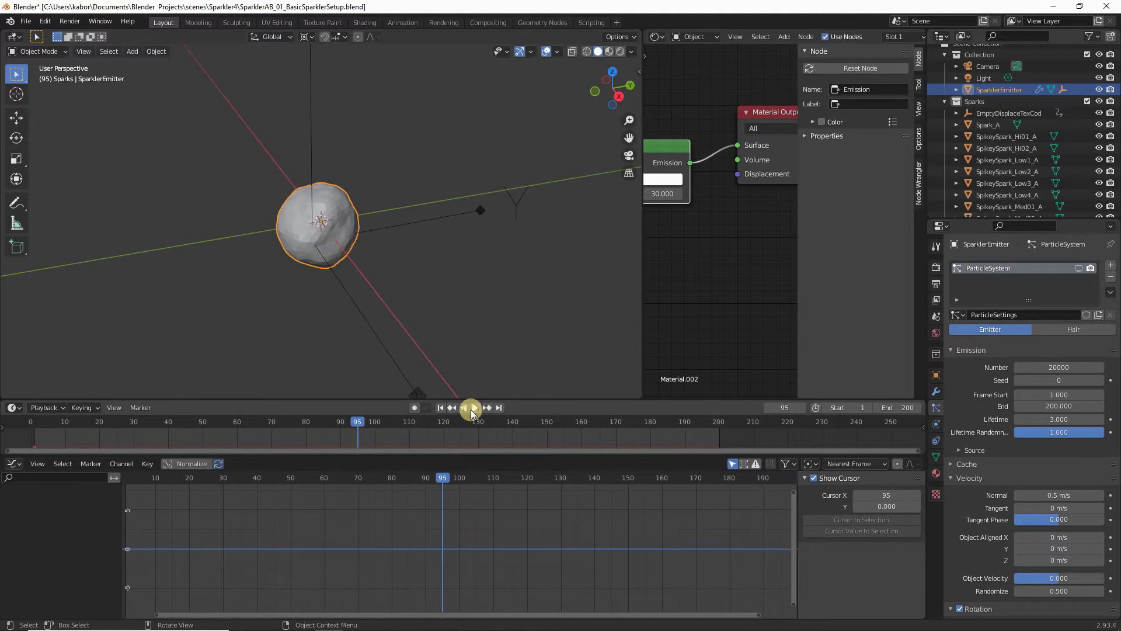
pyautogui.click(442, 408)
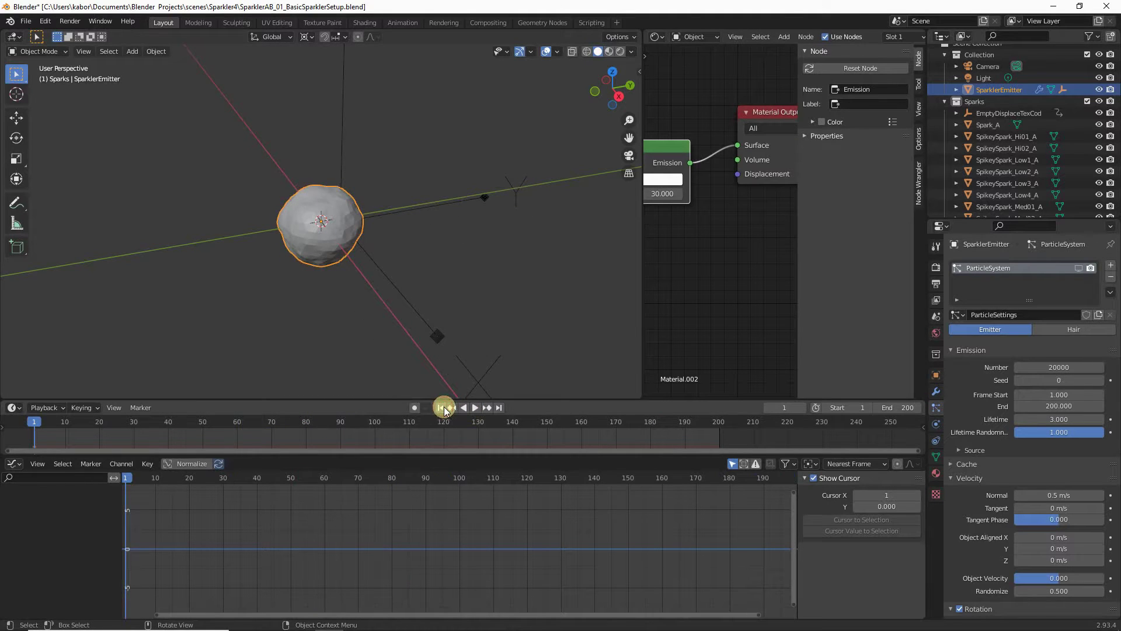
pyautogui.click(1080, 270)
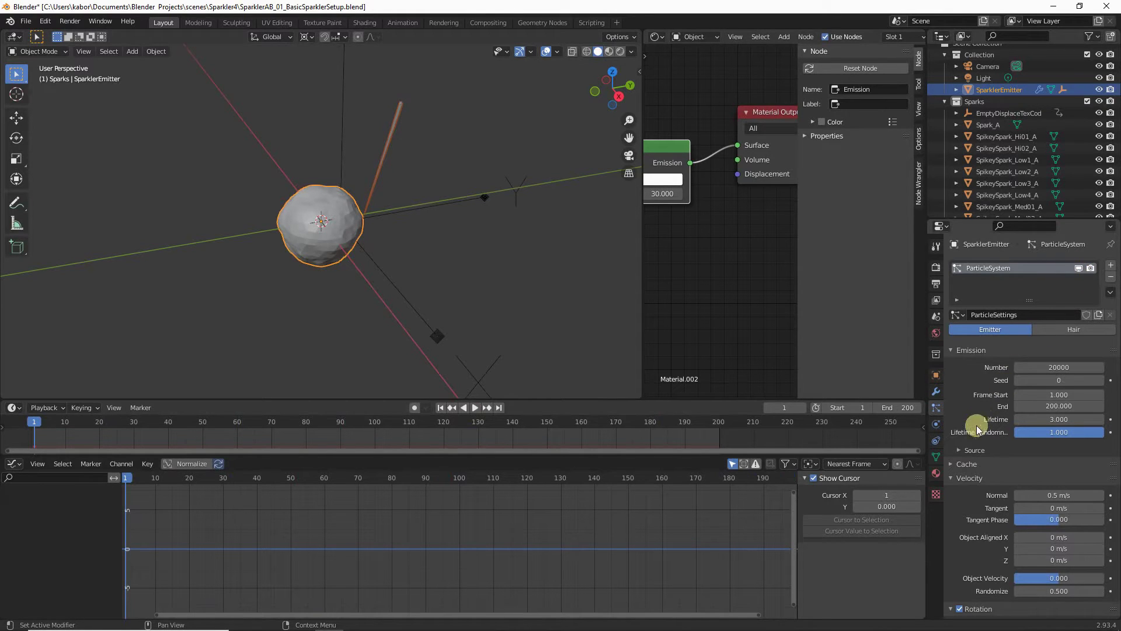
# Enable Use Modifier Stack in the particle system's emission source and play the animation to check the sparks
pyautogui.click(960, 450)
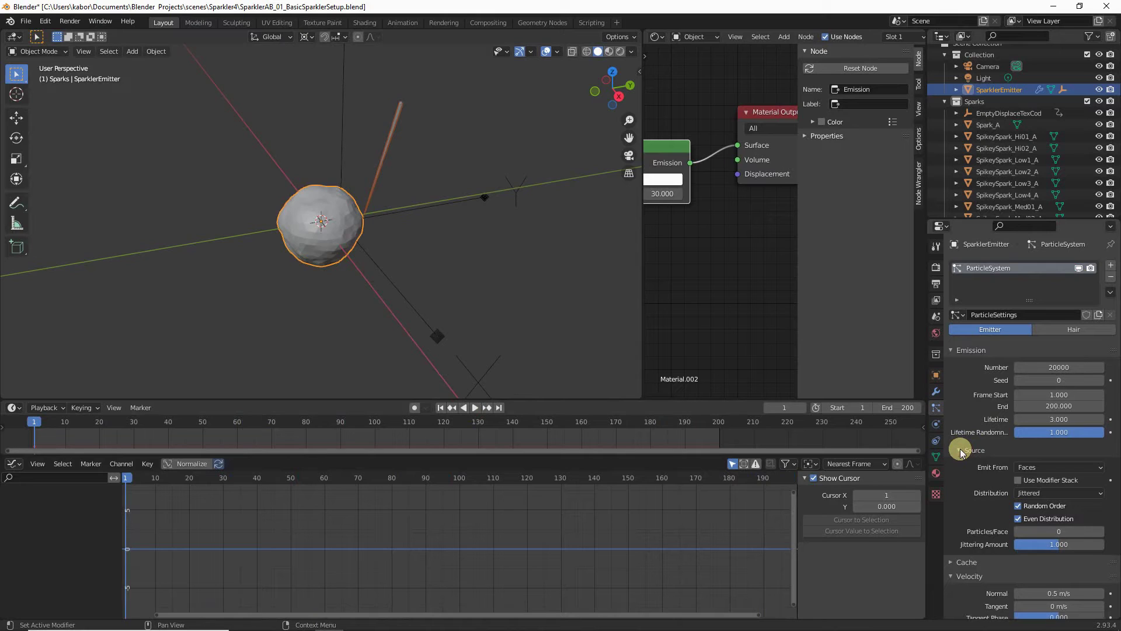
pyautogui.click(1019, 480)
pyautogui.scroll(-4, 333, 223)
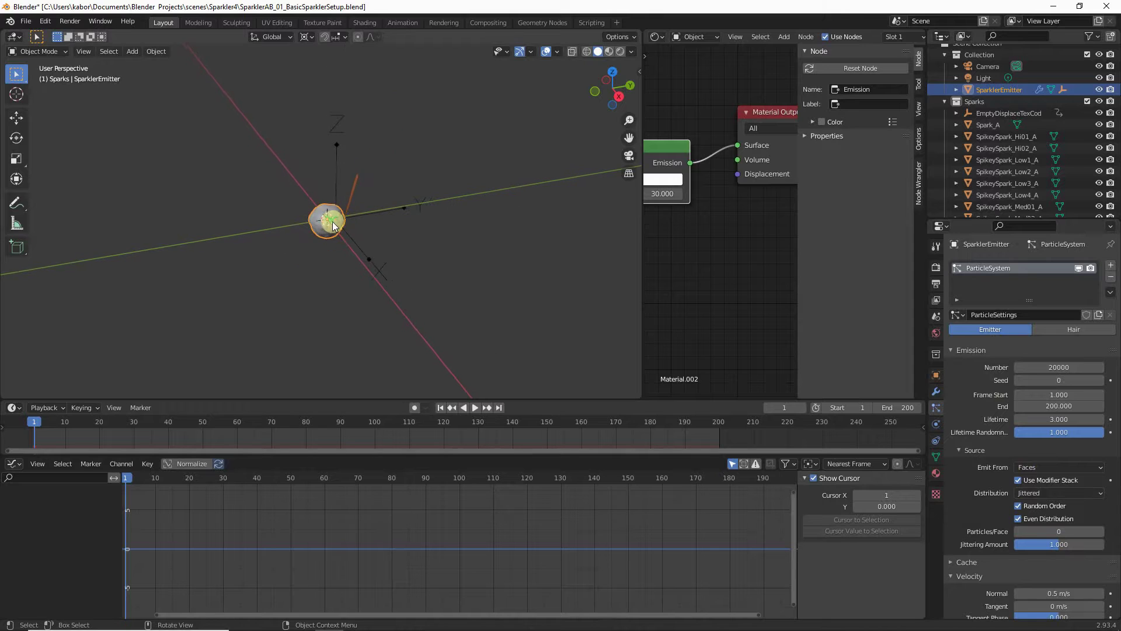
pyautogui.click(475, 407)
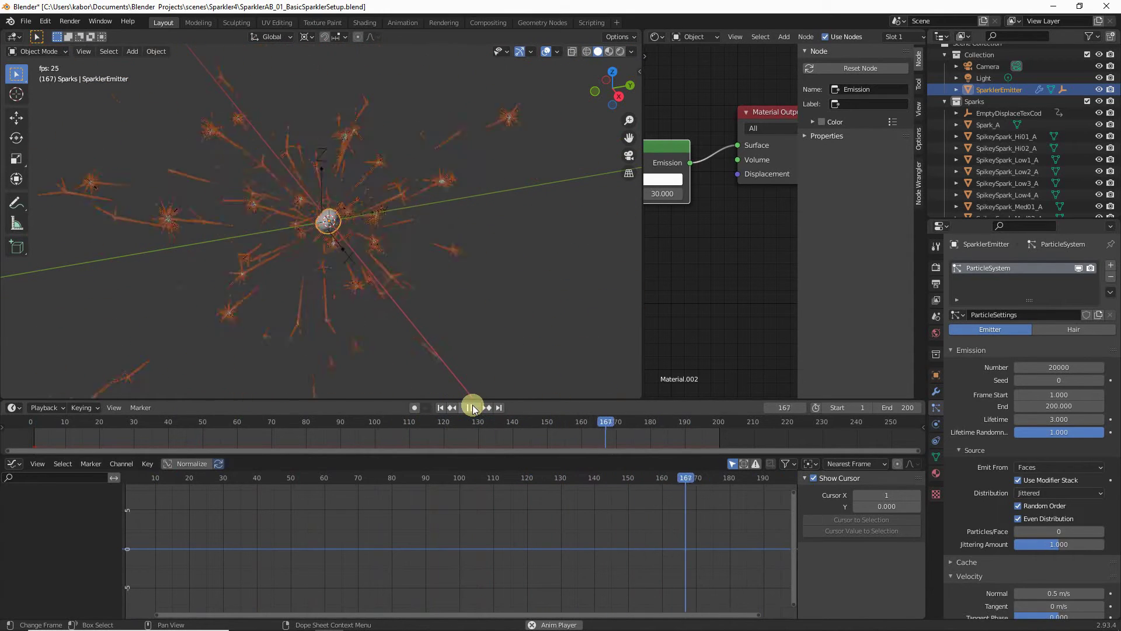
pyautogui.click(473, 407)
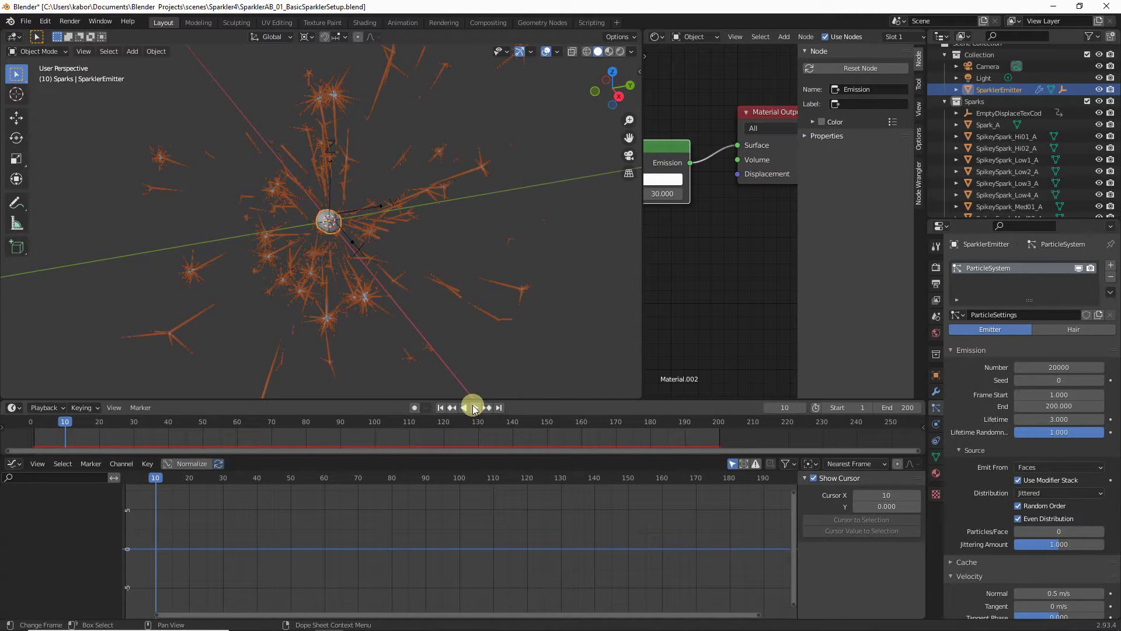
# Set the strength of SparklerEmitter's Displace modifier to 0.04 and play the animation to test the stronger displacement
pyautogui.click(936, 393)
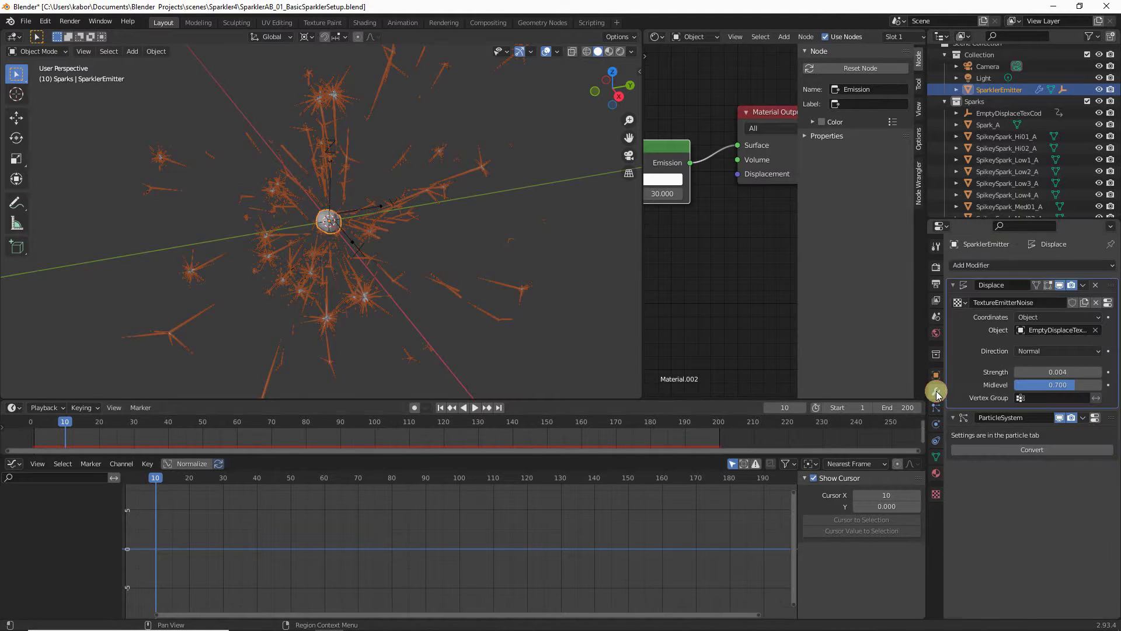
pyautogui.click(1082, 371)
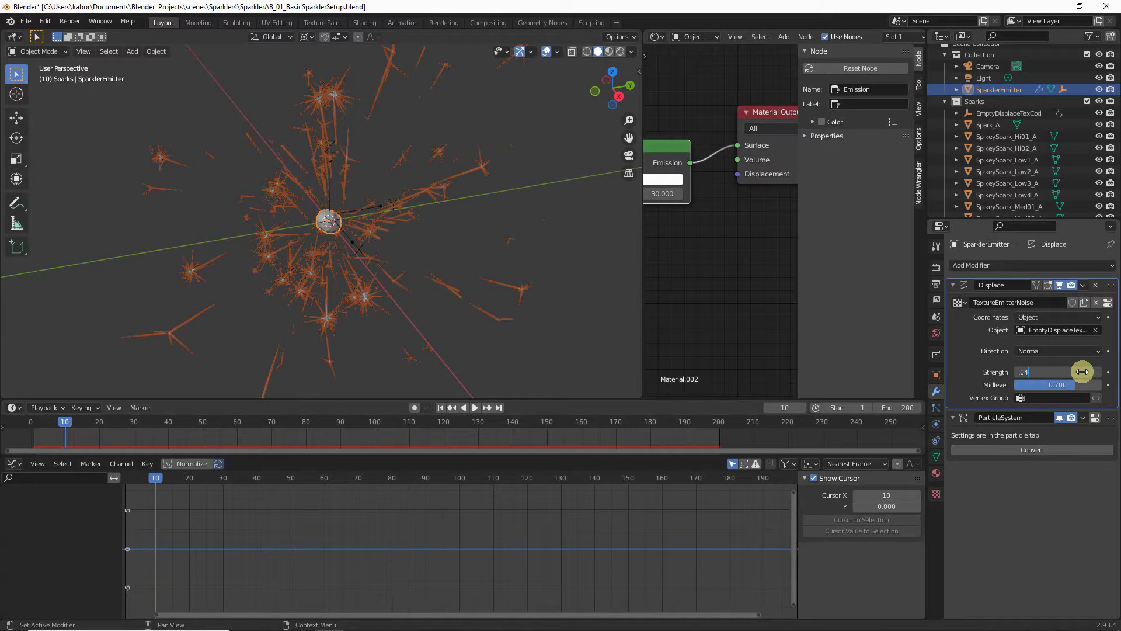
pyautogui.press('Return')
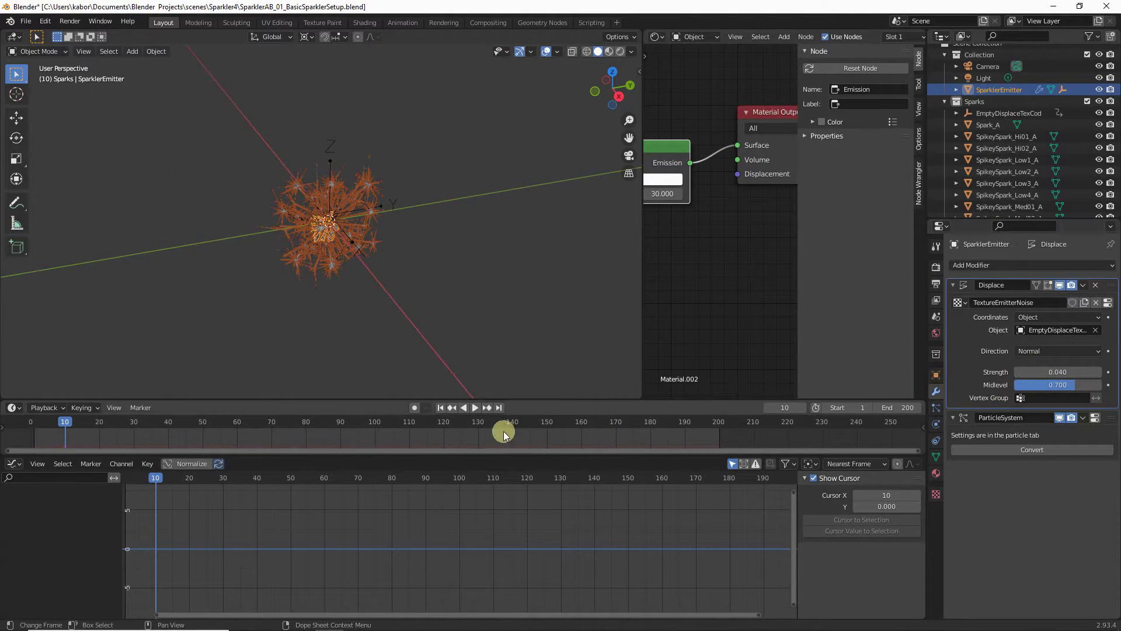
pyautogui.click(474, 408)
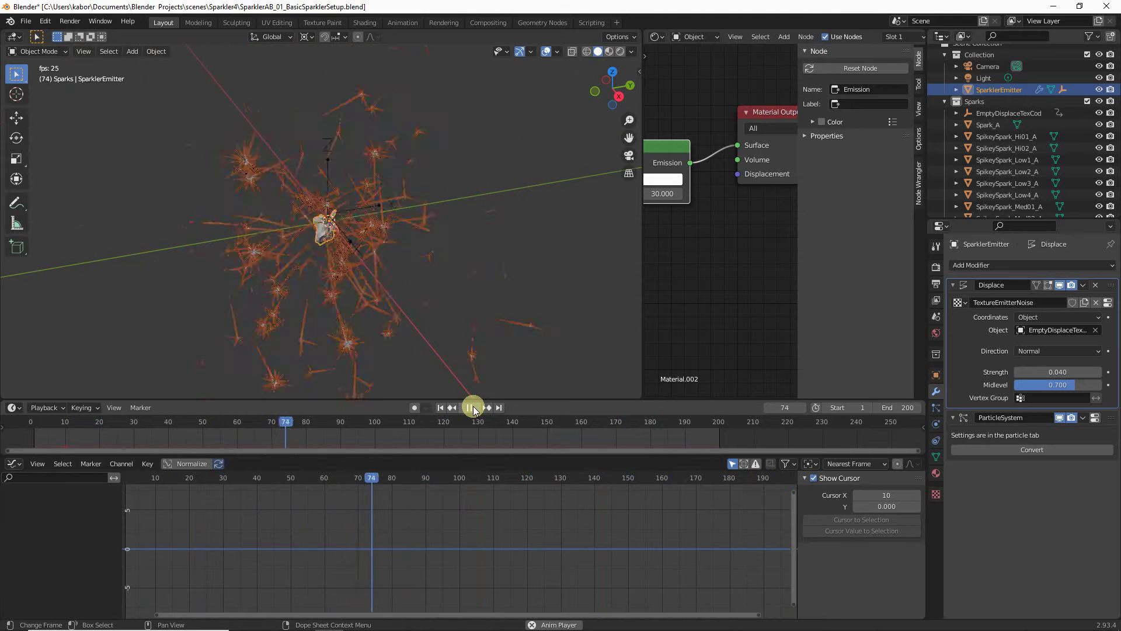
pyautogui.click(473, 409)
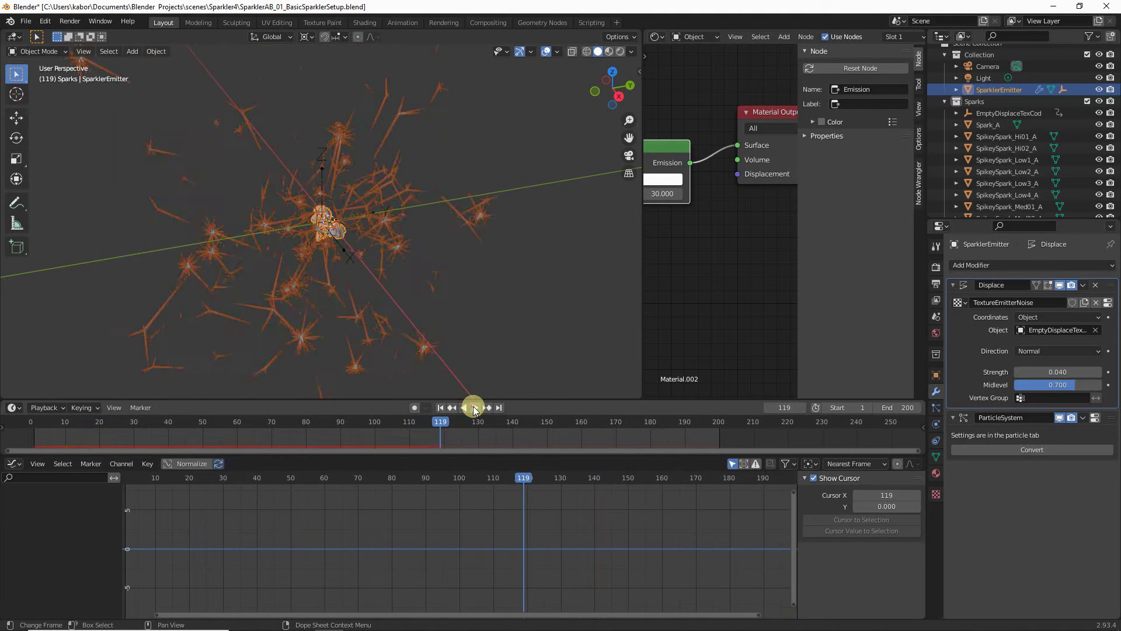
# Set the Displace modifier's strength back to 0.004 and play the animation again
pyautogui.click(1072, 372)
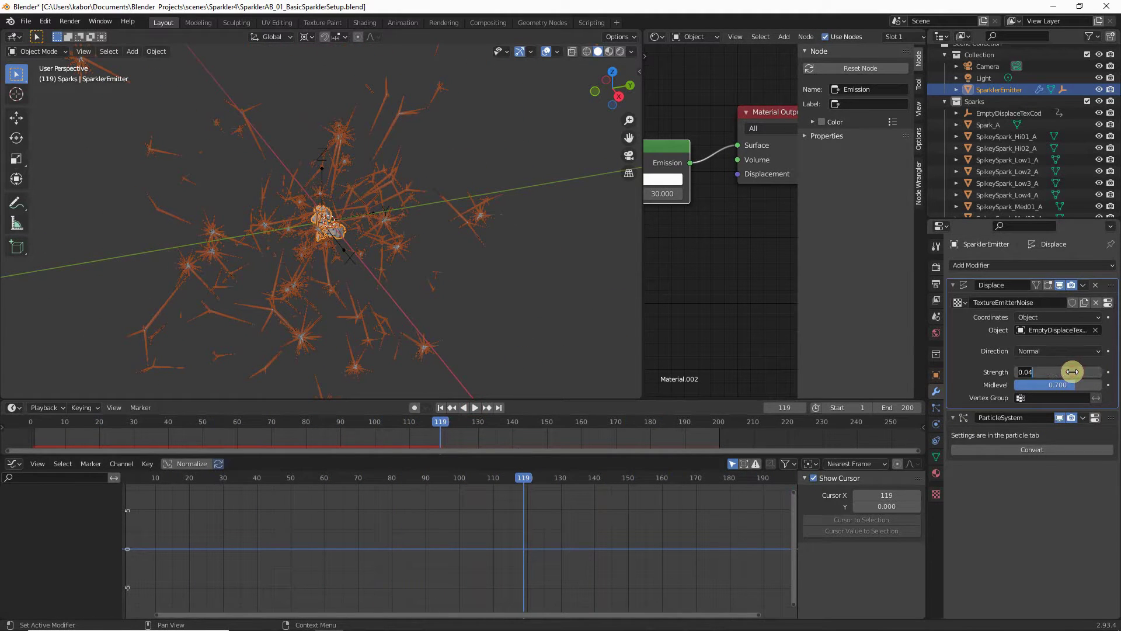
pyautogui.press('Return')
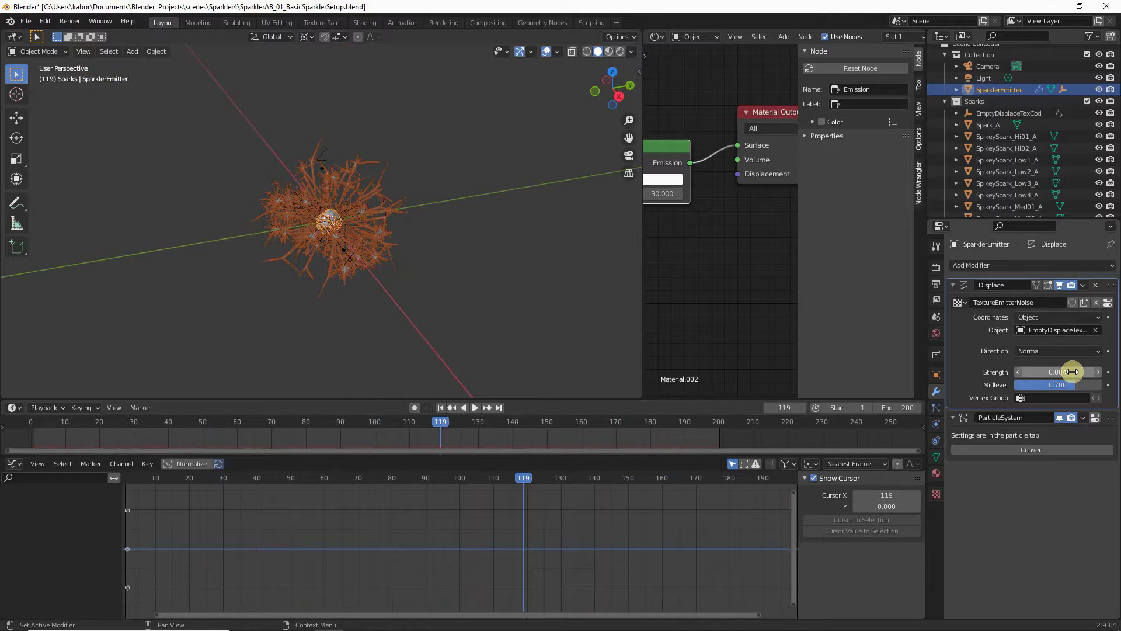
pyautogui.click(474, 407)
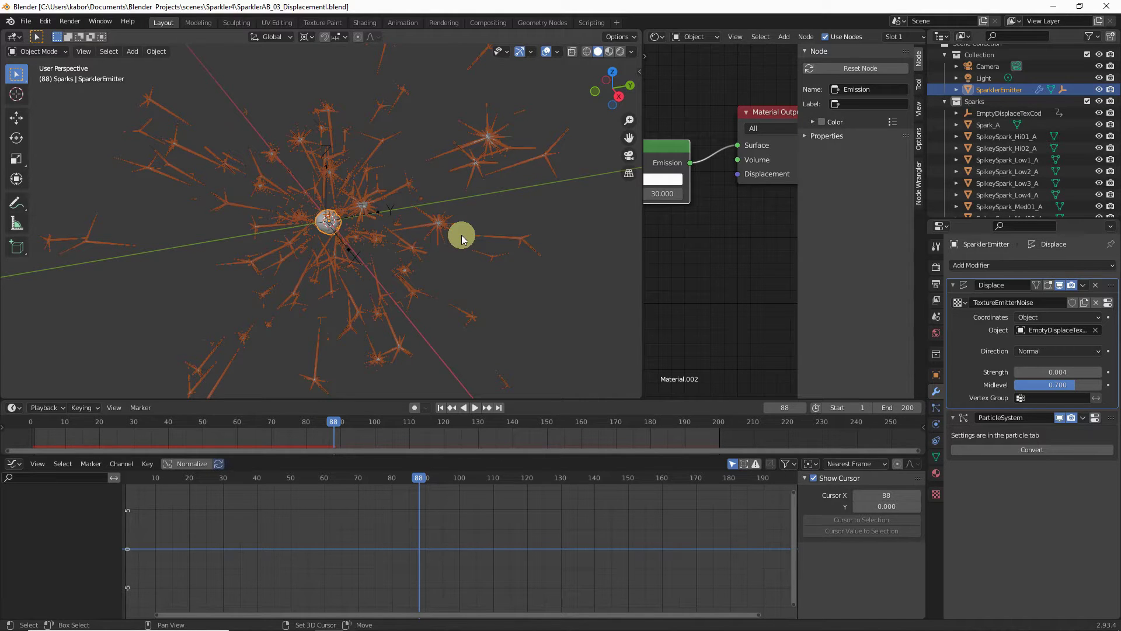
# Duplicate SparklerEmitter in place and rename the copy SparklerFlame
pyautogui.hotkey('shift', 'd')
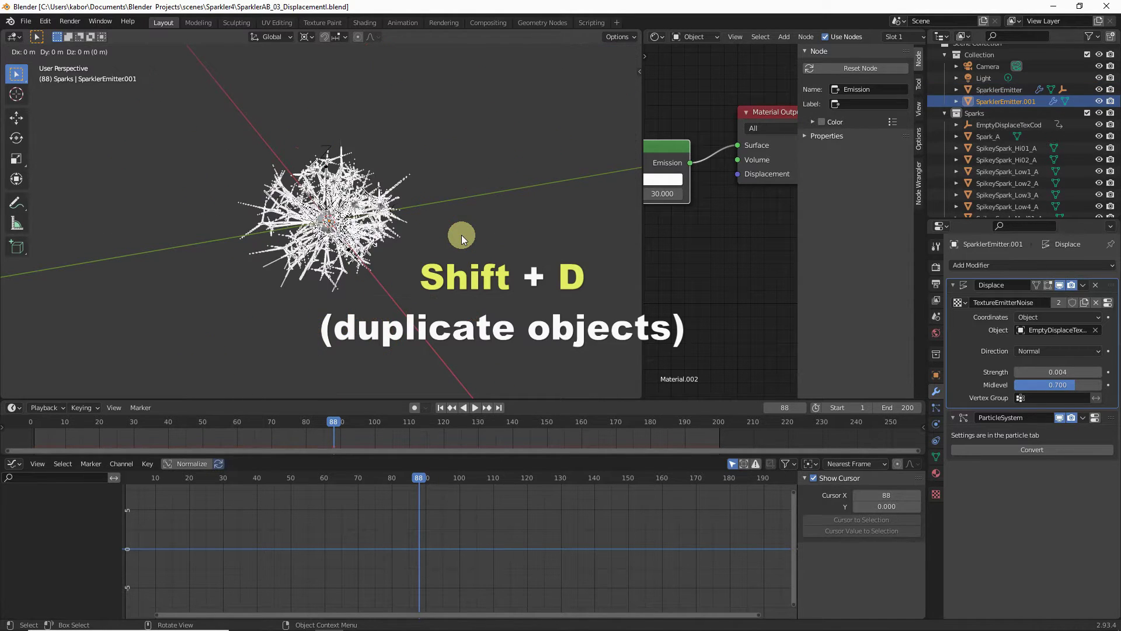
pyautogui.rightClick(461, 235)
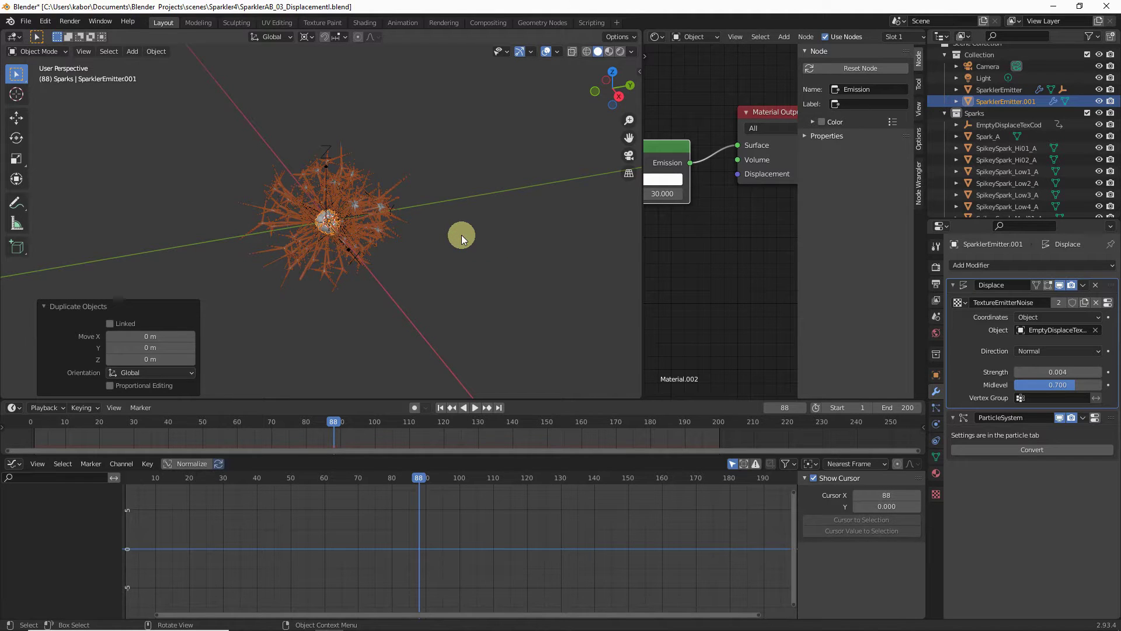
pyautogui.press('F2')
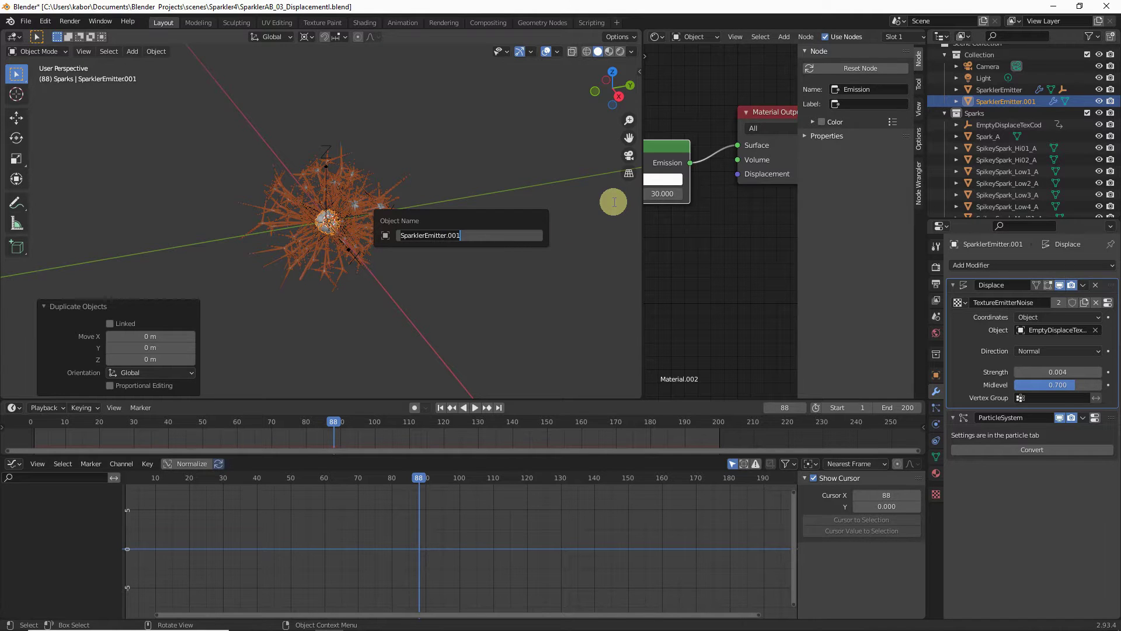
pyautogui.write('SparklerFlame')
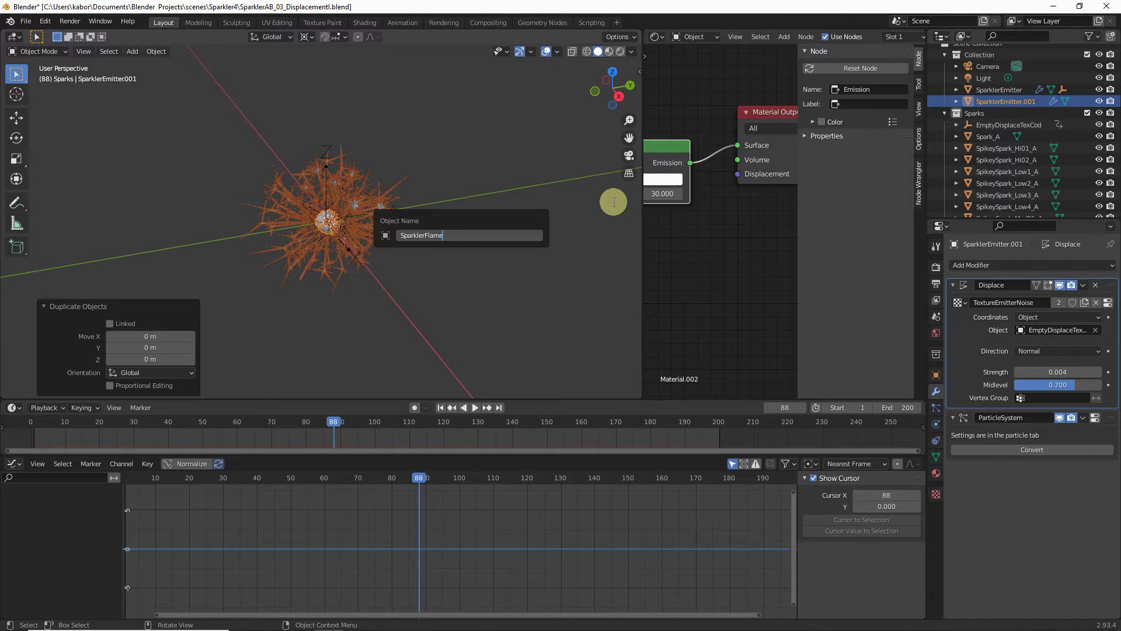
pyautogui.press('Return')
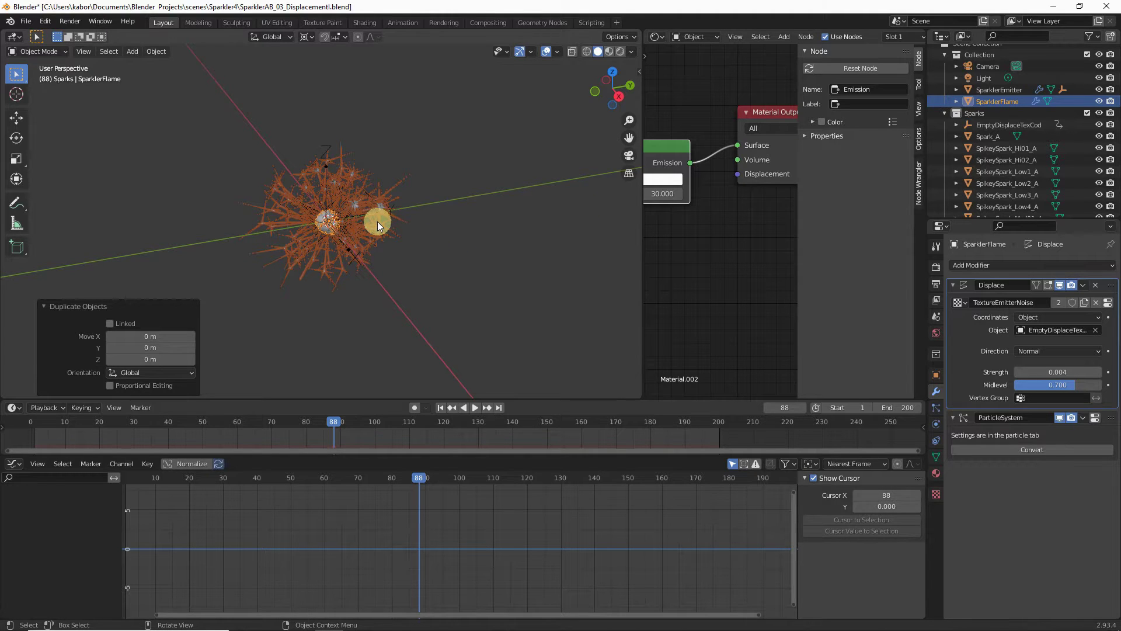
# Remove the particle system from SparklerFlame and parent the object to SparklerEmitter with Object (Keep Transform)
pyautogui.click(935, 407)
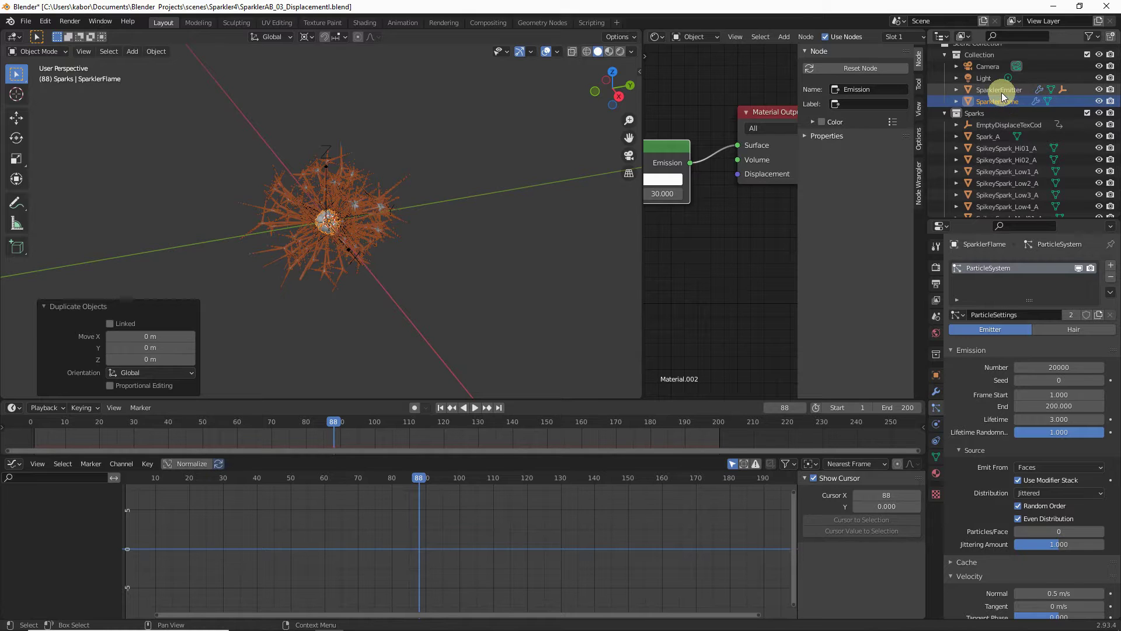
pyautogui.click(1111, 278)
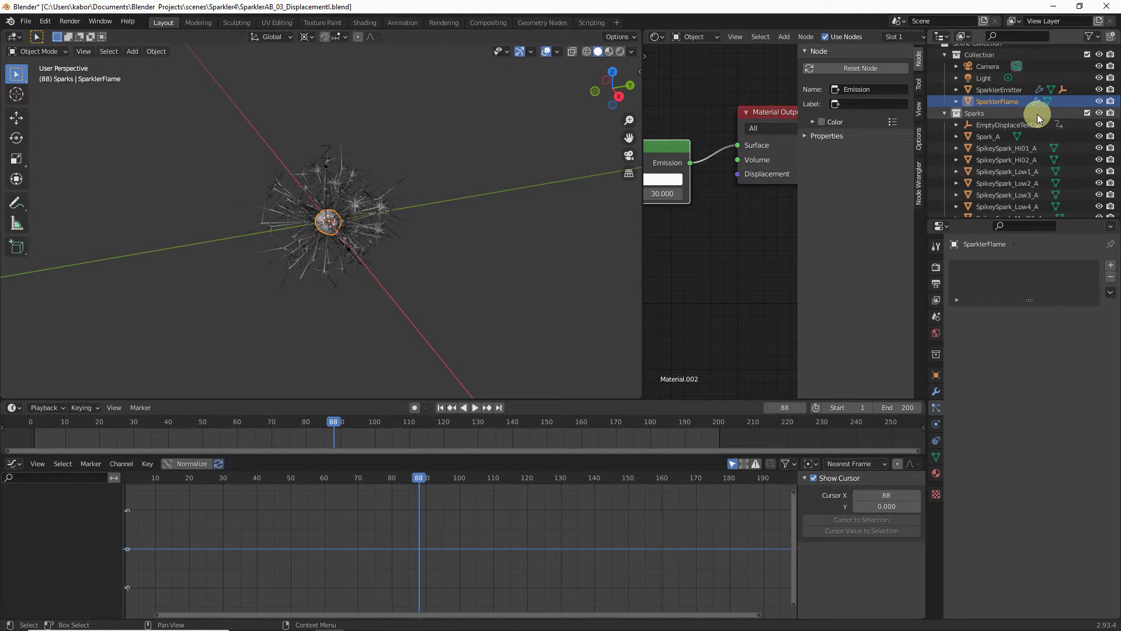
pyautogui.keyDown('ctrl'); pyautogui.click(1014, 91); pyautogui.keyUp('ctrl')
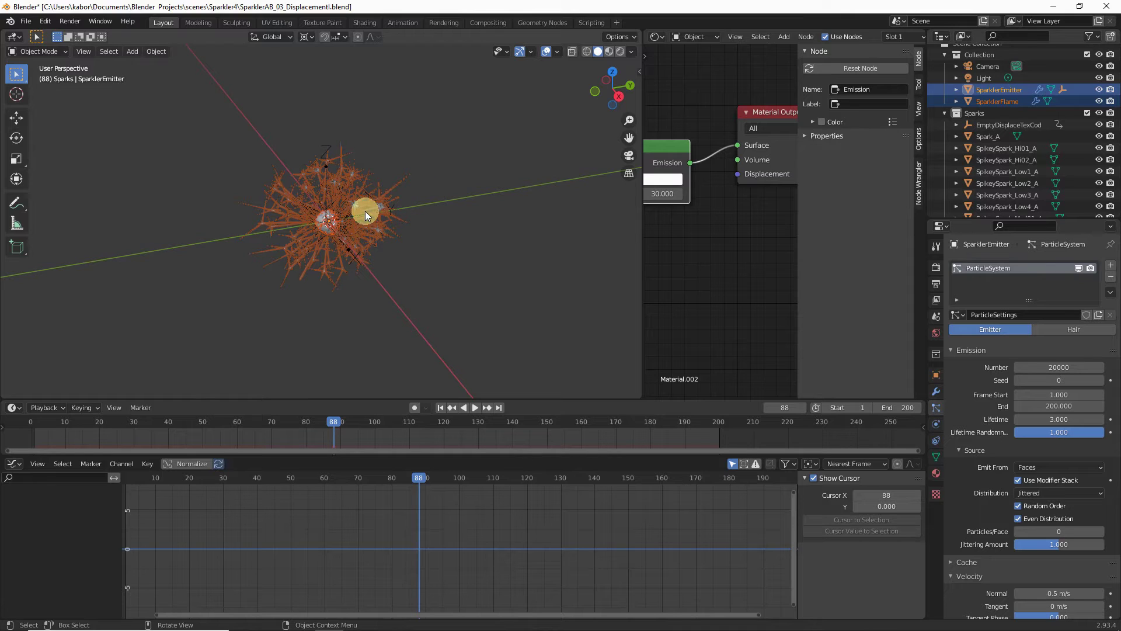
pyautogui.hotkey('ctrl', 'p')
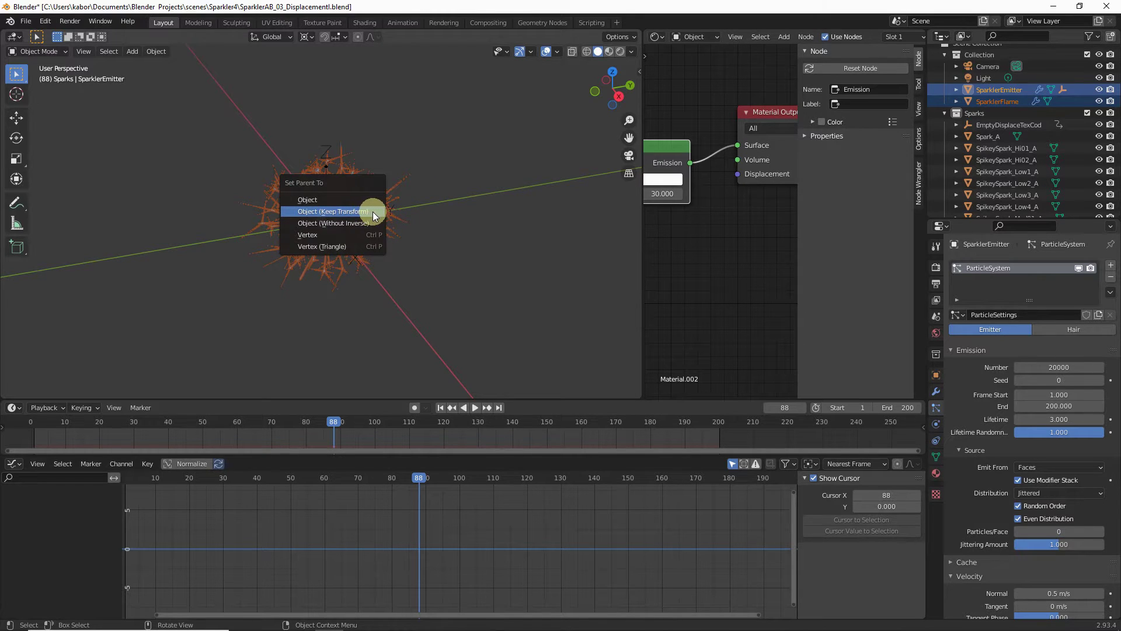
pyautogui.click(372, 211)
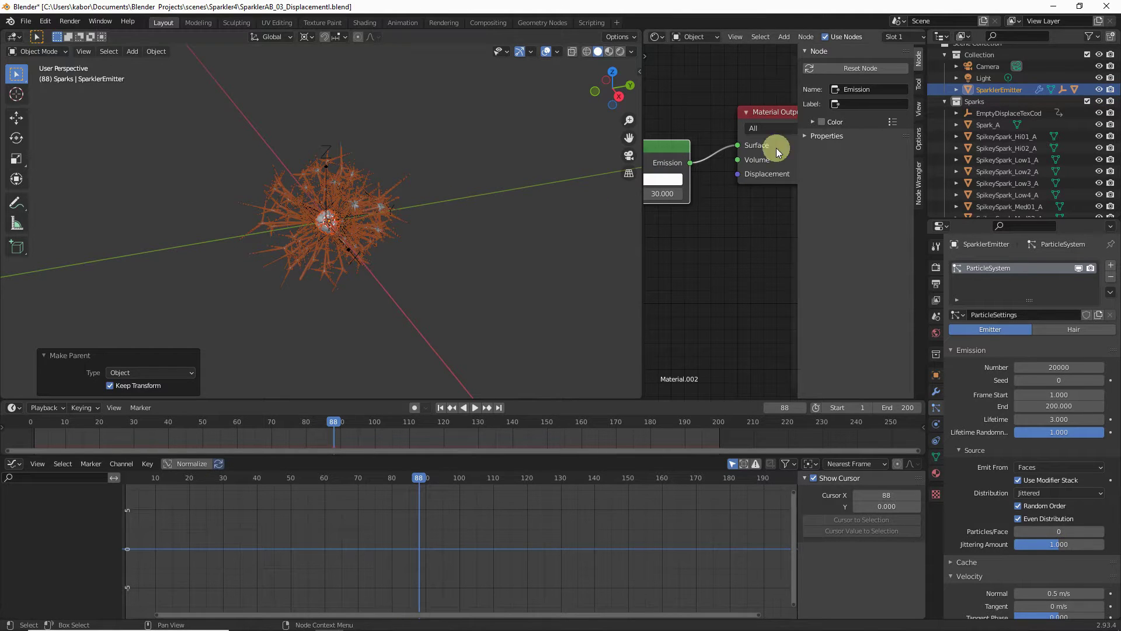
# Set the strength of SparklerFlame's Displace modifier to 0.02 and its midlevel to 0.55
pyautogui.click(955, 89)
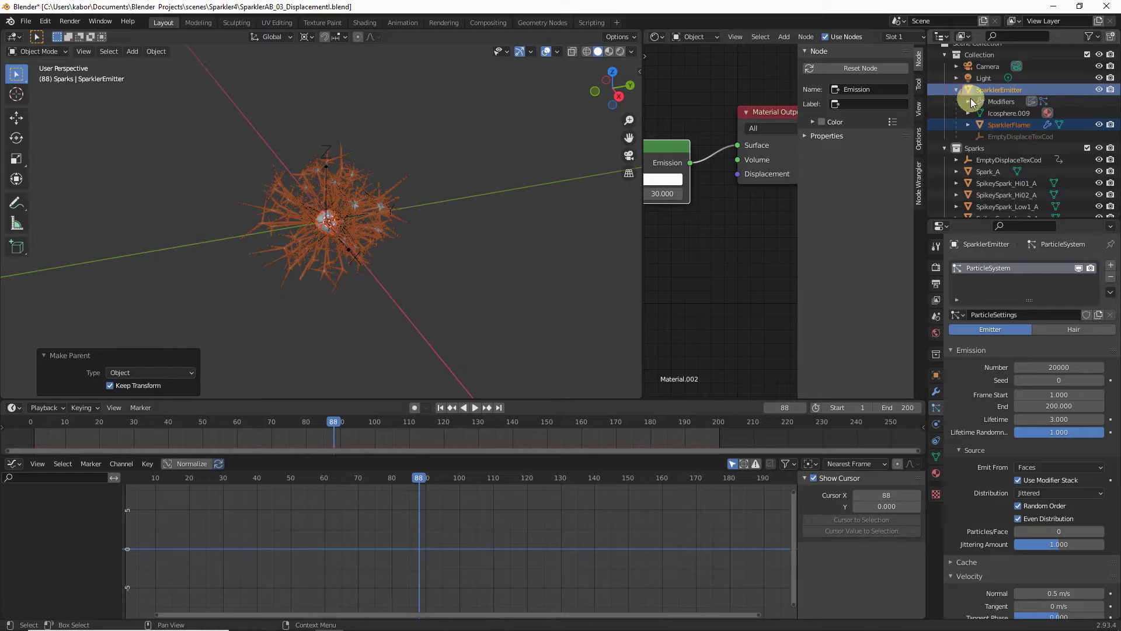
pyautogui.click(1018, 125)
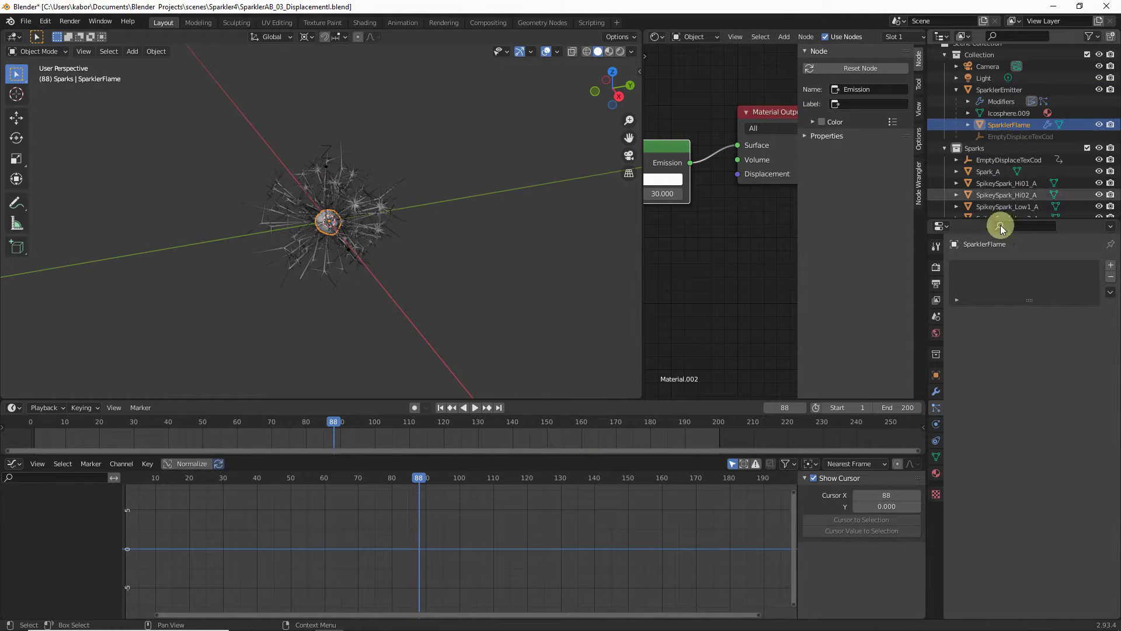
pyautogui.click(936, 392)
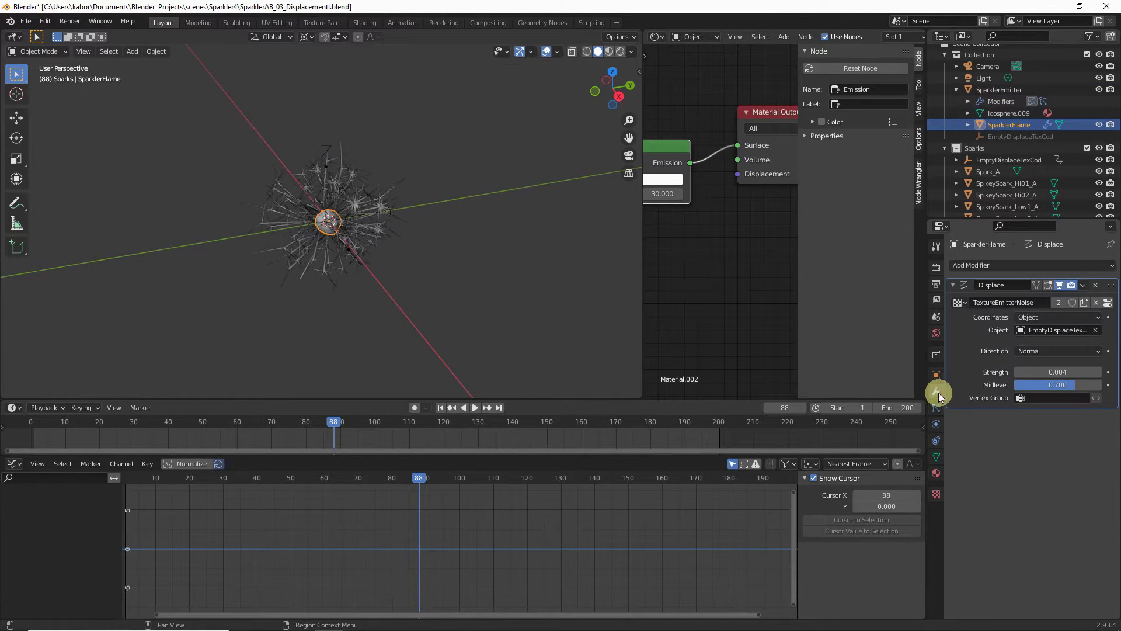
pyautogui.click(1077, 373)
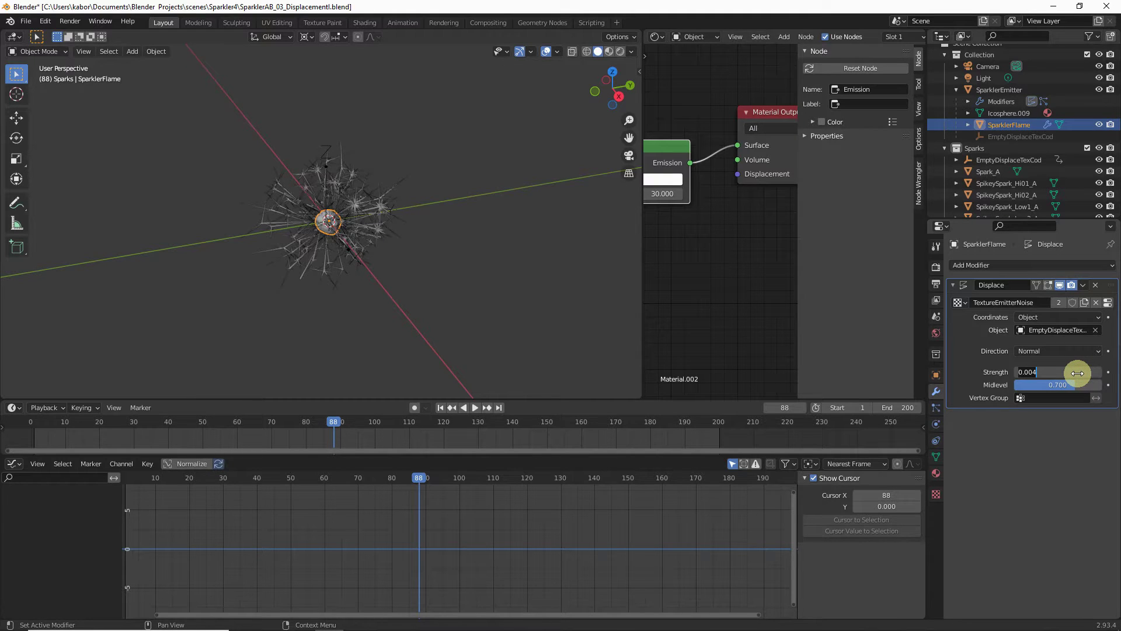
pyautogui.write('0.02')
pyautogui.press('Return')
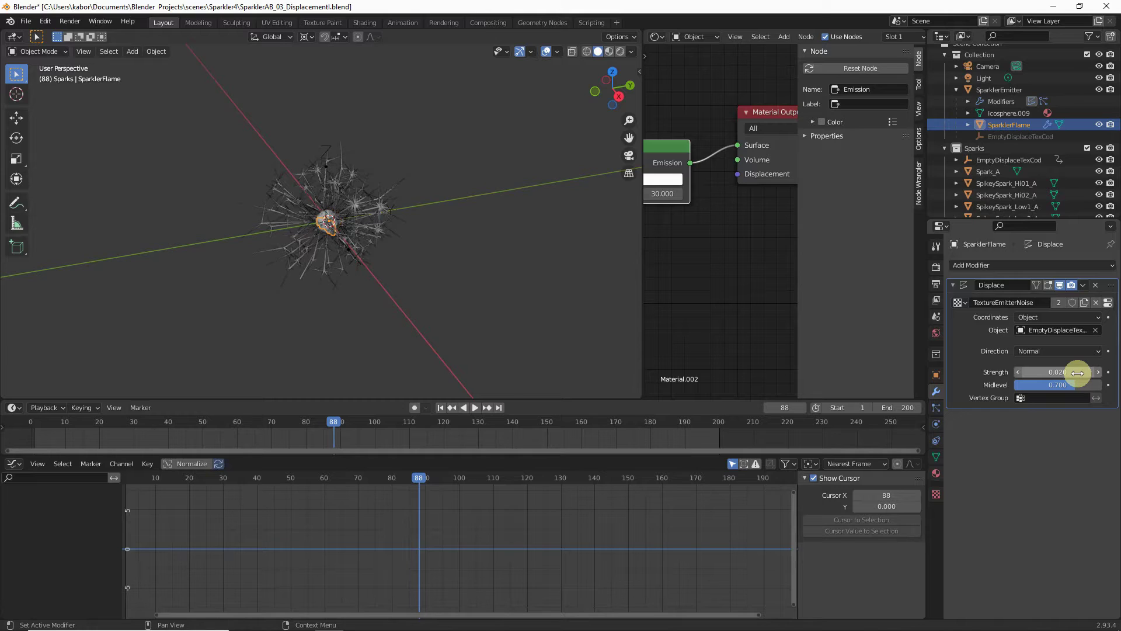
pyautogui.click(1080, 386)
pyautogui.write('.550')
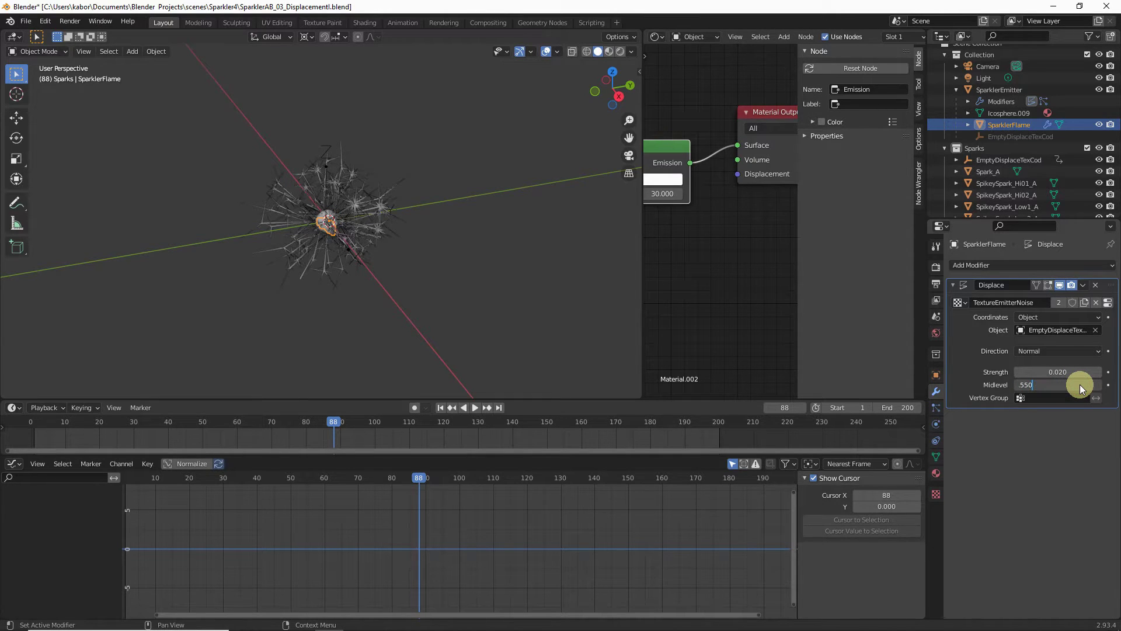
pyautogui.press('Return')
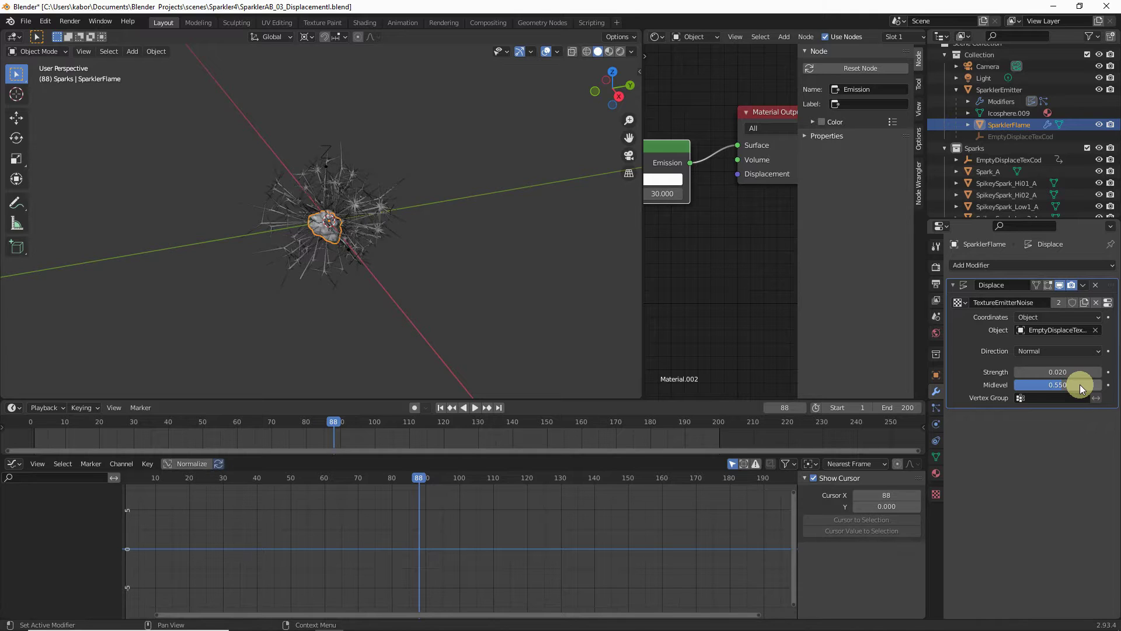
# Select SparklerEmitter and switch the 3D viewport to Rendered shading to preview the sparkler
pyautogui.click(998, 89)
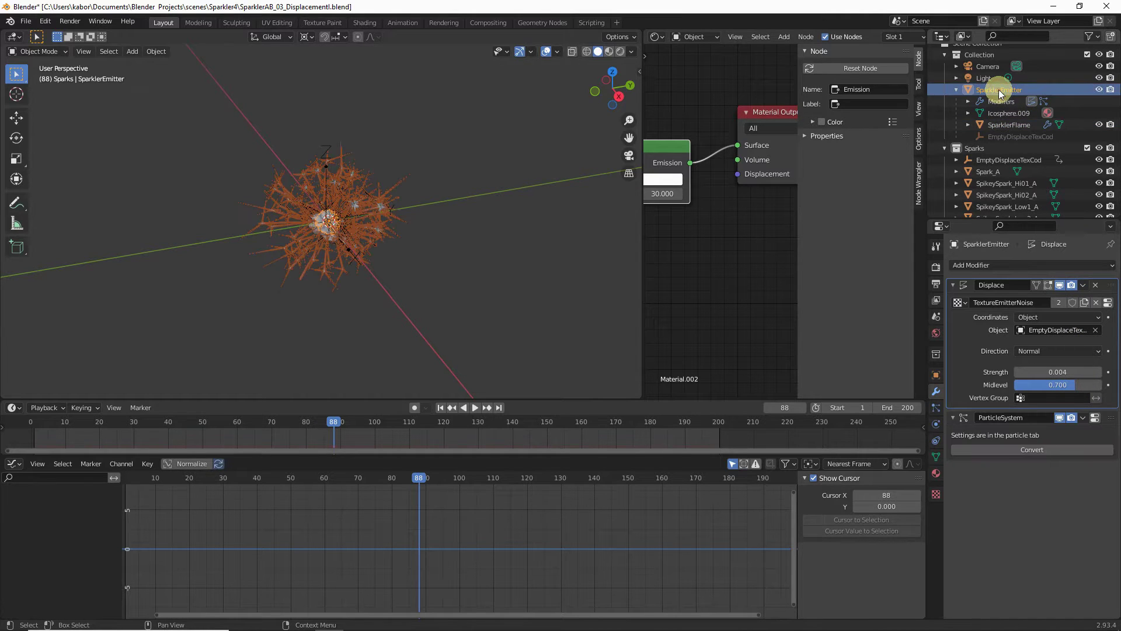
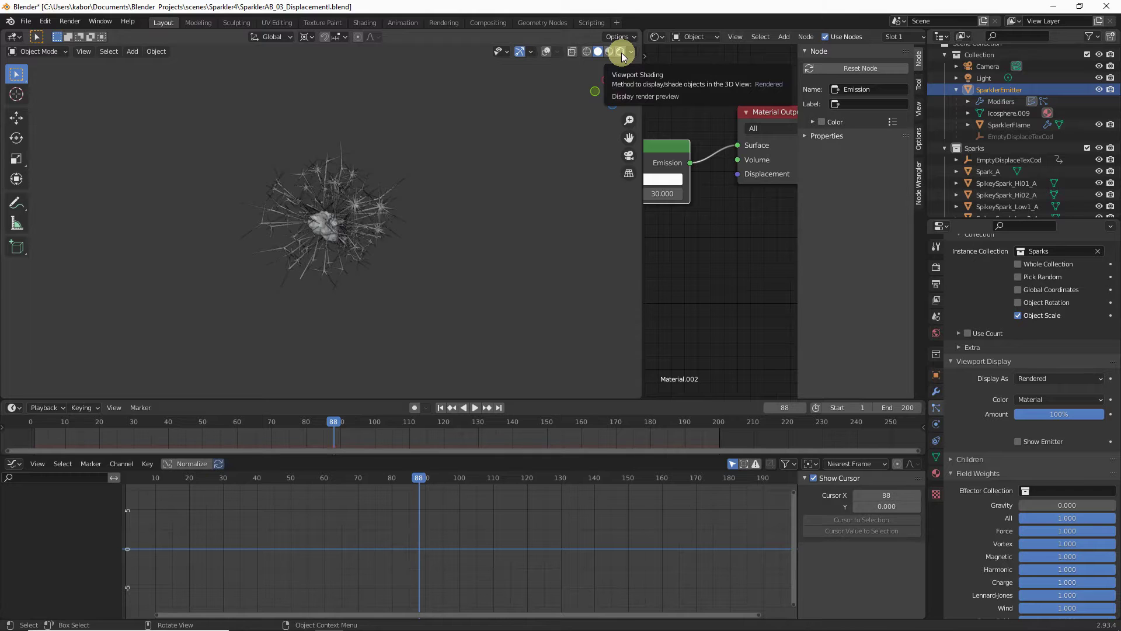
pyautogui.click(621, 52)
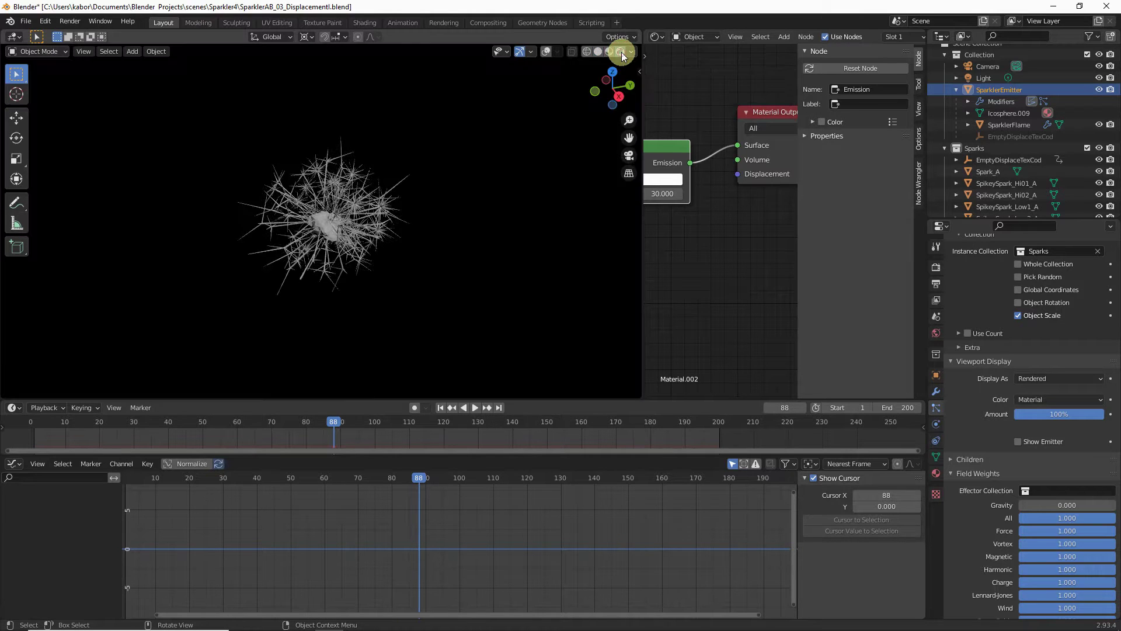
# Play the rendered sparkler animation from frame 1 and stop it to check the sparks and flame core
pyautogui.click(441, 408)
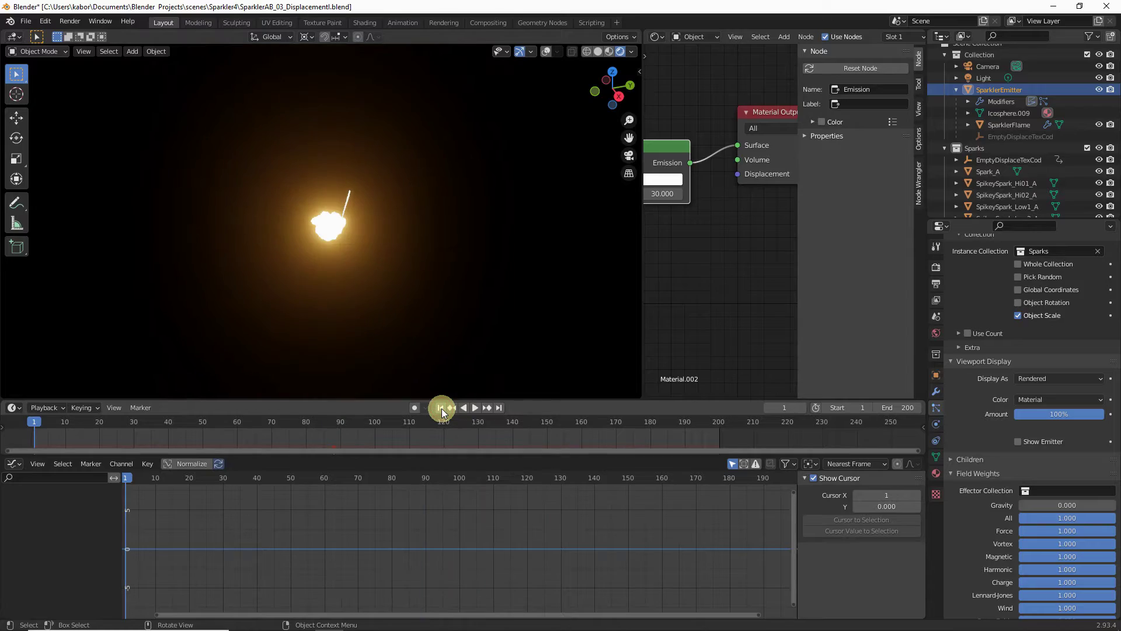
pyautogui.click(475, 408)
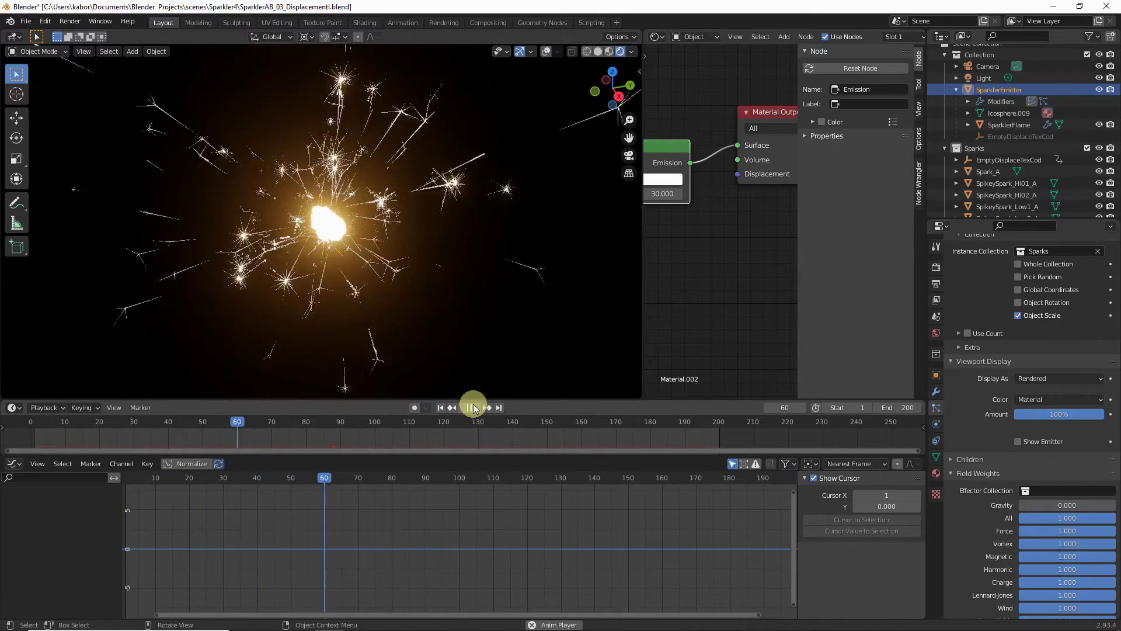
pyautogui.click(469, 407)
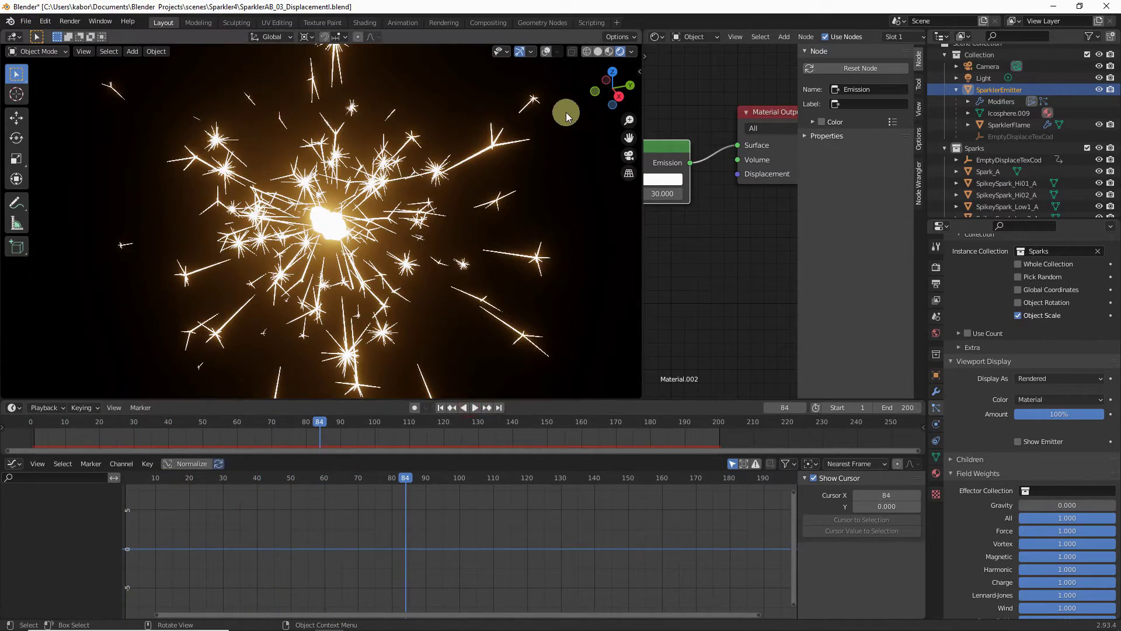
# Return the viewport to Solid shading with overlays, enable Show Emitter for SparklerEmitter's particles, and hide SparklerFlame in the viewport
pyautogui.click(598, 51)
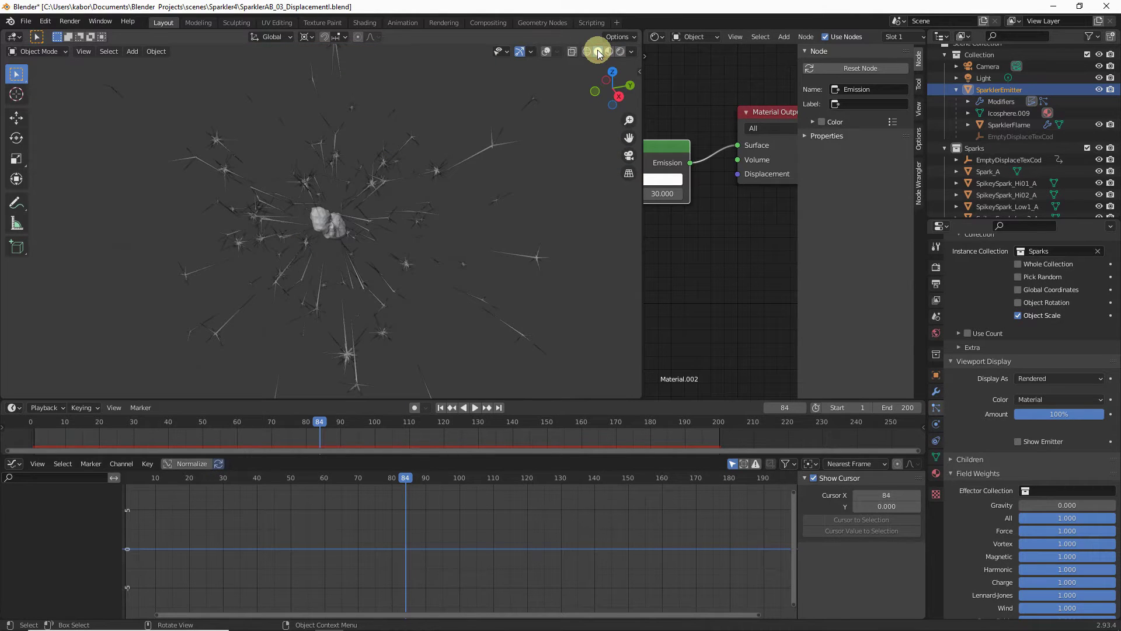
pyautogui.click(543, 51)
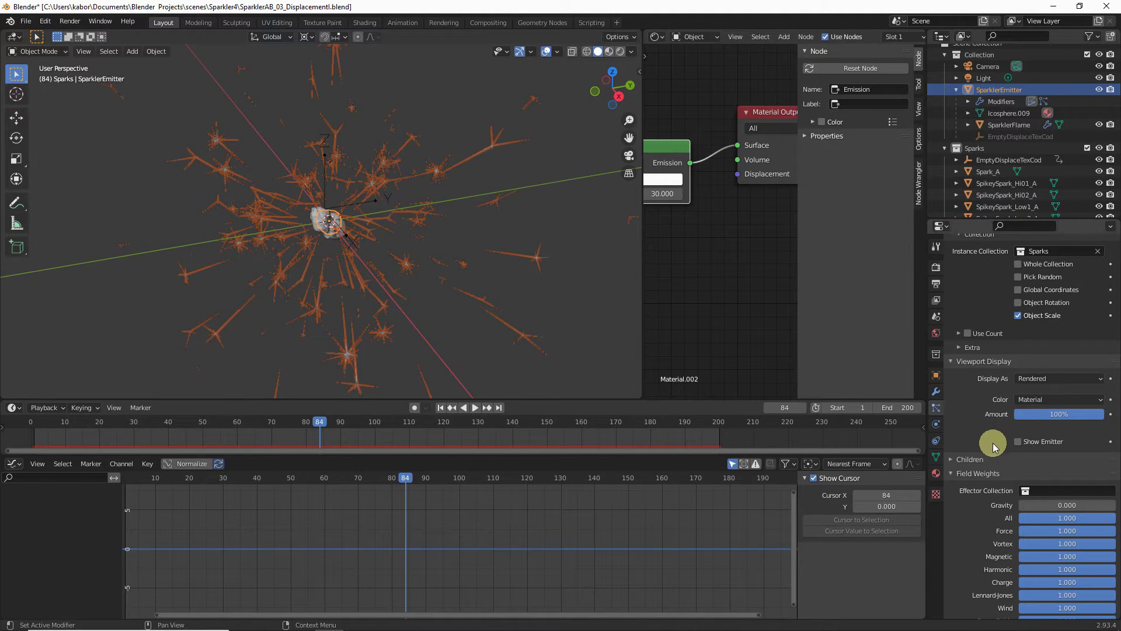
pyautogui.click(1018, 440)
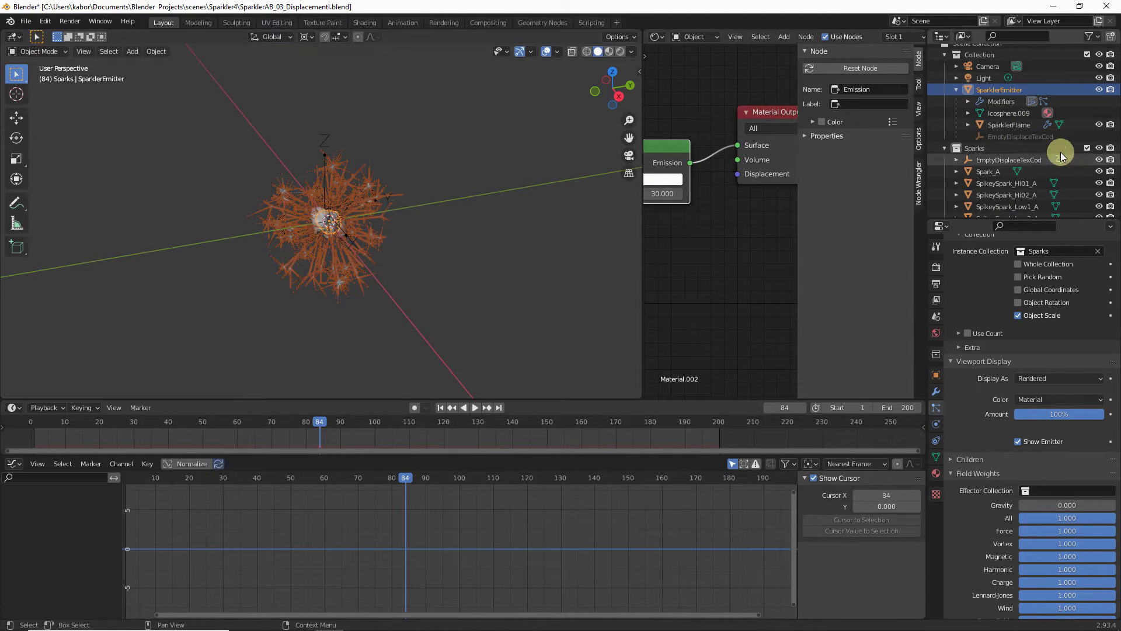
pyautogui.click(1098, 125)
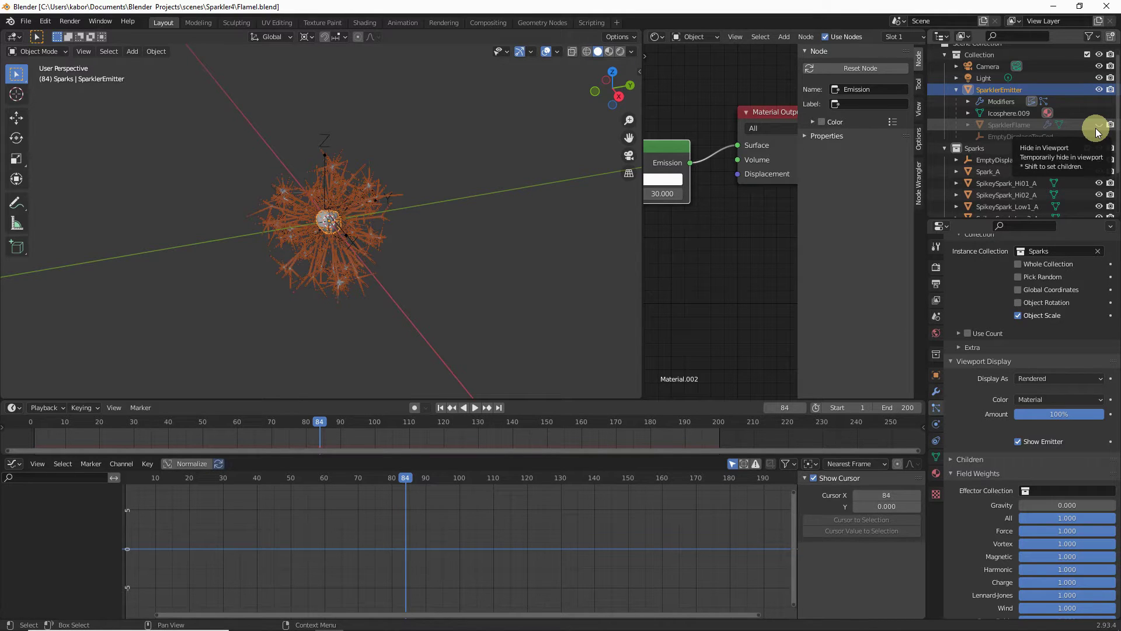
# In top view, duplicate all nine spark objects and move the copies about 0.40 m along the Y axis
pyautogui.keyDown('ctrl'); pyautogui.moveTo(294, 222); pyautogui.dragTo(394, 257, button='middle'); pyautogui.keyUp('ctrl')
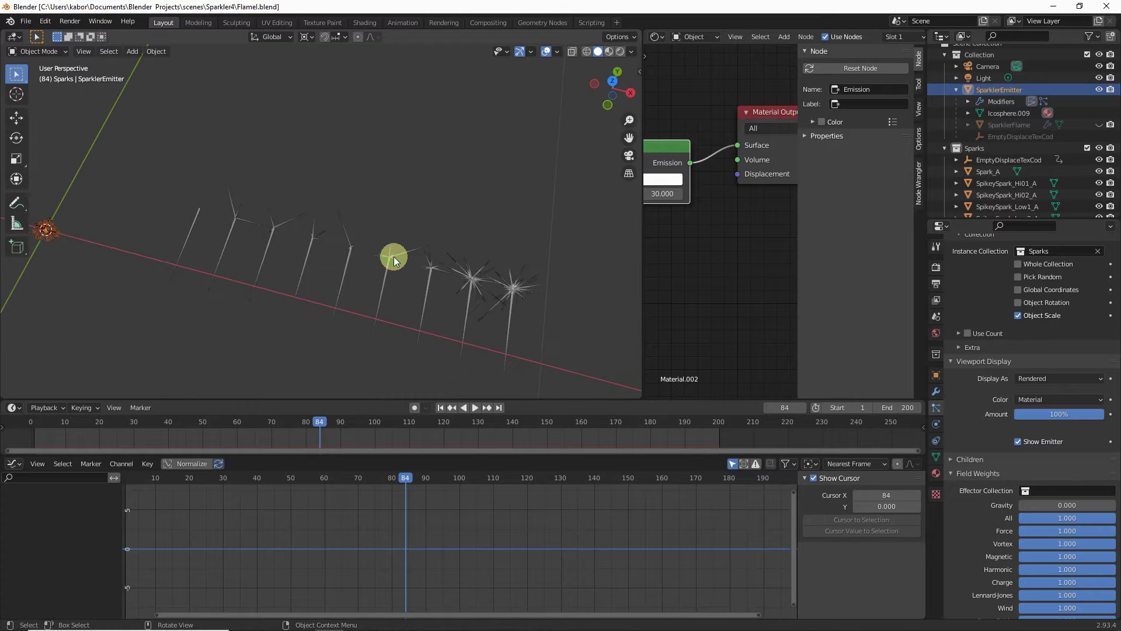
pyautogui.press('KP_7')
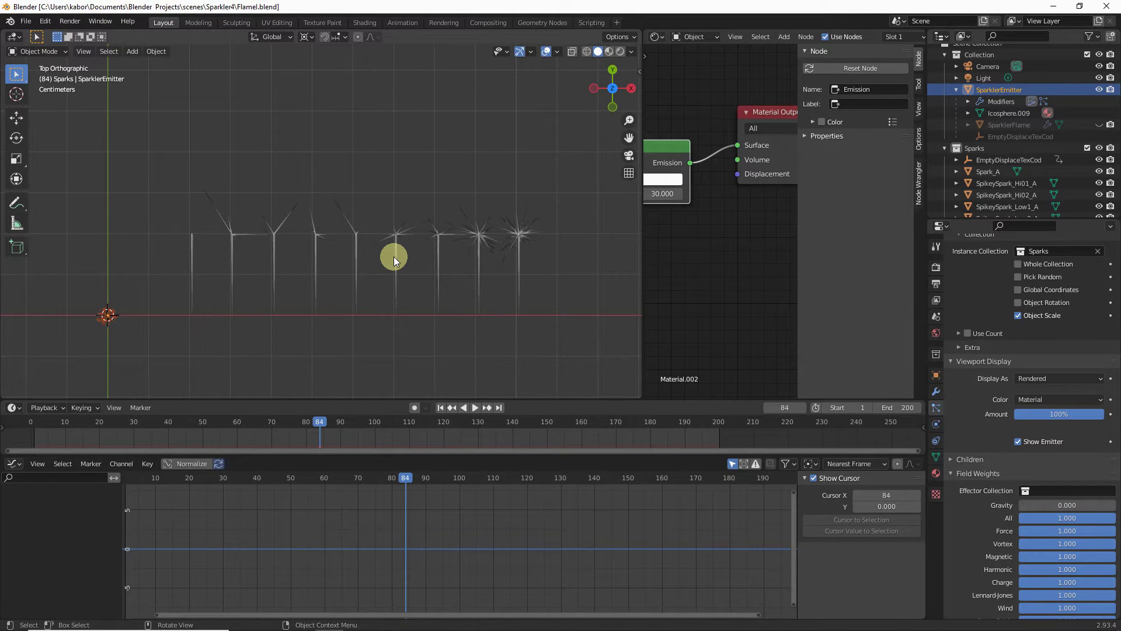
pyautogui.moveTo(163, 258); pyautogui.dragTo(565, 295)
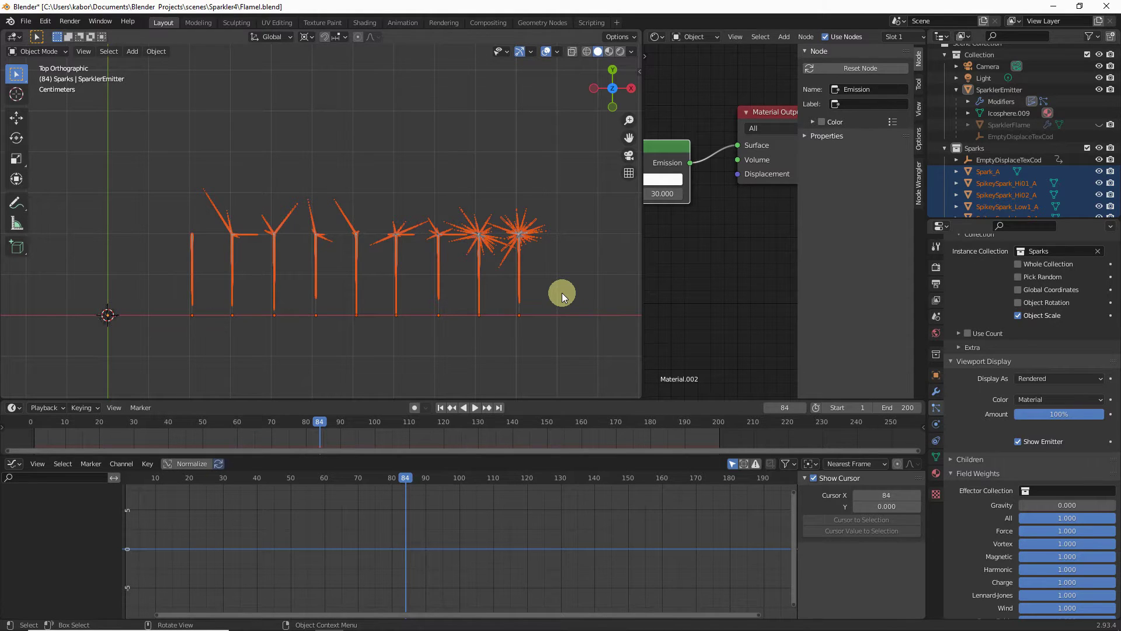
pyautogui.hotkey('shift', 'd')
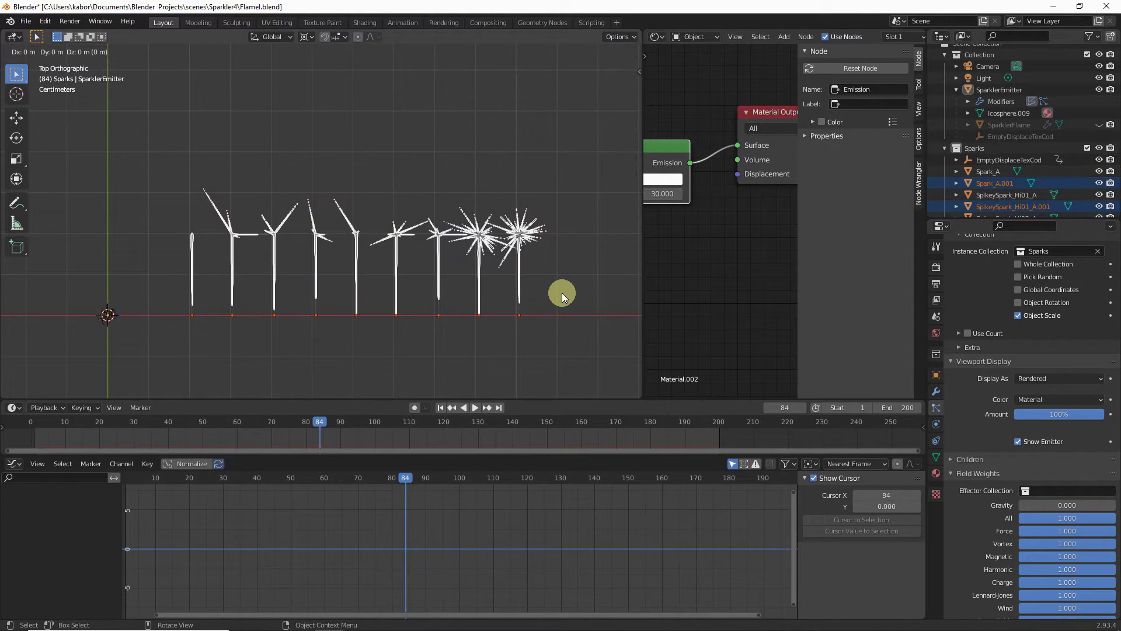
pyautogui.press('y')
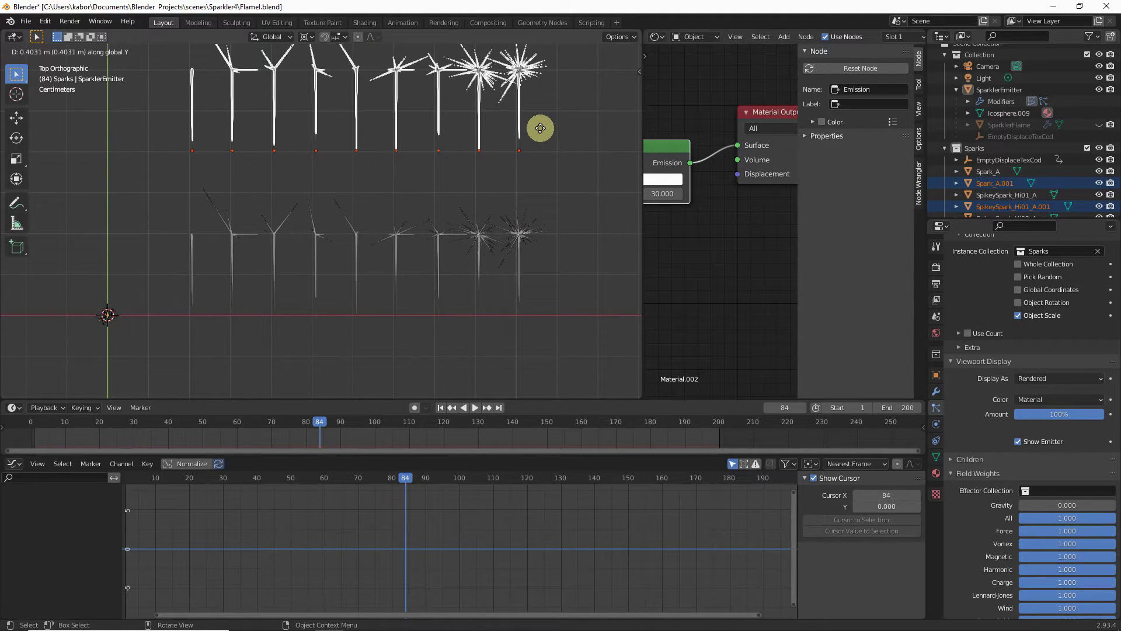
pyautogui.click(540, 128)
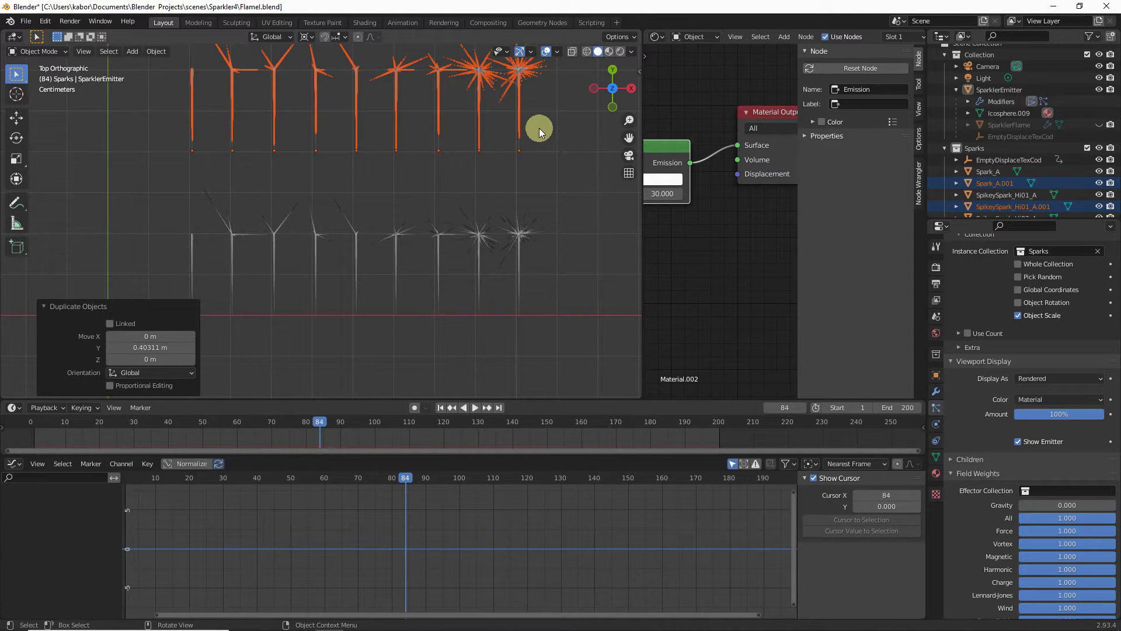
pyautogui.keyDown('shift'); pyautogui.moveTo(439, 114); pyautogui.dragTo(492, 243, button='middle'); pyautogui.keyUp('shift')
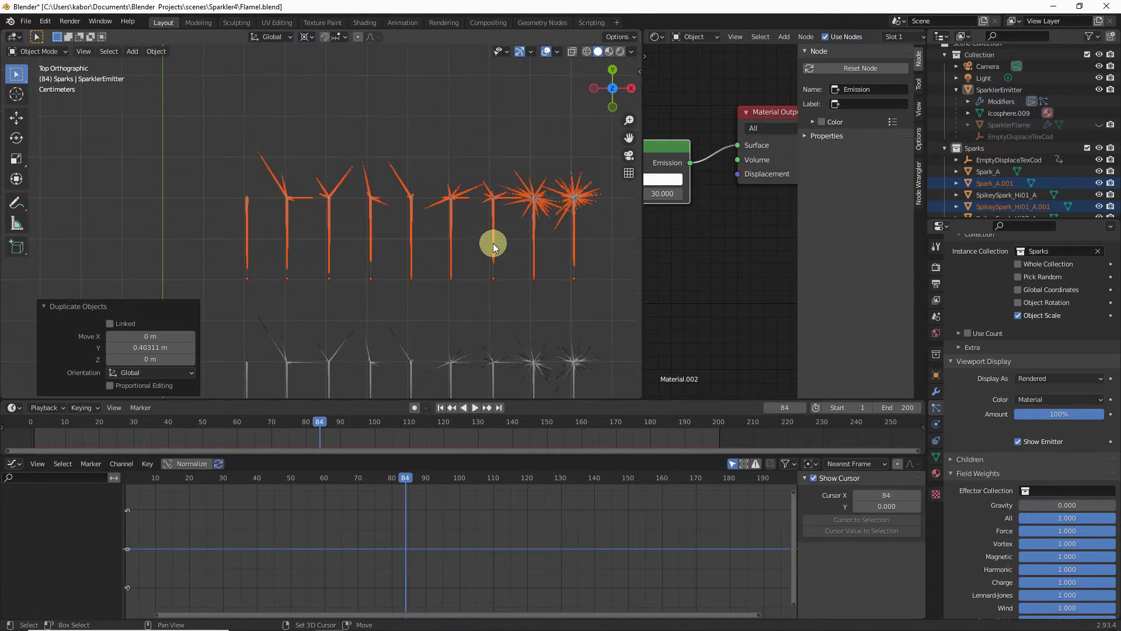
pyautogui.keyDown('shift'); pyautogui.moveTo(453, 210); pyautogui.dragTo(404, 213, button='middle'); pyautogui.keyUp('shift')
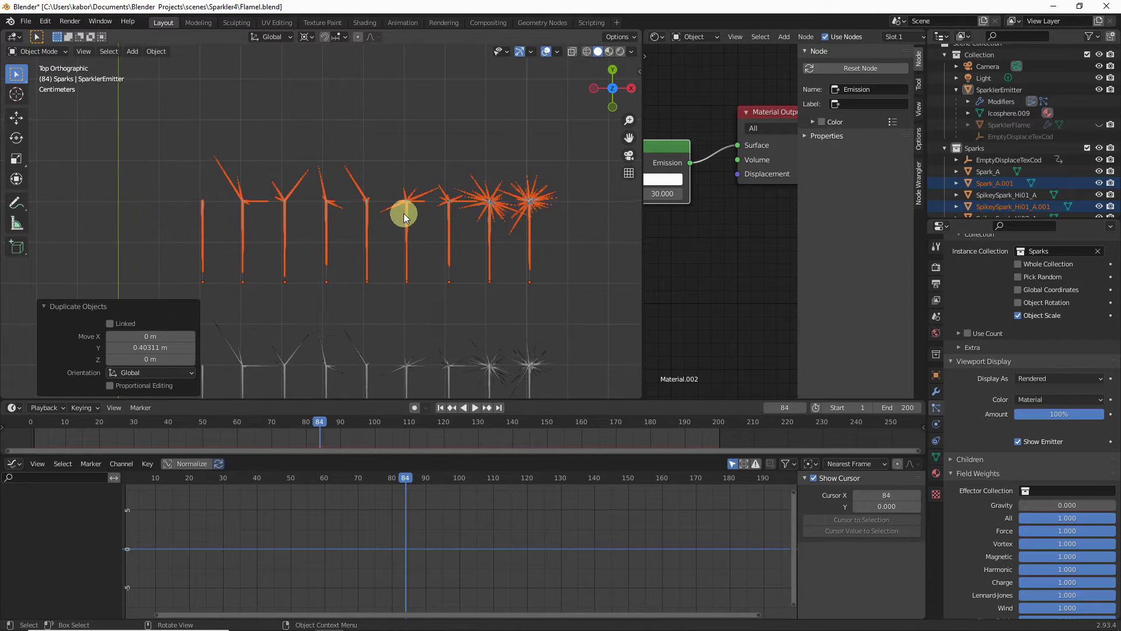
pyautogui.click(44, 304)
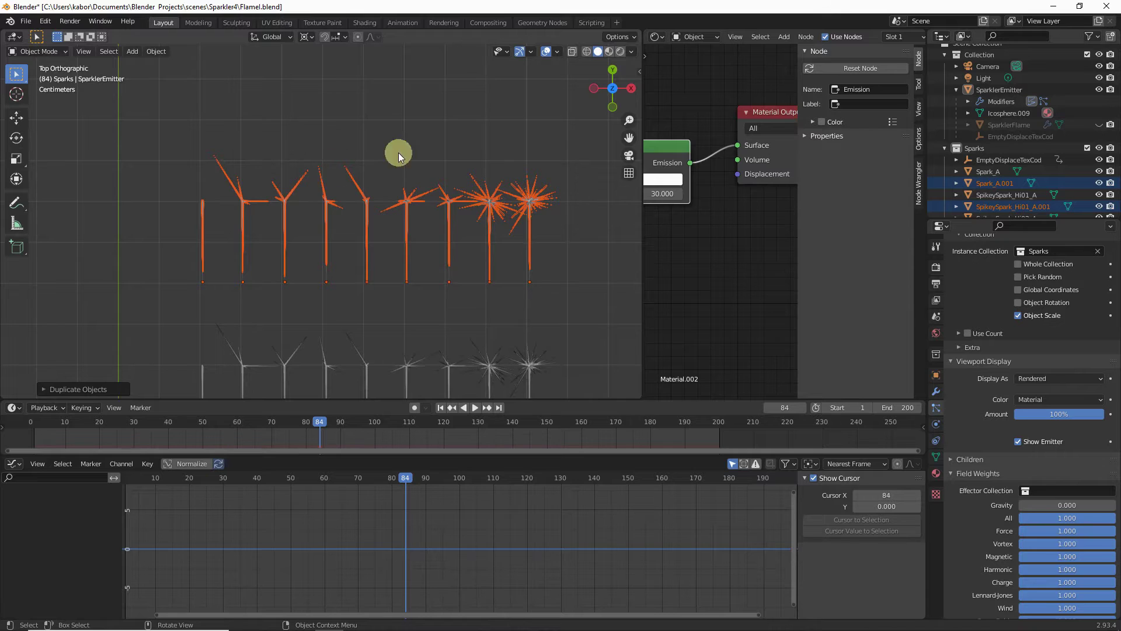
# Put the duplicated sparks into Edit Mode with X-ray, vertex selection and the Individual Origins pivot point
pyautogui.click(570, 53)
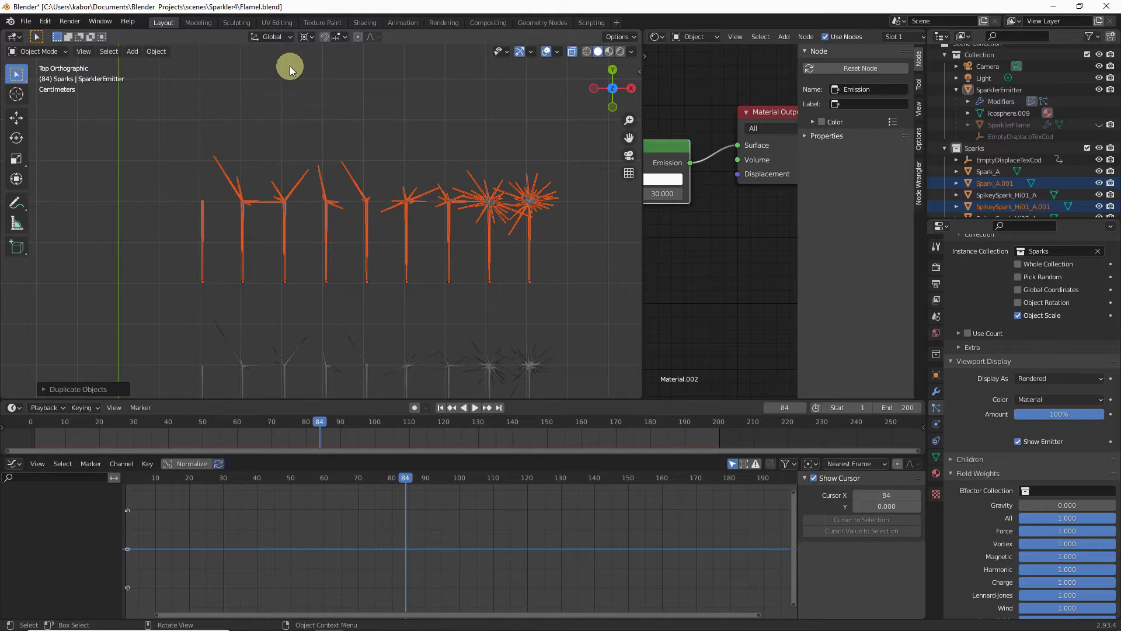
pyautogui.click(304, 37)
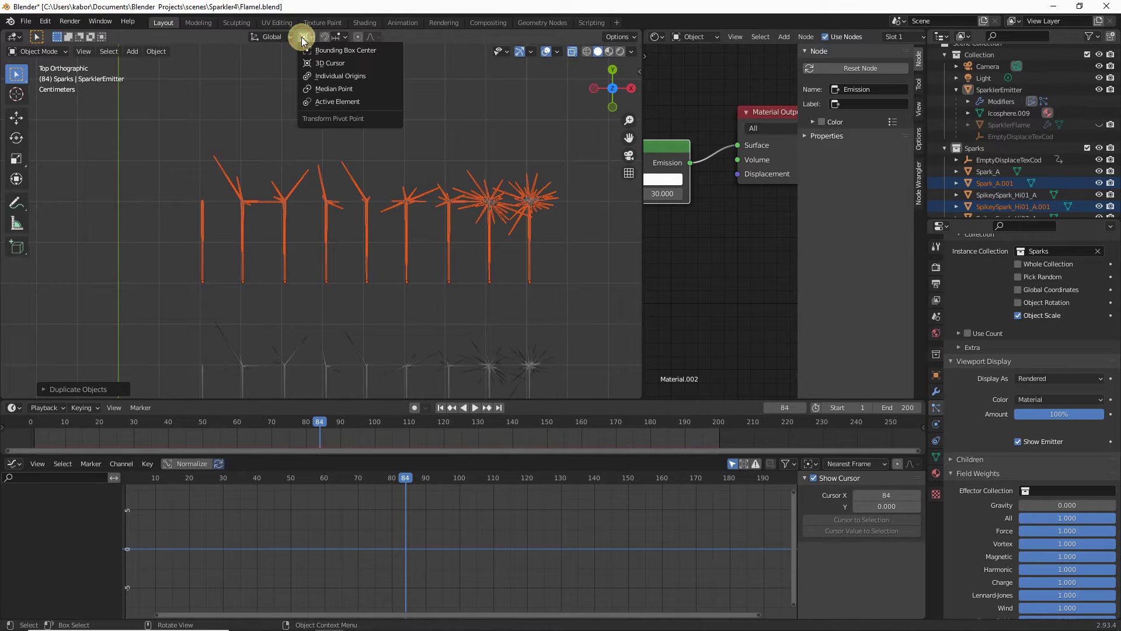
pyautogui.click(331, 79)
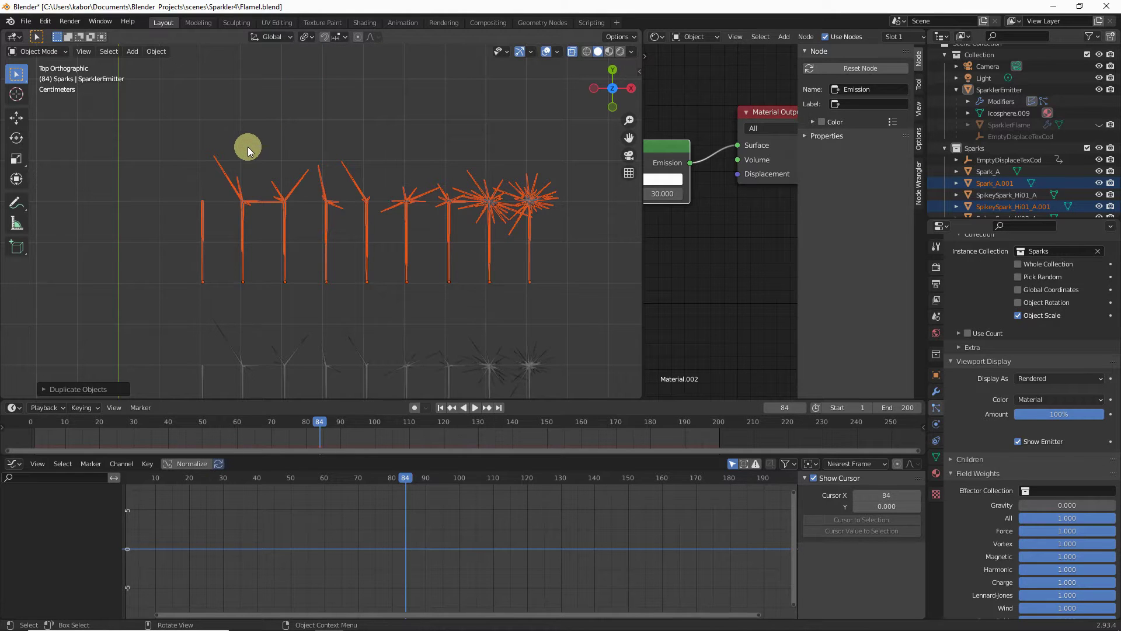
pyautogui.press('Tab')
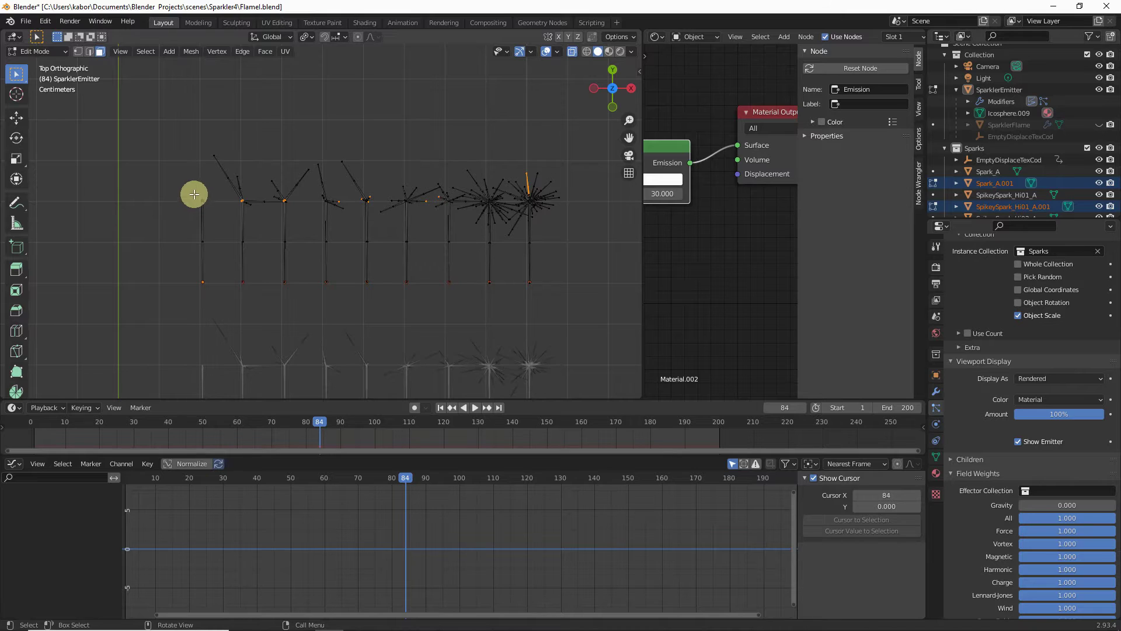
pyautogui.click(78, 53)
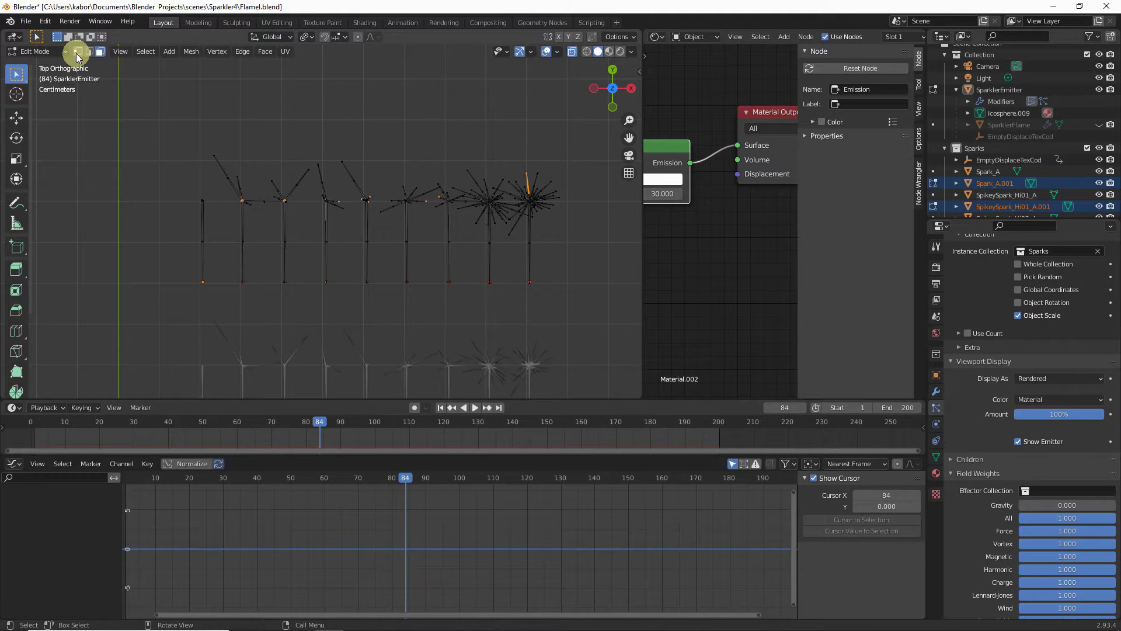
pyautogui.click(77, 52)
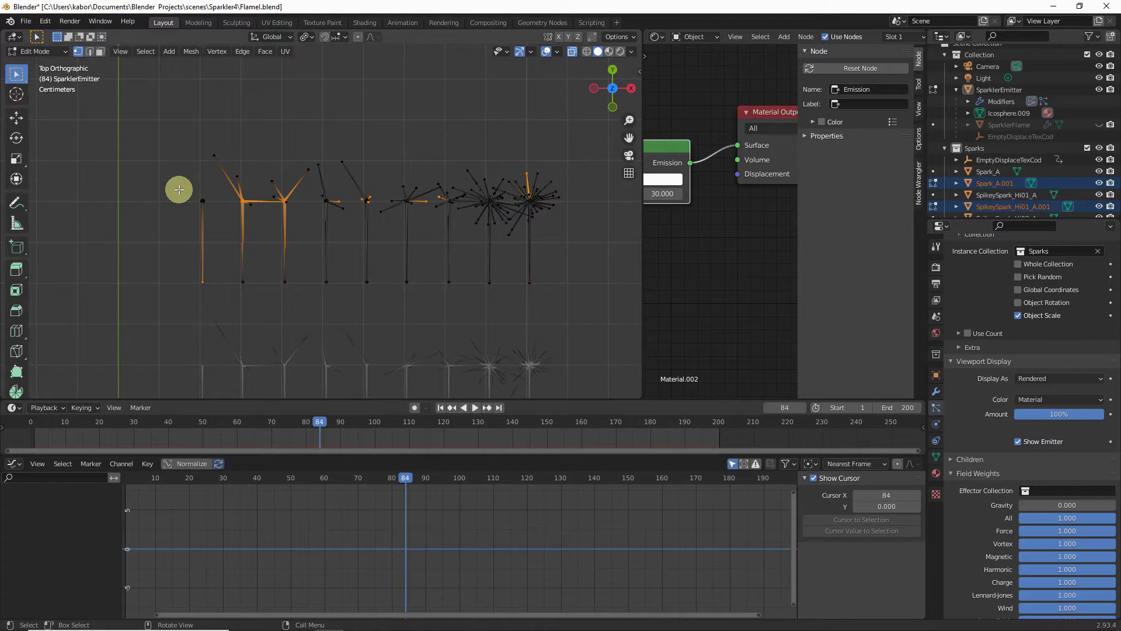
# Select the upper-end vertices of the first spark copy and add the branch junction vertices of the second
pyautogui.scroll(4, 204, 200)
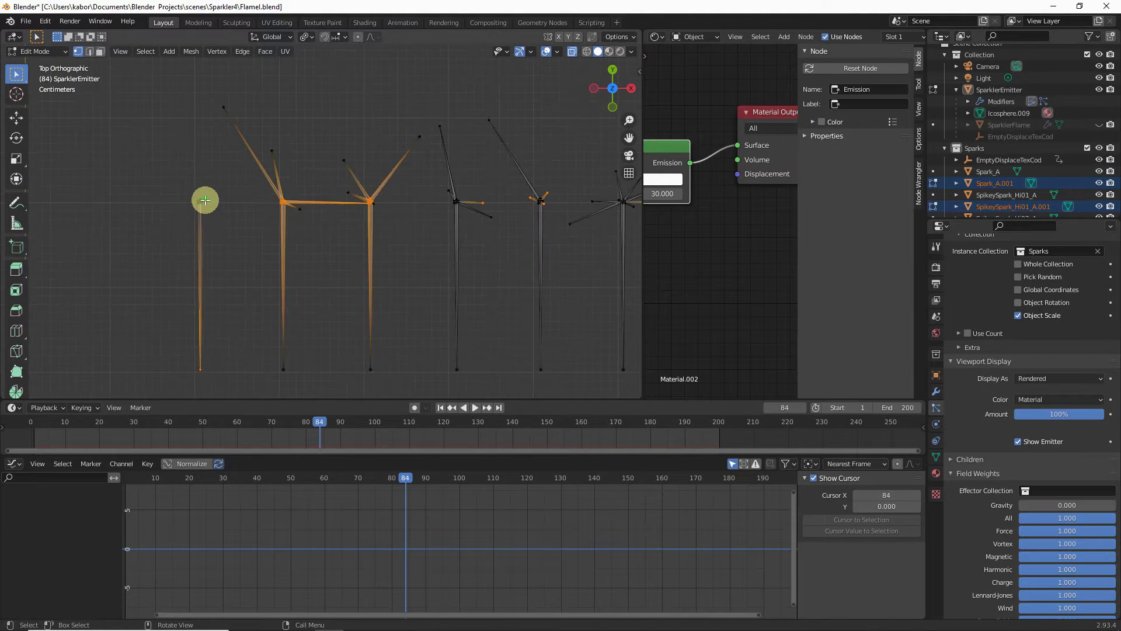
pyautogui.scroll(1, 205, 200)
pyautogui.moveTo(167, 188); pyautogui.dragTo(227, 214)
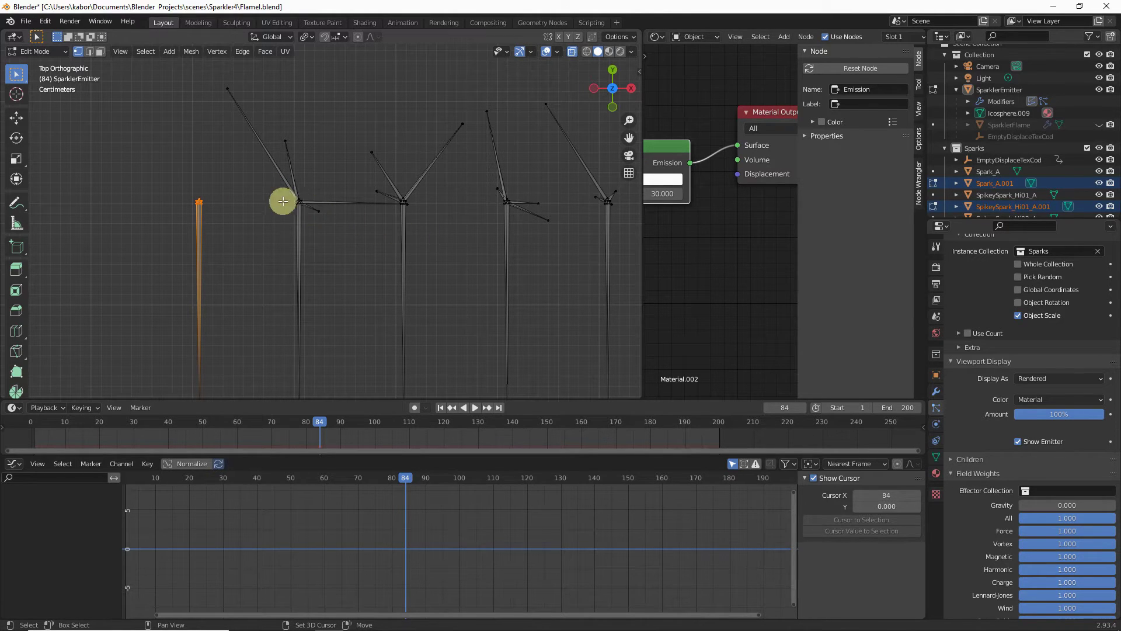
pyautogui.scroll(5, 304, 201)
pyautogui.moveTo(255, 184); pyautogui.dragTo(303, 218)
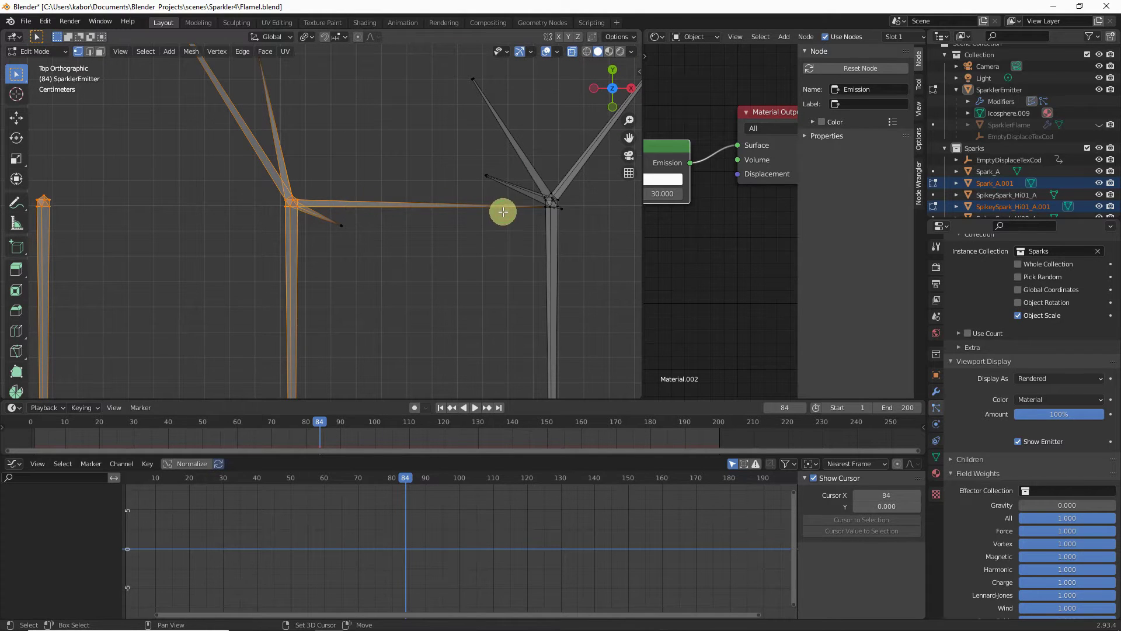
# Add all branch junction vertices of the third spark copy to the selection, leaving out its branch tips
pyautogui.keyDown('shift'); pyautogui.moveTo(500, 208); pyautogui.dragTo(345, 200, button='middle'); pyautogui.keyUp('shift')
pyautogui.scroll(4, 396, 198)
pyautogui.moveTo(374, 116); pyautogui.dragTo(460, 161)
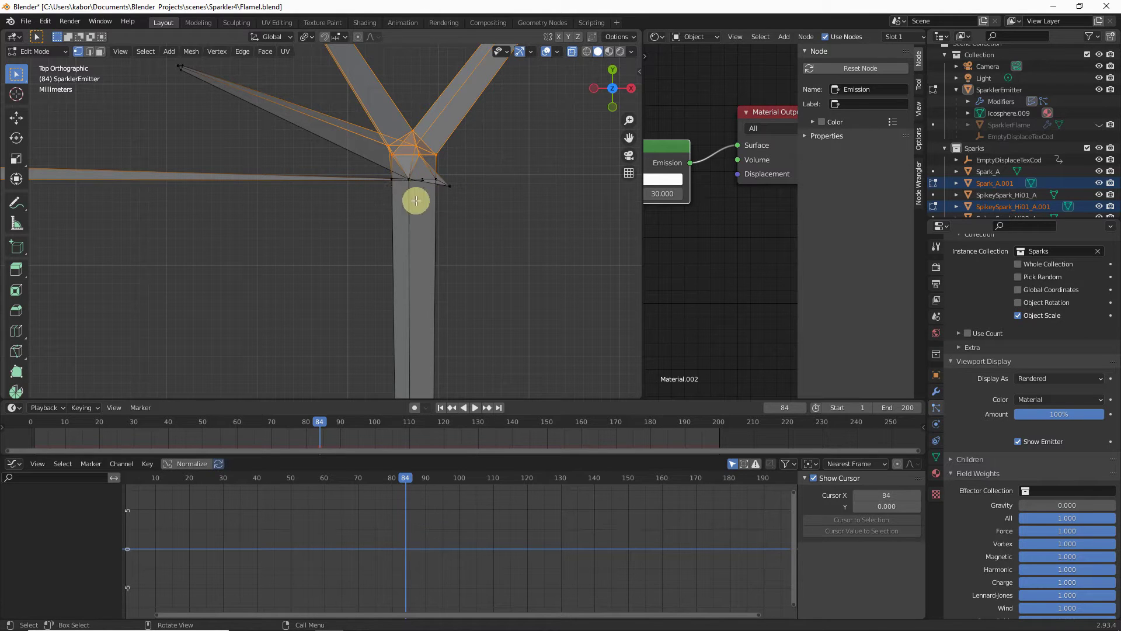
pyautogui.scroll(4, 432, 181)
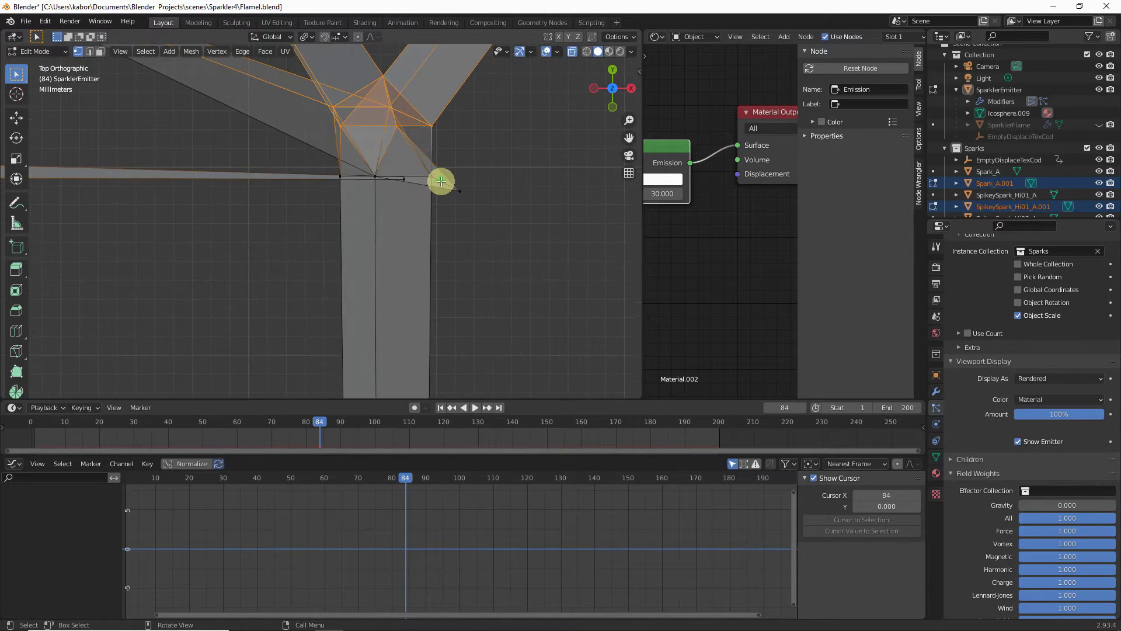
pyautogui.scroll(1, 425, 181)
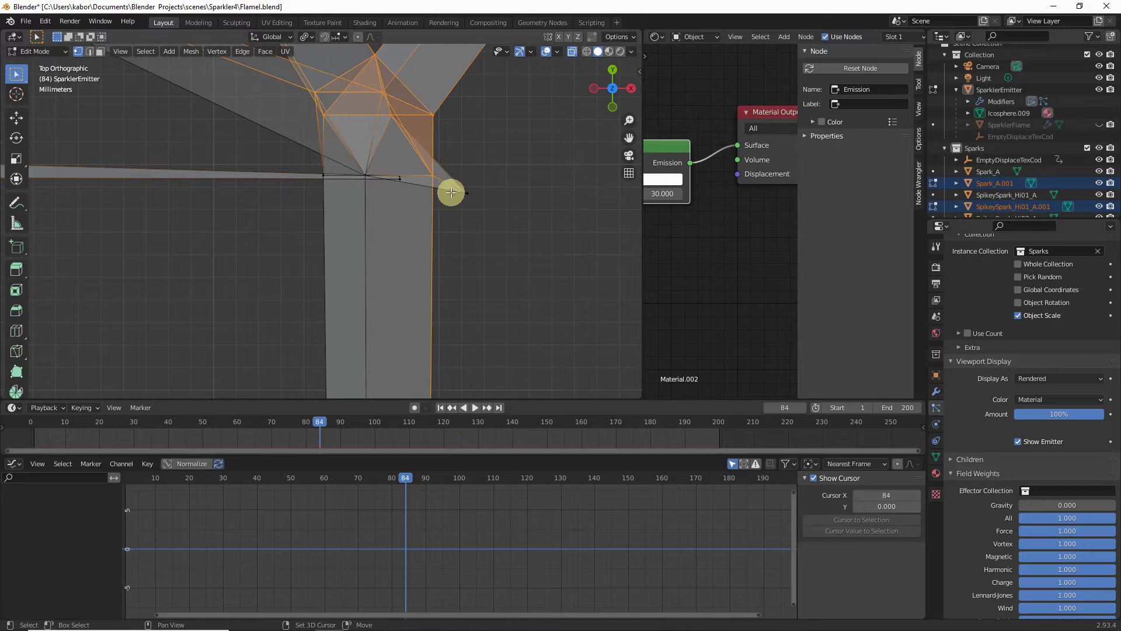
pyautogui.keyDown('shift'); pyautogui.click(323, 174); pyautogui.keyUp('shift')
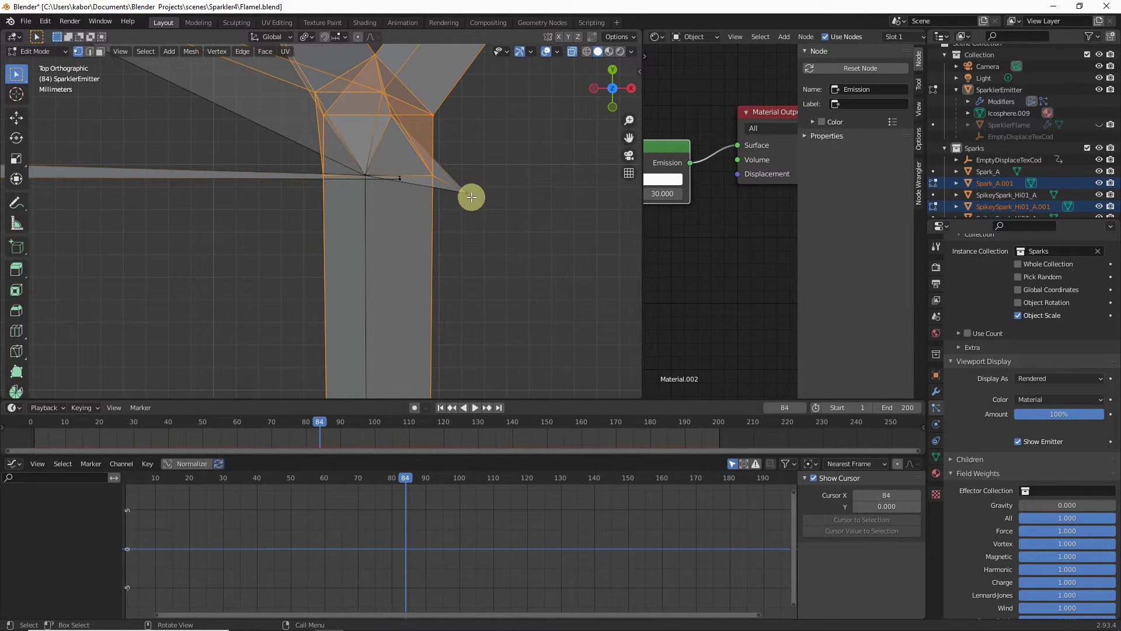
pyautogui.scroll(4, 471, 195)
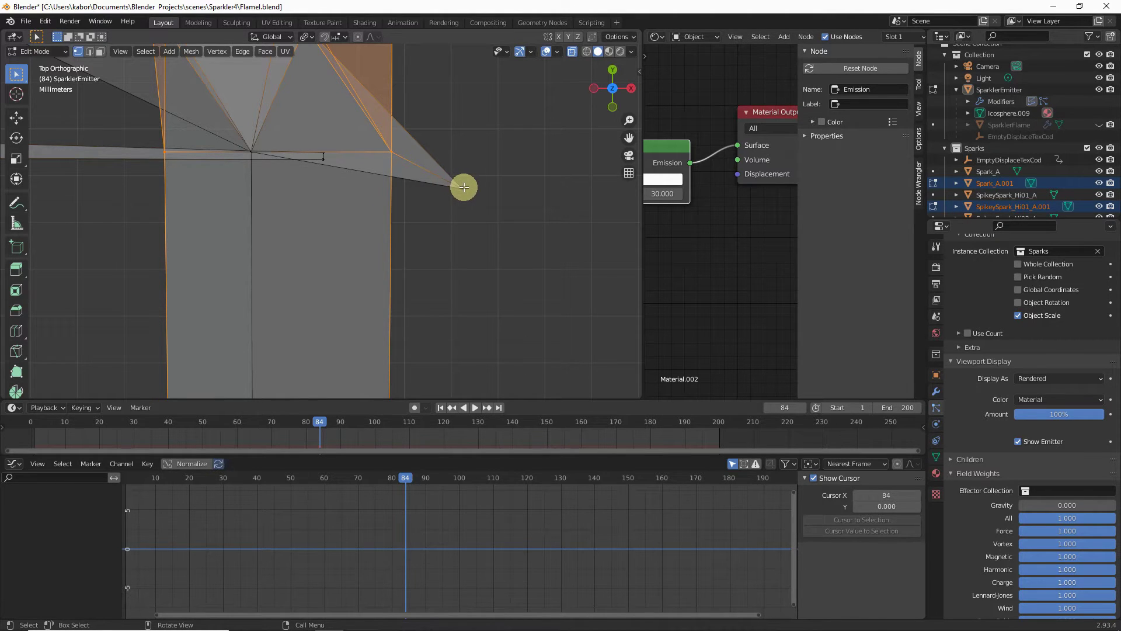
pyautogui.scroll(-5, 460, 188)
pyautogui.scroll(2, 395, 182)
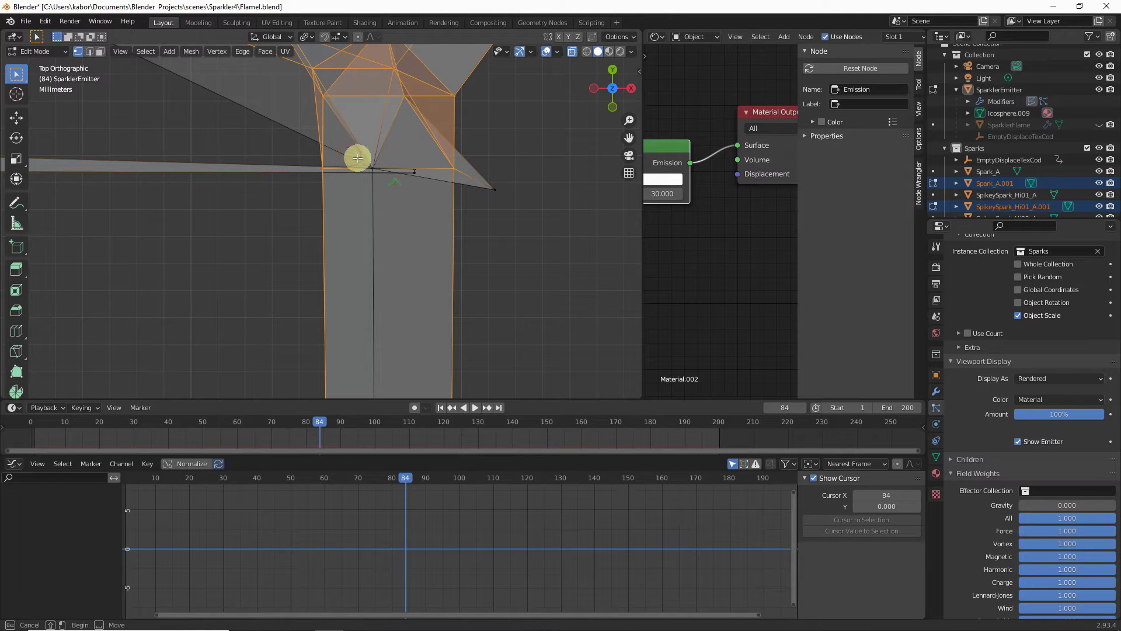
pyautogui.keyDown('shift'); pyautogui.click(390, 182); pyautogui.keyUp('shift')
# Add the branch junction vertices of the fourth spark copy to the selection, leaving out its branch tips
pyautogui.scroll(-10, 394, 166)
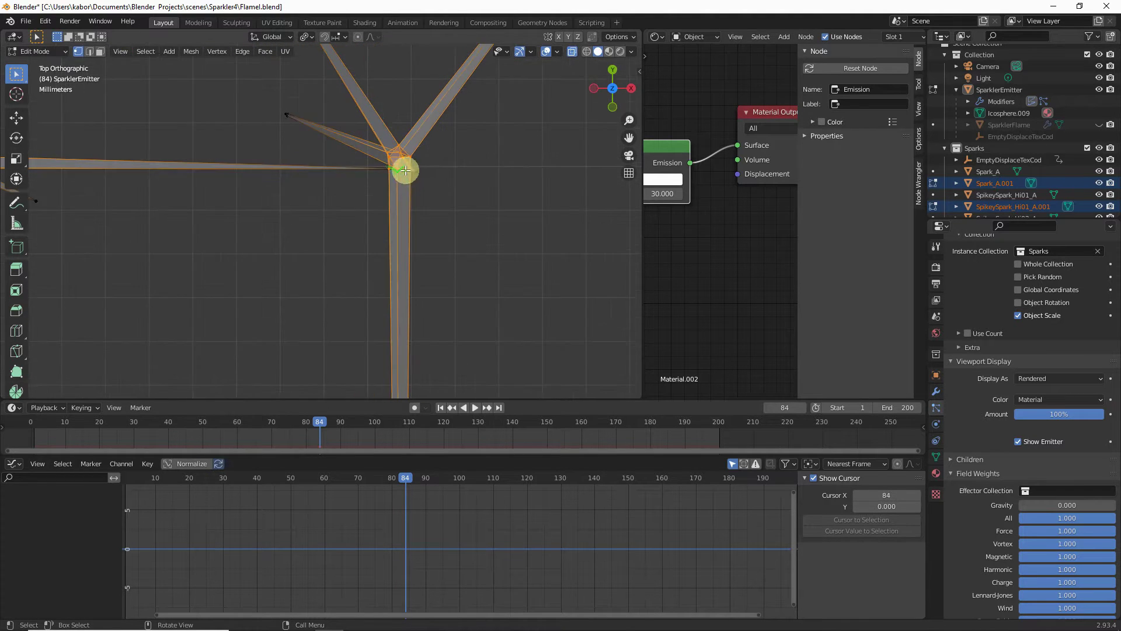
pyautogui.scroll(5, 340, 178)
pyautogui.scroll(5, 400, 178)
pyautogui.scroll(-8, 388, 153)
pyautogui.scroll(-4, 400, 146)
# Add the fifth spark copy's branch junction vertices to the selection, switching to Lasso Select to exclude its nearby short tips
pyautogui.scroll(8, 375, 162)
pyautogui.scroll(3, 376, 162)
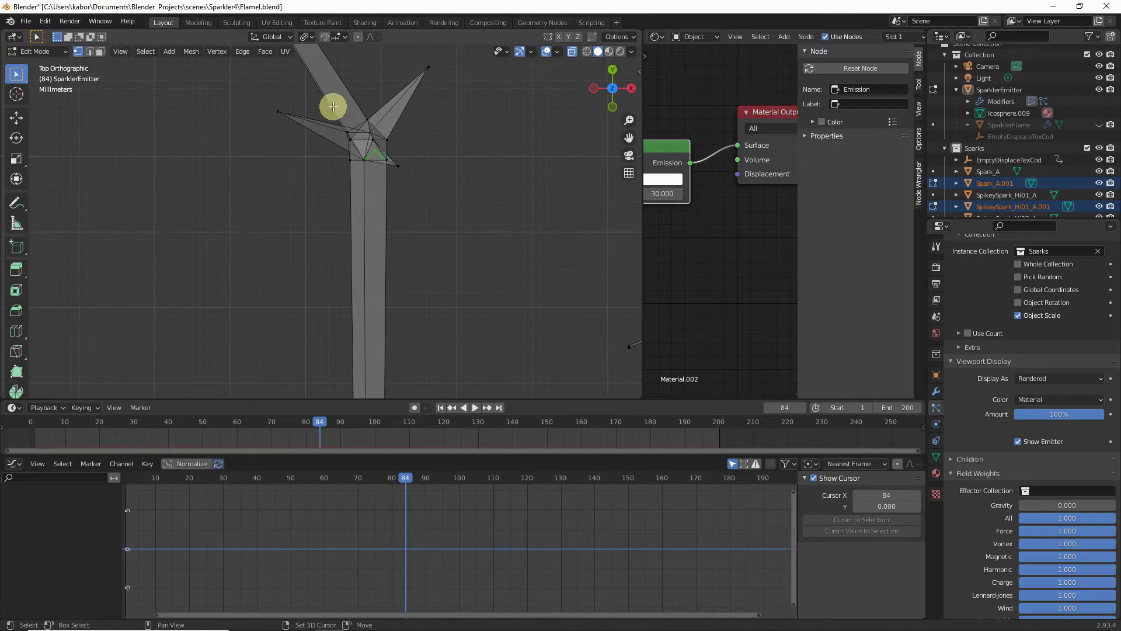
pyautogui.press('l')
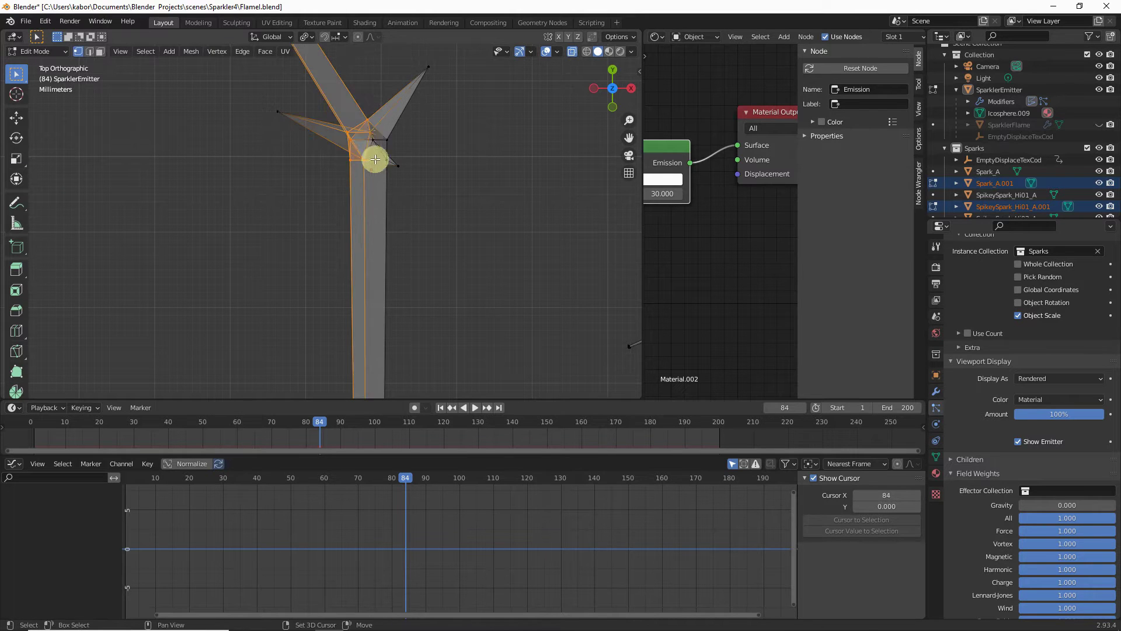
pyautogui.click(19, 75)
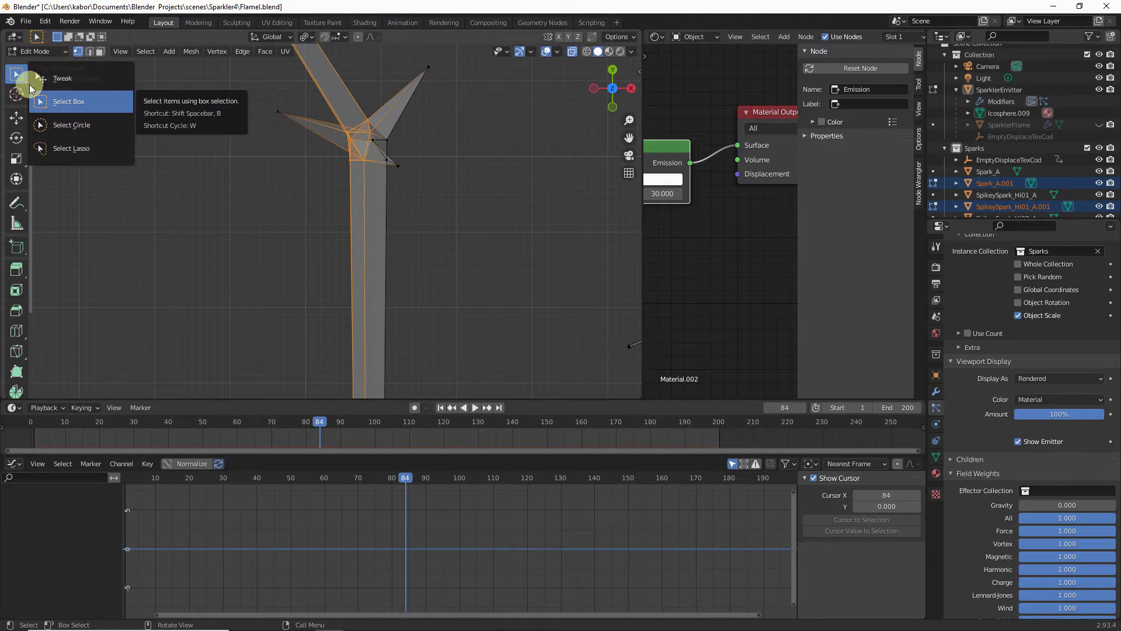
pyautogui.click(64, 147)
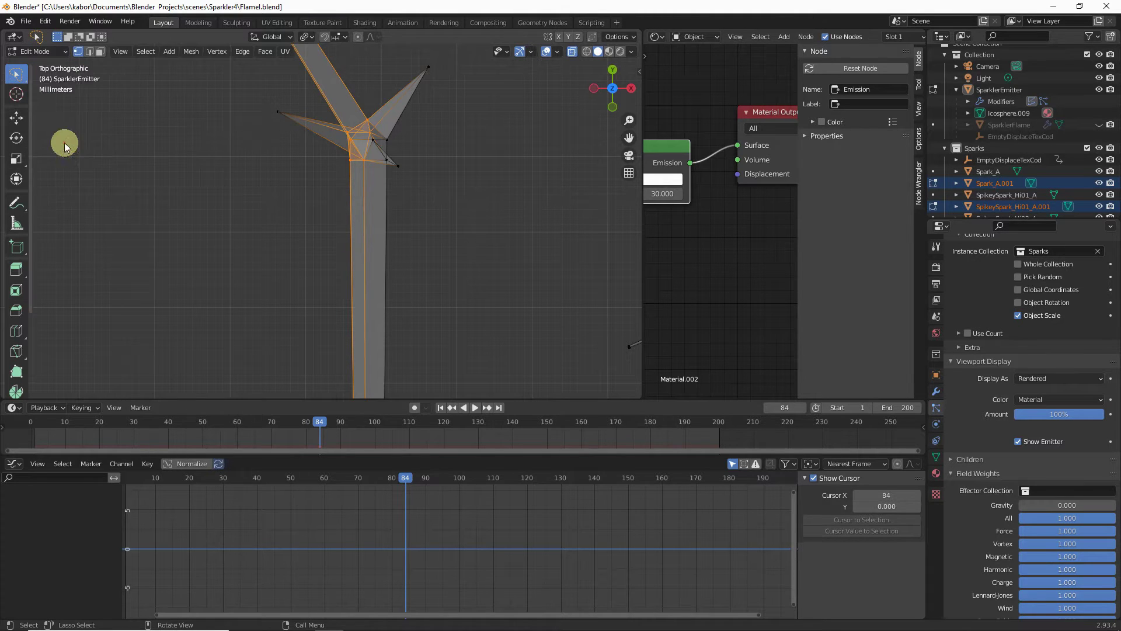
pyautogui.hotkey('ctrl', 'z')
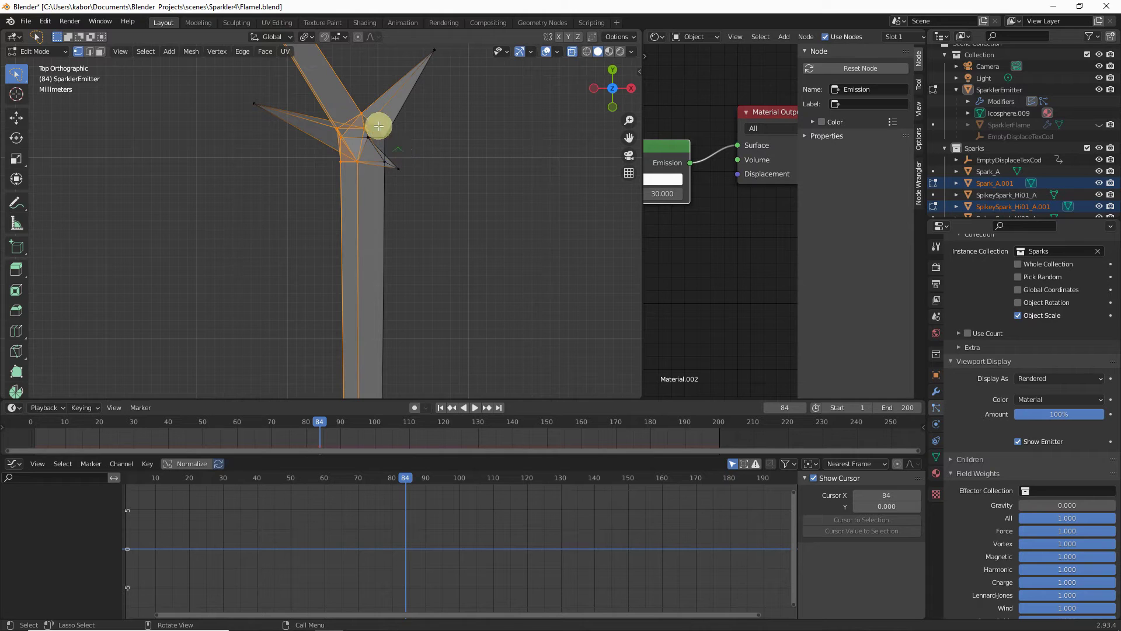
pyautogui.press('g')
pyautogui.moveTo(393, 144)
pyautogui.mouseDown()
pyautogui.moveTo(370, 173)
pyautogui.moveTo(330, 166)
pyautogui.moveTo(333, 153)
pyautogui.mouseUp()
pyautogui.scroll(-4, 380, 158)
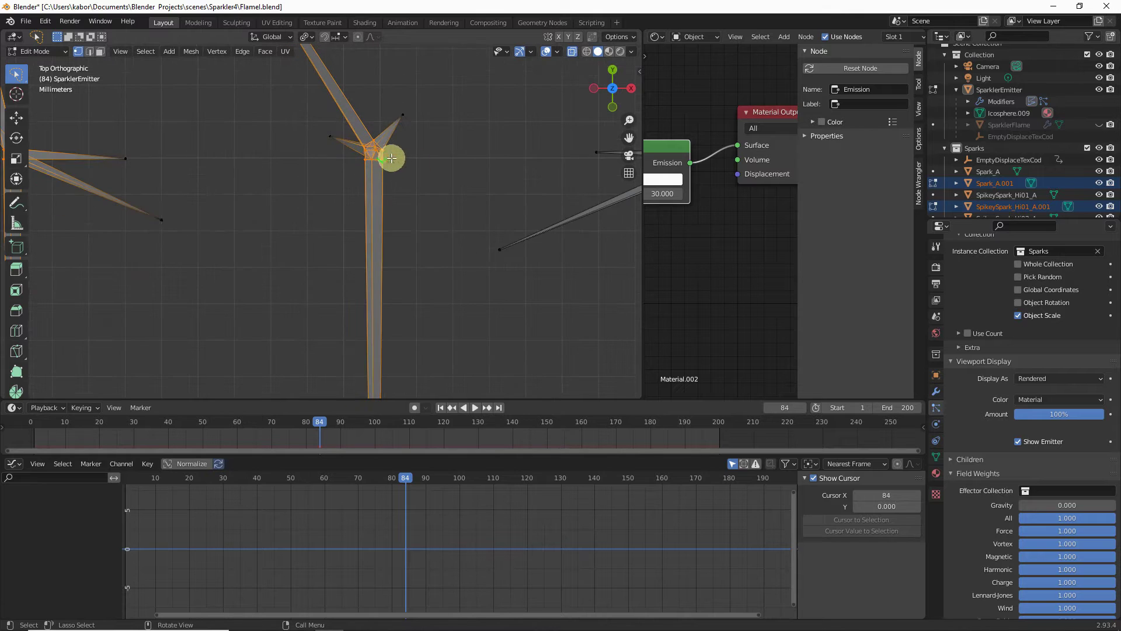
# Lasso the branch junction vertices of the sixth and seventh spark copies to add them to the selection
pyautogui.keyDown('shift'); pyautogui.moveTo(498, 168); pyautogui.dragTo(156, 172, button='middle'); pyautogui.keyUp('shift')
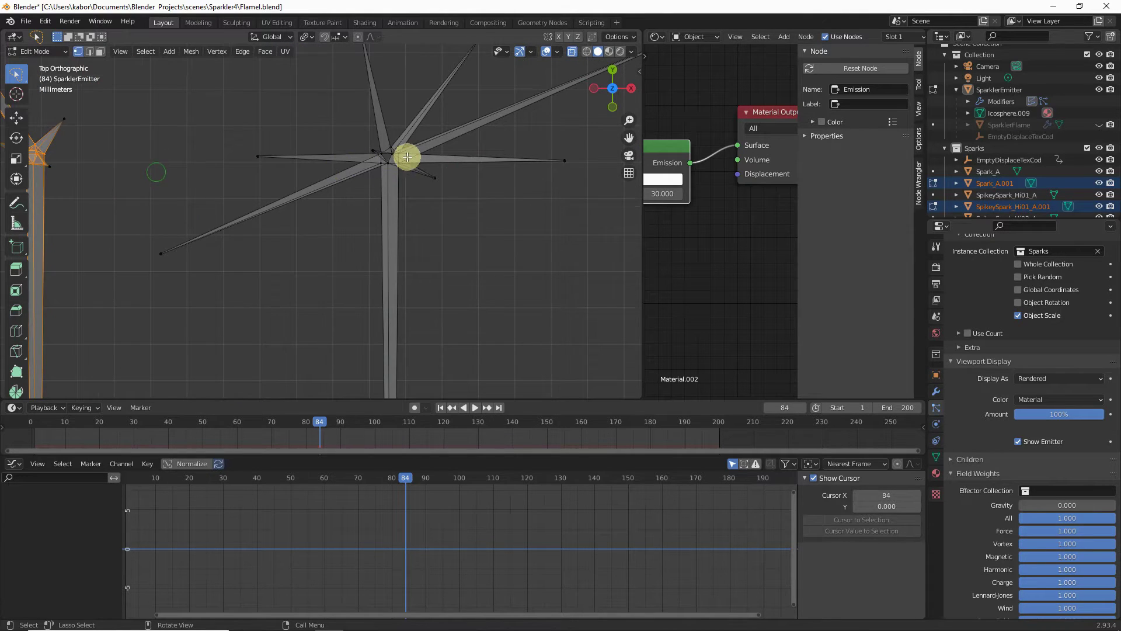
pyautogui.scroll(5, 407, 156)
pyautogui.moveTo(306, 131)
pyautogui.mouseDown()
pyautogui.moveTo(337, 113)
pyautogui.moveTo(383, 119)
pyautogui.moveTo(399, 181)
pyautogui.moveTo(386, 201)
pyautogui.moveTo(355, 205)
pyautogui.moveTo(303, 202)
pyautogui.moveTo(303, 170)
pyautogui.mouseUp()
pyautogui.scroll(-5, 303, 171)
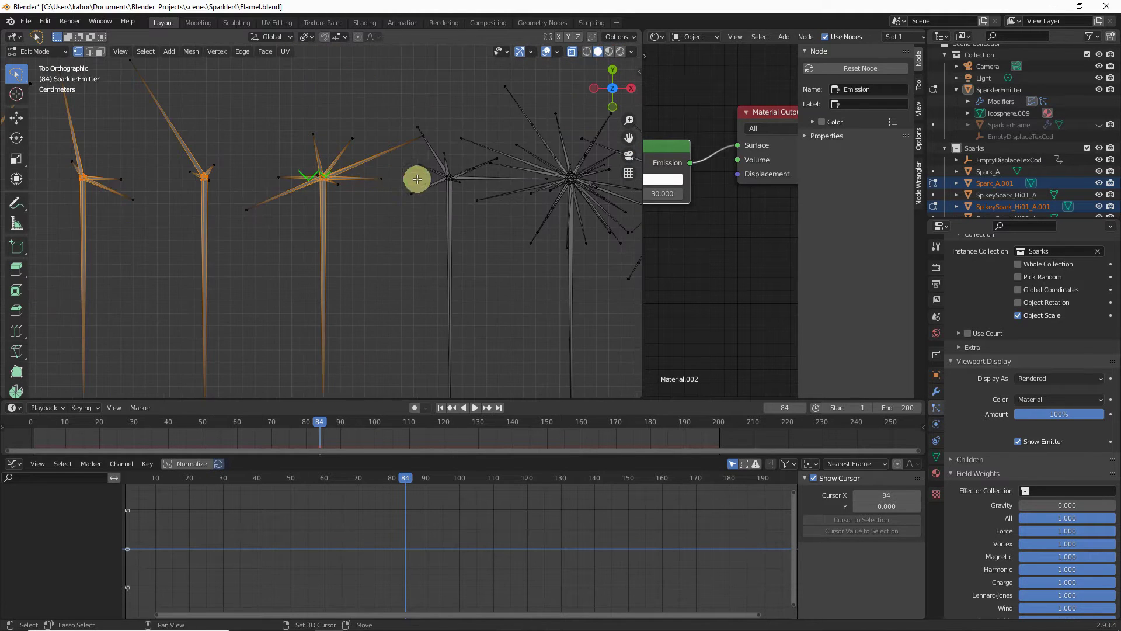
pyautogui.keyDown('shift'); pyautogui.moveTo(416, 179); pyautogui.dragTo(295, 175, button='middle'); pyautogui.keyUp('shift')
pyautogui.scroll(5, 321, 175)
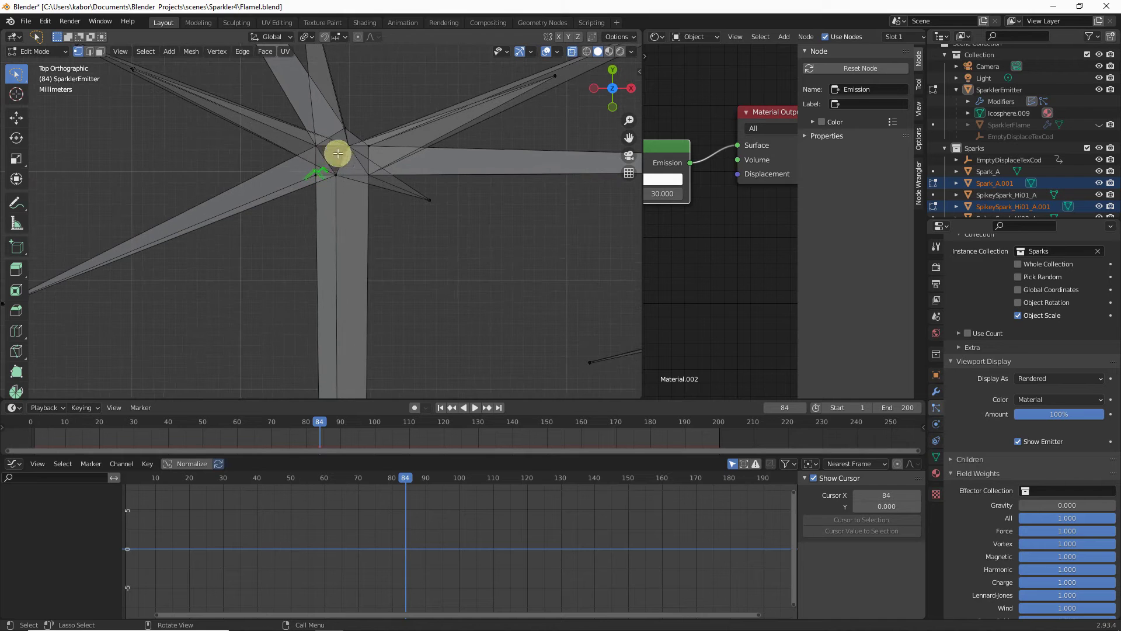
pyautogui.moveTo(305, 126)
pyautogui.mouseDown()
pyautogui.moveTo(349, 125)
pyautogui.moveTo(395, 149)
pyautogui.moveTo(364, 192)
pyautogui.moveTo(313, 181)
pyautogui.mouseUp()
pyautogui.scroll(-4, 333, 170)
# Extend the vertex selection with the central hub vertices of the eighth and ninth spark copies, leaving out their spike tips
pyautogui.scroll(-2, 343, 168)
pyautogui.scroll(8, 425, 167)
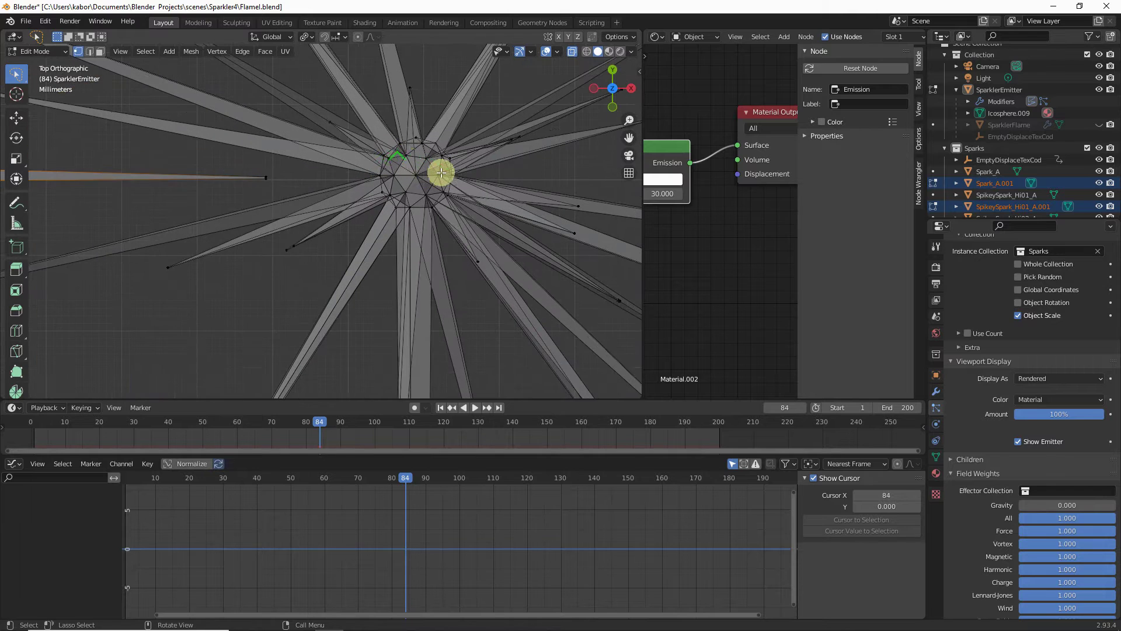
pyautogui.moveTo(380, 135)
pyautogui.mouseDown()
pyautogui.moveTo(412, 130)
pyautogui.moveTo(453, 167)
pyautogui.moveTo(456, 206)
pyautogui.moveTo(406, 220)
pyautogui.moveTo(370, 192)
pyautogui.mouseUp()
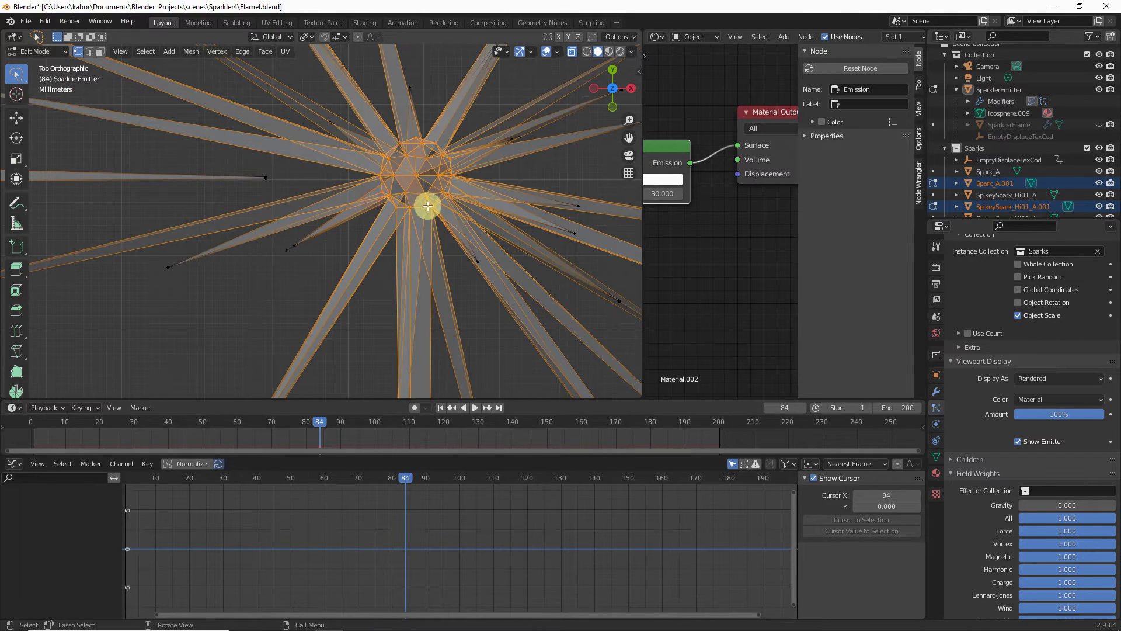
pyautogui.scroll(-6, 426, 206)
pyautogui.scroll(8, 407, 215)
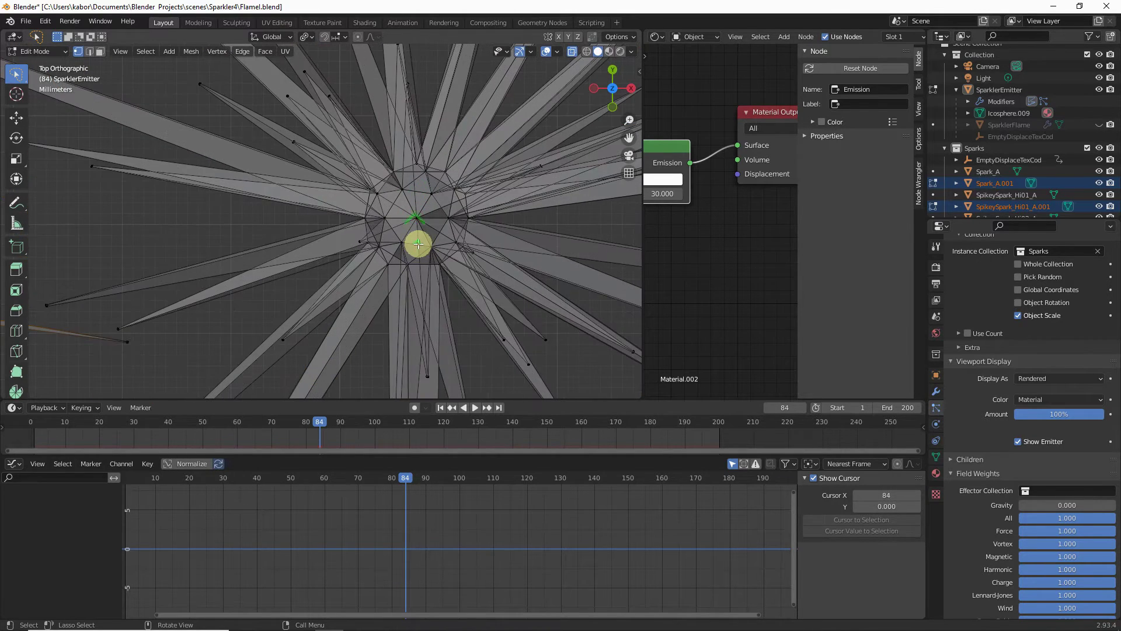
pyautogui.scroll(1, 418, 244)
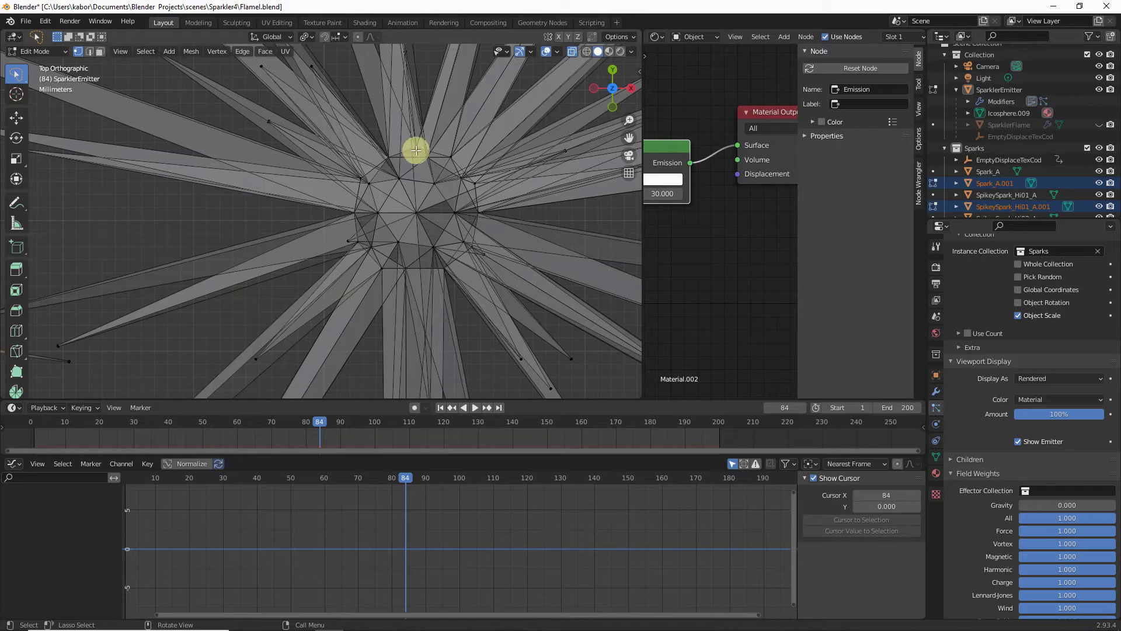
pyautogui.moveTo(404, 144)
pyautogui.mouseDown()
pyautogui.moveTo(449, 155)
pyautogui.moveTo(481, 184)
pyautogui.moveTo(488, 230)
pyautogui.moveTo(472, 257)
pyautogui.moveTo(413, 280)
pyautogui.moveTo(376, 273)
pyautogui.moveTo(352, 240)
pyautogui.moveTo(343, 175)
pyautogui.mouseUp()
pyautogui.scroll(-3, 390, 167)
pyautogui.scroll(-4, 391, 167)
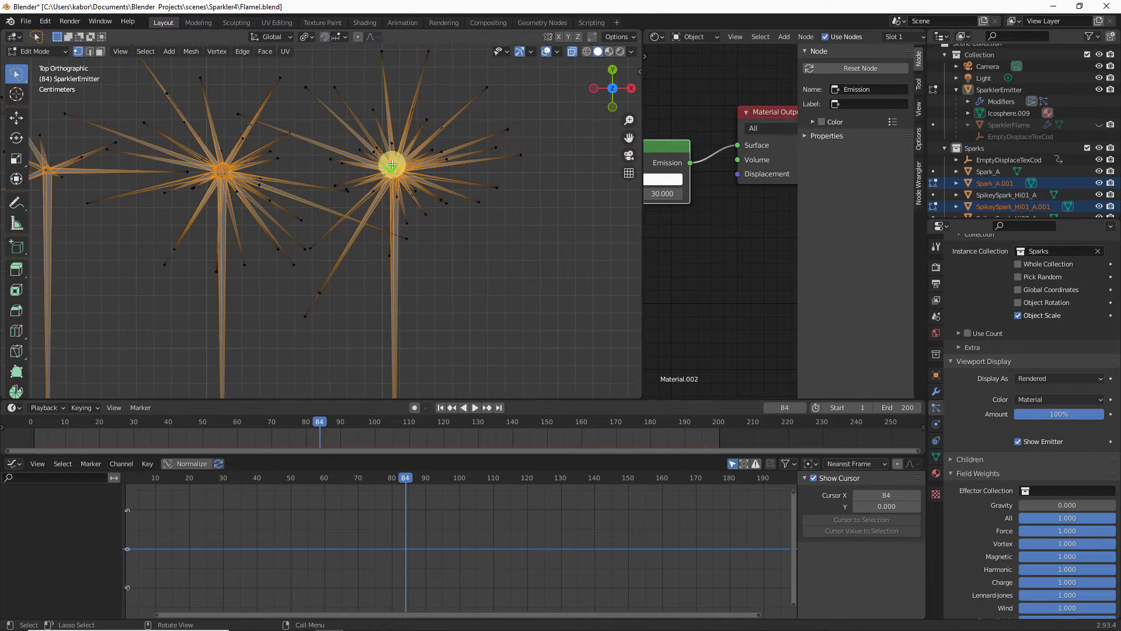
# Scale the selected junction vertices of all nine spark copies by a factor of 2
pyautogui.moveTo(396, 157); pyautogui.dragTo(263, 175, button='middle')
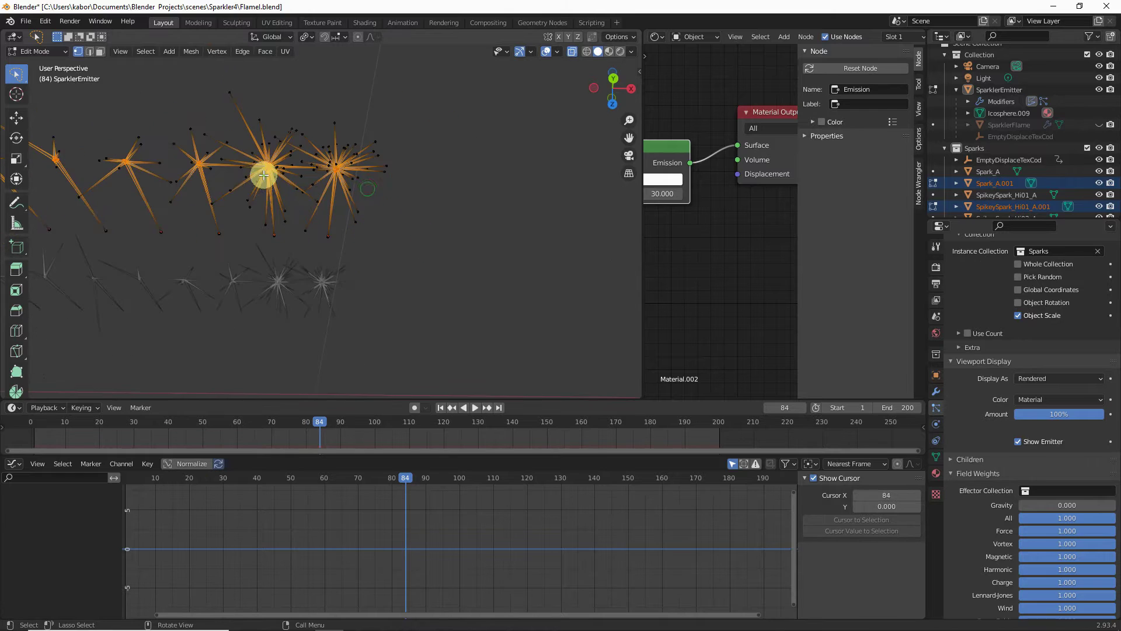
pyautogui.scroll(2, 272, 237)
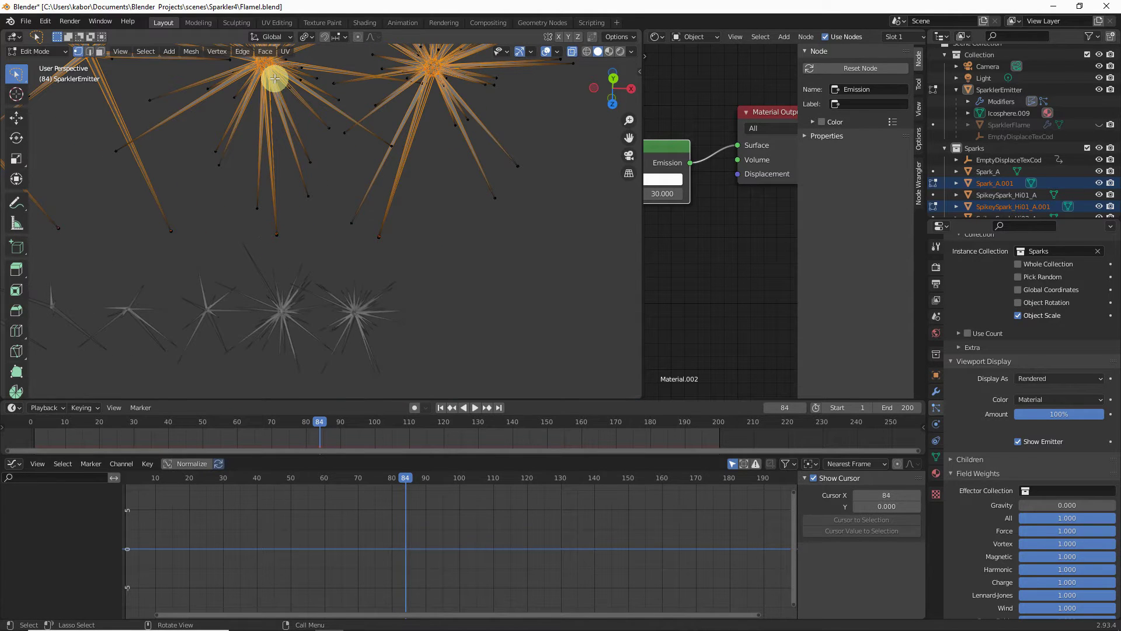
pyautogui.keyDown('shift'); pyautogui.moveTo(272, 130); pyautogui.dragTo(295, 185, button='middle'); pyautogui.keyUp('shift')
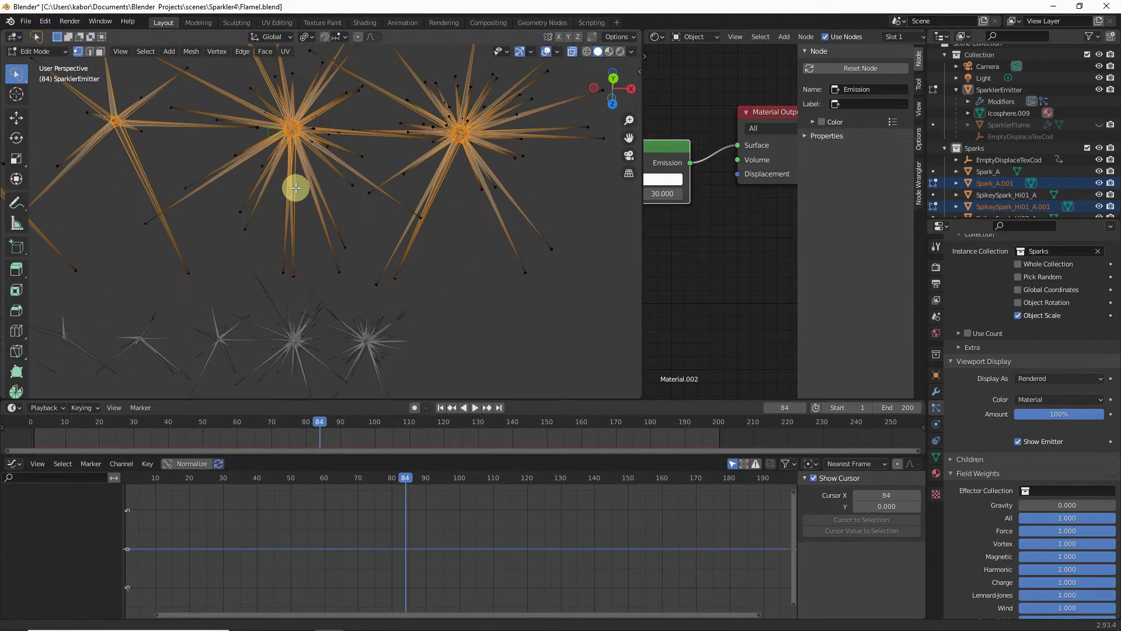
pyautogui.scroll(-4, 200, 178)
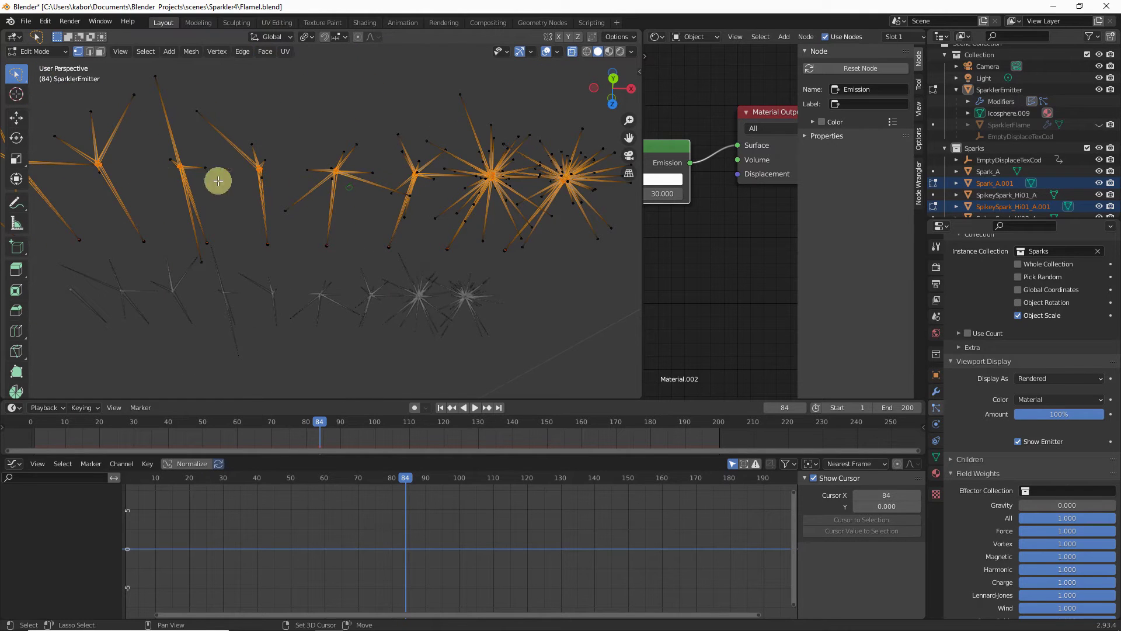
pyautogui.scroll(3, 234, 180)
pyautogui.scroll(2, 187, 170)
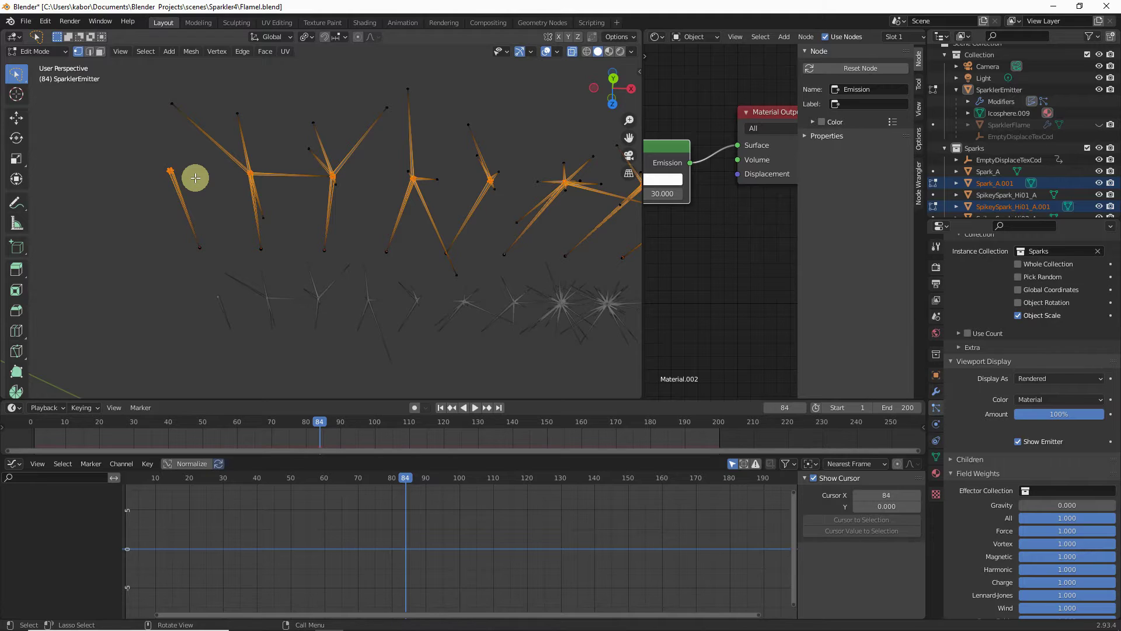
pyautogui.press('s')
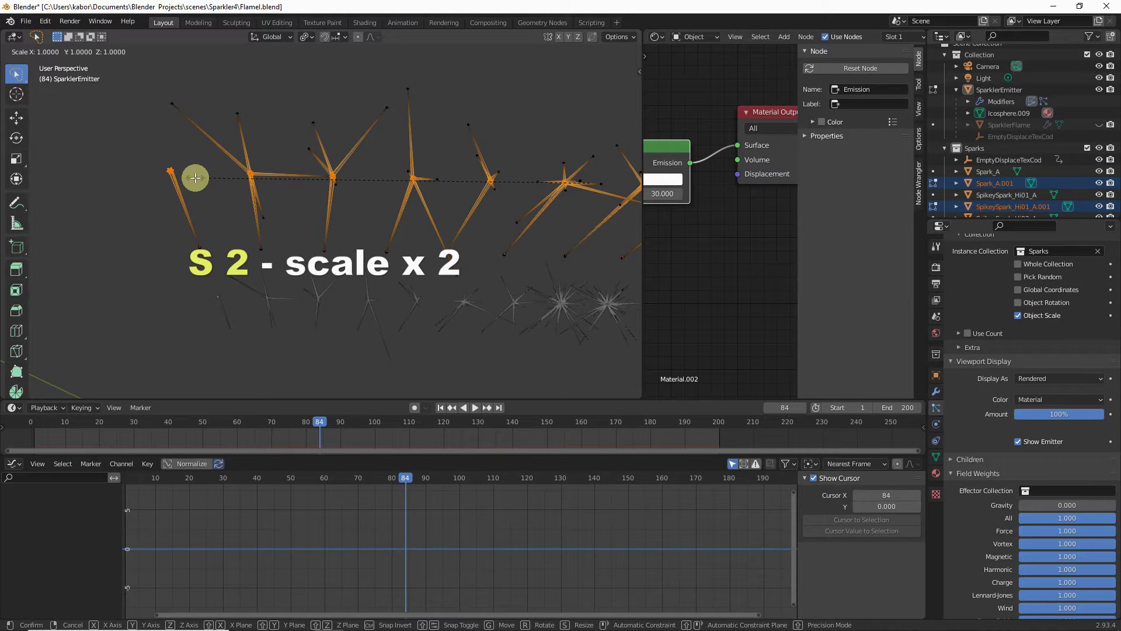
pyautogui.press('2')
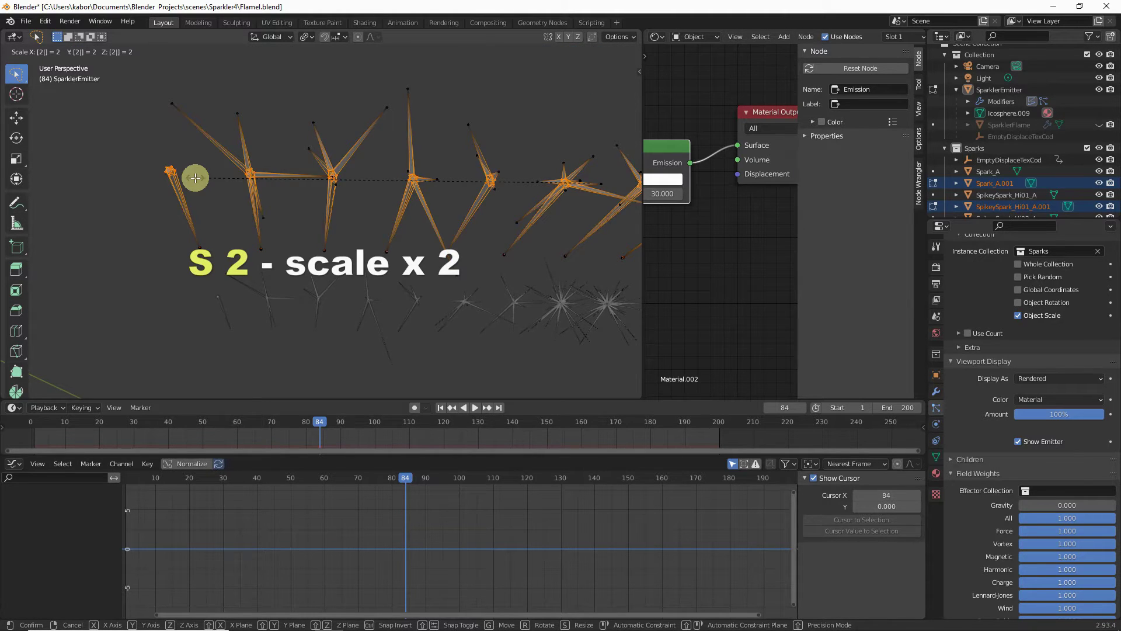
pyautogui.press('Return')
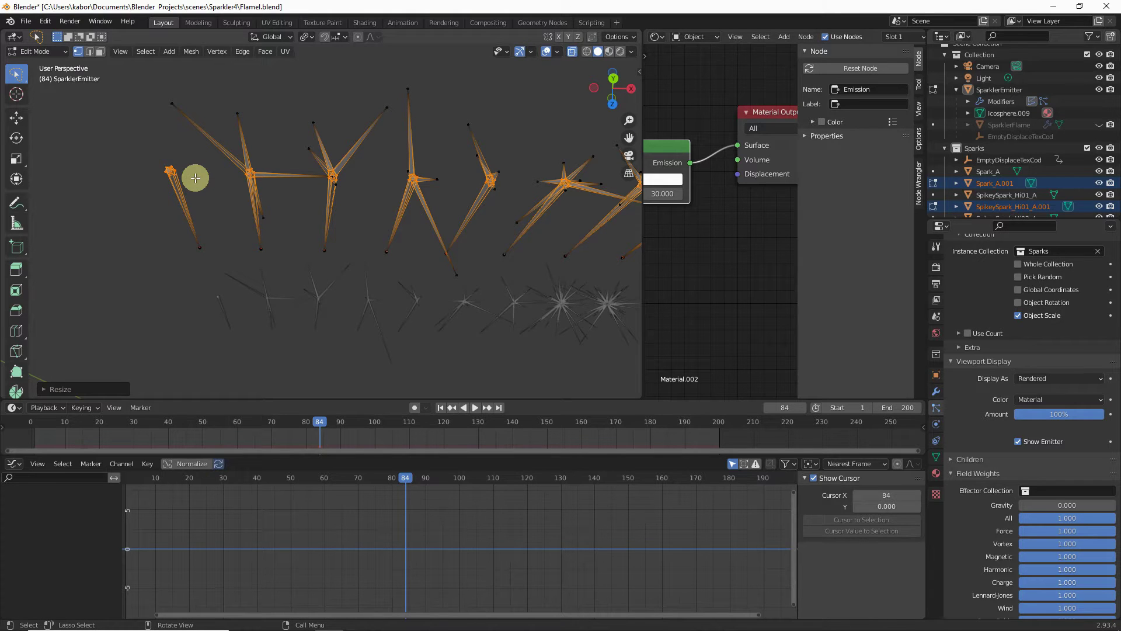
# In top view, box-select the lower-end vertices of all nine spark copies, scale them by 2 and return to Object Mode
pyautogui.press('KP_7')
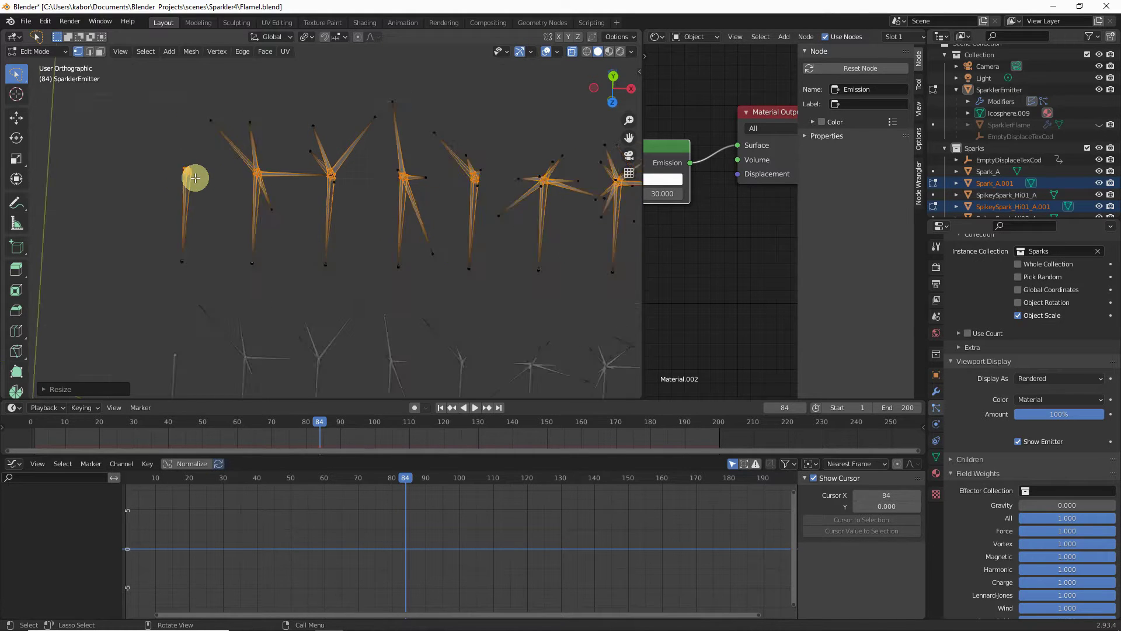
pyautogui.scroll(-3, 233, 199)
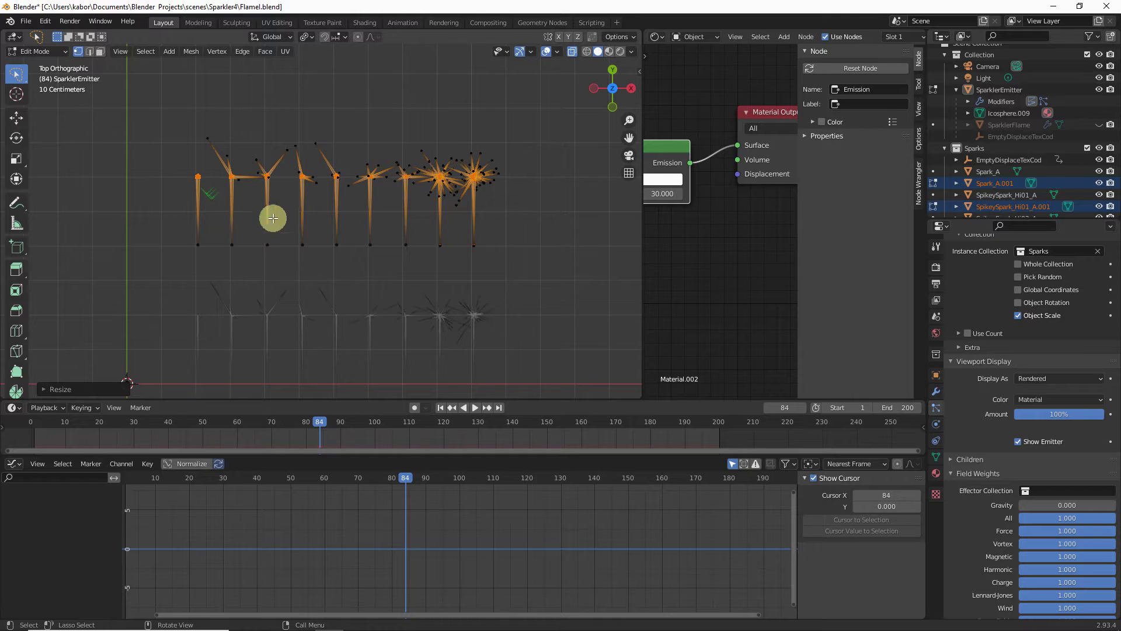
pyautogui.scroll(3, 262, 207)
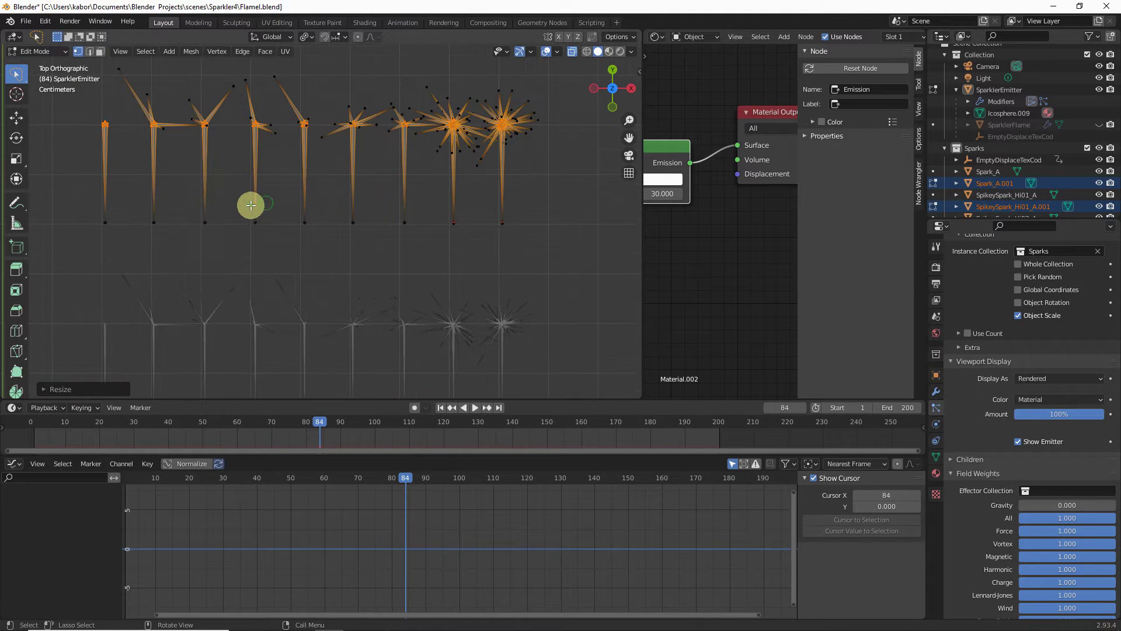
pyautogui.click(26, 80)
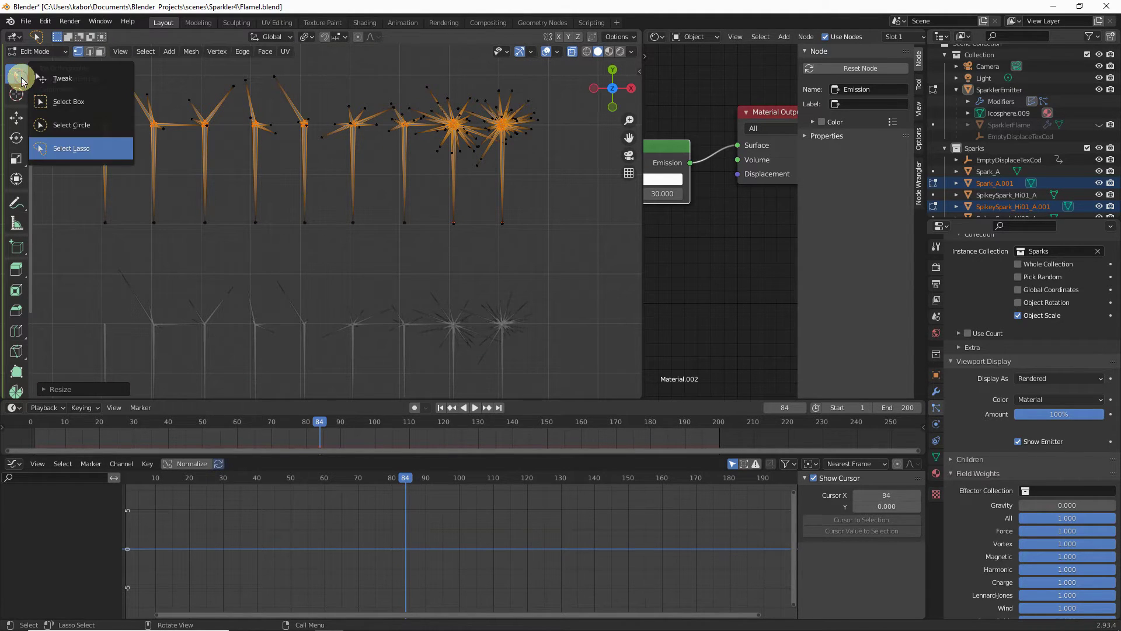
pyautogui.click(55, 103)
pyautogui.moveTo(70, 207); pyautogui.dragTo(551, 235)
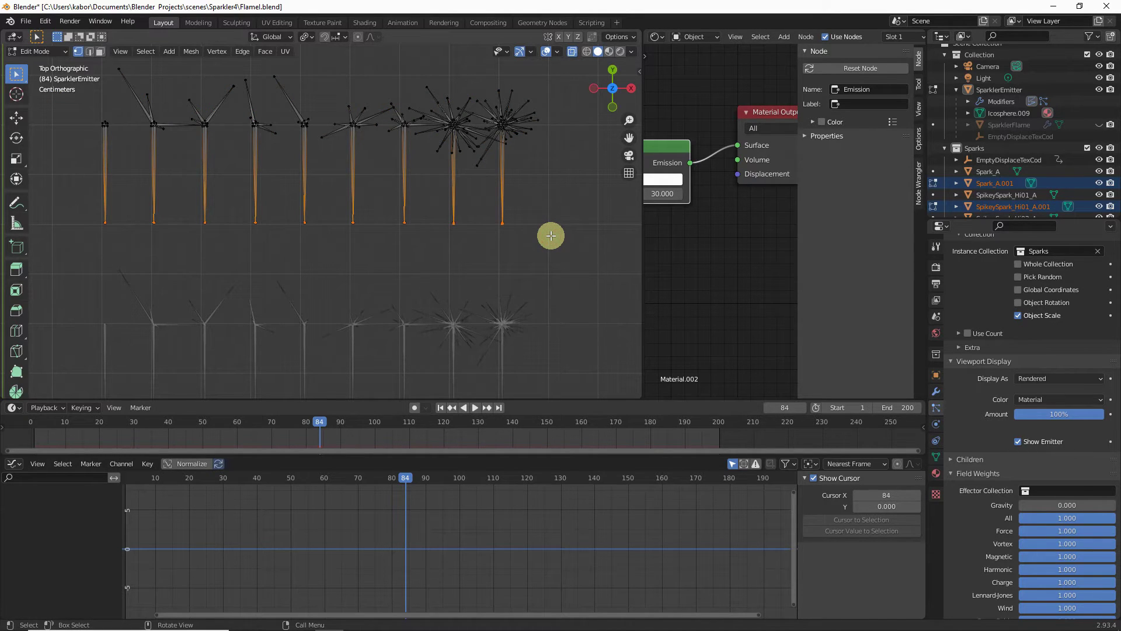
pyautogui.press('s')
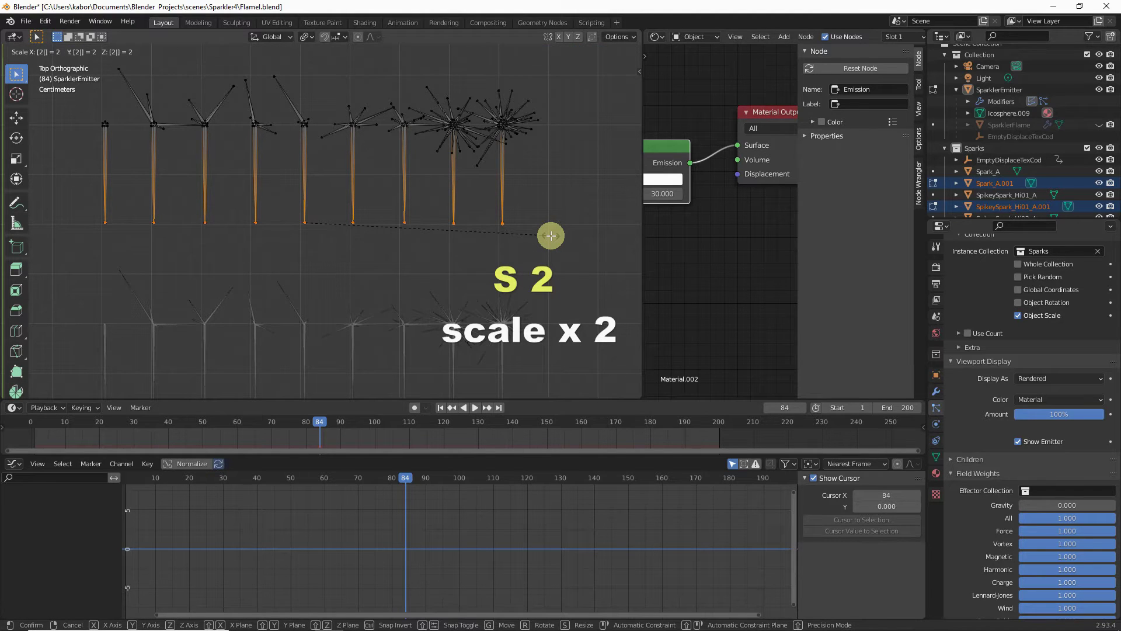
pyautogui.press('Return')
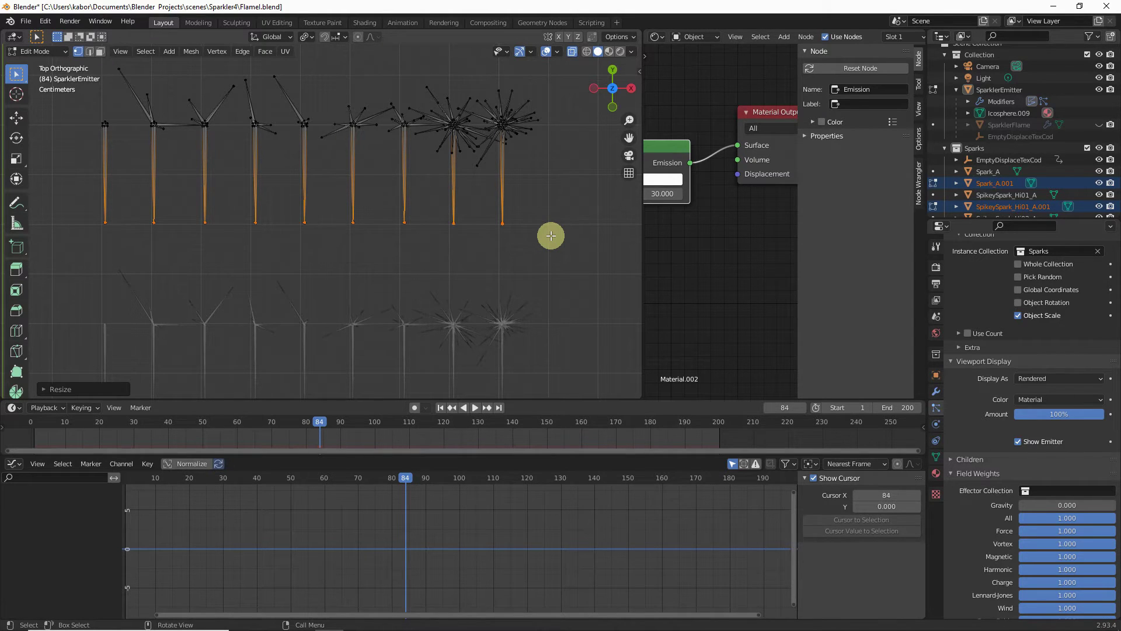
pyautogui.press('Tab')
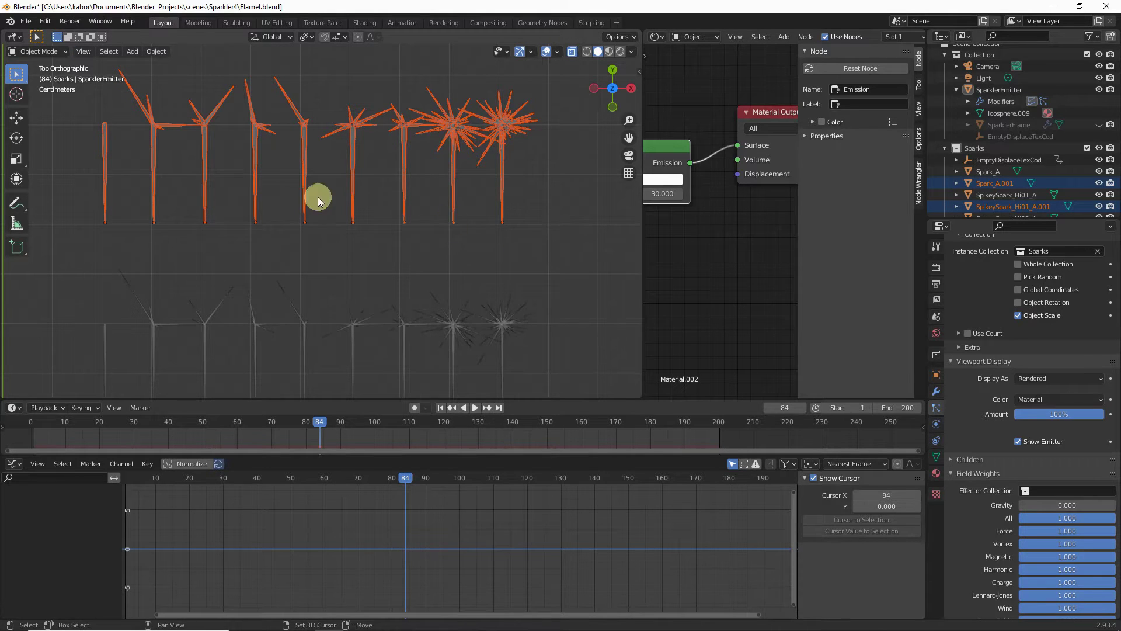
# Rename the first spark copy, Spark_A.001, as Spark_Thick_A.001
pyautogui.keyDown('shift'); pyautogui.moveTo(105, 160); pyautogui.dragTo(197, 232, button='middle'); pyautogui.keyUp('shift')
pyautogui.scroll(5, 197, 232)
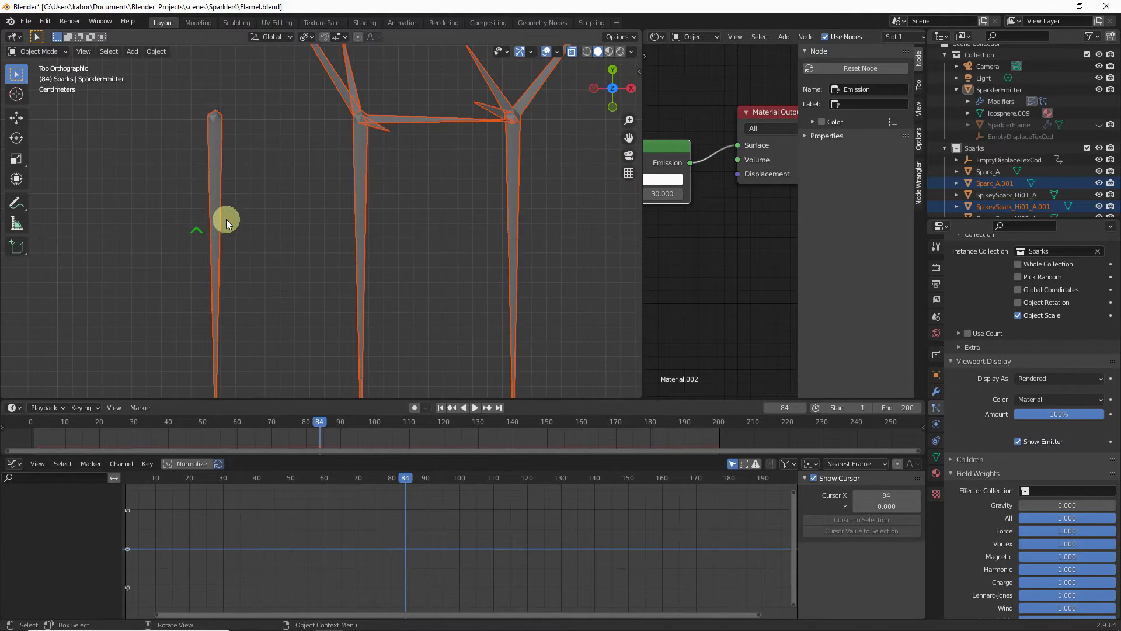
pyautogui.click(220, 218)
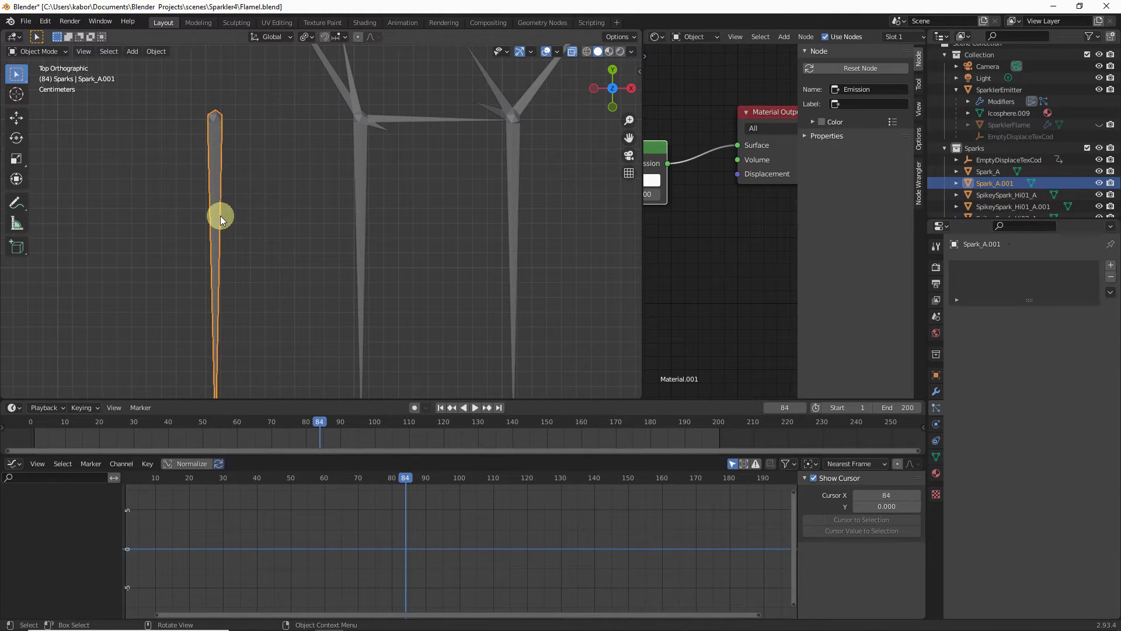
pyautogui.press('F2')
pyautogui.click(179, 216)
pyautogui.write('Thick_A.001')
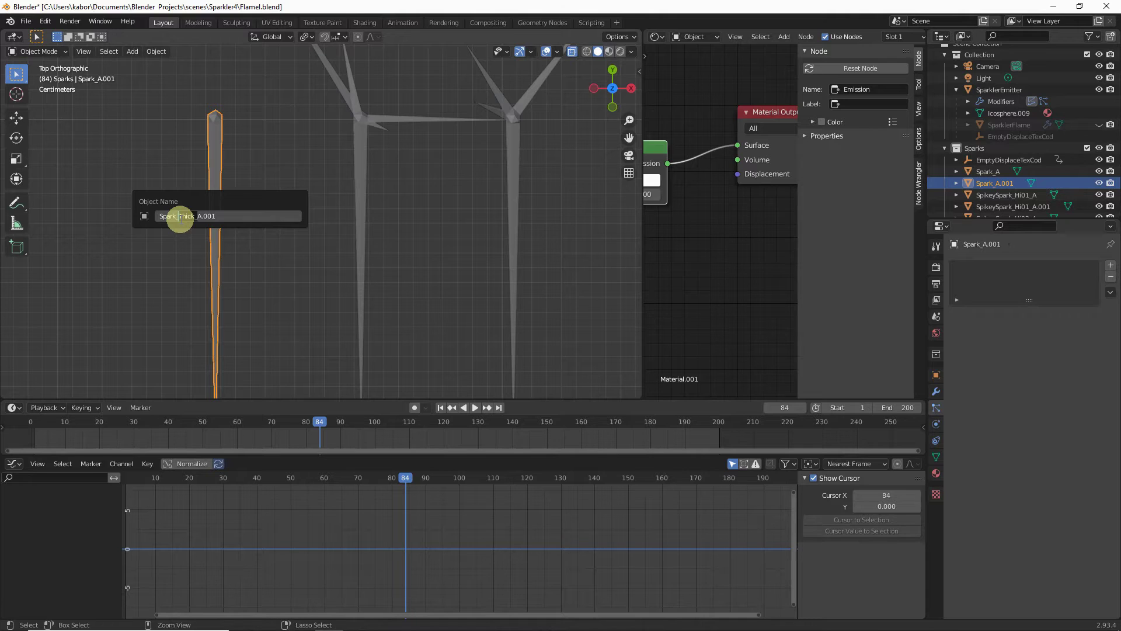
pyautogui.press('Return')
# Rename the second spark copy, SpikeySpark_Low4_A.001, as SpikeySpark_Low4_Thick_A.001
pyautogui.click(359, 172)
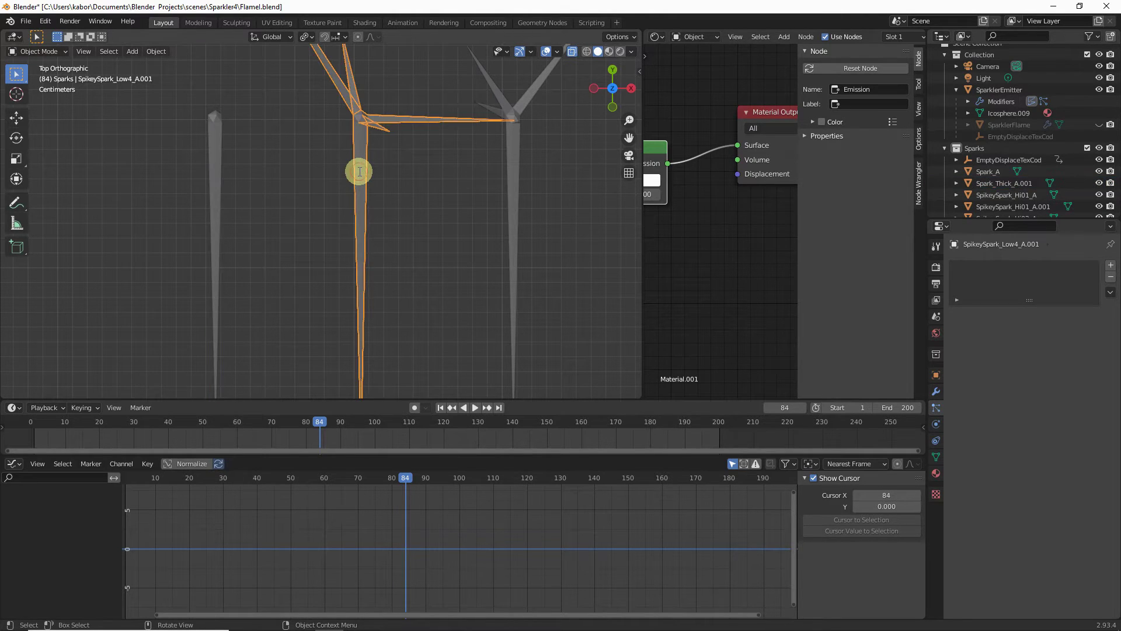
pyautogui.press('F2')
pyautogui.click(352, 171)
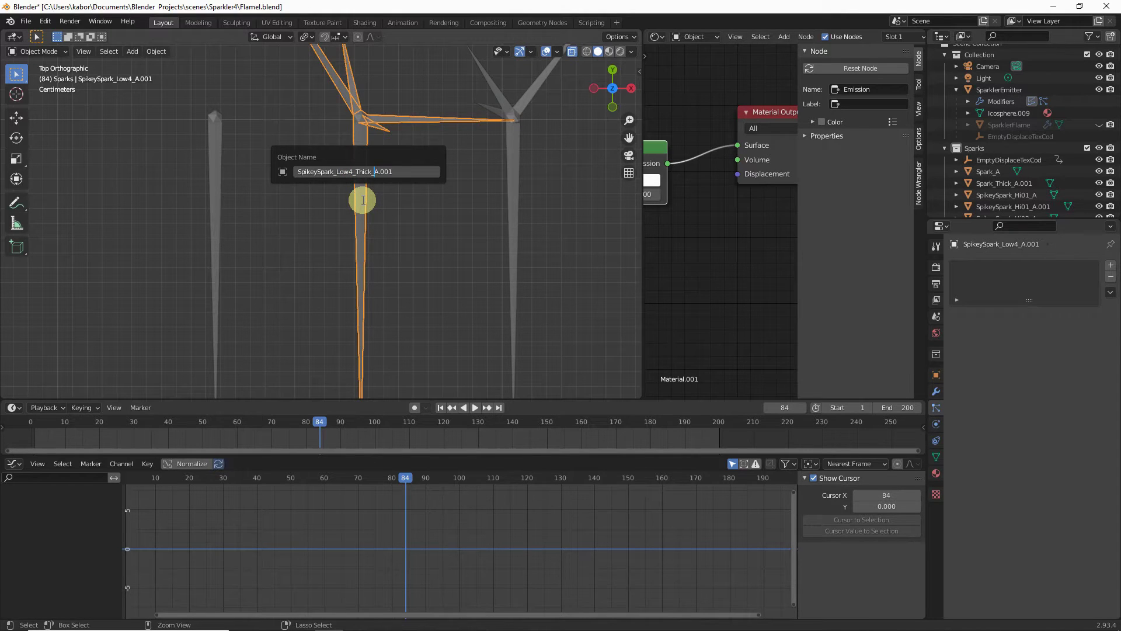
pyautogui.press('Return')
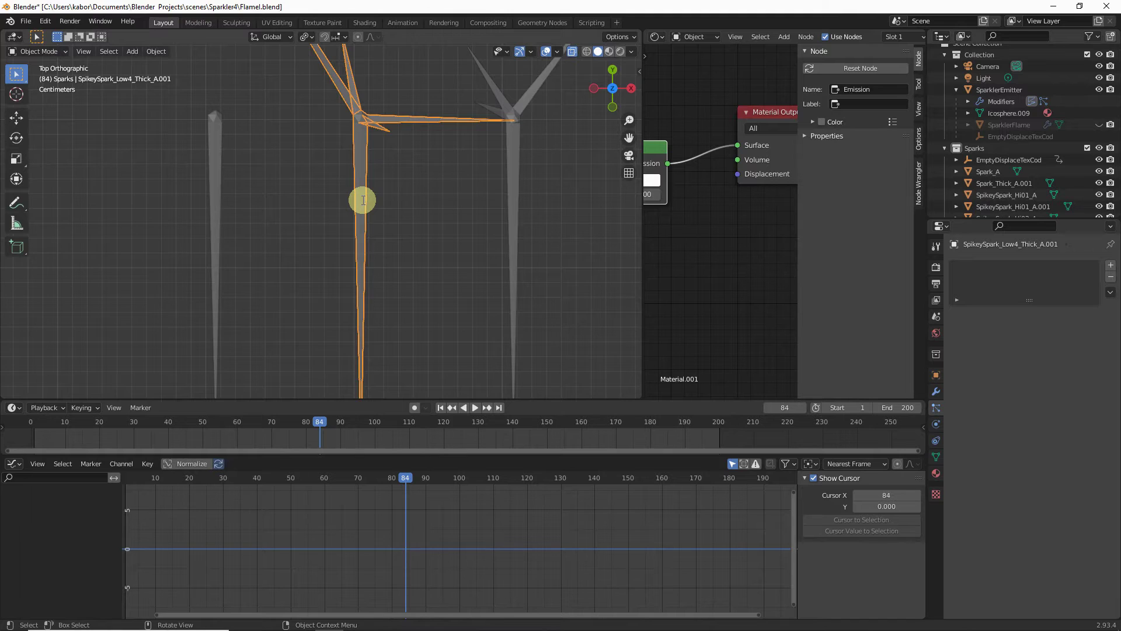
# Add "Thick_" before the "A" in the name of the third thickened spark copy
pyautogui.scroll(-3, 362, 200)
pyautogui.keyDown('shift'); pyautogui.moveTo(384, 199); pyautogui.dragTo(282, 205, button='middle'); pyautogui.keyUp('shift')
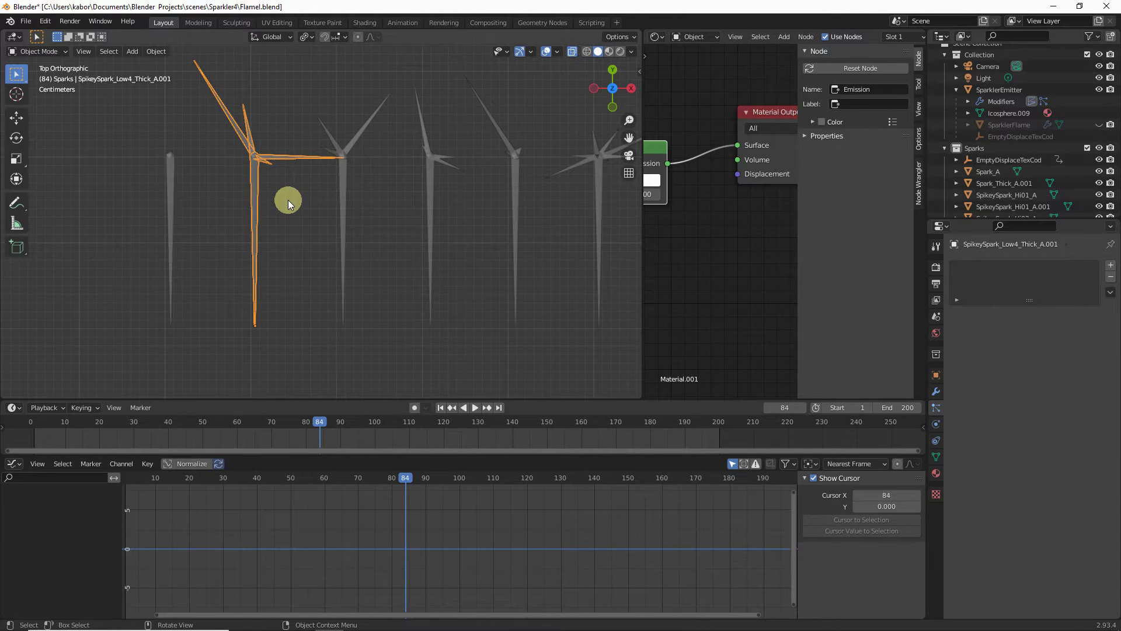
pyautogui.scroll(5, 338, 202)
pyautogui.click(342, 202)
pyautogui.press('F2')
pyautogui.write('Thick_')
pyautogui.press('Return')
# Rename the fourth spark copy, SpikeySpark_Low2_A.001, as SpikeySpark_Low2_Thick_A.001
pyautogui.click(531, 228)
pyautogui.press('F2')
pyautogui.click(532, 226)
pyautogui.write('Thick_')
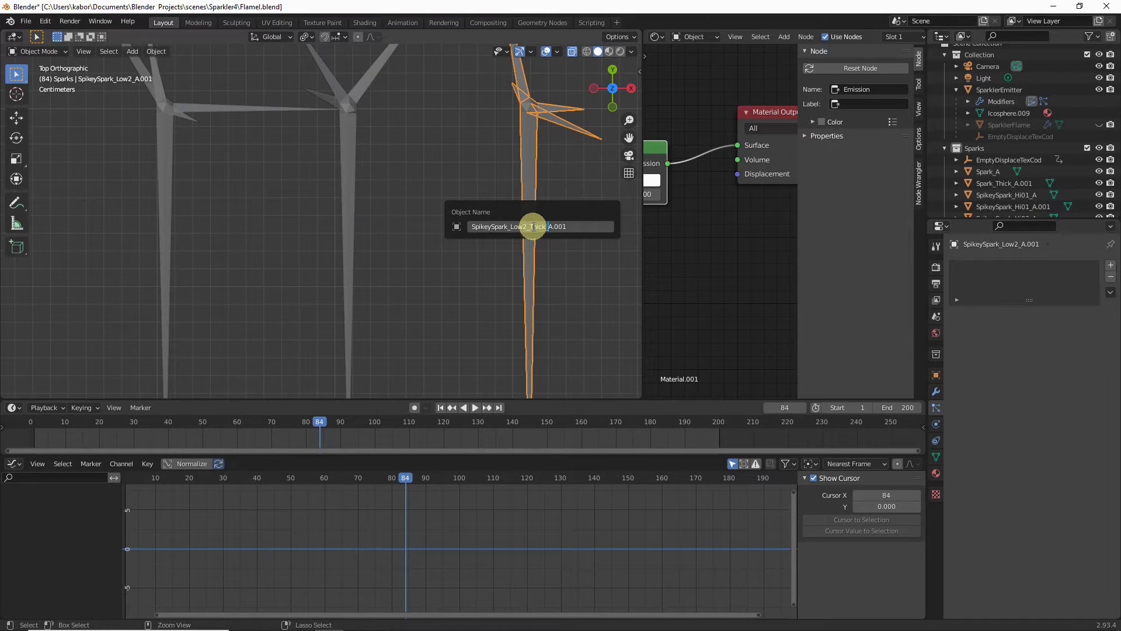
pyautogui.press('Return')
# Add "Thick_" before the "A" in the name of the fifth thickened spark copy
pyautogui.click(325, 227)
pyautogui.scroll(-2, 269, 223)
pyautogui.click(422, 215)
pyautogui.press('F2')
pyautogui.click(418, 214)
pyautogui.write('Thick_')
pyautogui.press('Return')
# Insert "Thick" into the names of the sixth copy, SpikeySpark_Med01_A.001, and the seventh copy in the thickened row
pyautogui.keyDown('shift'); pyautogui.moveTo(522, 264); pyautogui.dragTo(212, 250, button='middle'); pyautogui.keyUp('shift')
pyautogui.click(225, 233)
pyautogui.press('F2')
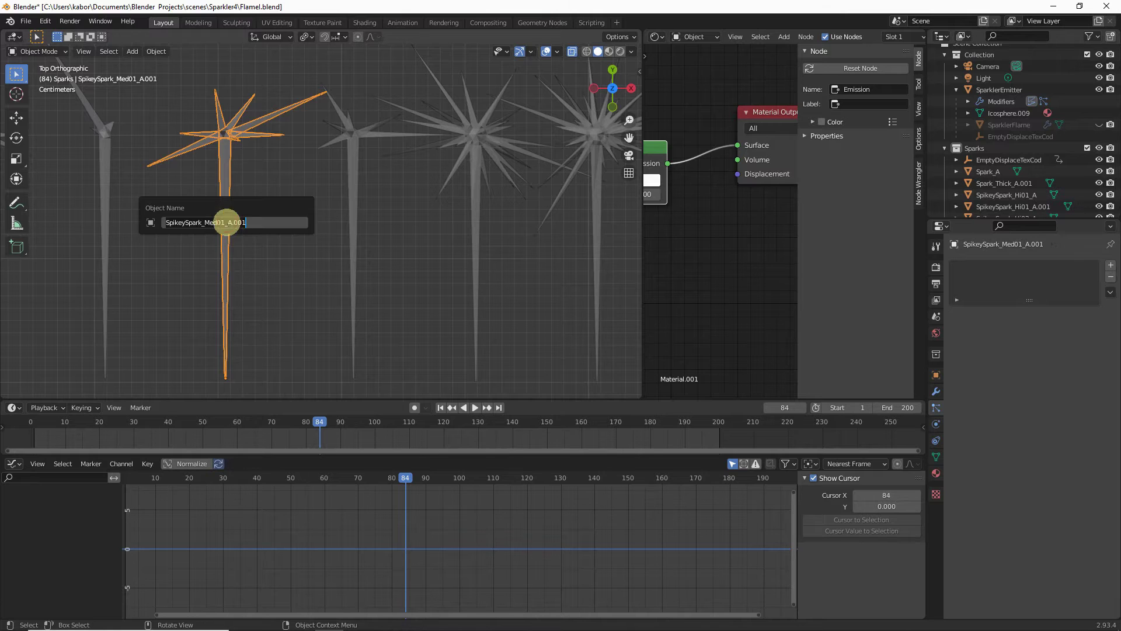
pyautogui.click(348, 277)
pyautogui.press('F2')
pyautogui.click(347, 277)
pyautogui.write('_Thick')
pyautogui.press('Return')
# Rename the eighth thickened spark copy as SpikeySpark_Hi01_Thick_A.001
pyautogui.click(477, 304)
pyautogui.press('F2')
pyautogui.click(474, 307)
pyautogui.write('Thick_')
pyautogui.press('Return')
# Rename the ninth thickened spark copy as SpikeySpark_Hi02_Thick_A.001
pyautogui.keyDown('shift'); pyautogui.moveTo(475, 305); pyautogui.dragTo(294, 240, button='middle'); pyautogui.keyUp('shift')
pyautogui.click(295, 240)
pyautogui.press('F2')
pyautogui.click(297, 238)
pyautogui.write('Thick_')
pyautogui.press('Return')
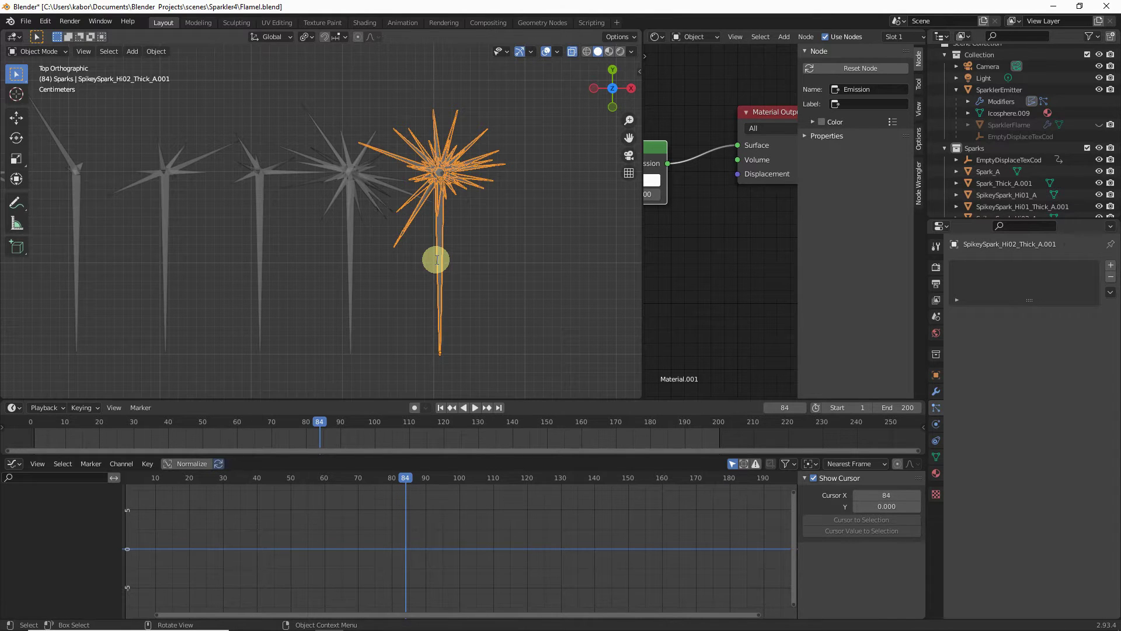
# Select the nine original sparks and duplicate them about 0.81 m along the Y axis, beyond the thickened row
pyautogui.scroll(-4, 436, 260)
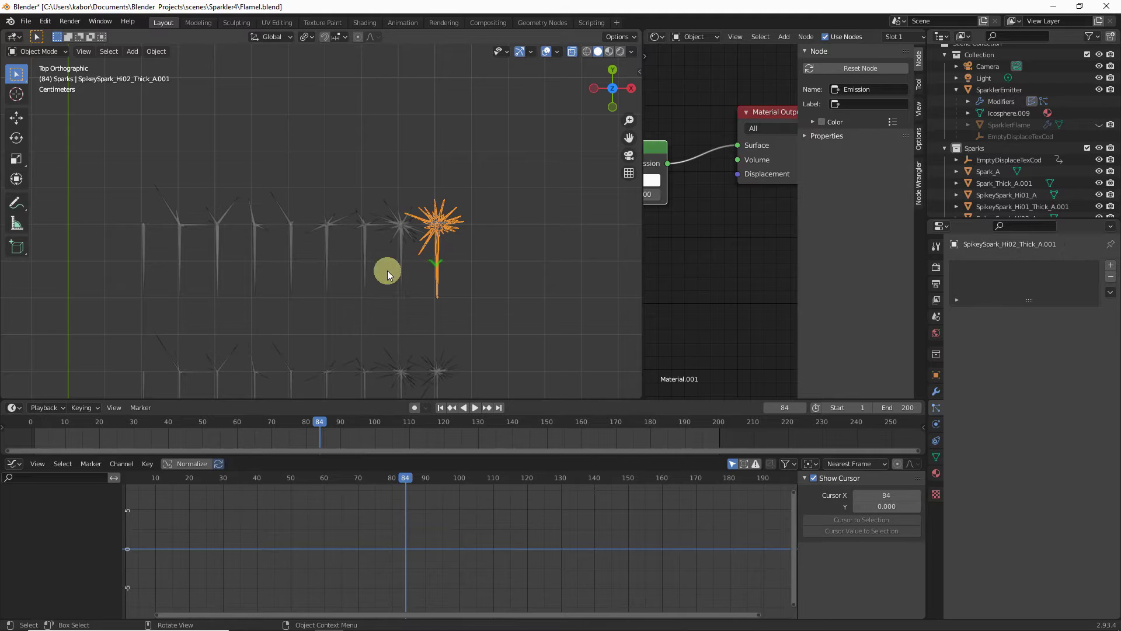
pyautogui.keyDown('shift'); pyautogui.moveTo(309, 290); pyautogui.dragTo(345, 155, button='middle'); pyautogui.keyUp('shift')
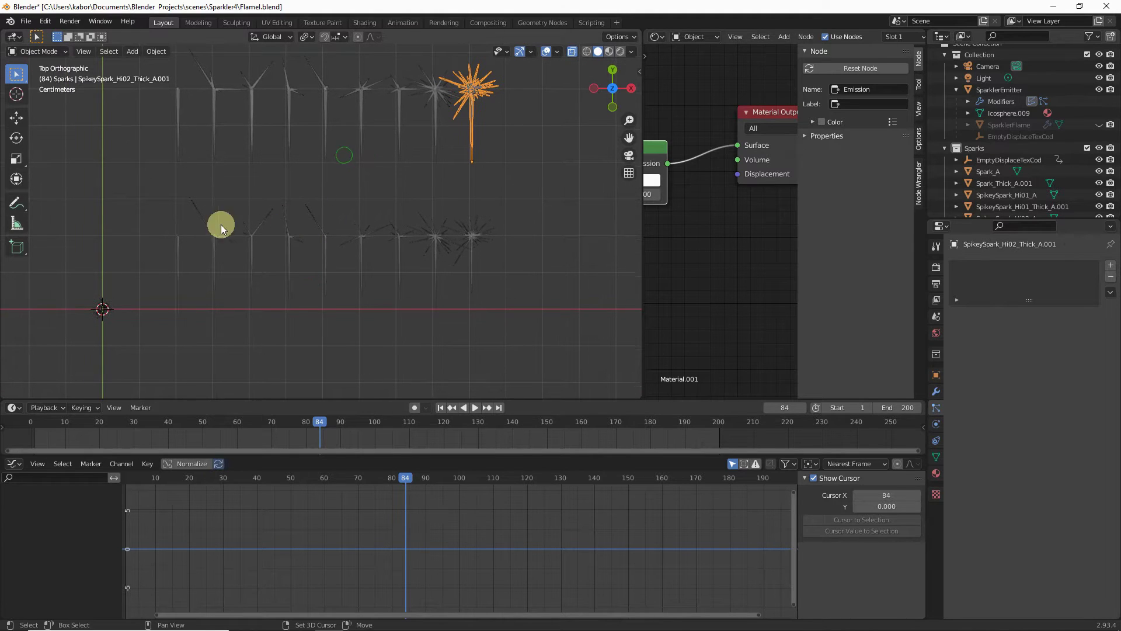
pyautogui.moveTo(143, 233); pyautogui.dragTo(514, 285)
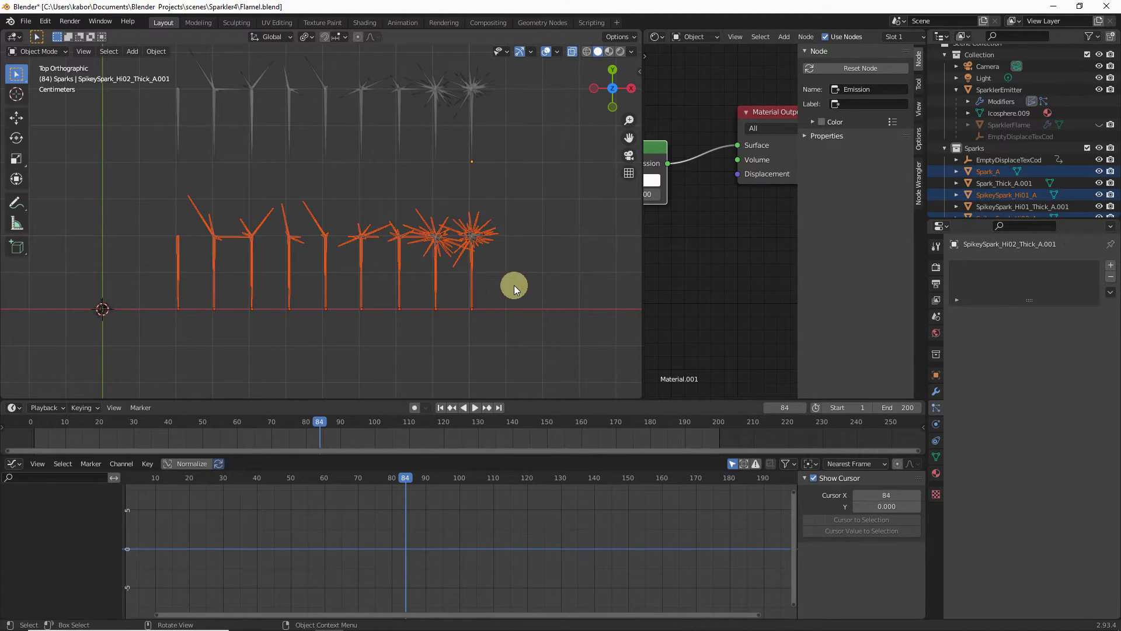
pyautogui.keyDown('shift'); pyautogui.moveTo(324, 203); pyautogui.dragTo(344, 303, button='middle'); pyautogui.keyUp('shift')
pyautogui.hotkey('shift', 'd')
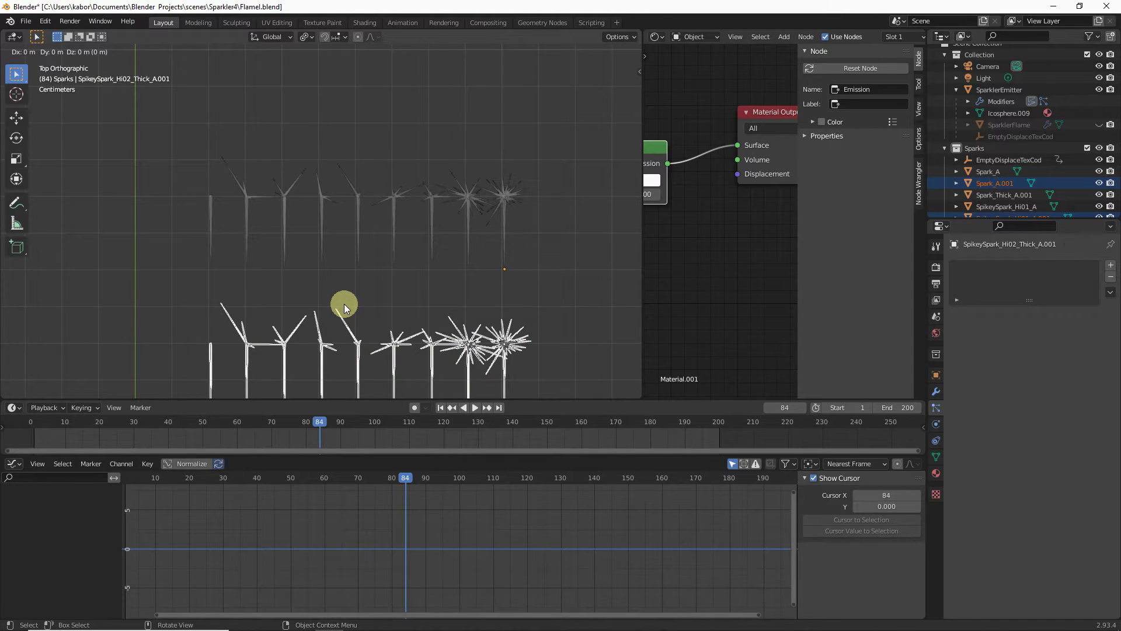
pyautogui.press('y')
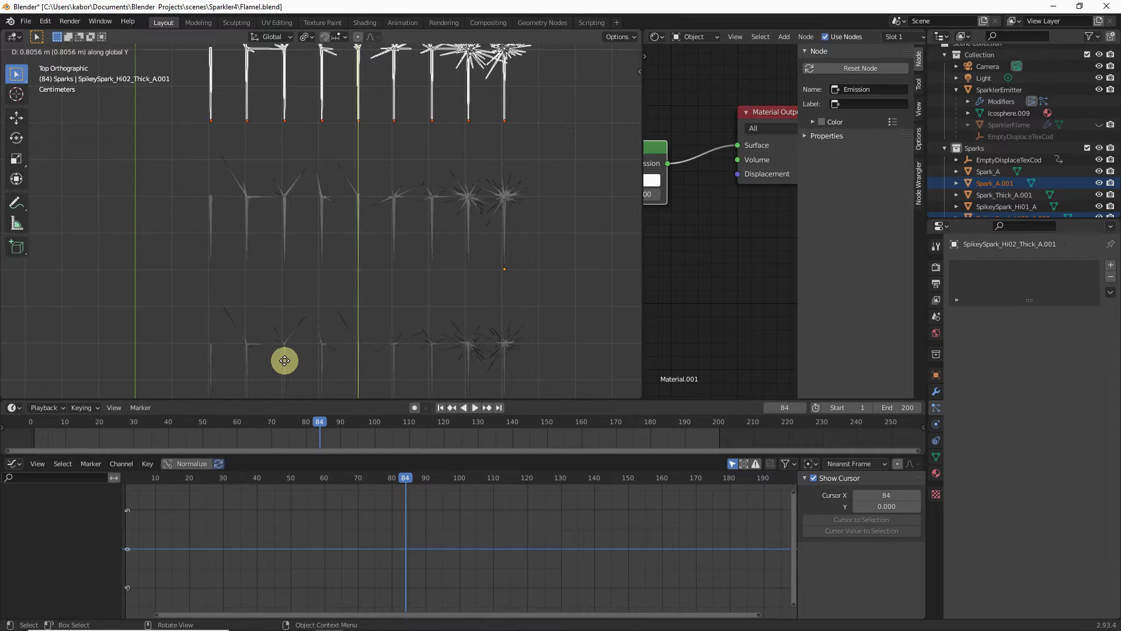
pyautogui.click(284, 361)
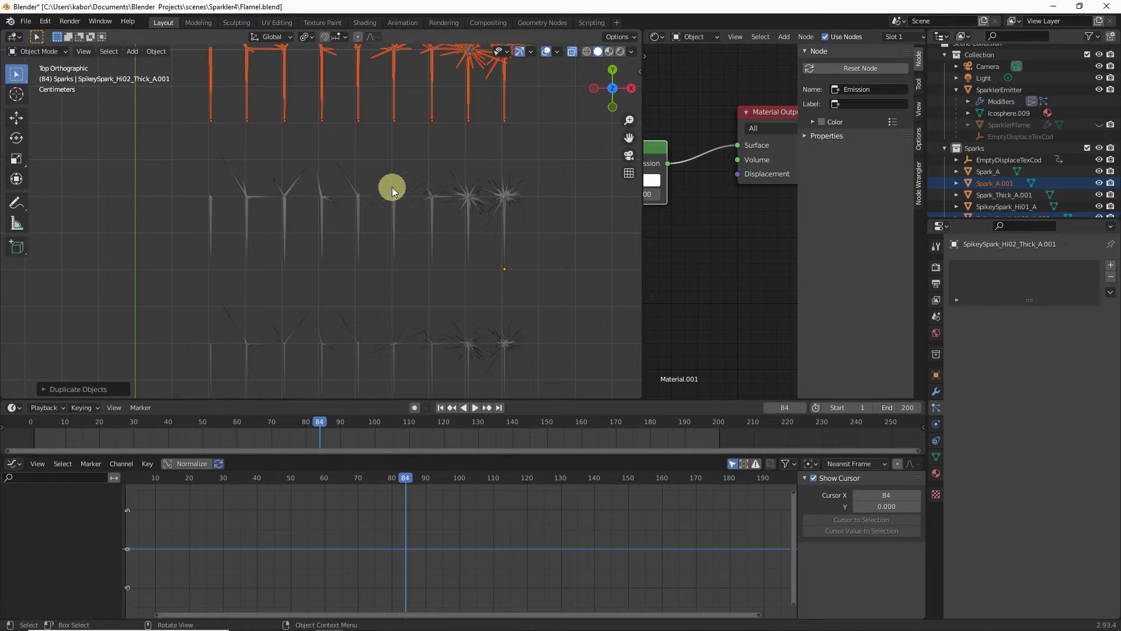
# In Edit Mode, lengthen the nine new copies by moving their upper vertices about 0.29 m along Y, then return to Object Mode
pyautogui.keyDown('shift'); pyautogui.moveTo(310, 93); pyautogui.dragTo(328, 285, button='middle'); pyautogui.keyUp('shift')
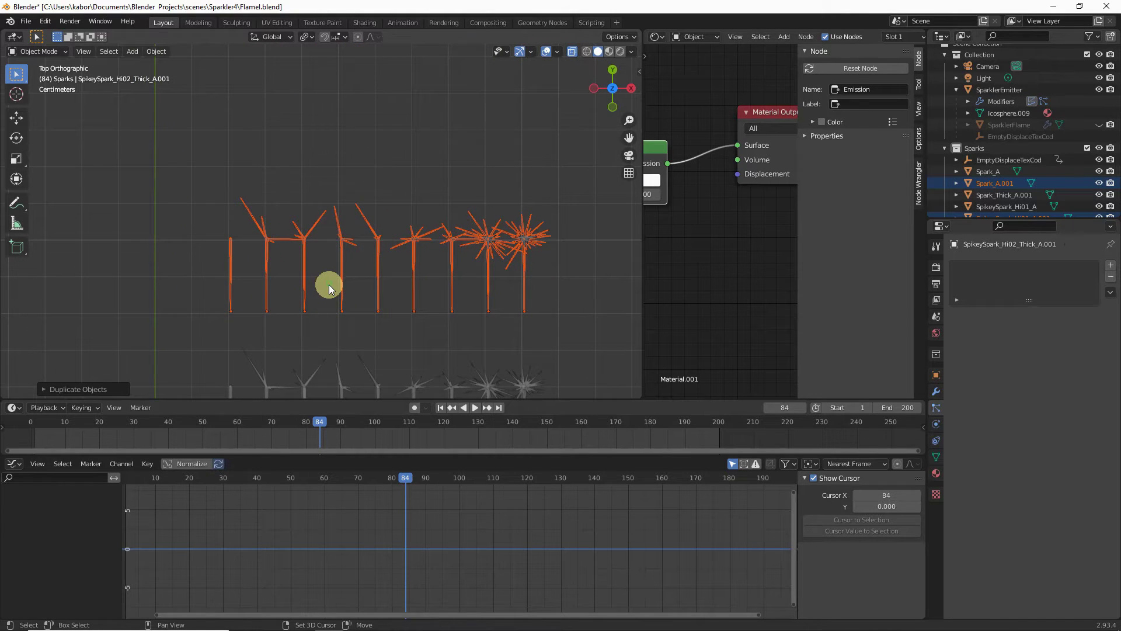
pyautogui.press('Tab')
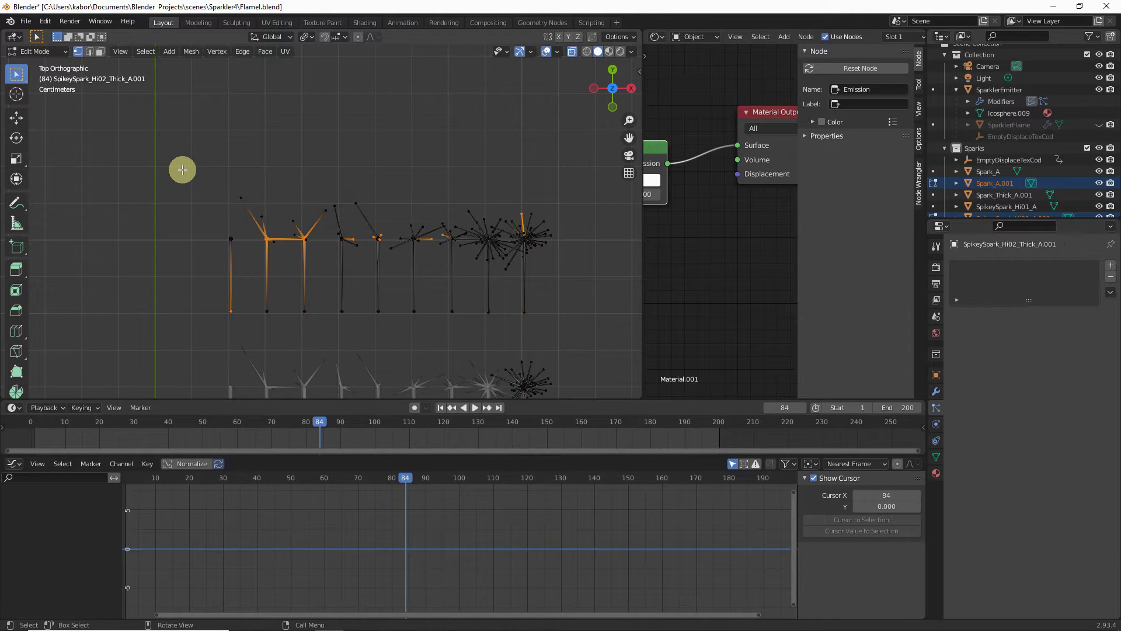
pyautogui.moveTo(184, 171); pyautogui.dragTo(581, 287)
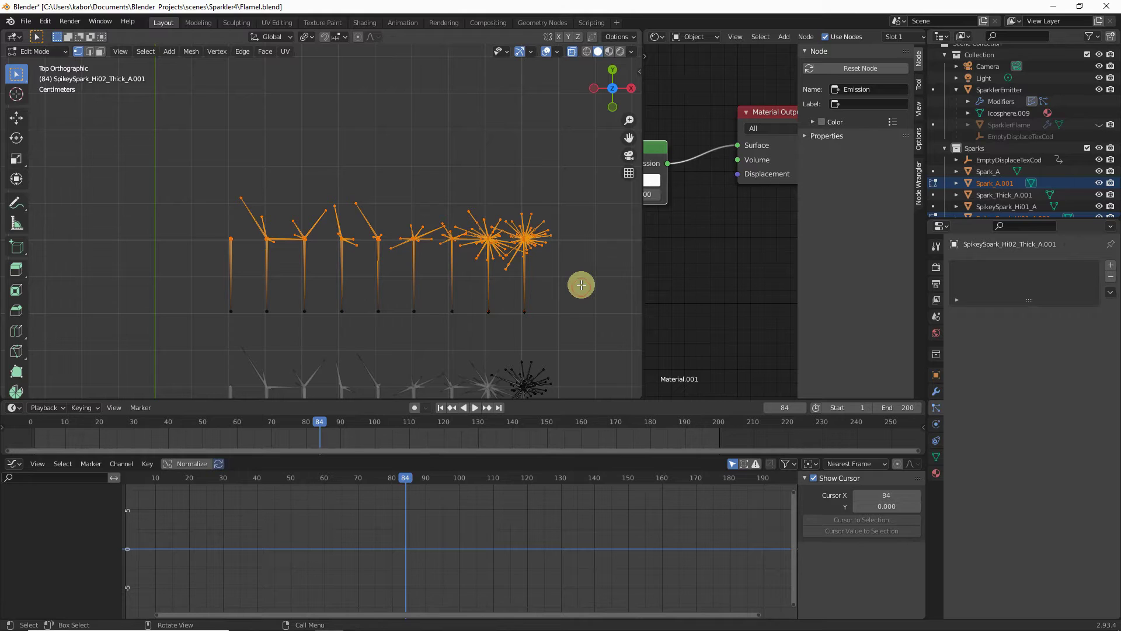
pyautogui.press('g')
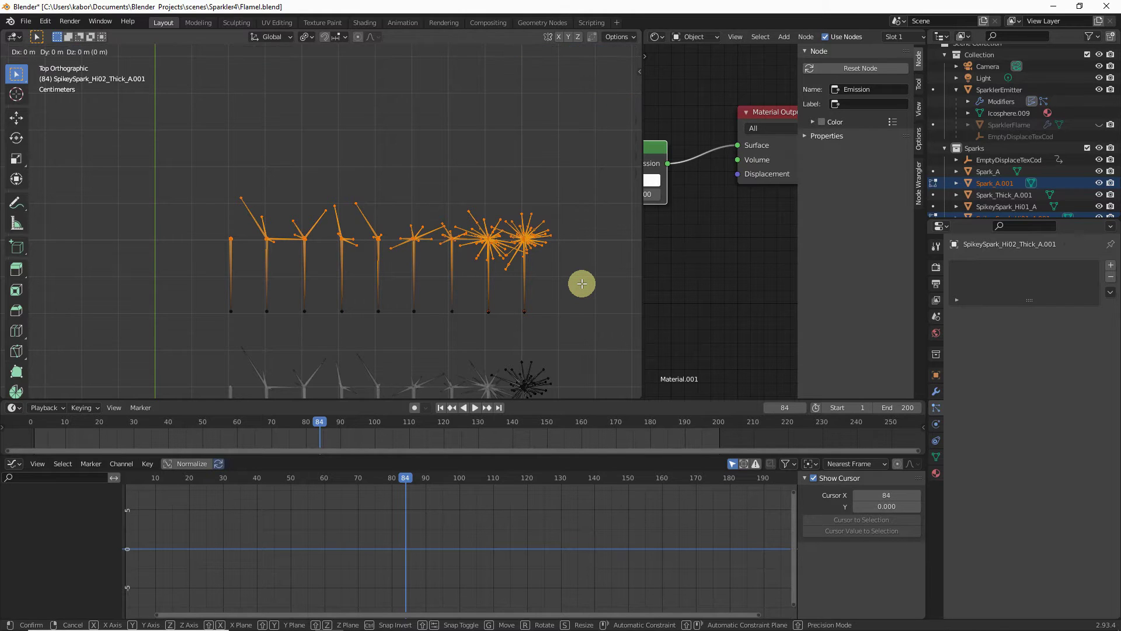
pyautogui.press('z')
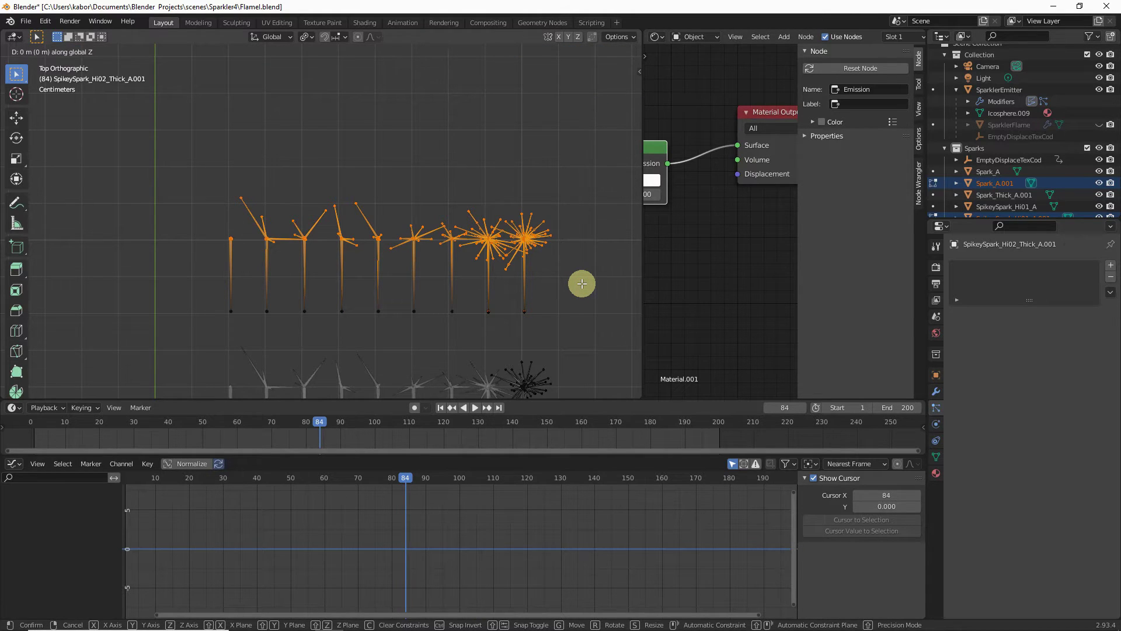
pyautogui.press('y')
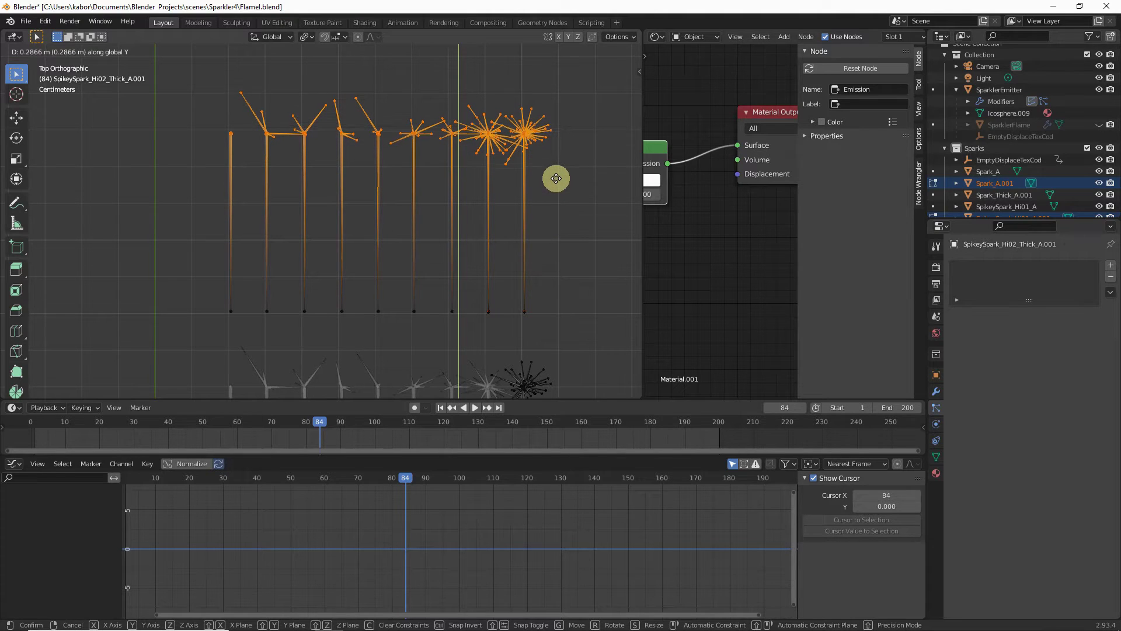
pyautogui.click(556, 175)
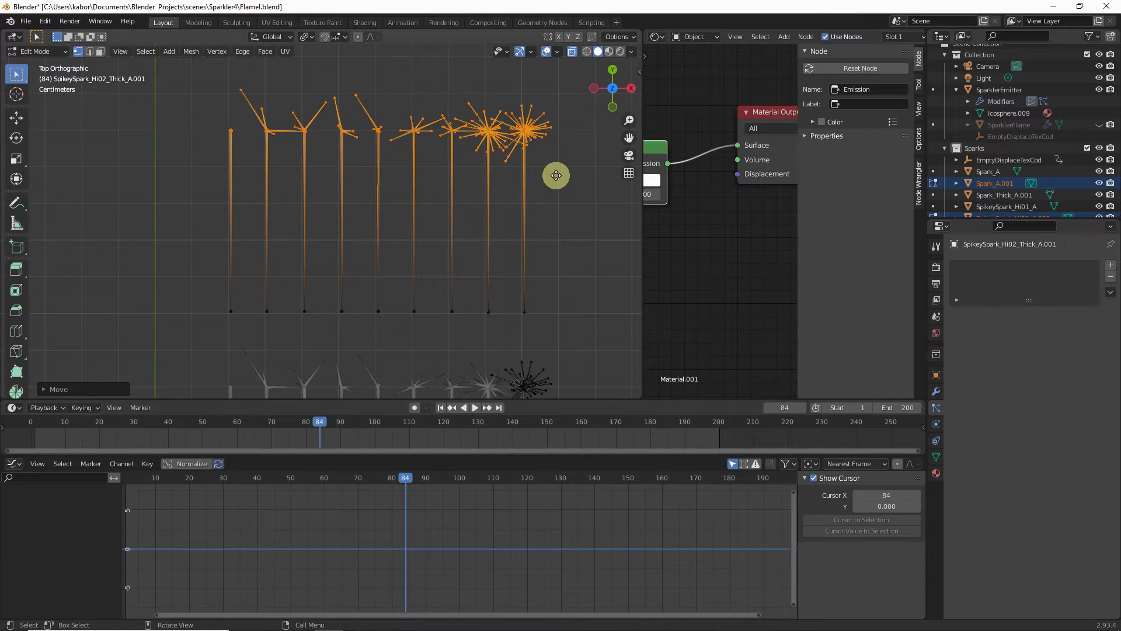
pyautogui.press('Tab')
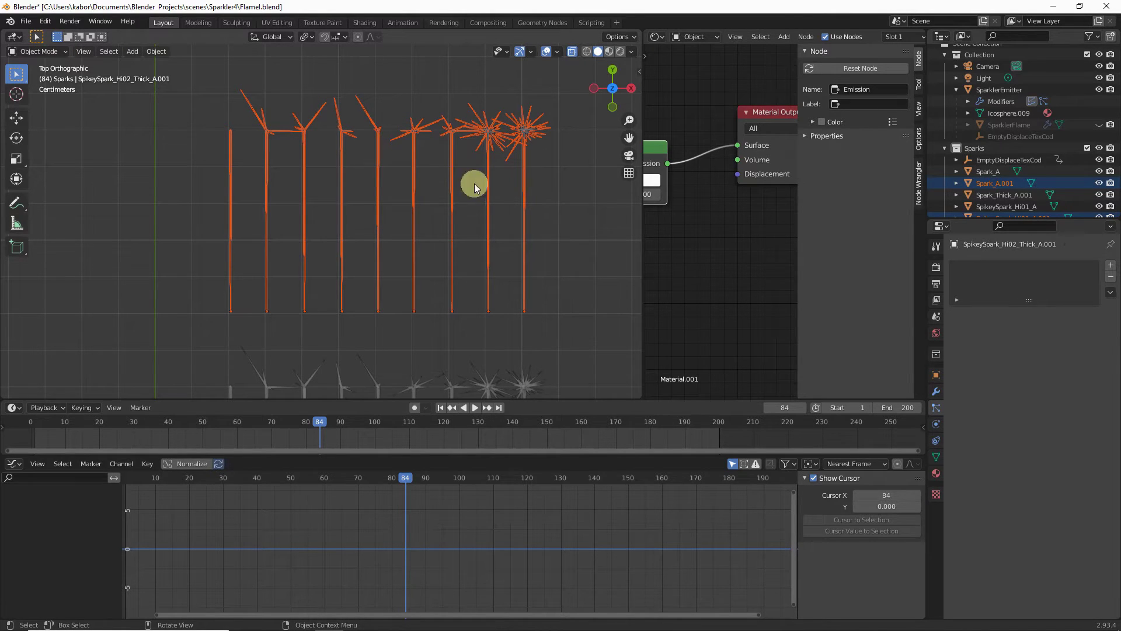
# Rename the first lengthened spark, Spark_A.001, as Spark_Long_A.001
pyautogui.click(231, 169)
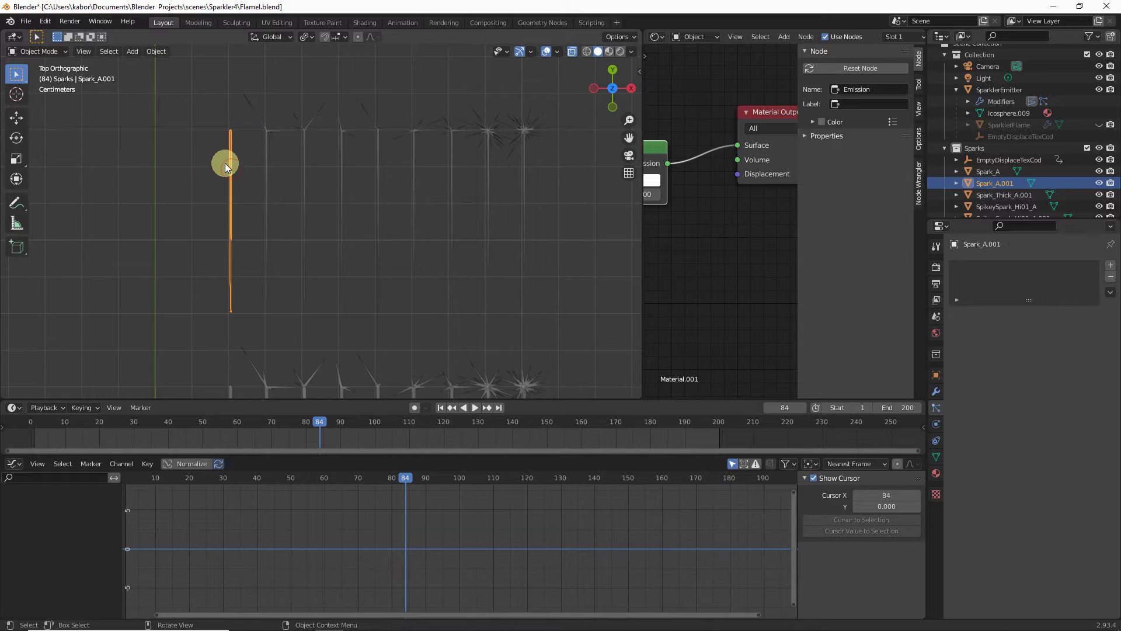
pyautogui.keyDown('shift'); pyautogui.moveTo(223, 153); pyautogui.dragTo(272, 223, button='middle'); pyautogui.keyUp('shift')
pyautogui.scroll(5, 272, 223)
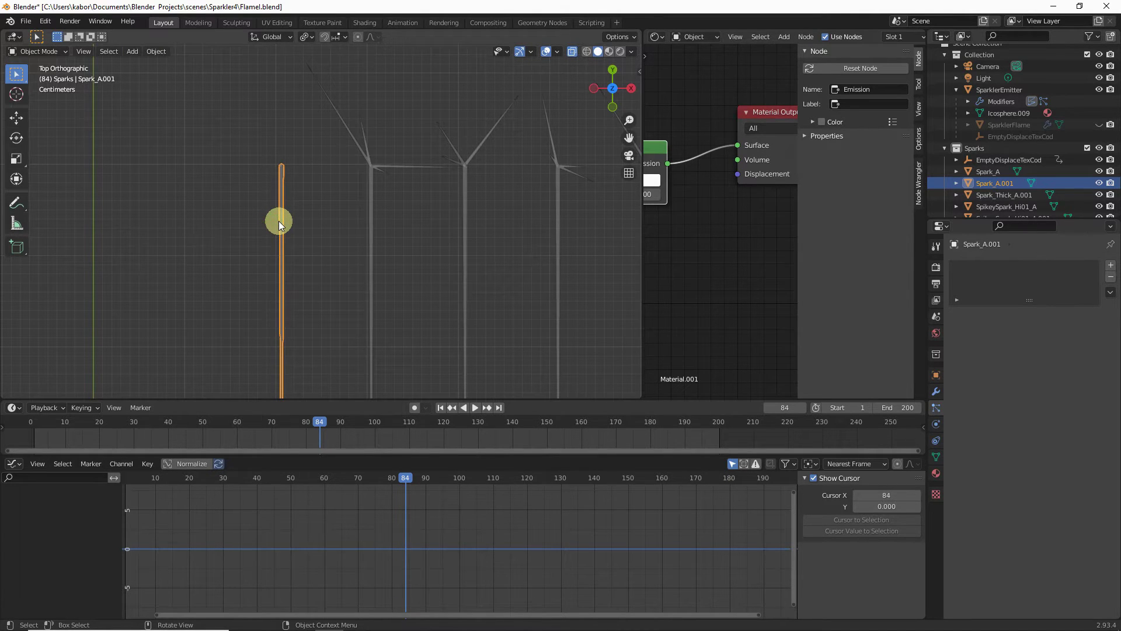
pyautogui.press('F2')
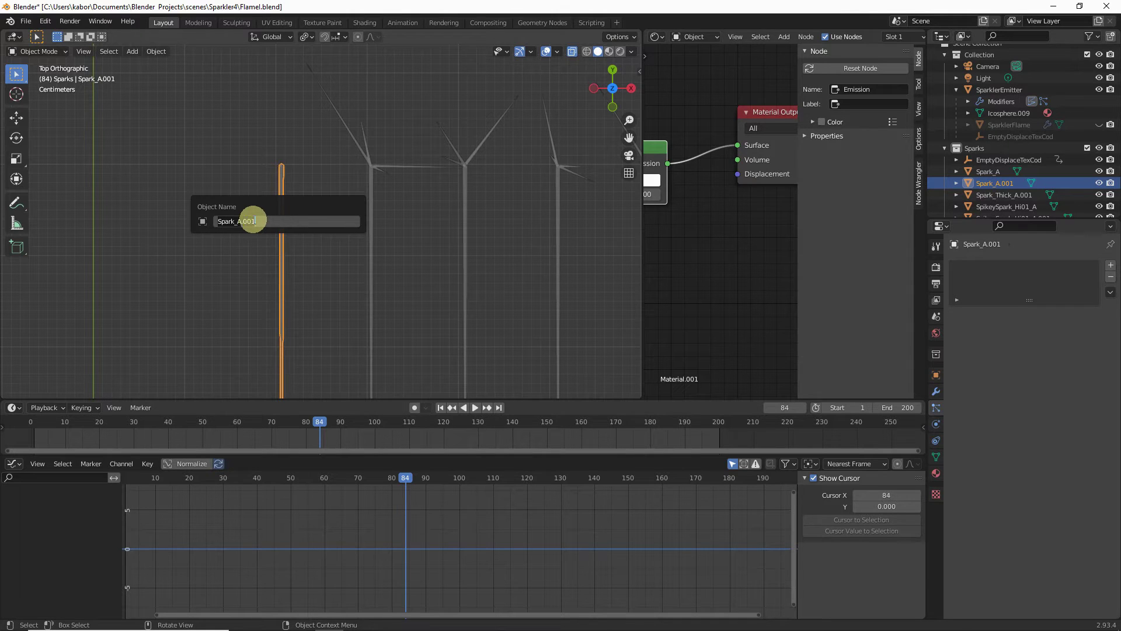
pyautogui.click(238, 222)
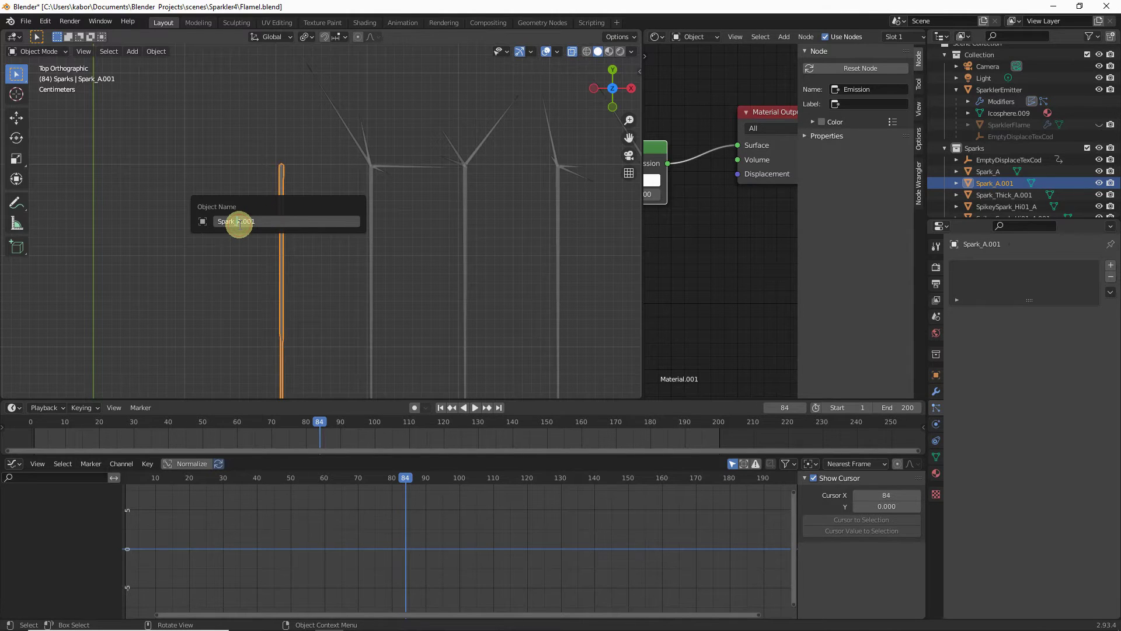
pyautogui.write('Long_')
pyautogui.press('Return')
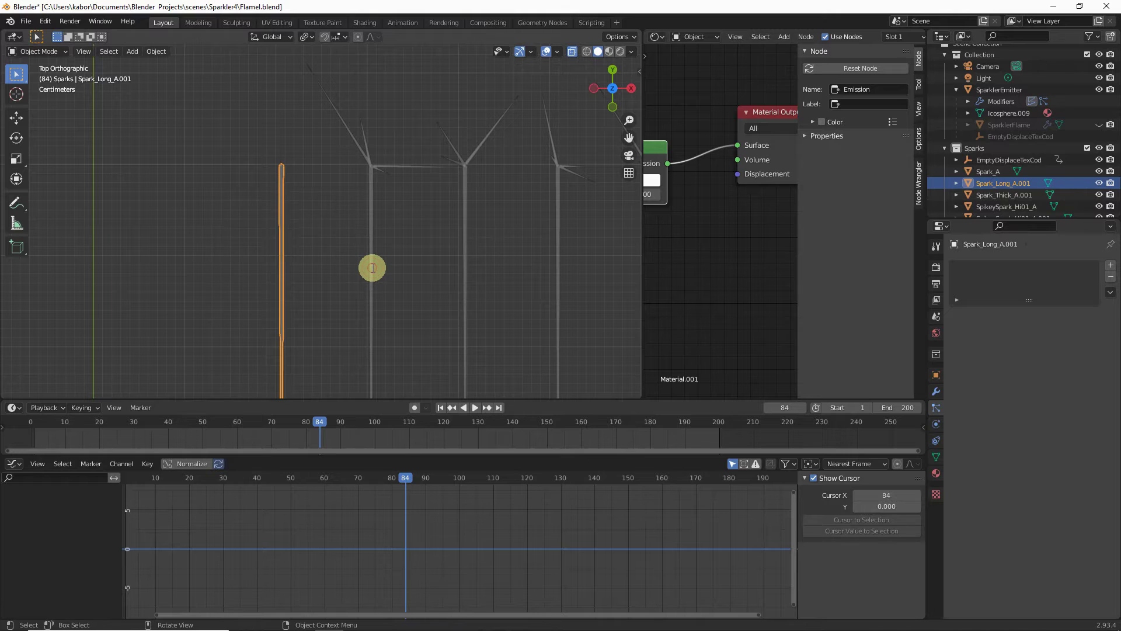
# Rename the second lengthened spark, SpikeySpark_Low4_A.001, as SpikeySpark_Low4_Long_A.001
pyautogui.click(372, 268)
pyautogui.press('F2')
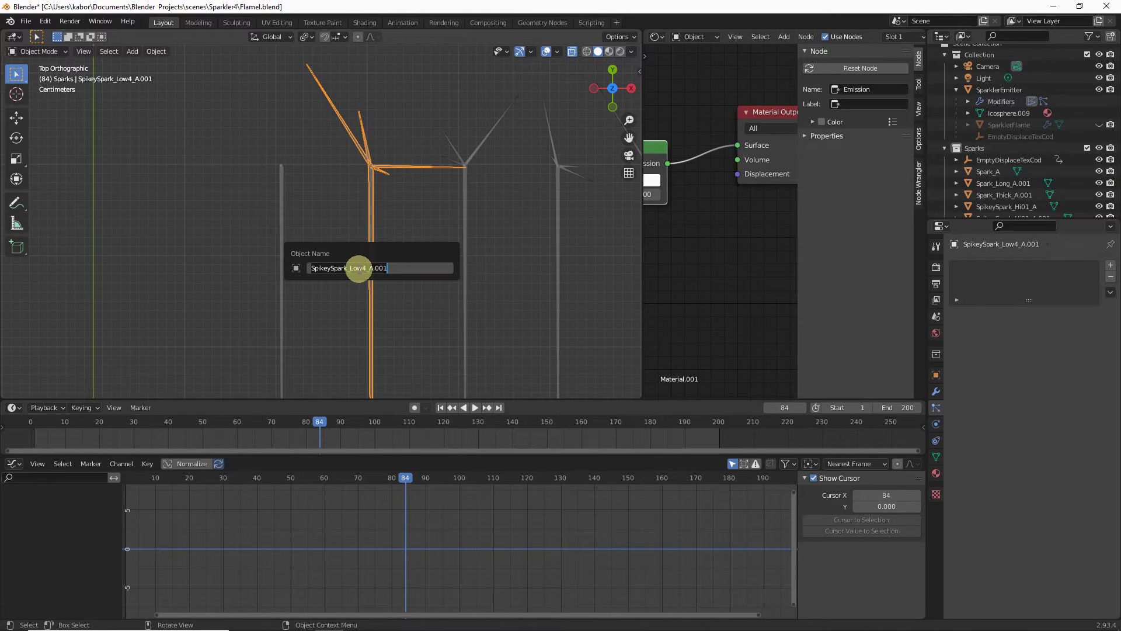
pyautogui.click(368, 265)
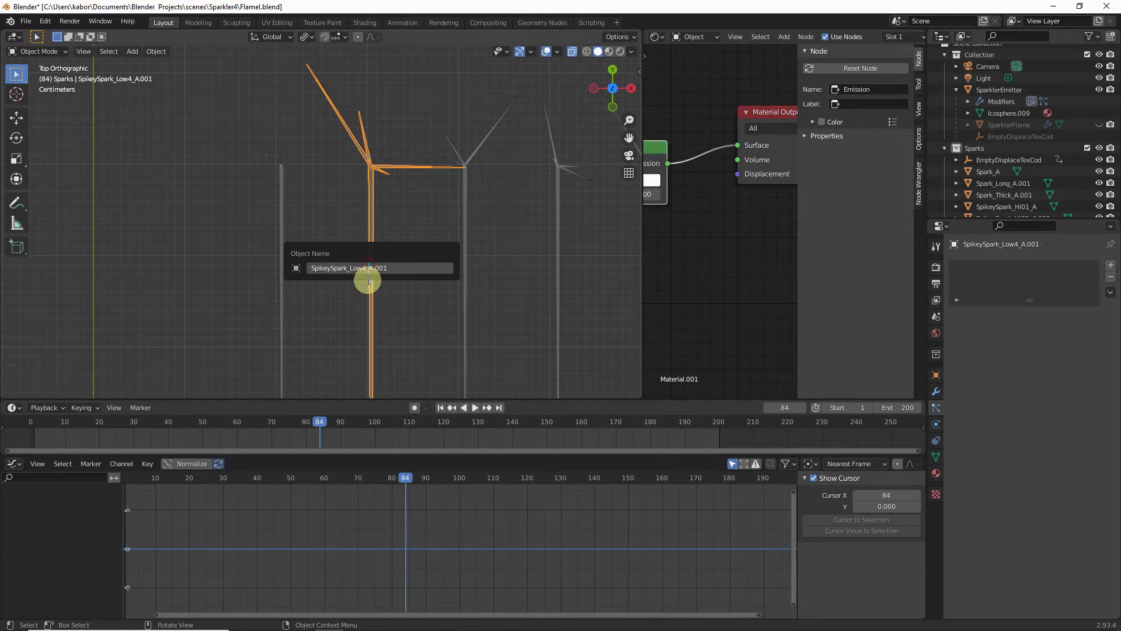
pyautogui.write('Long_')
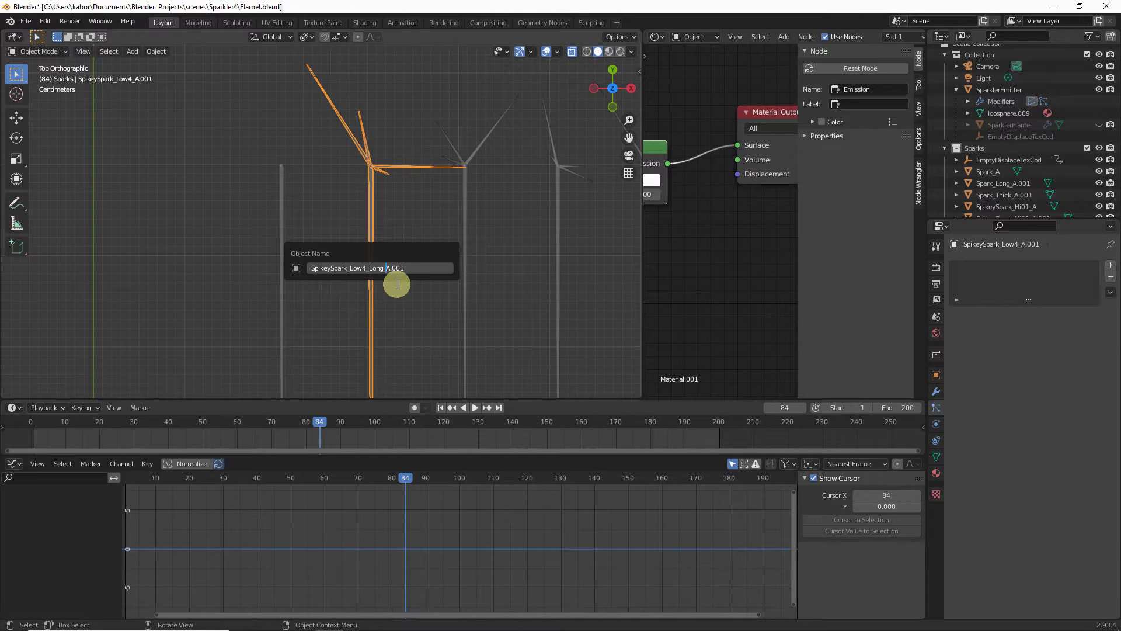
pyautogui.press('Return')
# Insert "Long_" into the names of the third and fourth lengthened sparks, SpikeySpark_Low3_A.001 and SpikeySpark_Low2_A.001
pyautogui.click(464, 296)
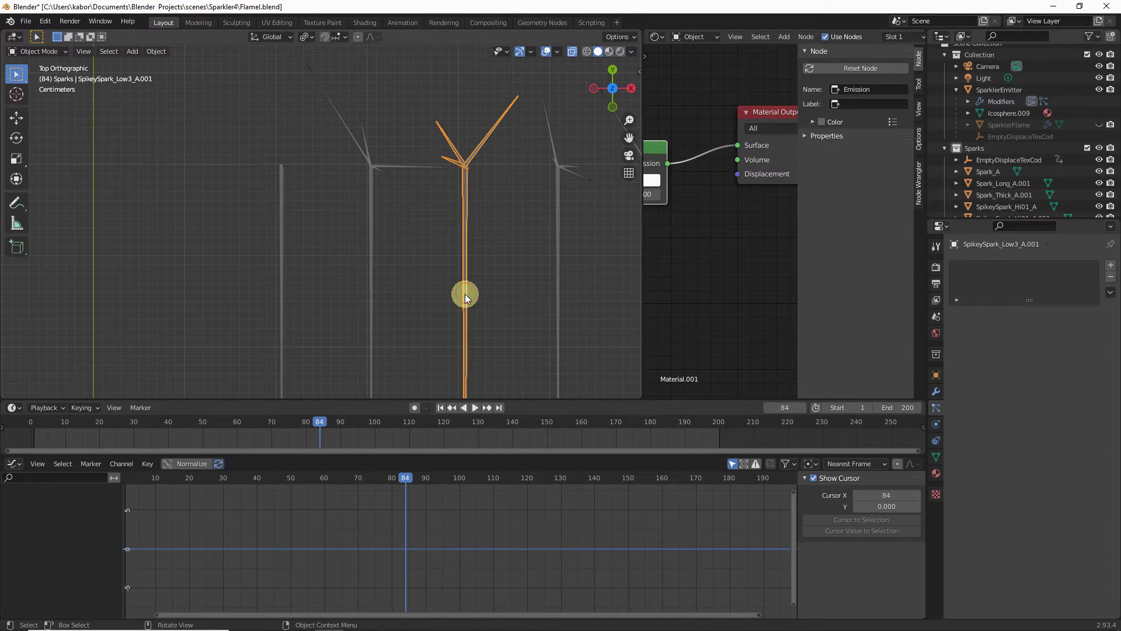
pyautogui.keyDown('shift'); pyautogui.moveTo(465, 294); pyautogui.dragTo(261, 233, button='middle'); pyautogui.keyUp('shift')
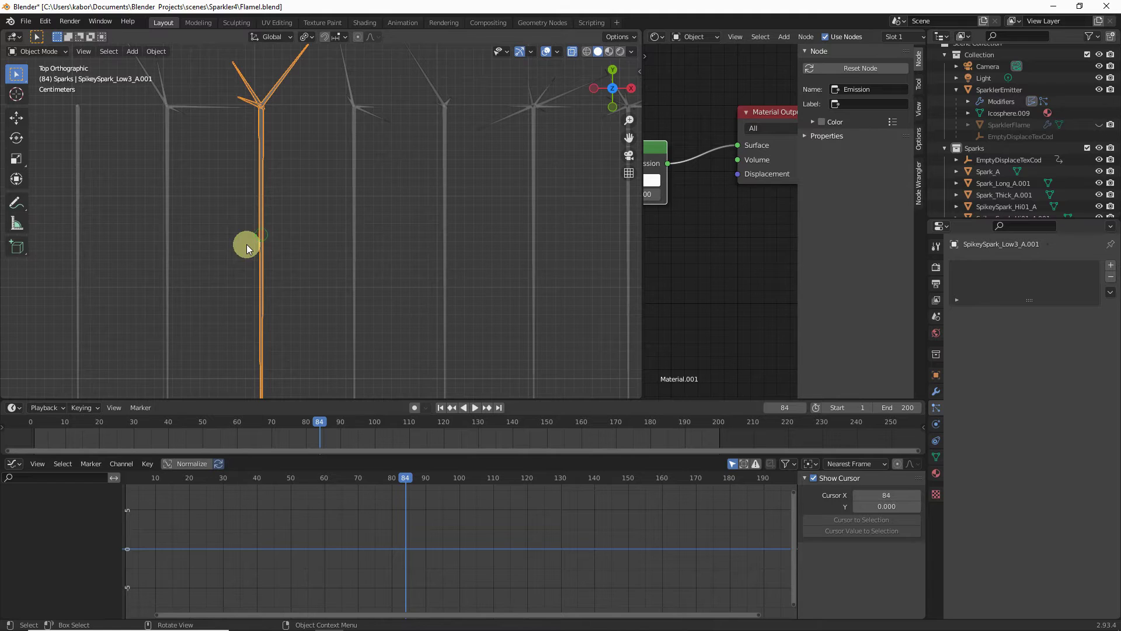
pyautogui.press('F2')
pyautogui.click(352, 284)
pyautogui.press('F2')
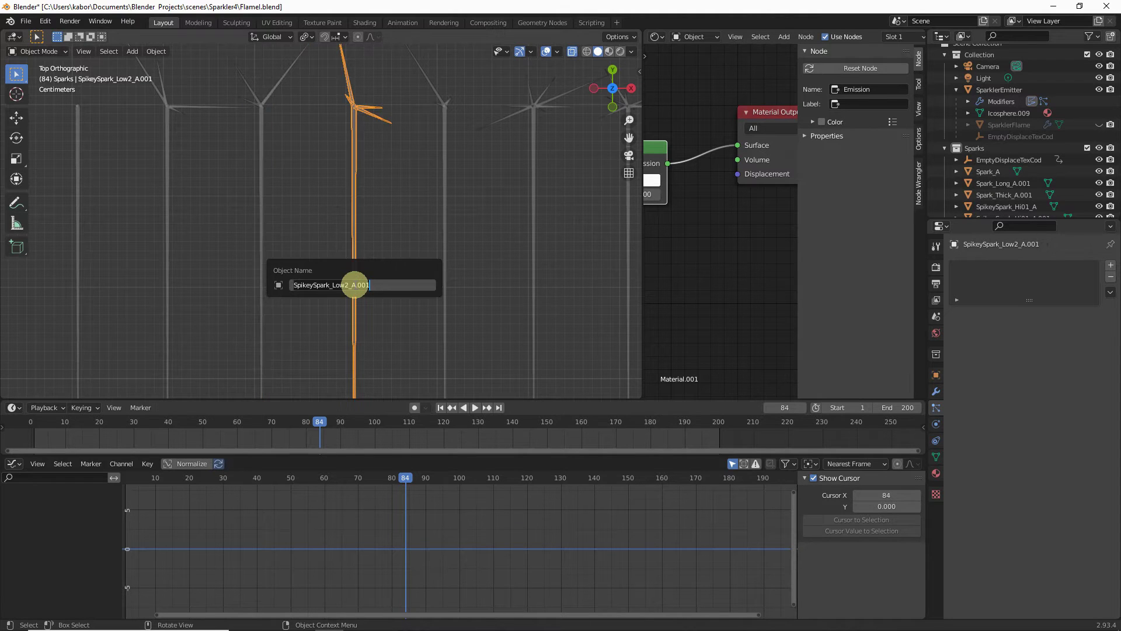
# Insert "Long_" before the "A" in the names of the fifth lengthened spark and the sixth one, SpikeySpark_Med01_A.001
pyautogui.click(444, 243)
pyautogui.press('F2')
pyautogui.click(439, 245)
pyautogui.write('Long_')
pyautogui.click(534, 313)
pyautogui.press('F2')
pyautogui.click(532, 308)
pyautogui.write('Long_')
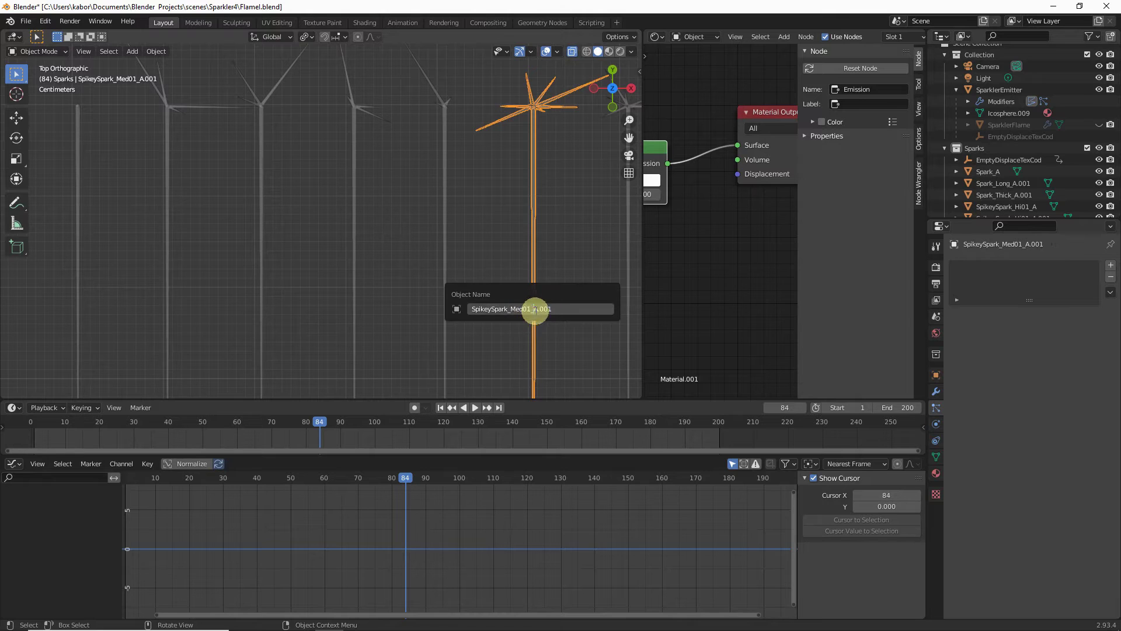
# Insert "Long_" before the "A" in the names of the seventh and eighth lengthened sparks
pyautogui.keyDown('shift'); pyautogui.moveTo(583, 313); pyautogui.dragTo(260, 266, button='middle'); pyautogui.keyUp('shift')
pyautogui.click(261, 265)
pyautogui.press('F2')
pyautogui.click(264, 266)
pyautogui.write('Long_')
pyautogui.click(351, 243)
pyautogui.press('F2')
pyautogui.click(350, 244)
pyautogui.write('Long_')
# Rename the ninth lengthened spark as SpikeySpark_Hi02_Long_A.001
pyautogui.click(443, 288)
pyautogui.press('F2')
pyautogui.click(437, 287)
pyautogui.write('Long_')
pyautogui.press('Return')
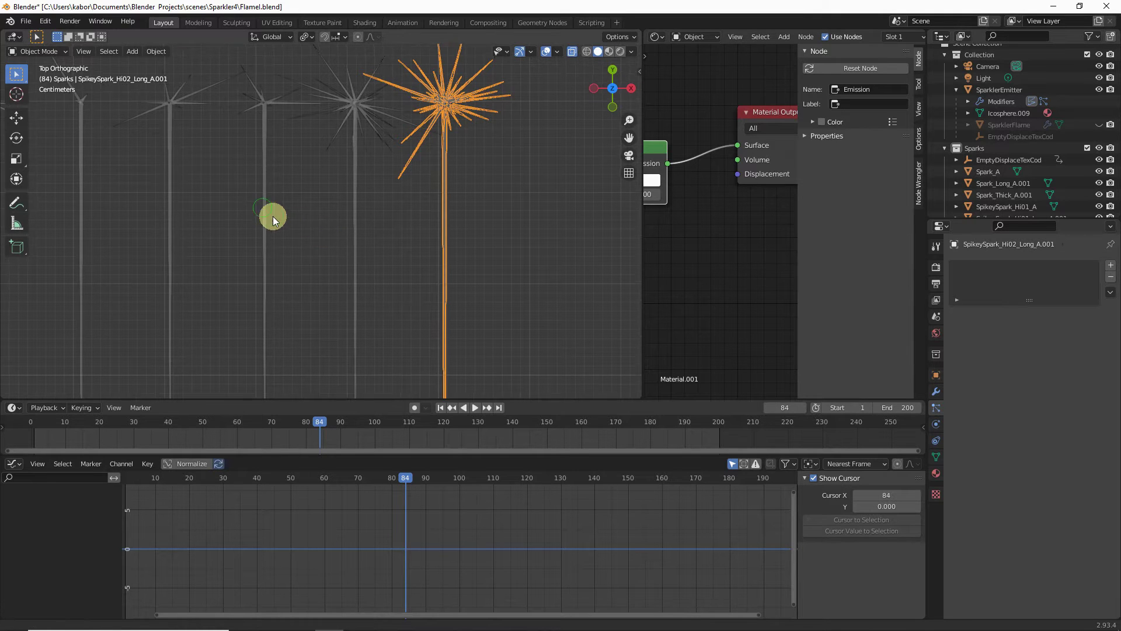
pyautogui.keyDown('shift'); pyautogui.moveTo(271, 218); pyautogui.dragTo(360, 234, button='middle'); pyautogui.keyUp('shift')
pyautogui.scroll(-2, 360, 229)
pyautogui.scroll(-4, 359, 229)
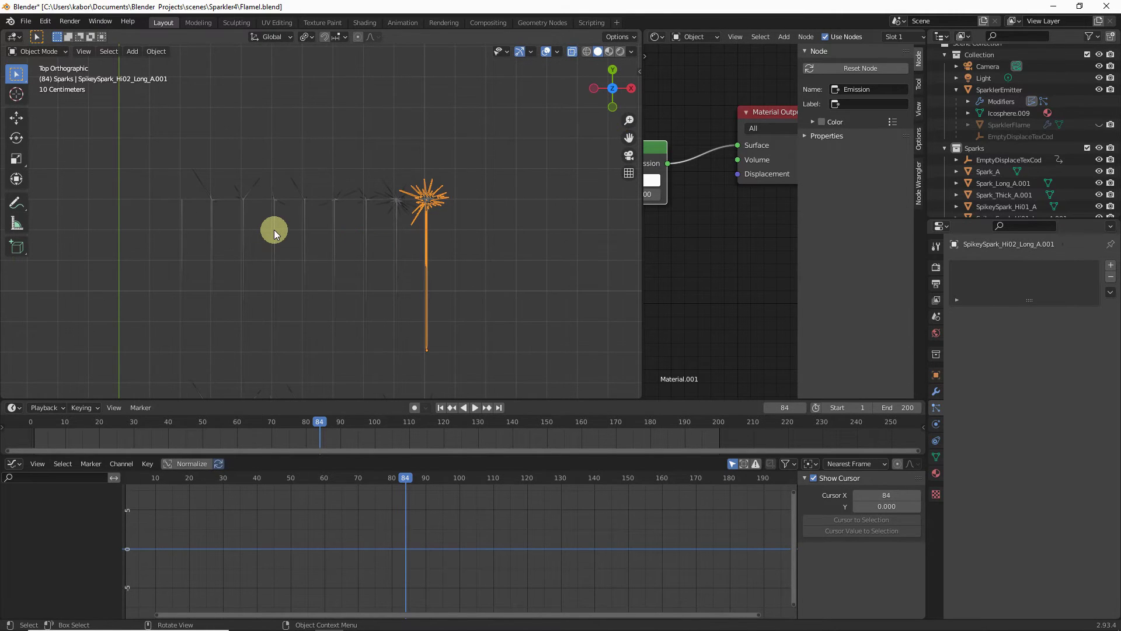
# Duplicate the row of nine original sparks and move the copies about 1.5 m along Y, beyond the other rows
pyautogui.keyDown('shift'); pyautogui.moveTo(274, 224); pyautogui.dragTo(313, 138, button='middle'); pyautogui.keyUp('shift')
pyautogui.scroll(-3, 316, 200)
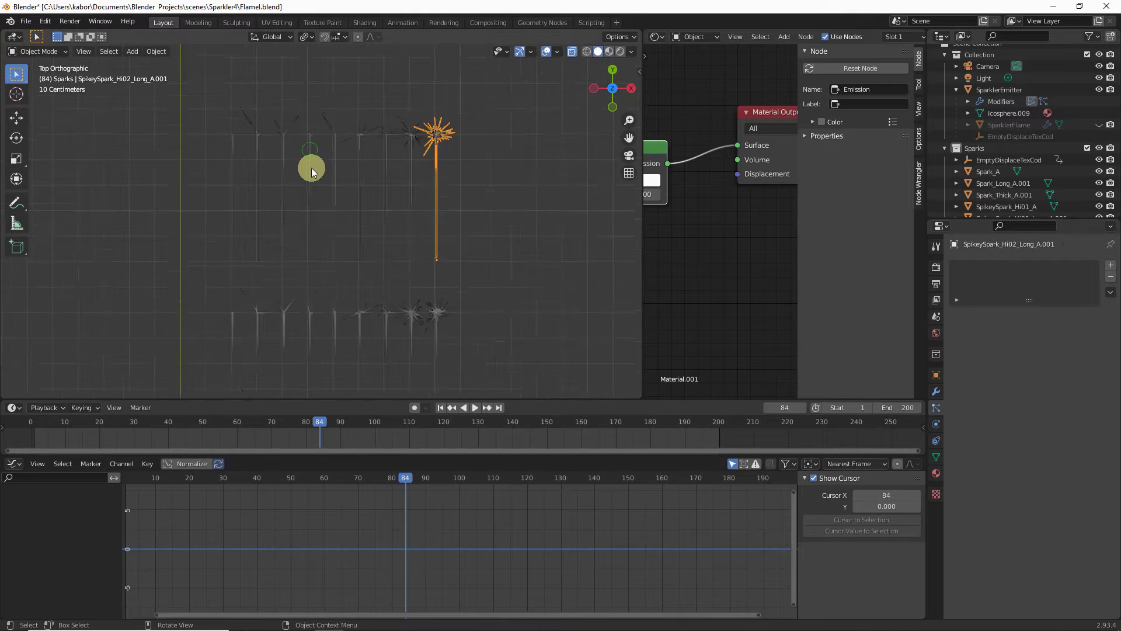
pyautogui.moveTo(204, 289); pyautogui.dragTo(429, 329)
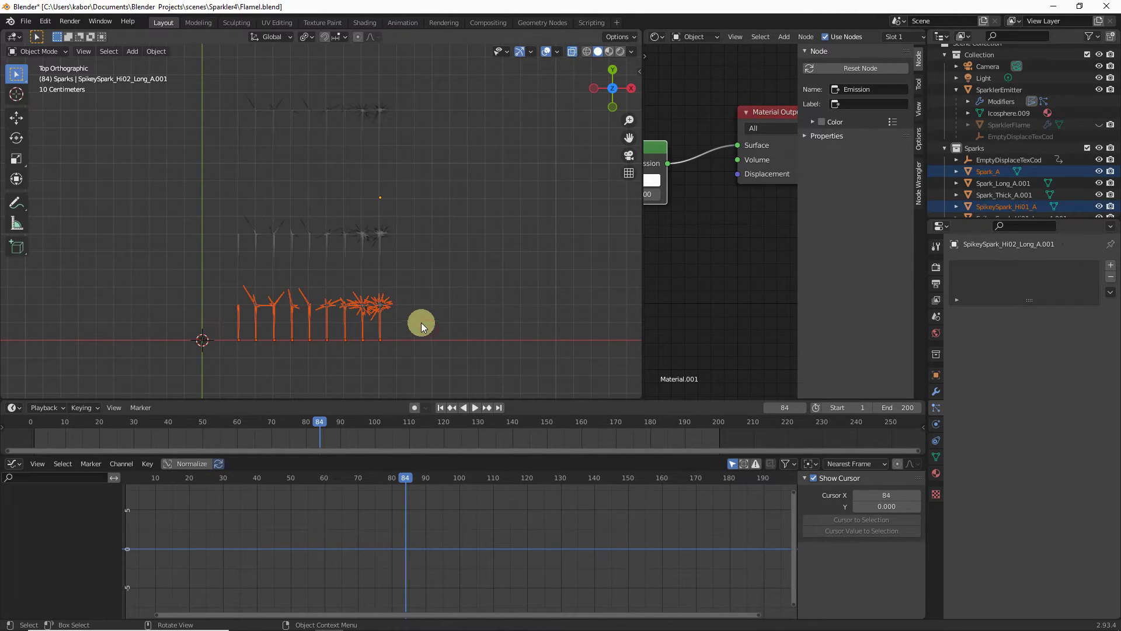
pyautogui.moveTo(228, 294); pyautogui.dragTo(417, 335)
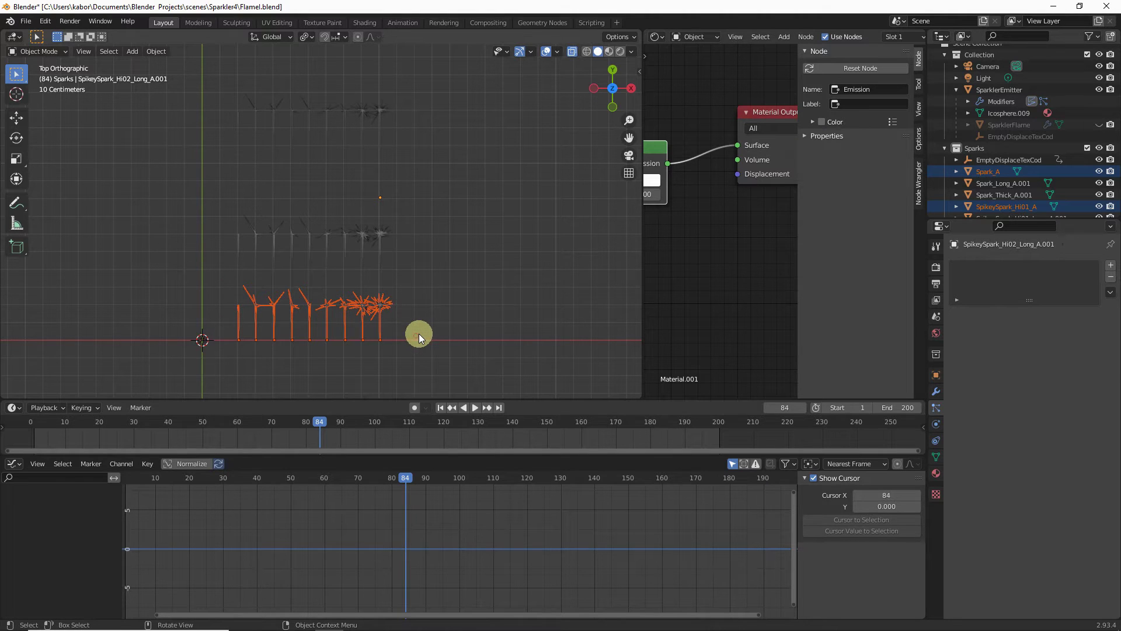
pyautogui.hotkey('shift', 'd')
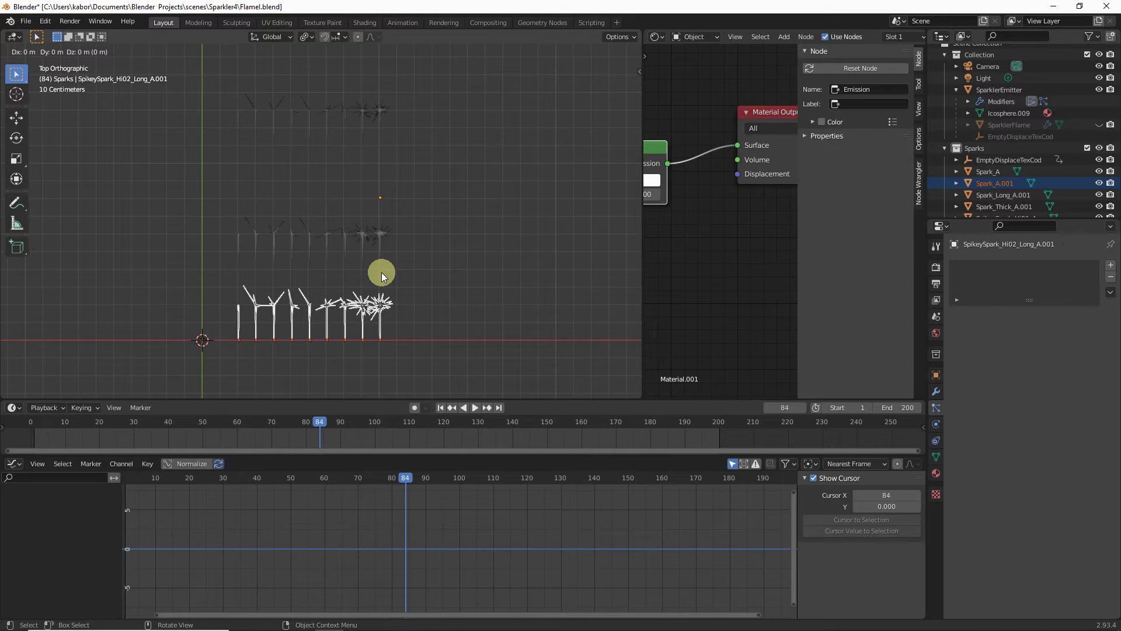
pyautogui.press('y')
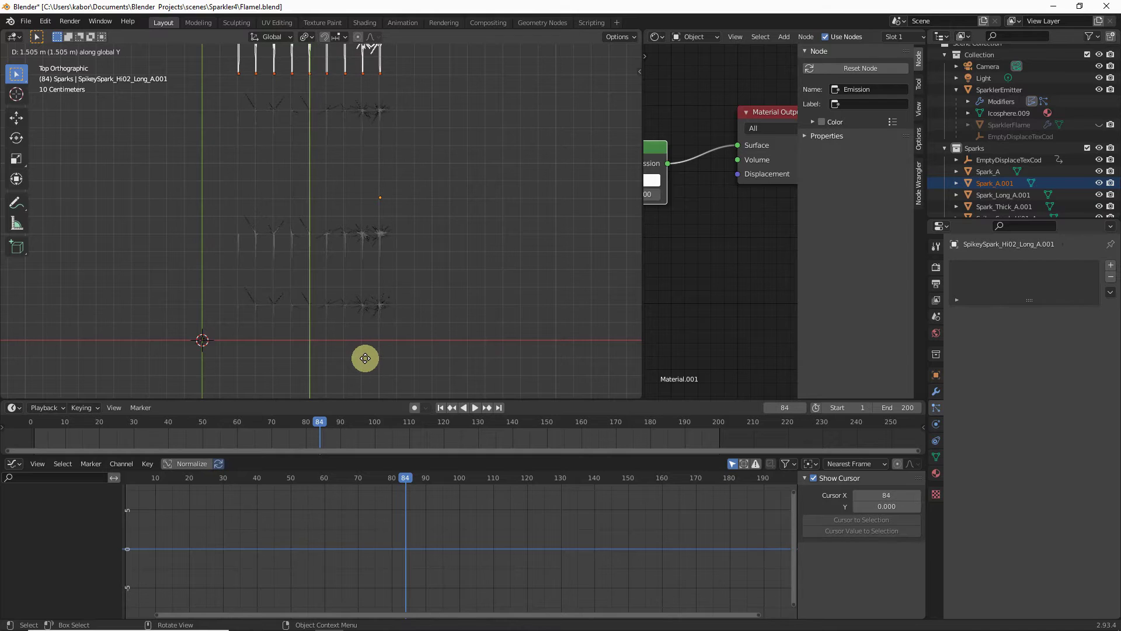
pyautogui.click(365, 358)
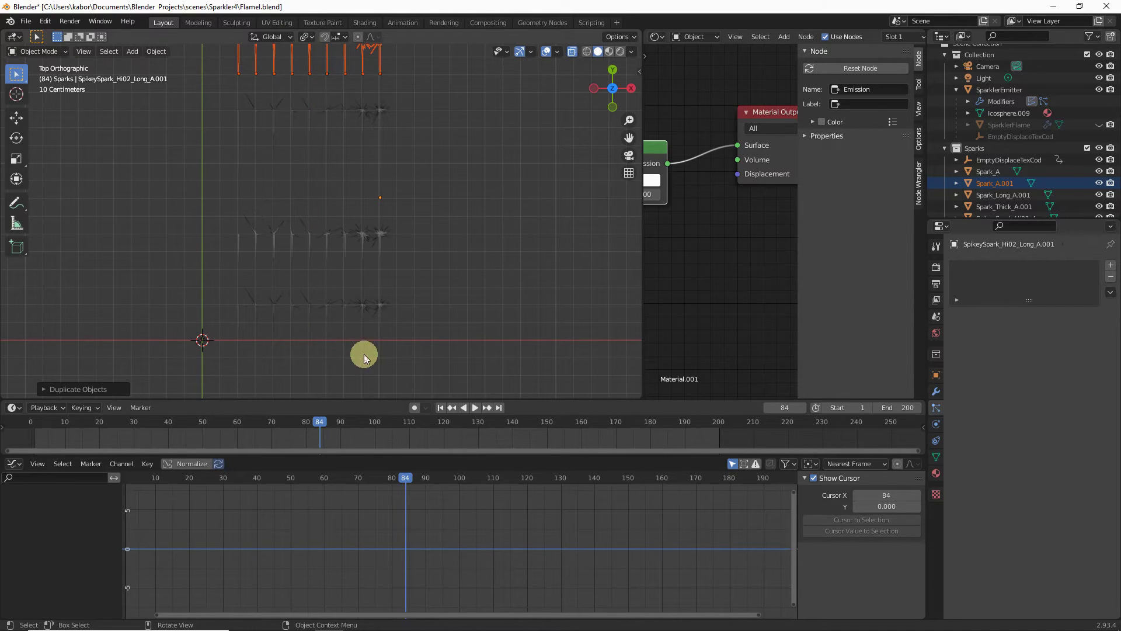
# Shorten the nine duplicated sparks by moving their upper vertices about 0.1 m down along Y towards their bases
pyautogui.keyDown('shift'); pyautogui.moveTo(298, 85); pyautogui.dragTo(302, 248, button='middle'); pyautogui.keyUp('shift')
pyautogui.scroll(5, 302, 248)
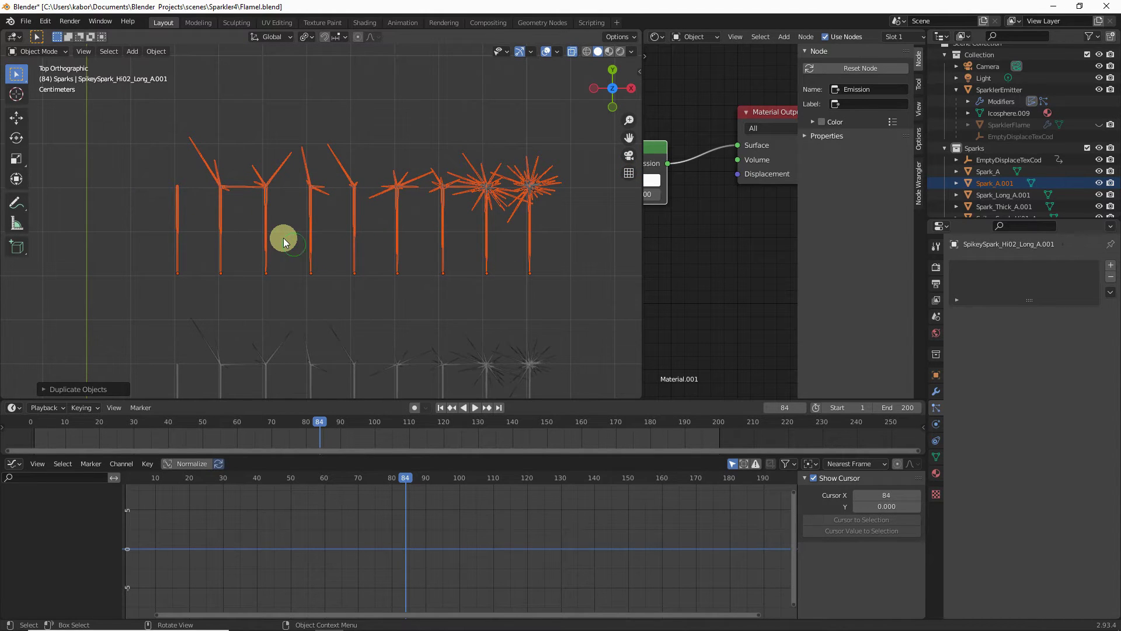
pyautogui.press('Tab')
pyautogui.moveTo(122, 102); pyautogui.dragTo(595, 234)
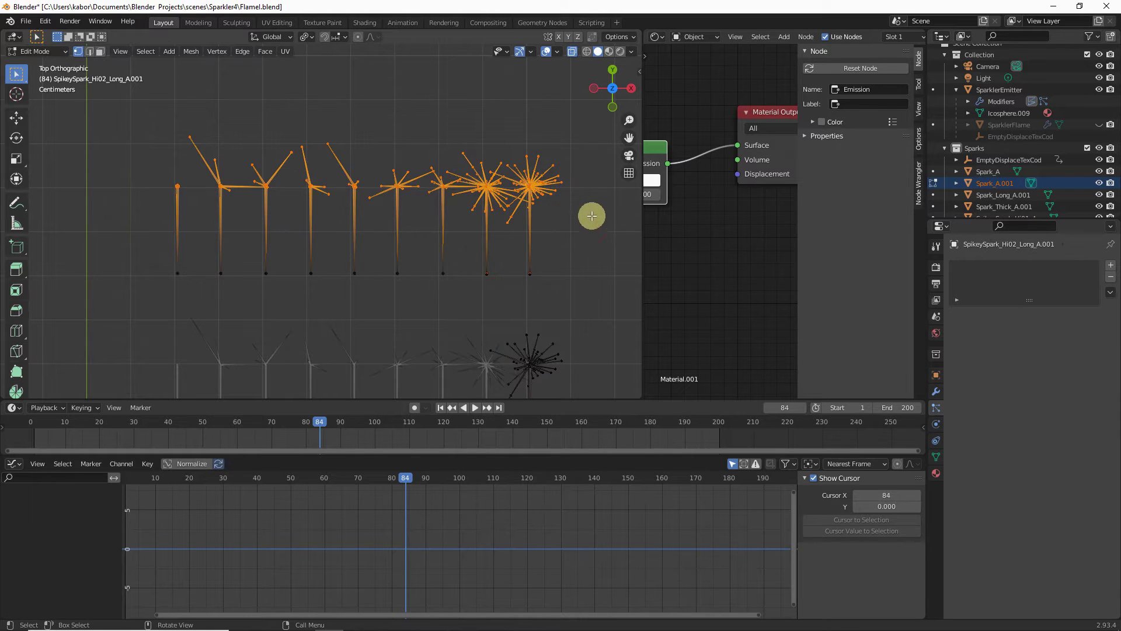
pyautogui.press('g')
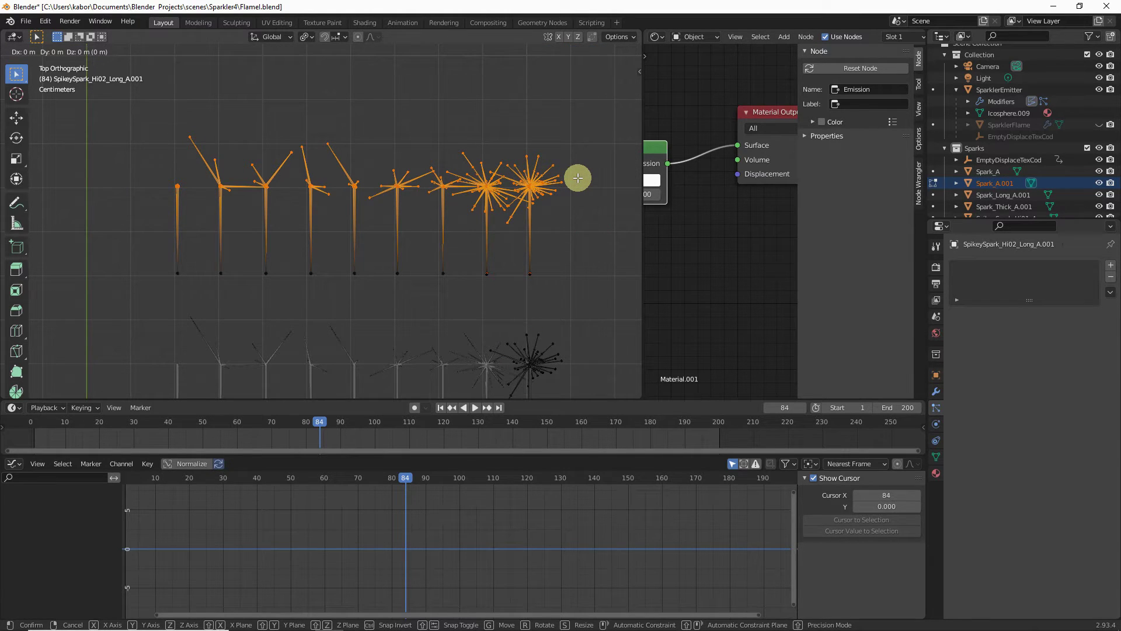
pyautogui.press('y')
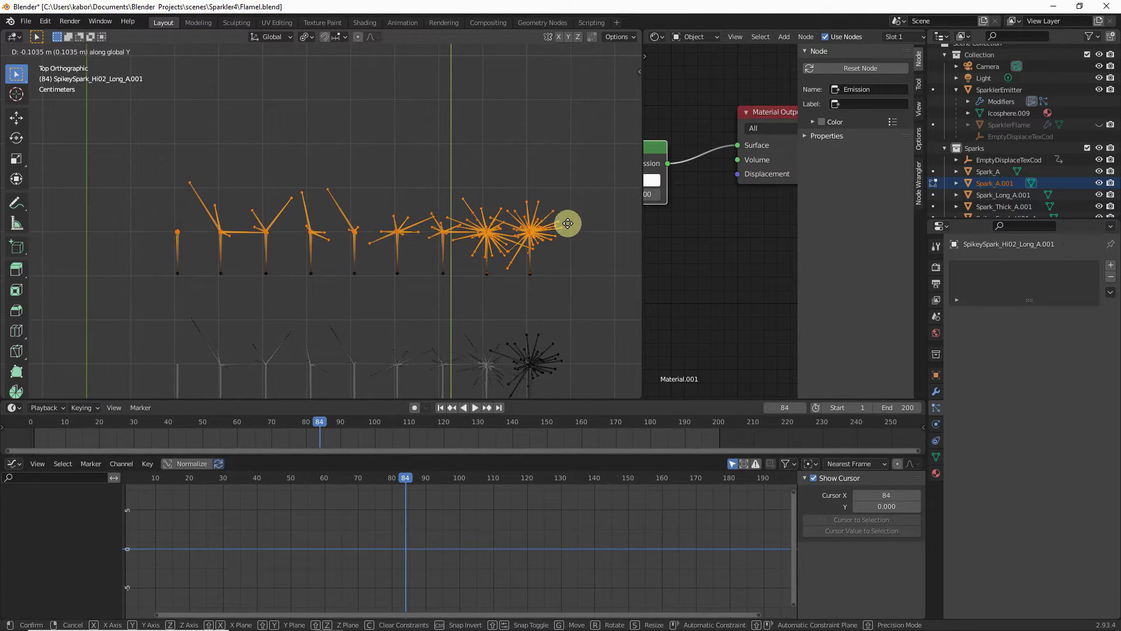
pyautogui.click(568, 226)
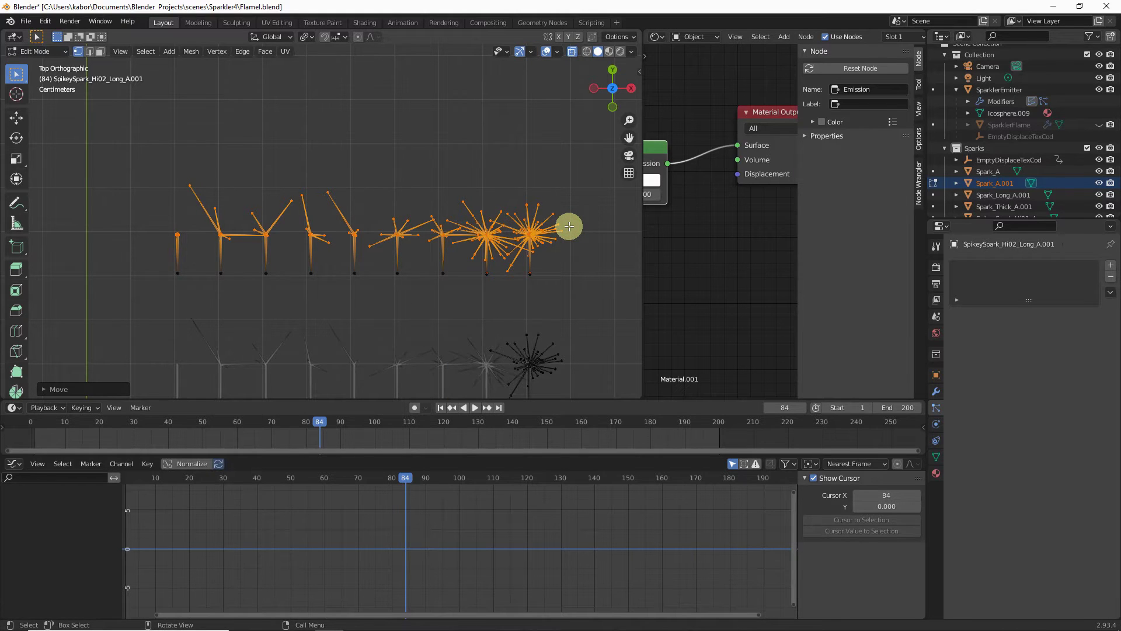
pyautogui.press('Tab')
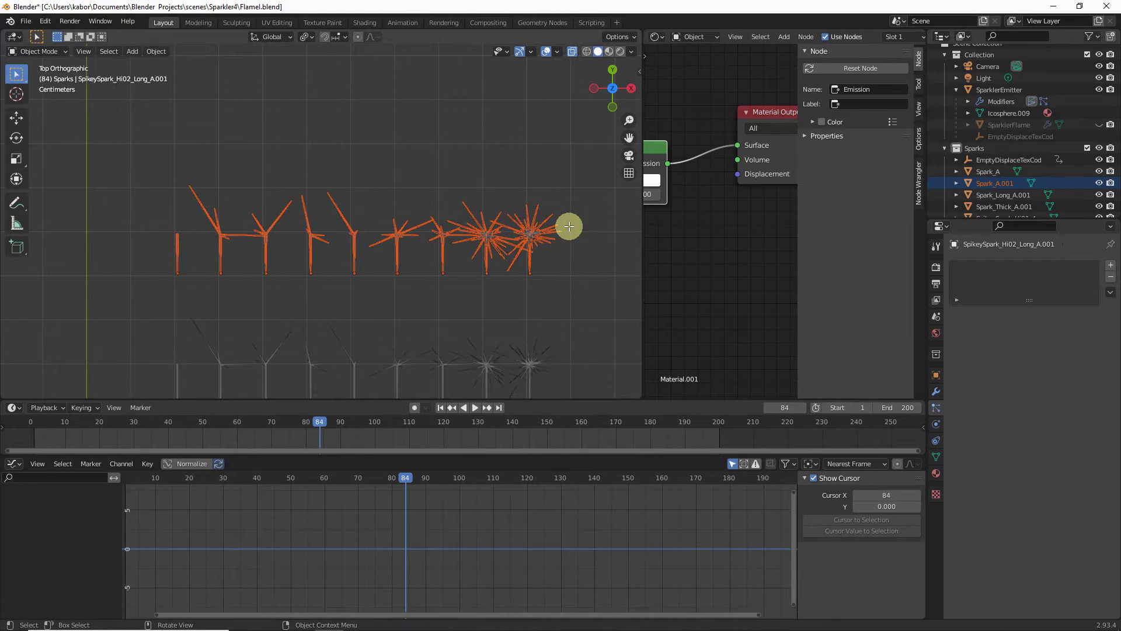
# Rename the first shortened spark, the plain one without spikes, as Spark_Short_A.001
pyautogui.click(175, 253)
pyautogui.scroll(5, 175, 253)
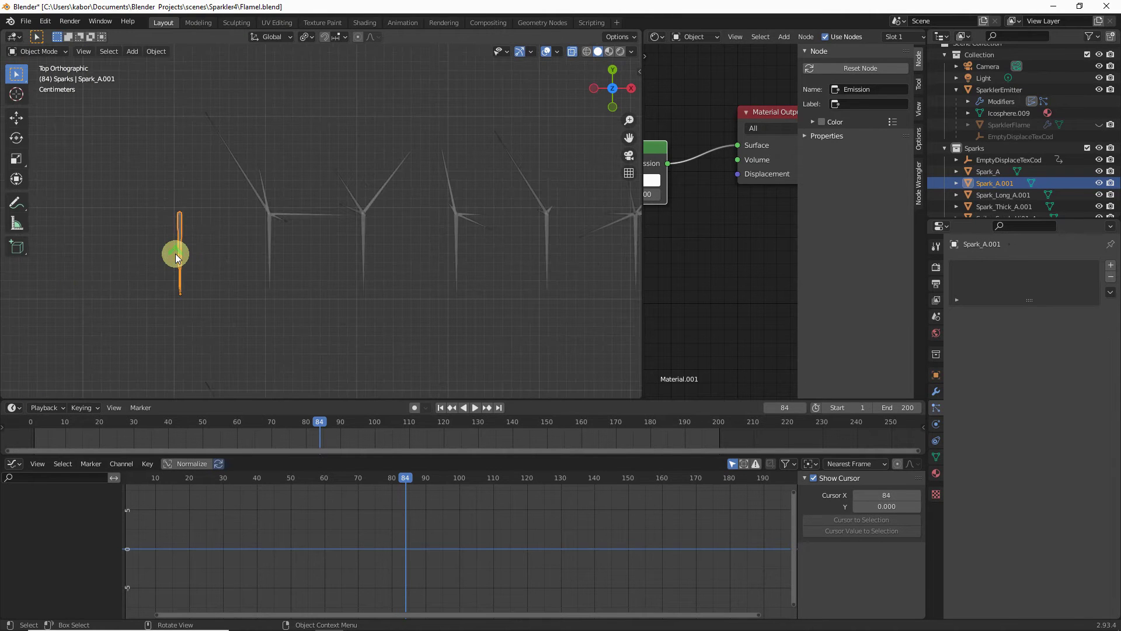
pyautogui.press('F2')
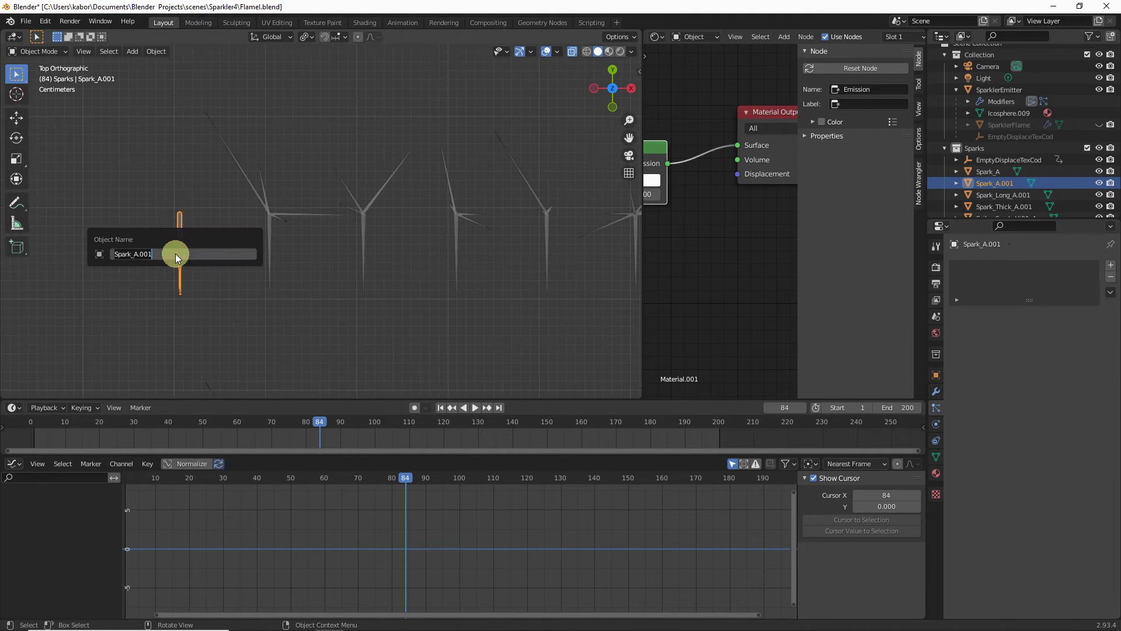
pyautogui.click(134, 253)
pyautogui.write('Short')
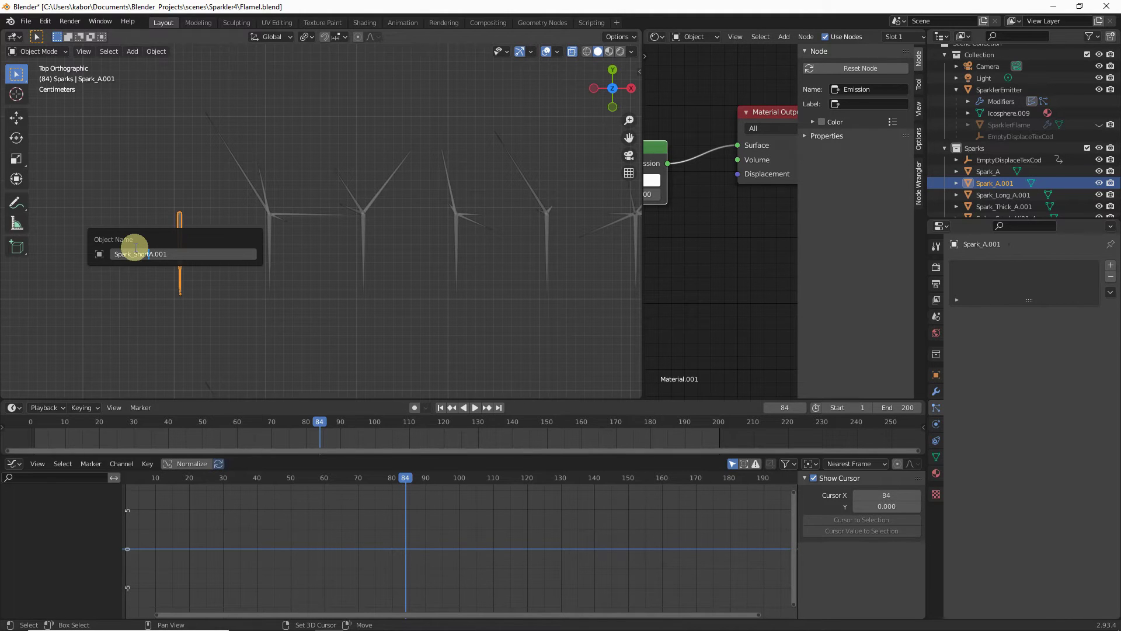
pyautogui.write('_')
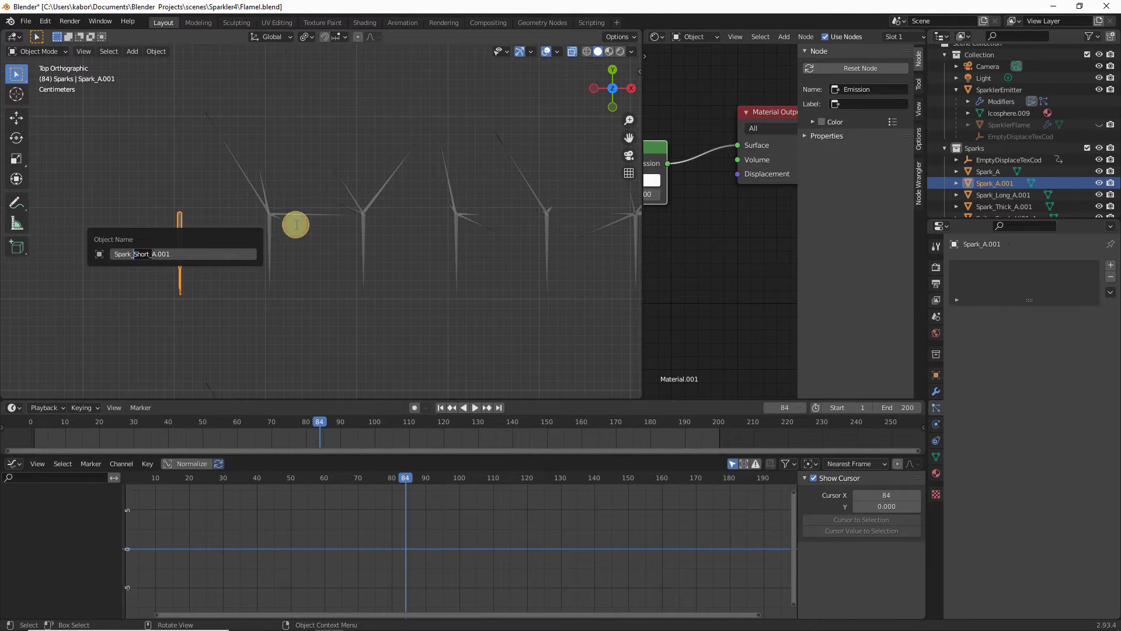
pyautogui.press('Return')
# Rename the second shortened spark as SpikeySpark_Low4_Short_A.001 and the third one as SpikeySpark_Low3_Short_A.001
pyautogui.click(267, 245)
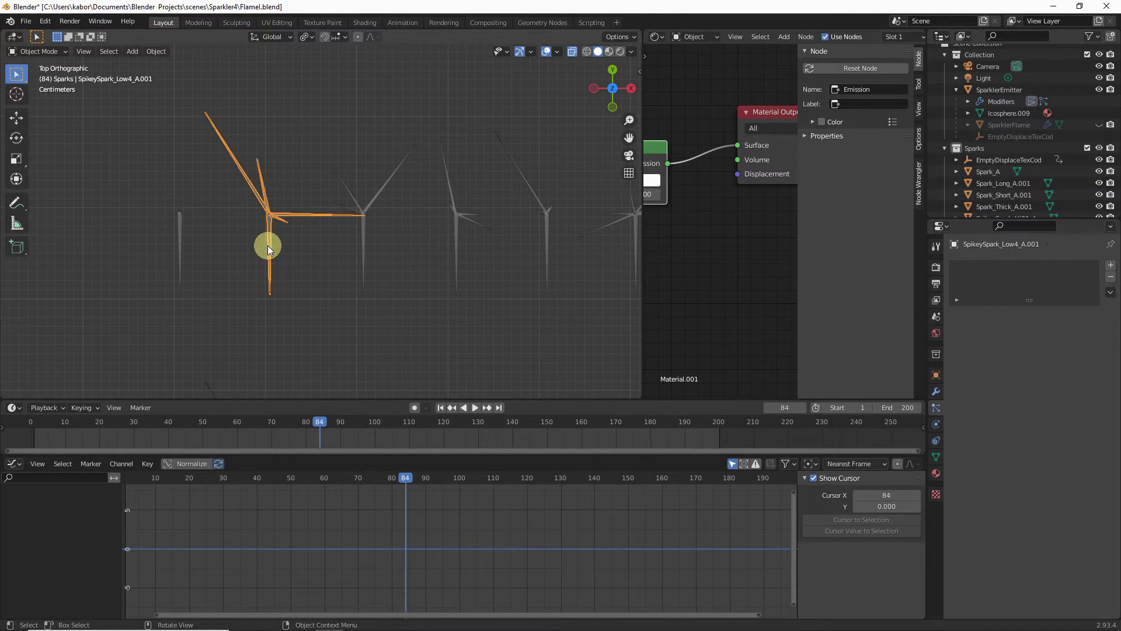
pyautogui.press('F2')
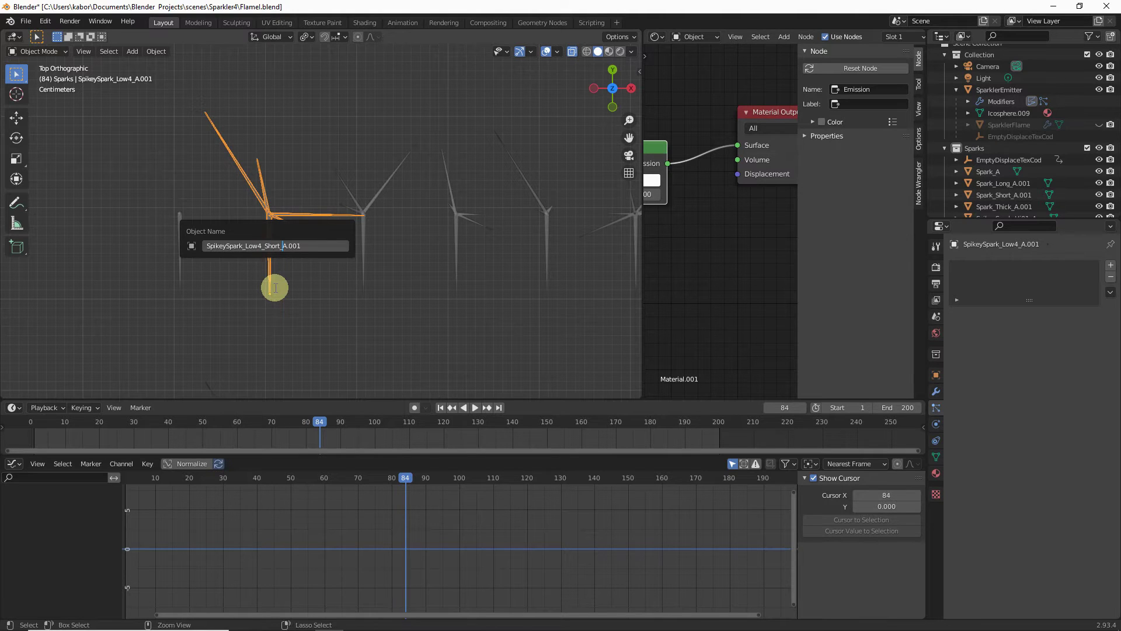
pyautogui.press('Return')
pyautogui.click(366, 279)
pyautogui.press('F2')
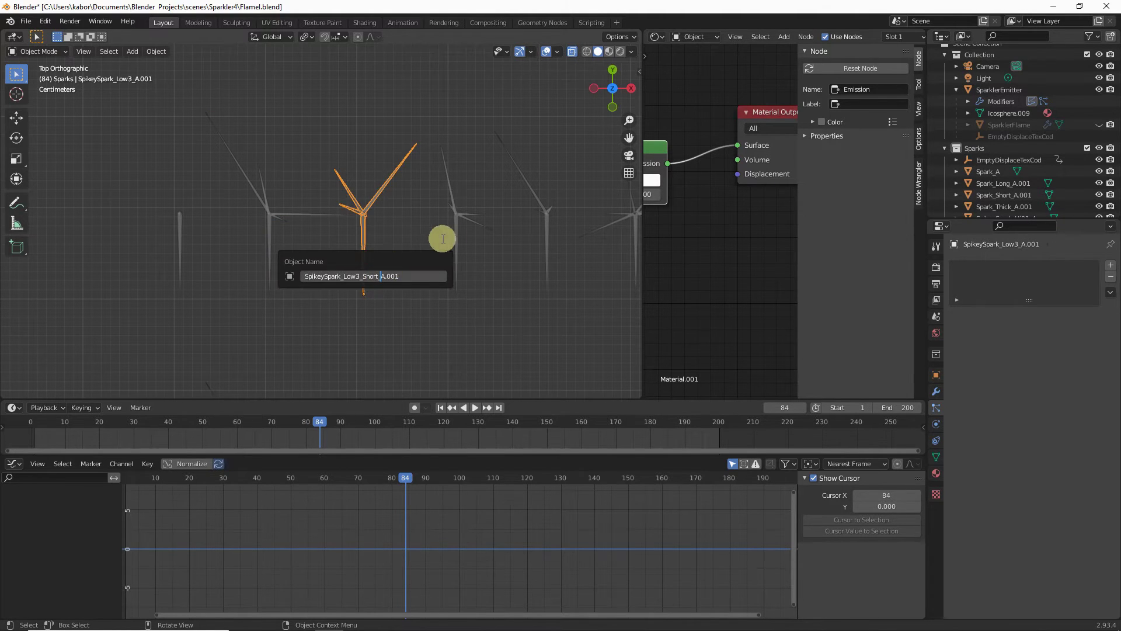
pyautogui.press('Return')
# Insert "Short_" before the "A" in the fourth shortened spark's name and rename the fifth as SpikeySpark_Low1_Short_A.001
pyautogui.click(455, 240)
pyautogui.press('F2')
pyautogui.press('Return')
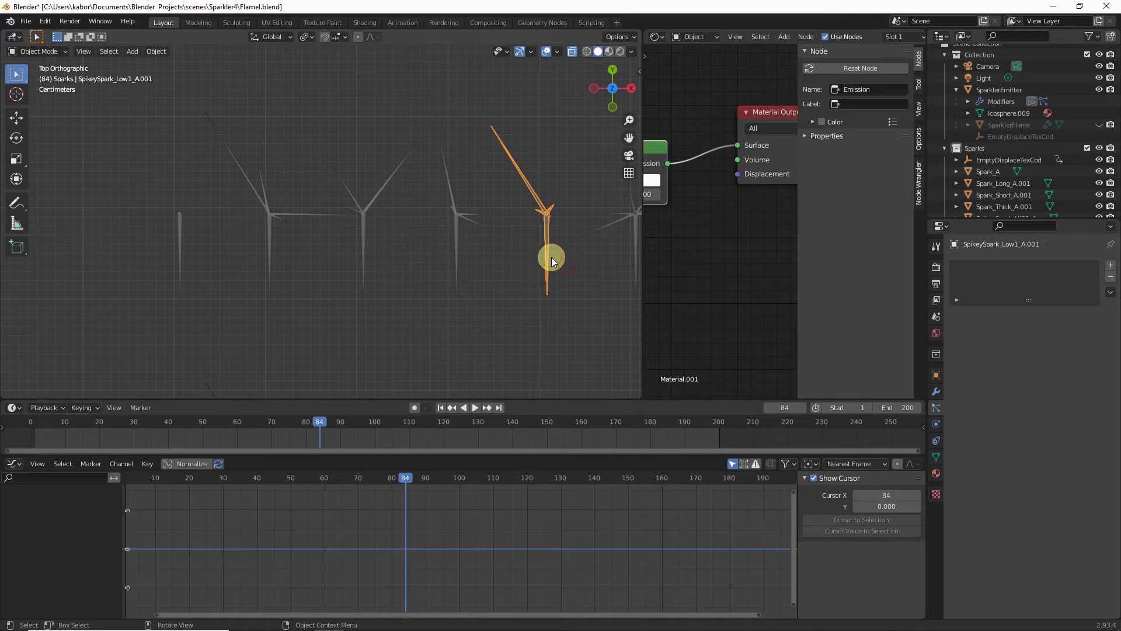
pyautogui.click(545, 253)
pyautogui.press('F2')
pyautogui.press('Return')
# Insert "Short_" before the "A" in the names of the sixth shortened spark and the seventh one, SpikeySpark_Med02_A.001
pyautogui.keyDown('shift'); pyautogui.moveTo(559, 336); pyautogui.dragTo(147, 301, button='middle'); pyautogui.keyUp('shift')
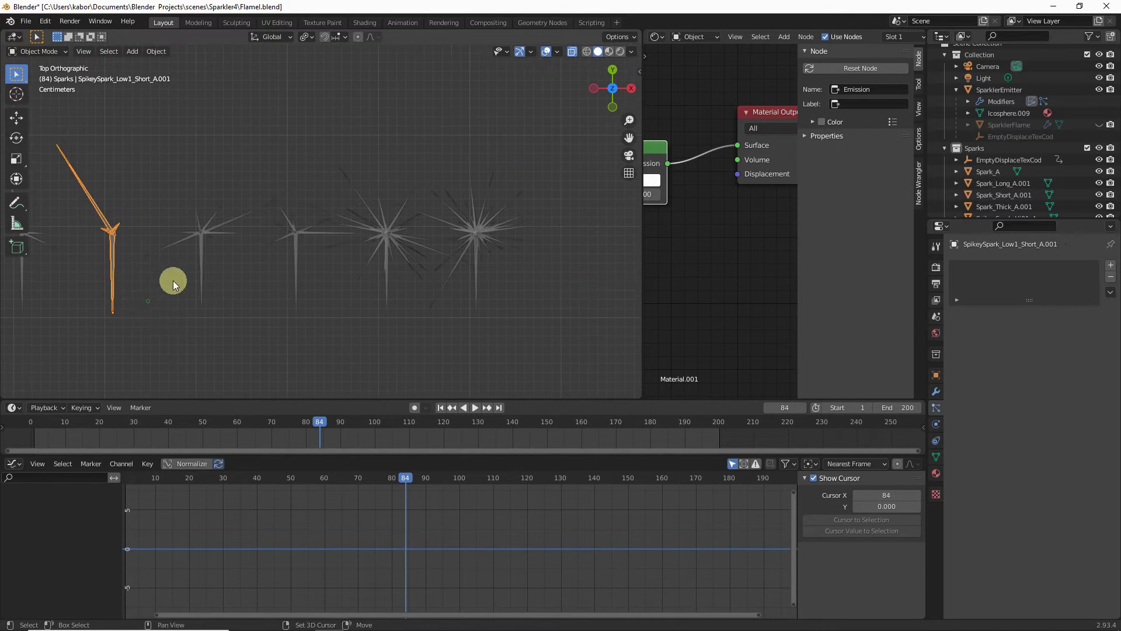
pyautogui.click(205, 266)
pyautogui.press('F2')
pyautogui.press('Return')
pyautogui.click(294, 288)
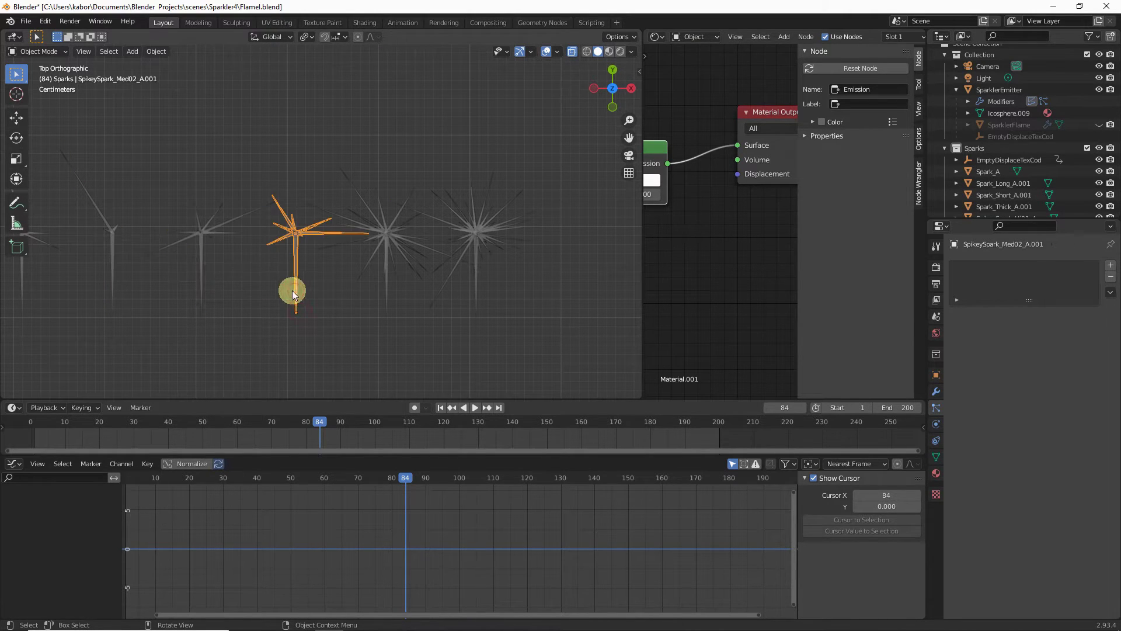
pyautogui.press('F2')
pyautogui.click(296, 290)
pyautogui.press('Return')
# Insert "Short_" before the "A" in the eighth shortened spark's name and rename the ninth as SpikeySpark_Hi02_Short_A.001
pyautogui.click(388, 232)
pyautogui.press('F2')
pyautogui.click(382, 247)
pyautogui.write('Short_')
pyautogui.press('Return')
pyautogui.click(471, 283)
pyautogui.press('F2')
pyautogui.click(472, 283)
pyautogui.write('Short_')
pyautogui.press('Return')
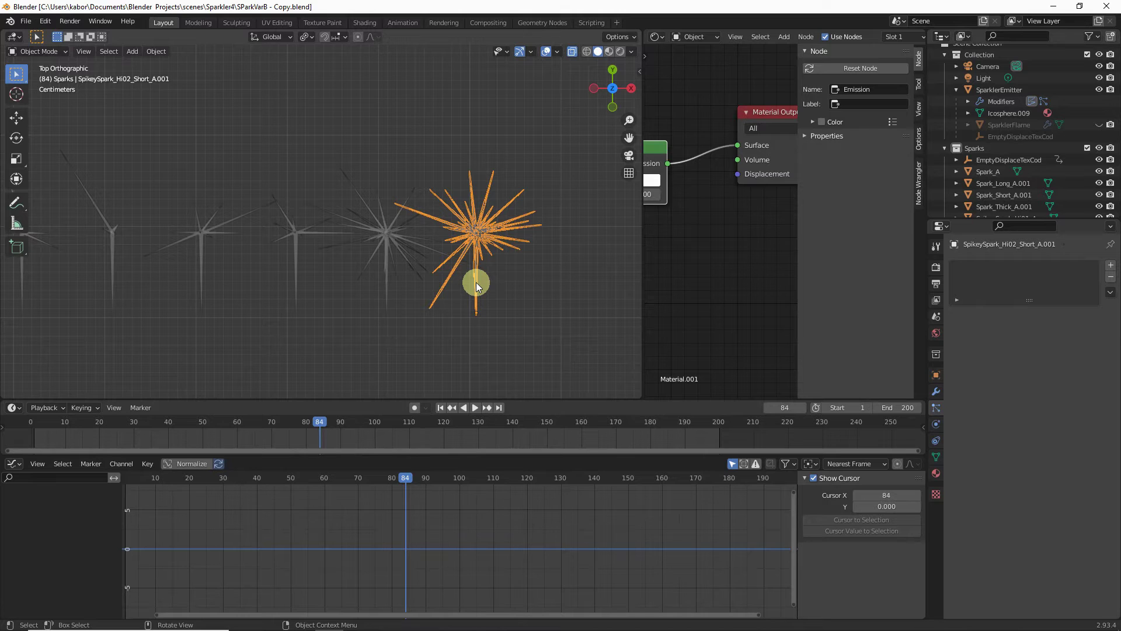
pyautogui.scroll(-7, 476, 285)
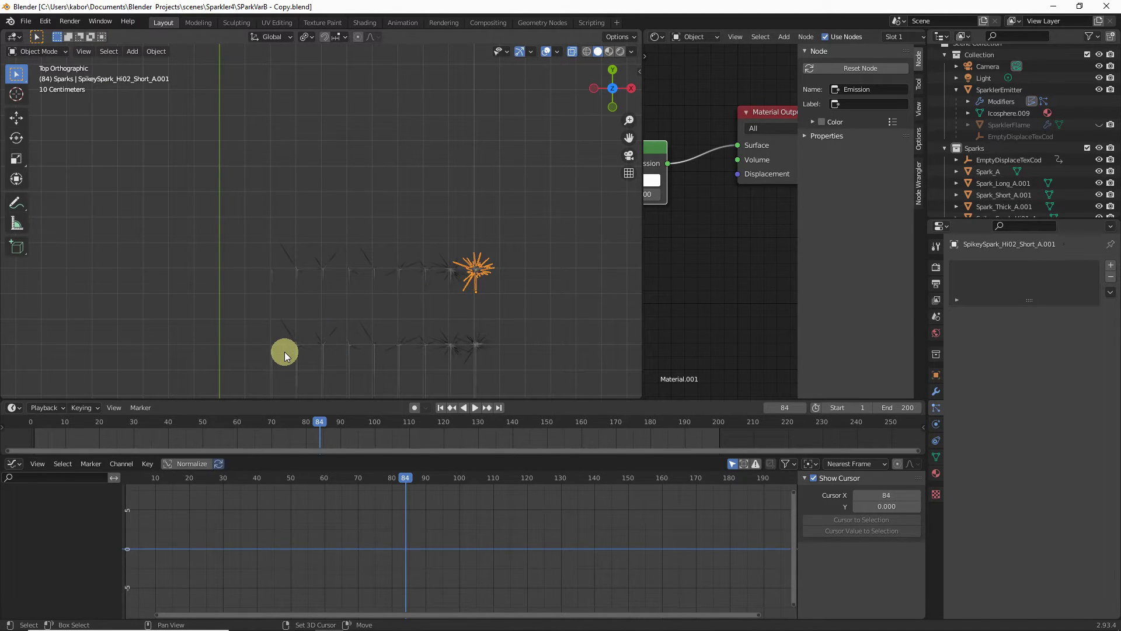
pyautogui.keyDown('shift'); pyautogui.moveTo(285, 352); pyautogui.dragTo(373, 213, button='middle'); pyautogui.keyUp('shift')
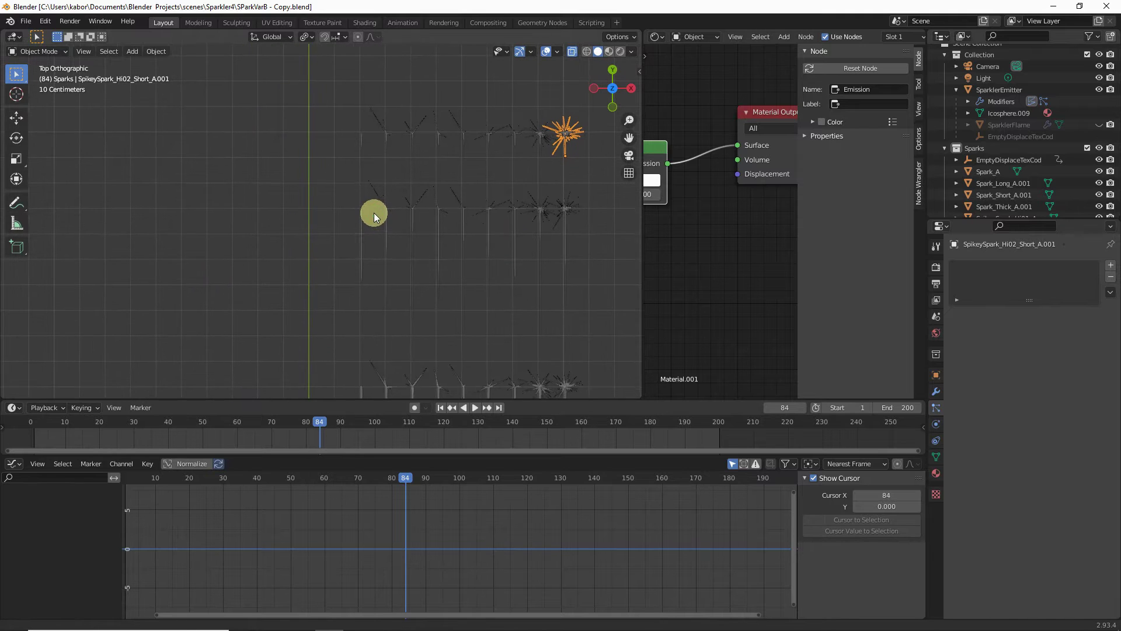
# Duplicate the single straight spark Spark_A and place the copy about 0.3 m away in the negative Y direction
pyautogui.keyDown('shift'); pyautogui.moveTo(398, 317); pyautogui.dragTo(380, 183, button='middle'); pyautogui.keyUp('shift')
pyautogui.keyDown('shift'); pyautogui.scroll(-3, 382, 233); pyautogui.keyUp('shift')
pyautogui.scroll(7, 334, 279)
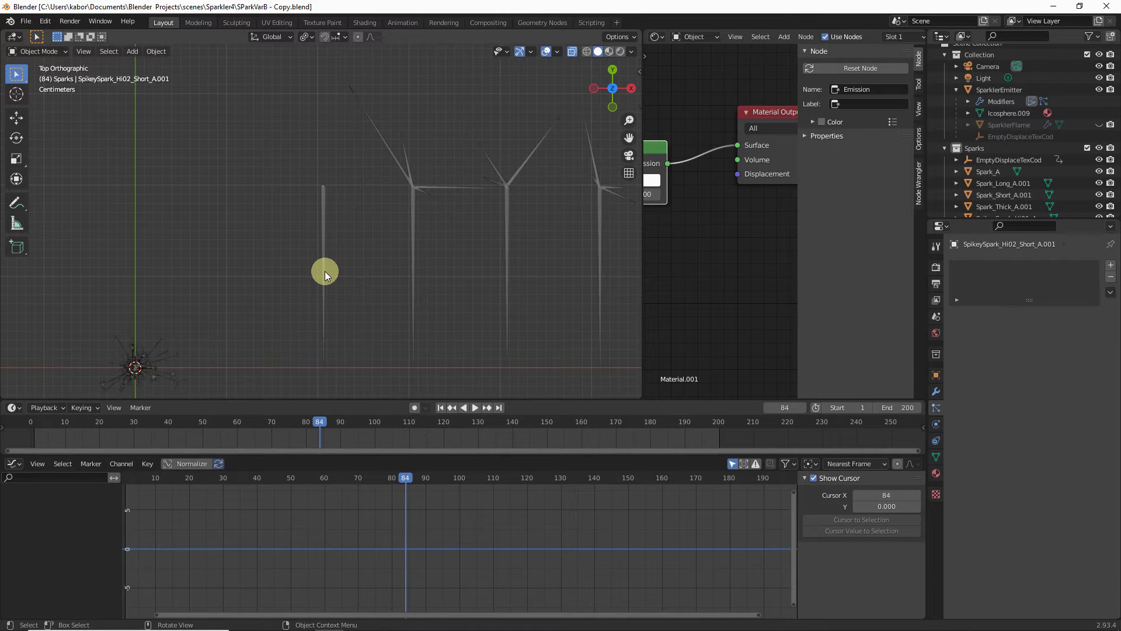
pyautogui.click(324, 271)
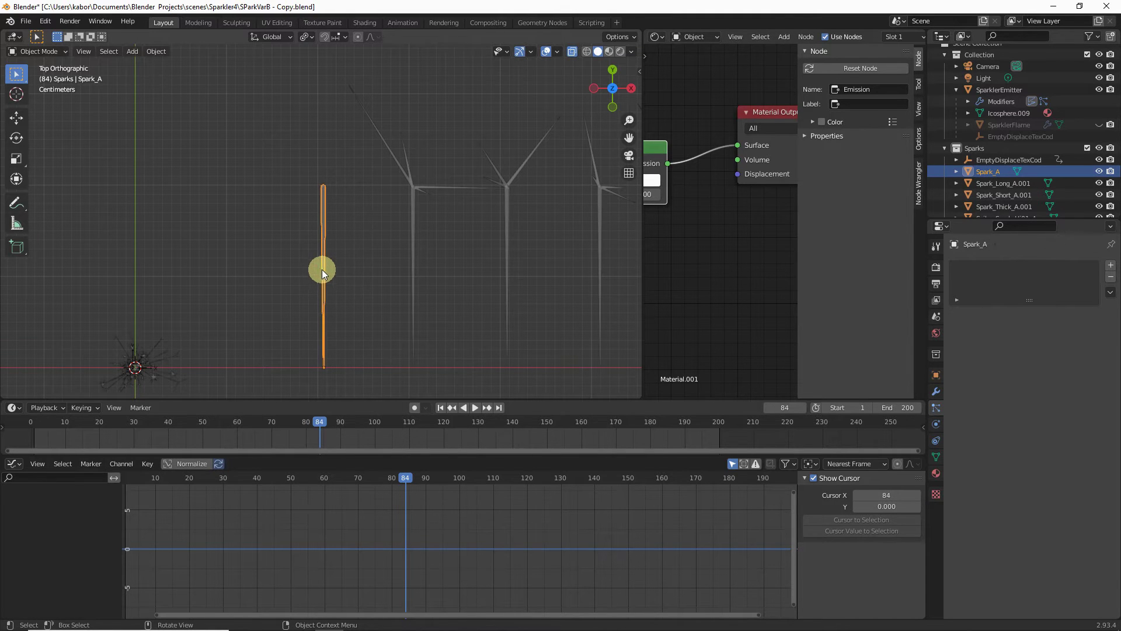
pyautogui.scroll(-3, 318, 267)
pyautogui.keyDown('shift'); pyautogui.moveTo(327, 306); pyautogui.dragTo(335, 220, button='middle'); pyautogui.keyUp('shift')
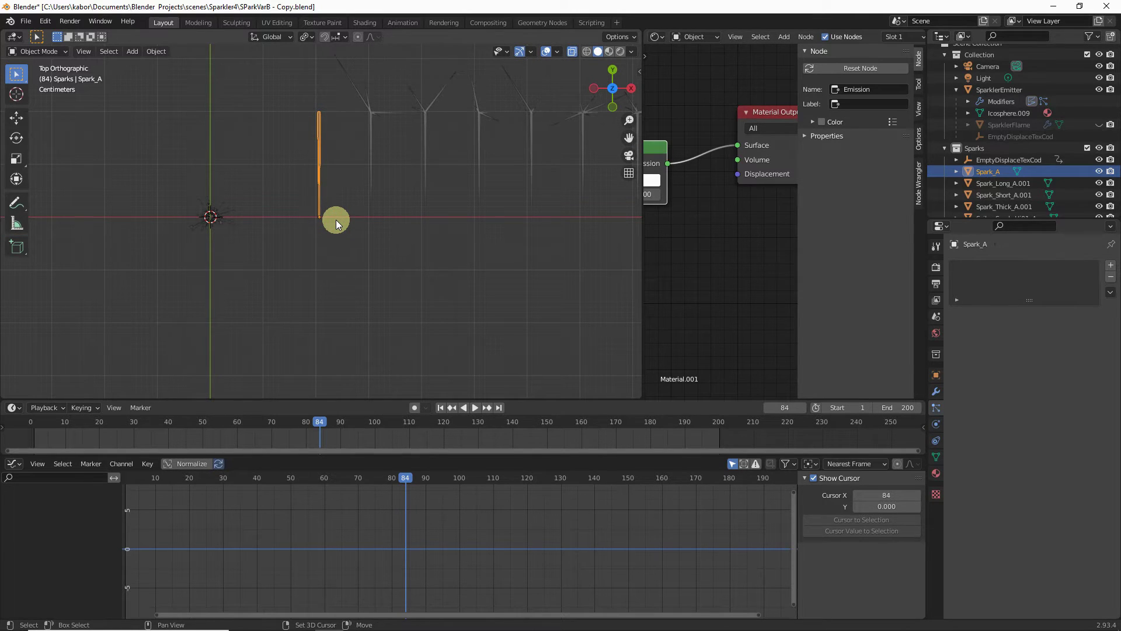
pyautogui.hotkey('shift', 'd')
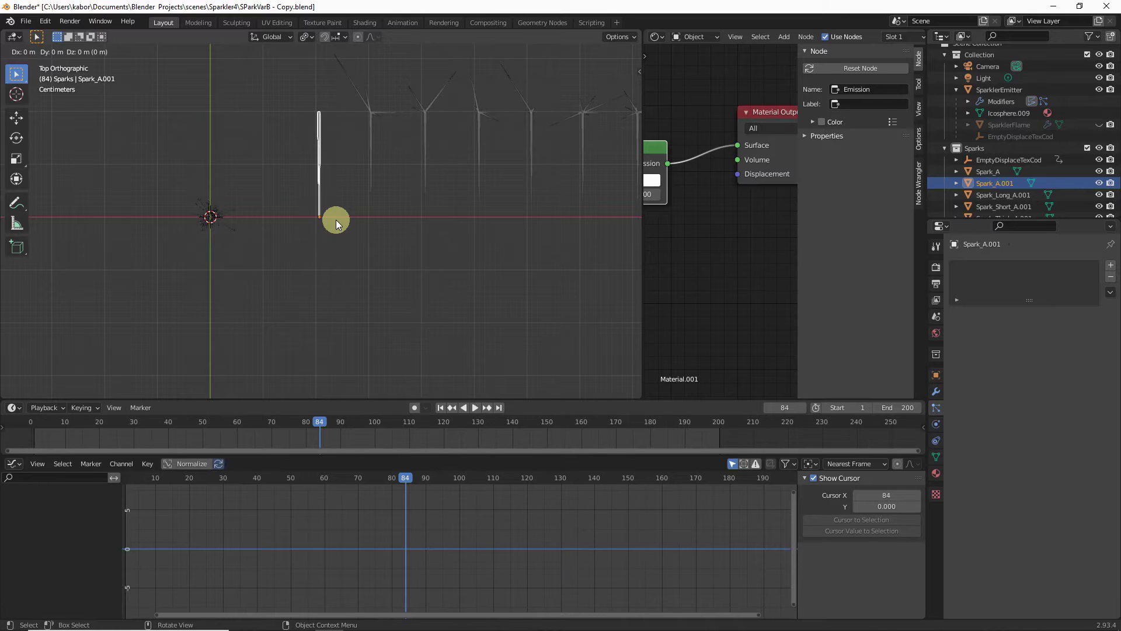
pyautogui.press('y')
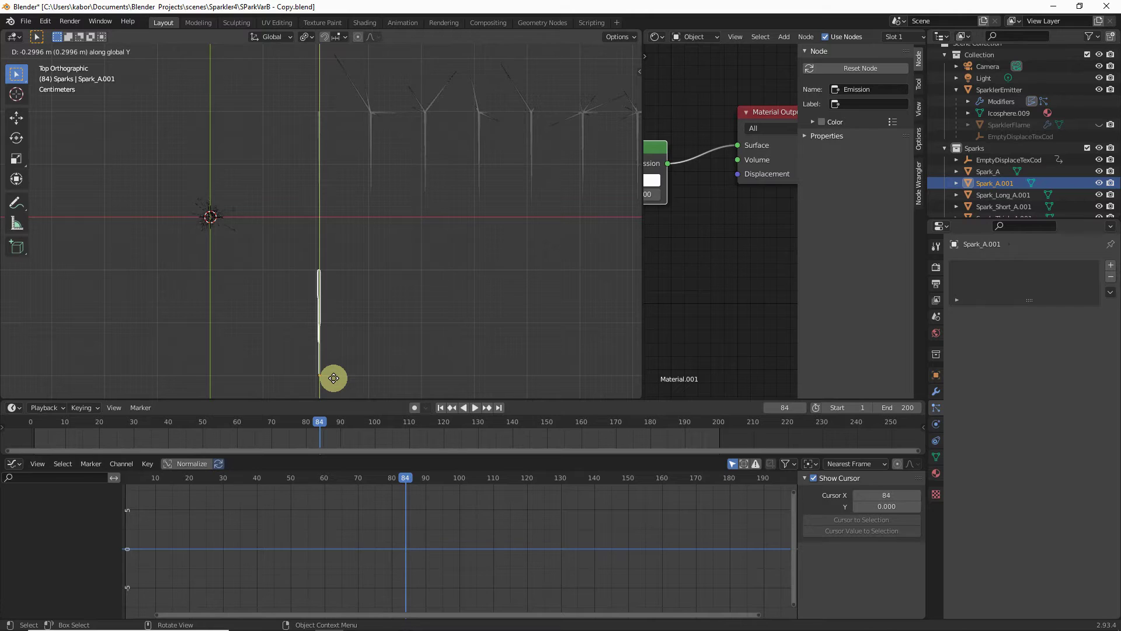
pyautogui.click(333, 378)
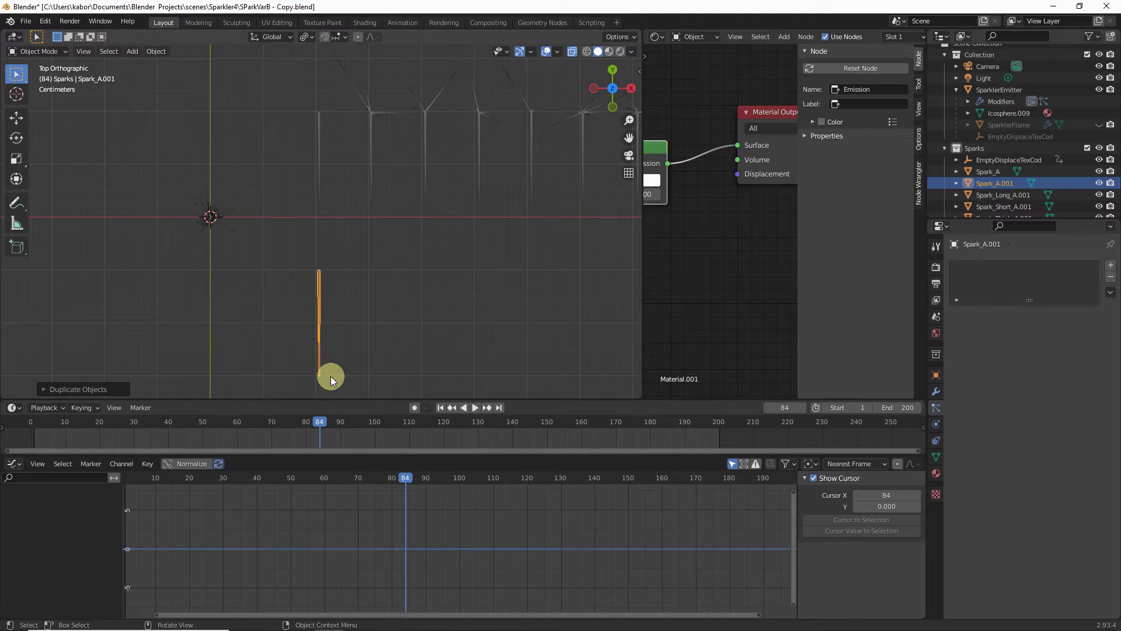
# Shorten the duplicated spark by moving its wide-end vertices about 0.15 m along negative Y toward the tip
pyautogui.scroll(3, 331, 380)
pyautogui.keyDown('shift'); pyautogui.moveTo(318, 356); pyautogui.dragTo(320, 299, button='middle'); pyautogui.keyUp('shift')
pyautogui.scroll(1, 333, 268)
pyautogui.scroll(1, 335, 270)
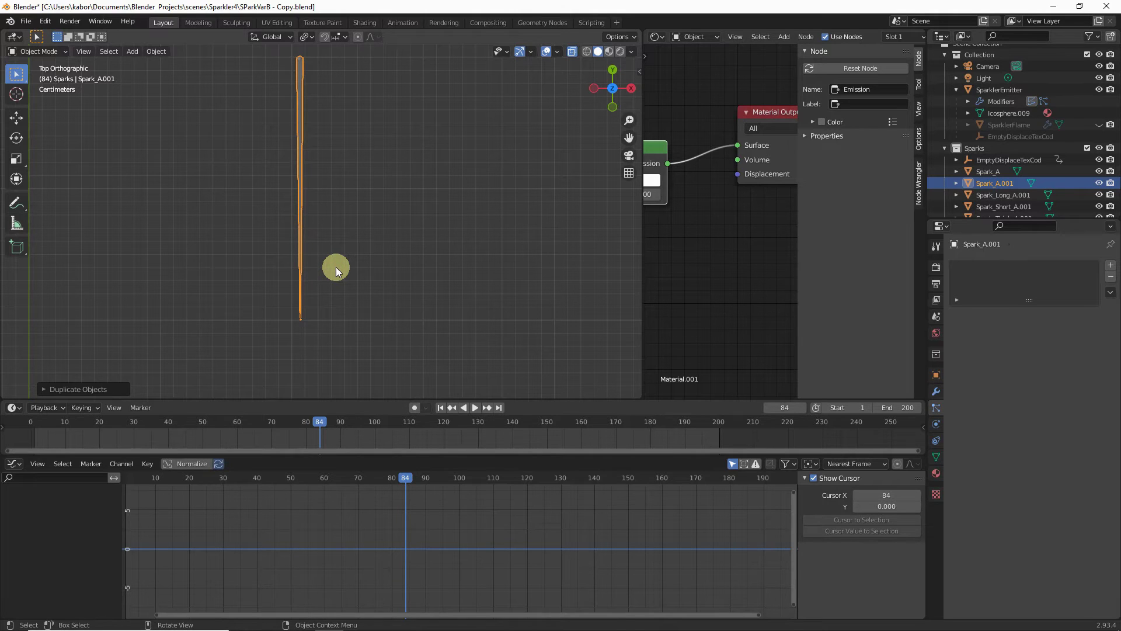
pyautogui.press('Tab')
pyautogui.keyDown('shift'); pyautogui.moveTo(328, 107); pyautogui.dragTo(326, 129, button='middle'); pyautogui.keyUp('shift')
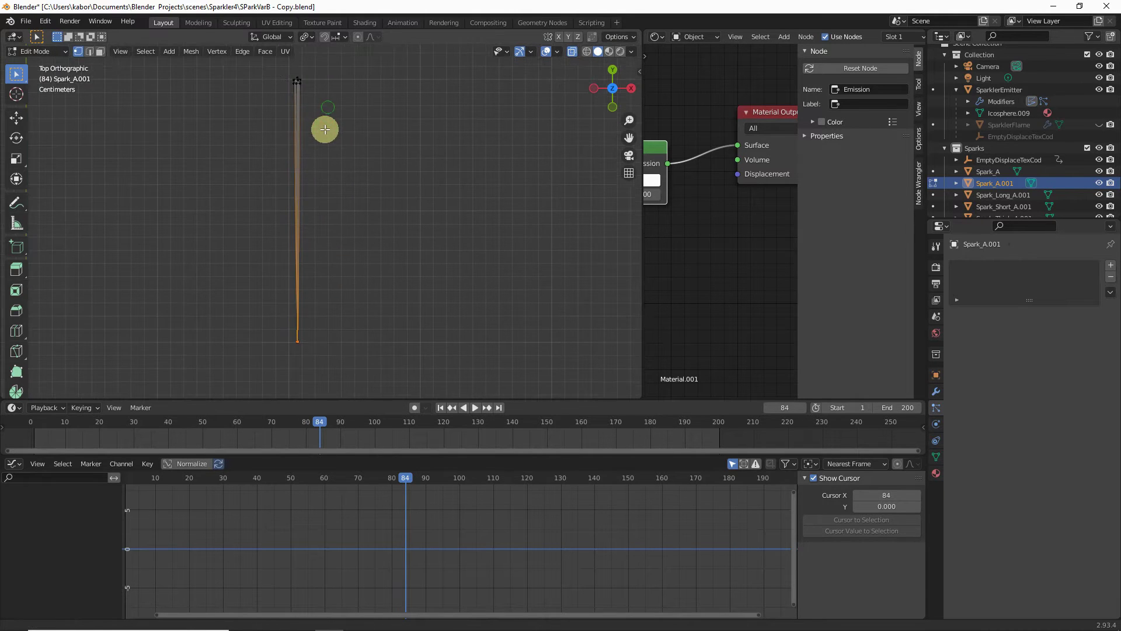
pyautogui.moveTo(279, 69); pyautogui.dragTo(358, 94)
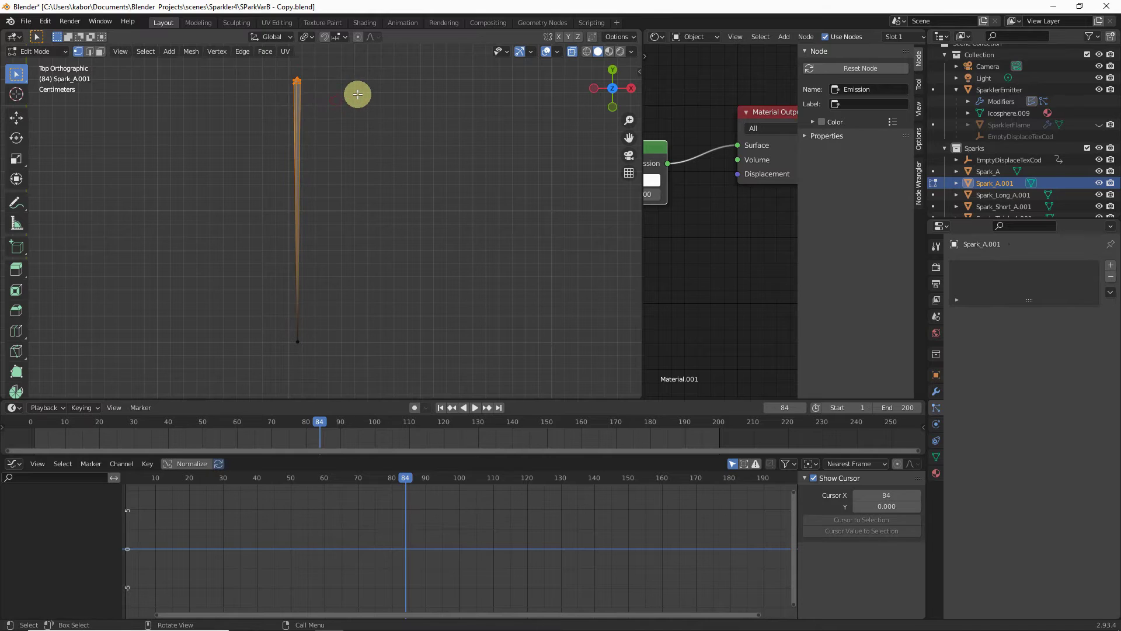
pyautogui.press('g')
pyautogui.press('y')
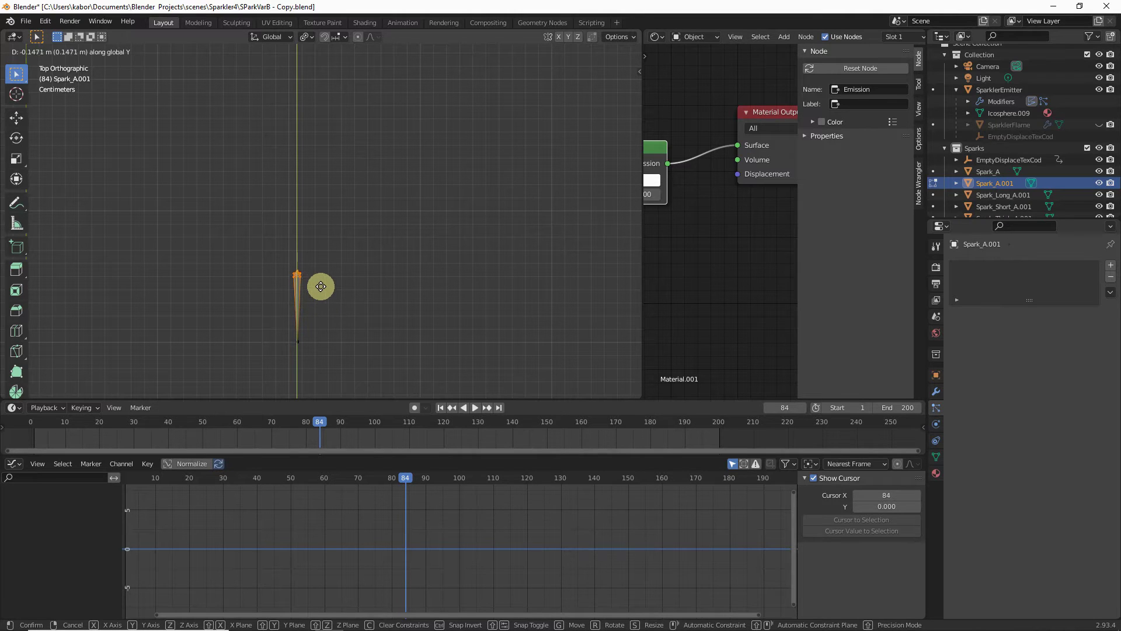
pyautogui.click(321, 288)
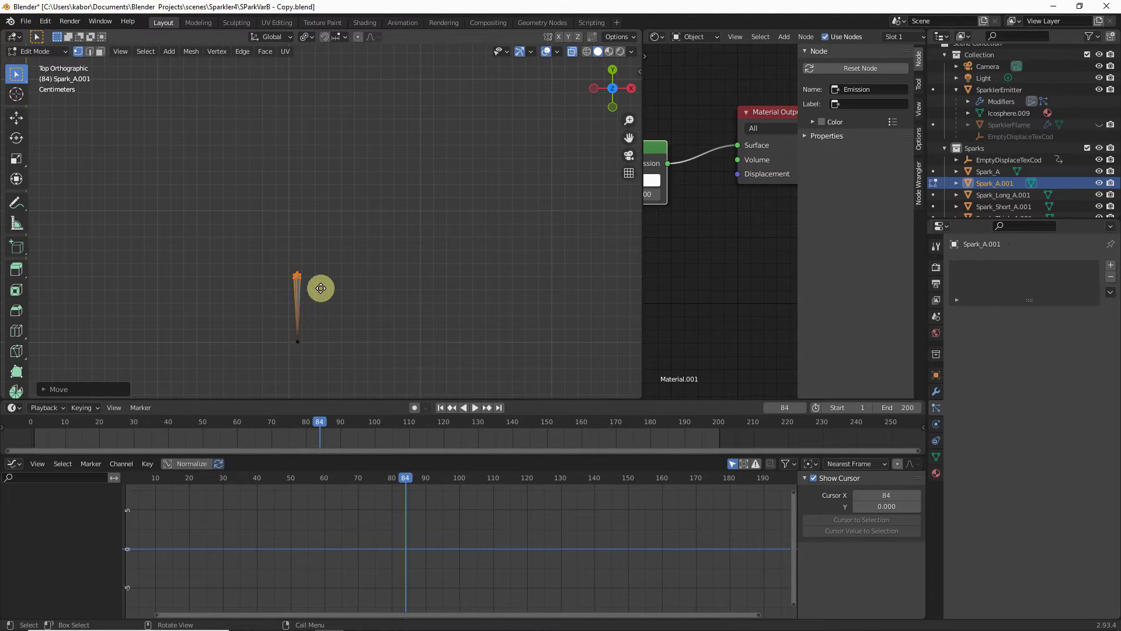
pyautogui.press('Tab')
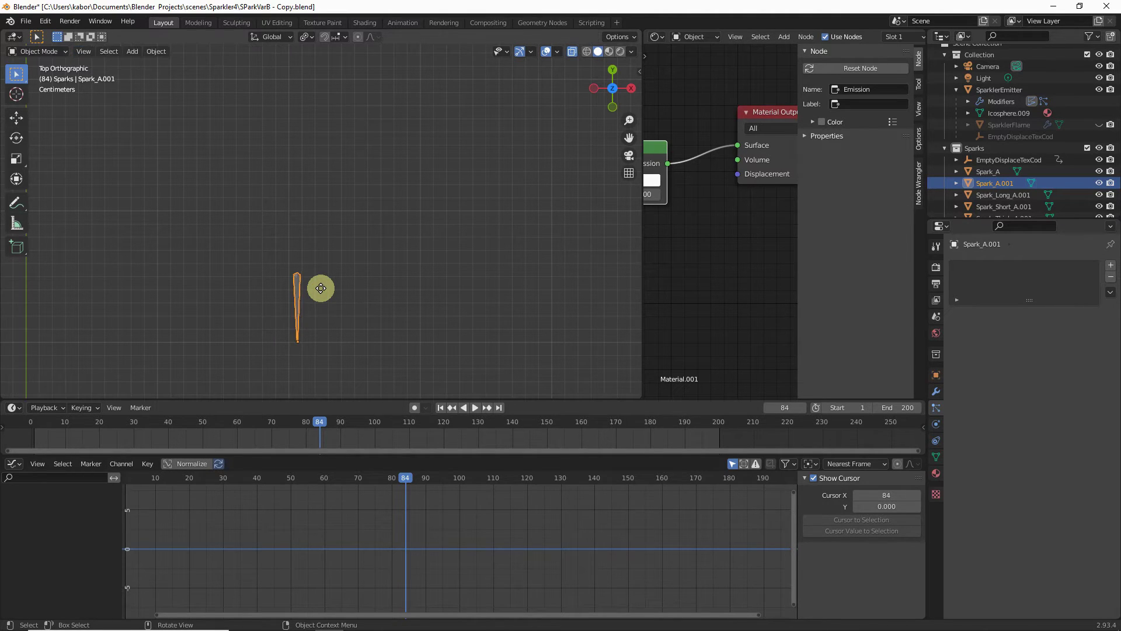
# Duplicate the shortened spark and place the copy about 0.09 m away along positive X
pyautogui.keyDown('shift'); pyautogui.moveTo(321, 288); pyautogui.dragTo(223, 289, button='middle'); pyautogui.keyUp('shift')
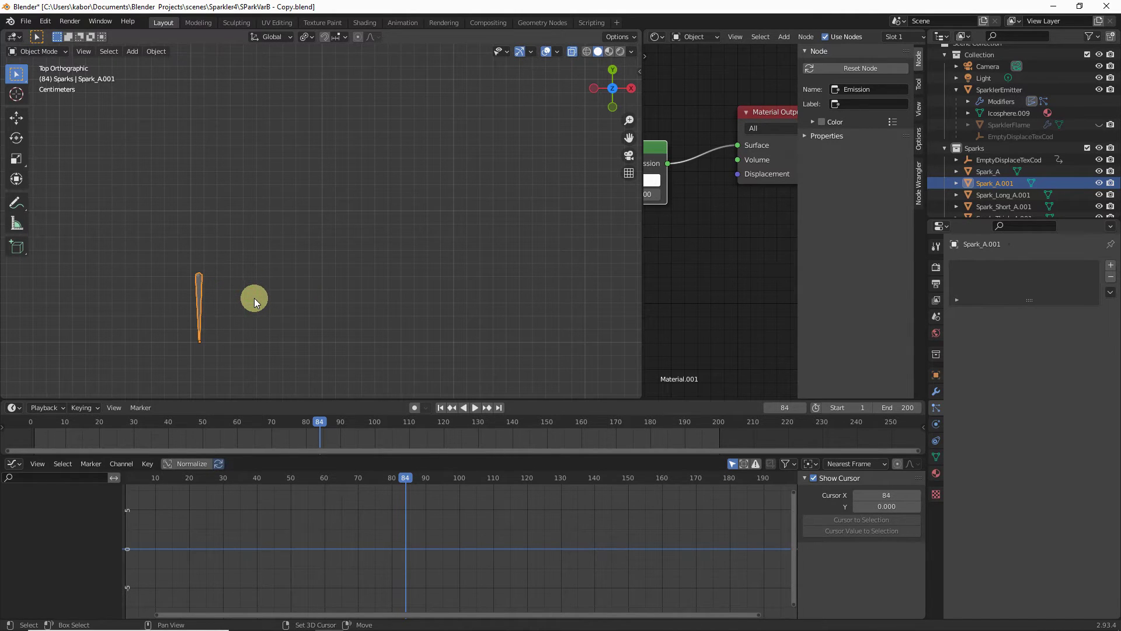
pyautogui.hotkey('shift', 'd')
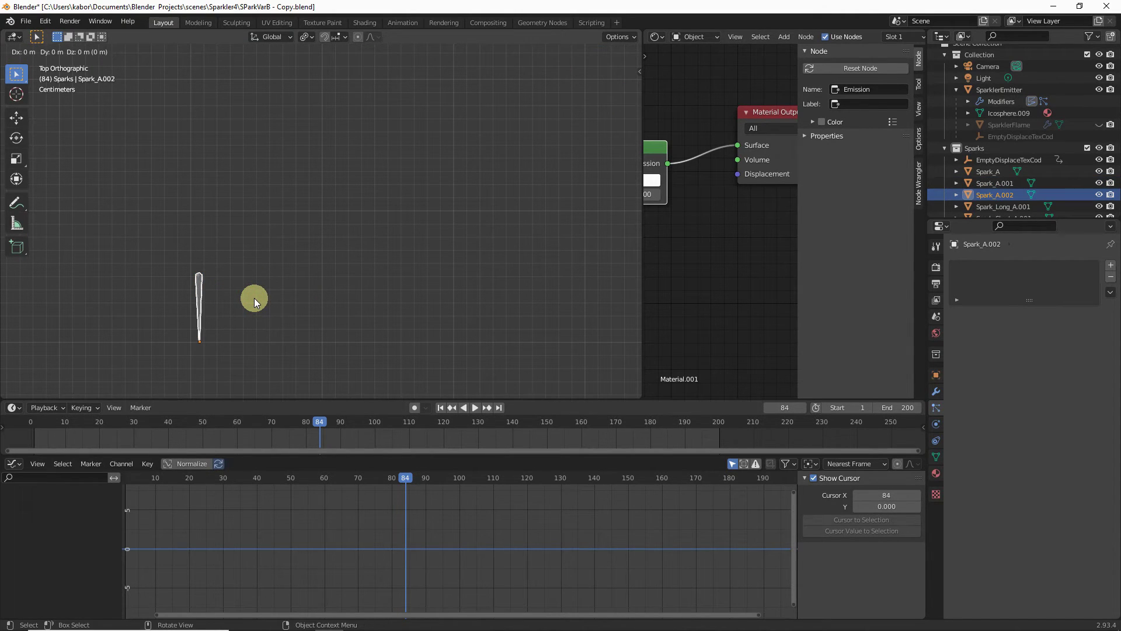
pyautogui.press('x')
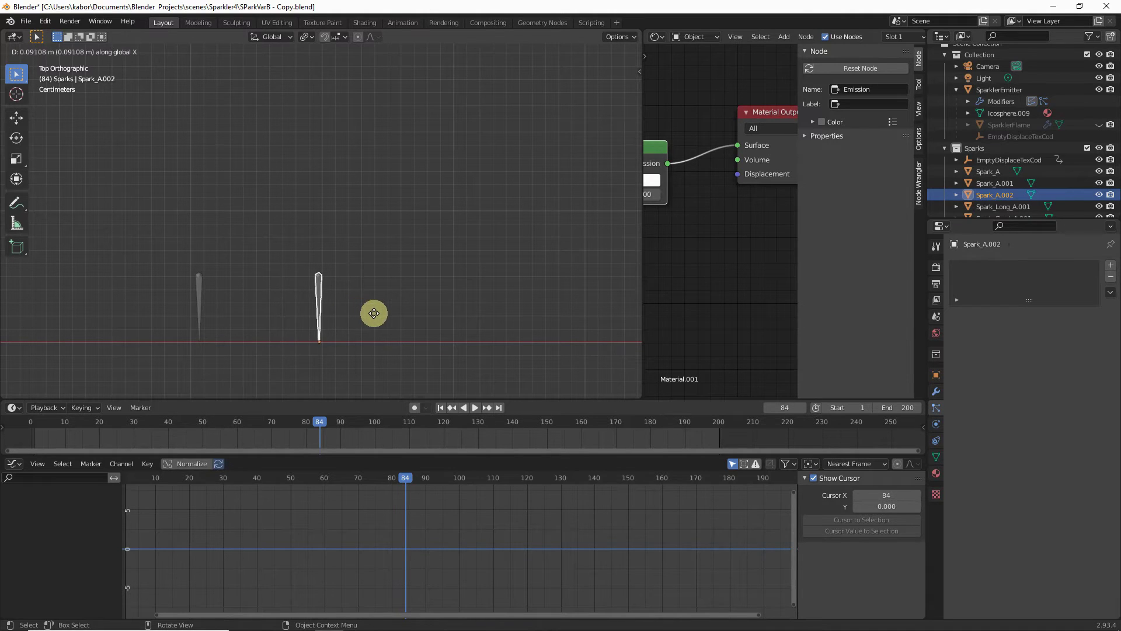
pyautogui.click(378, 312)
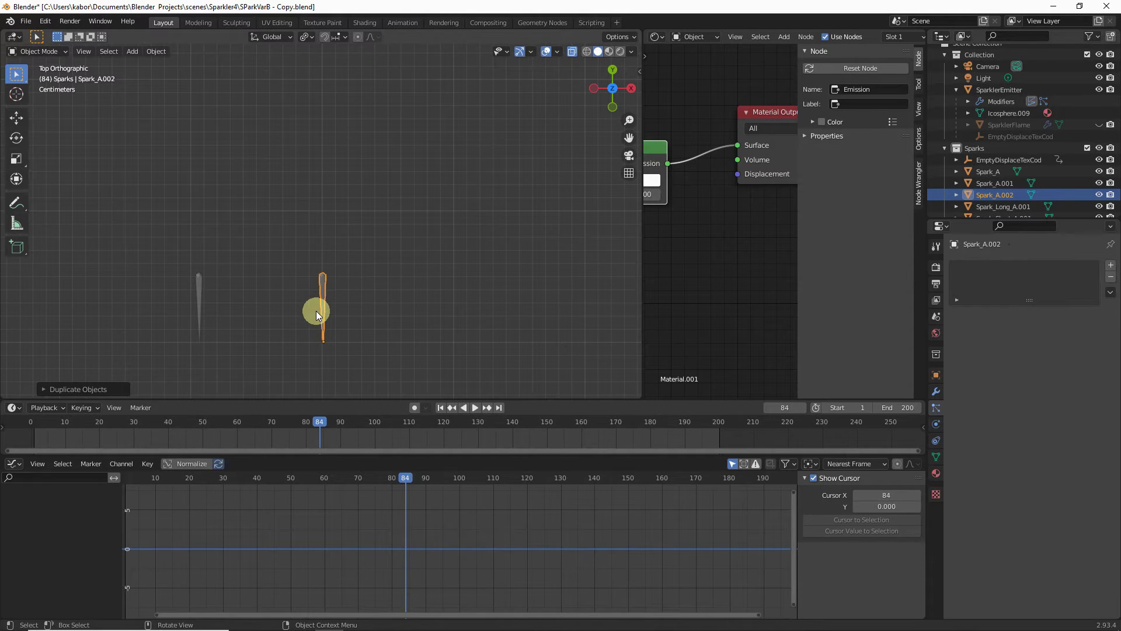
# Widen the pointed end of the new spark copy by scaling its tip vertices by about 6.5
pyautogui.press('Tab')
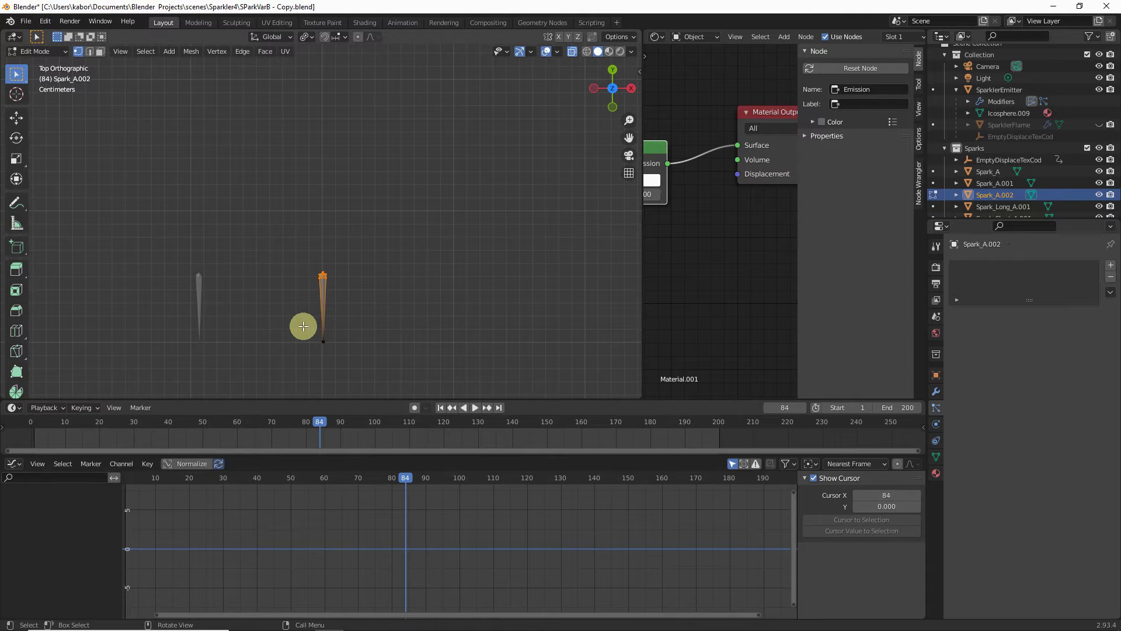
pyautogui.click(351, 359)
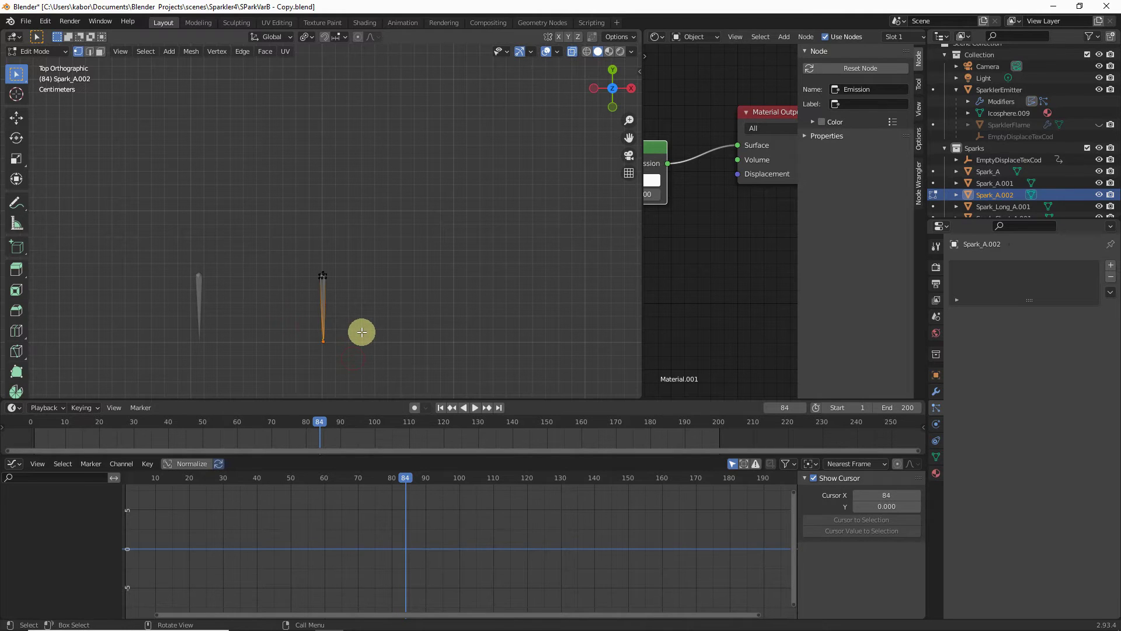
pyautogui.press('s')
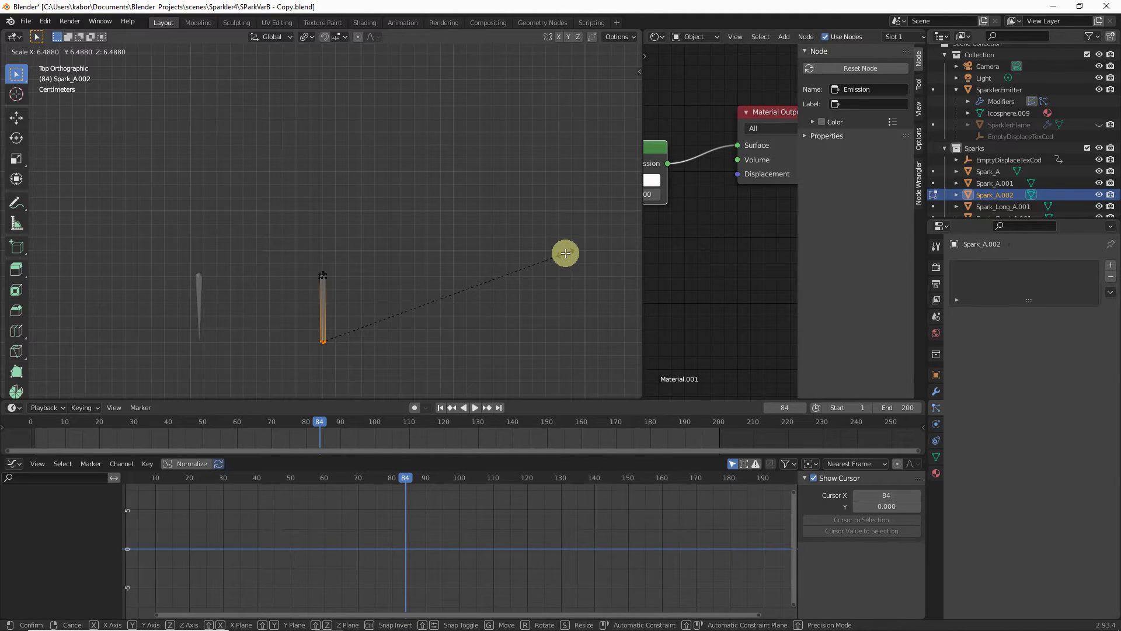
pyautogui.click(565, 253)
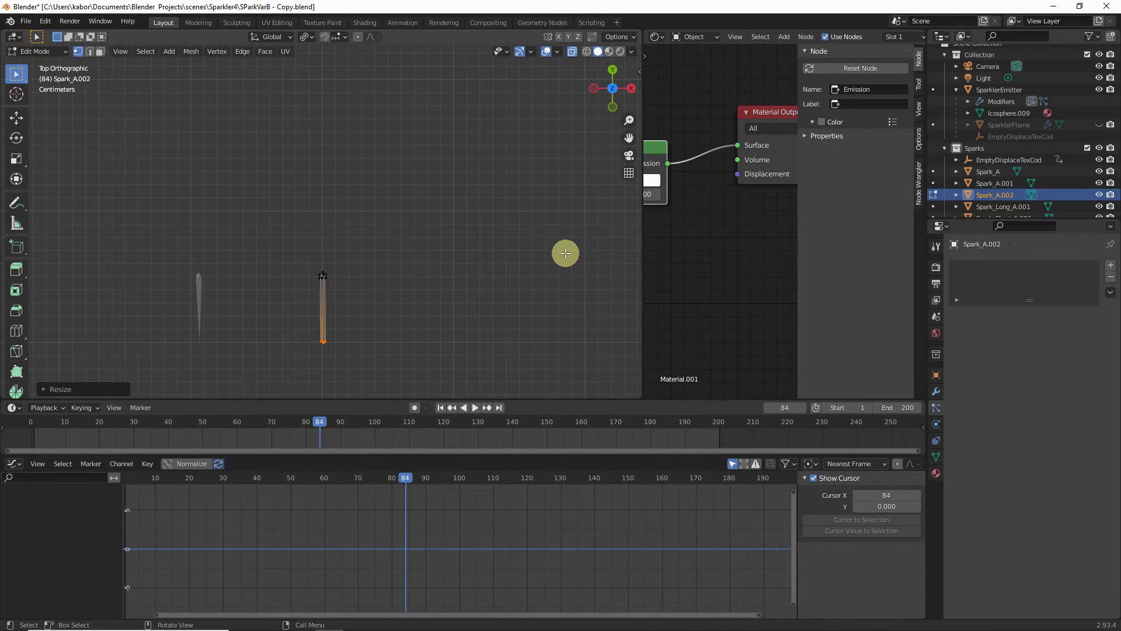
pyautogui.press('Tab')
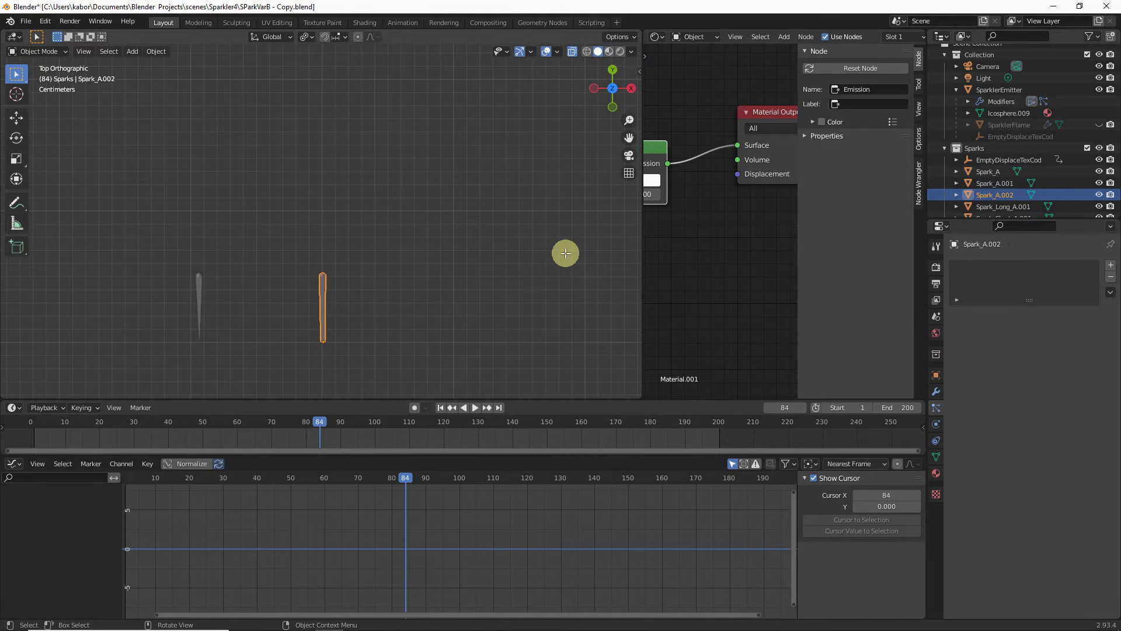
# Snap the 3D cursor to the origin of the selected widened spark
pyautogui.press('shift')
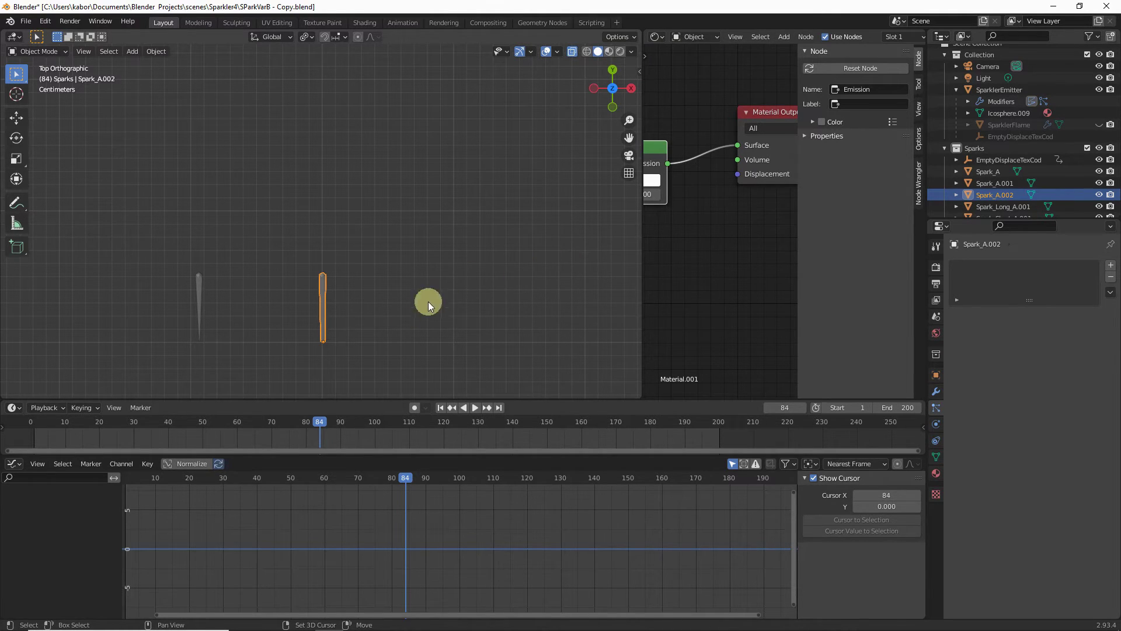
pyautogui.hotkey('shift', 's')
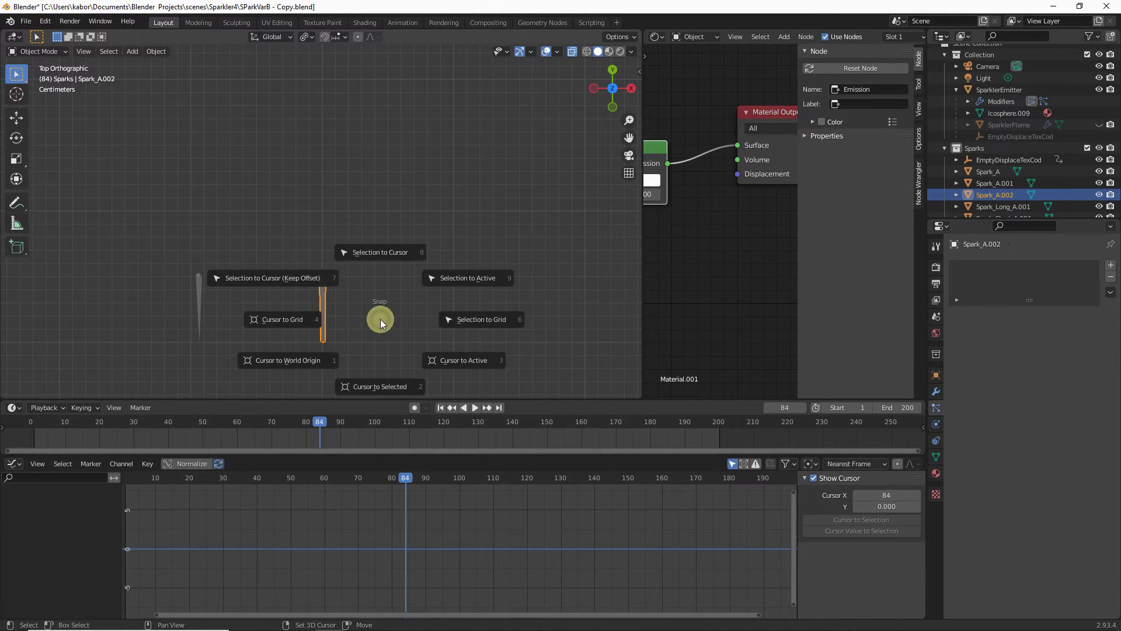
pyautogui.click(373, 388)
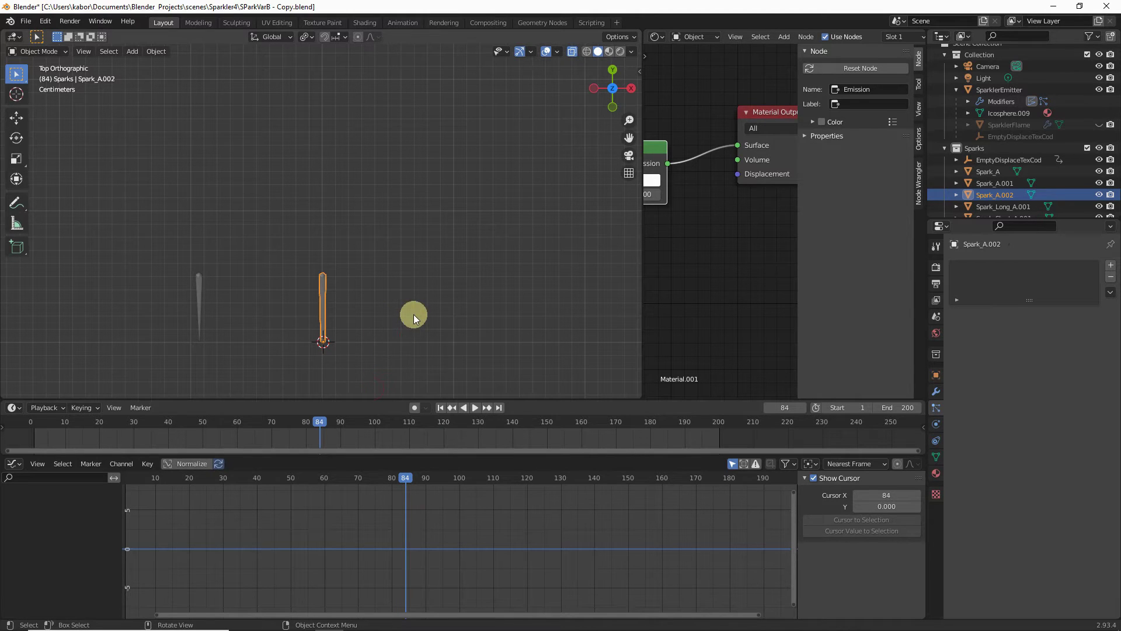
# Add an ico sphere with a 1 cm radius at the 3D cursor
pyautogui.keyDown('shift'); pyautogui.moveTo(409, 325); pyautogui.dragTo(328, 274, button='middle'); pyautogui.keyUp('shift')
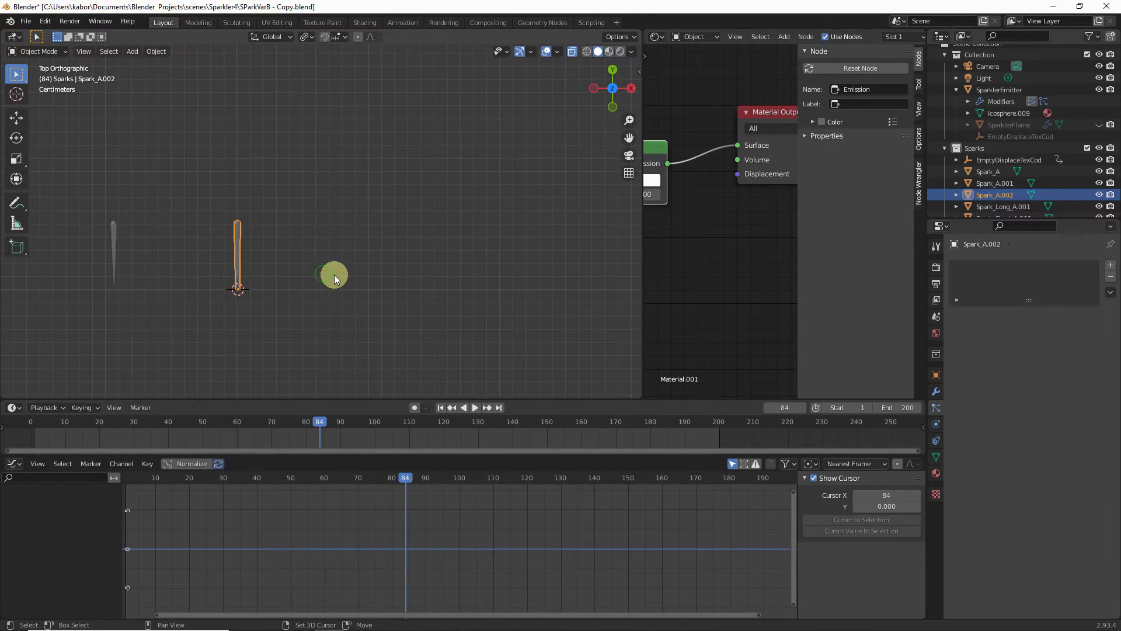
pyautogui.hotkey('shift', 'a')
pyautogui.moveTo(334, 274)
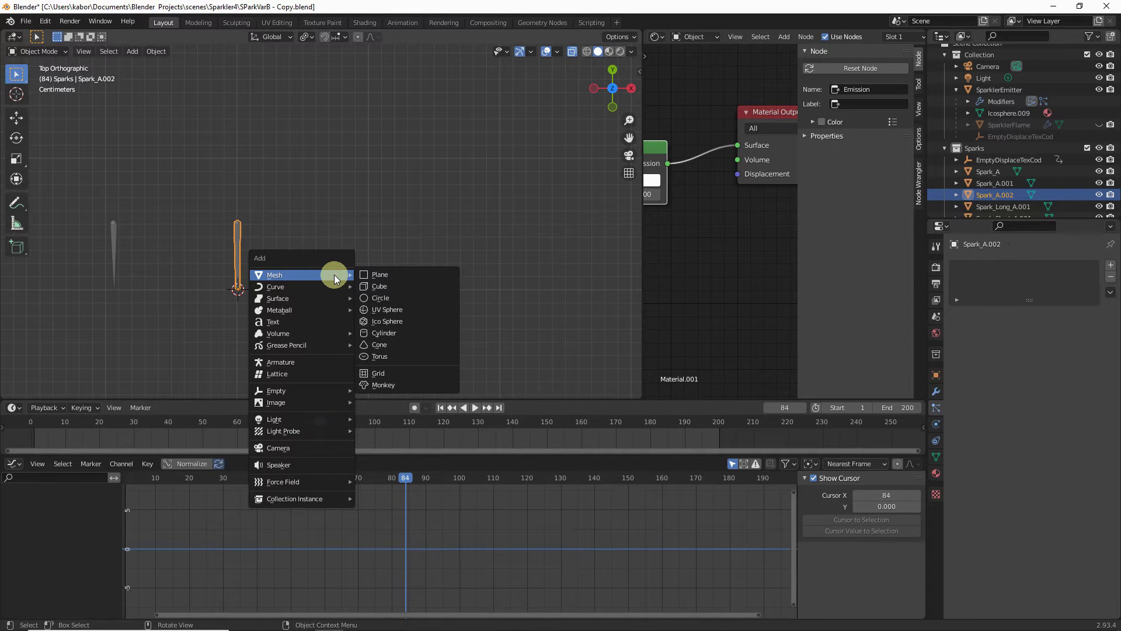
pyautogui.click(385, 320)
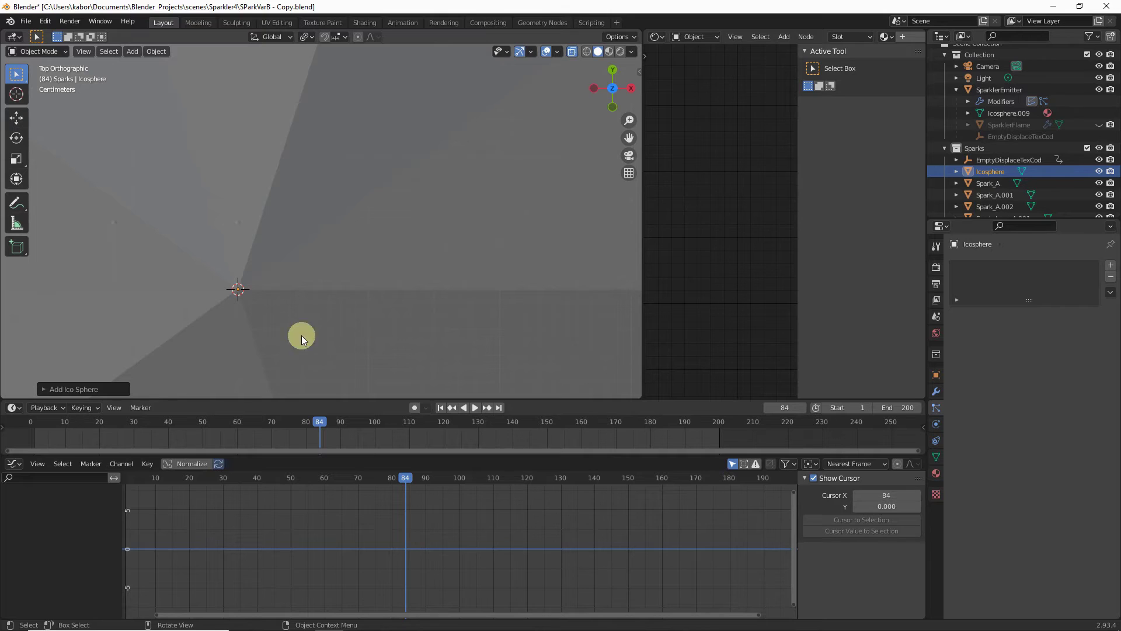
pyautogui.click(45, 389)
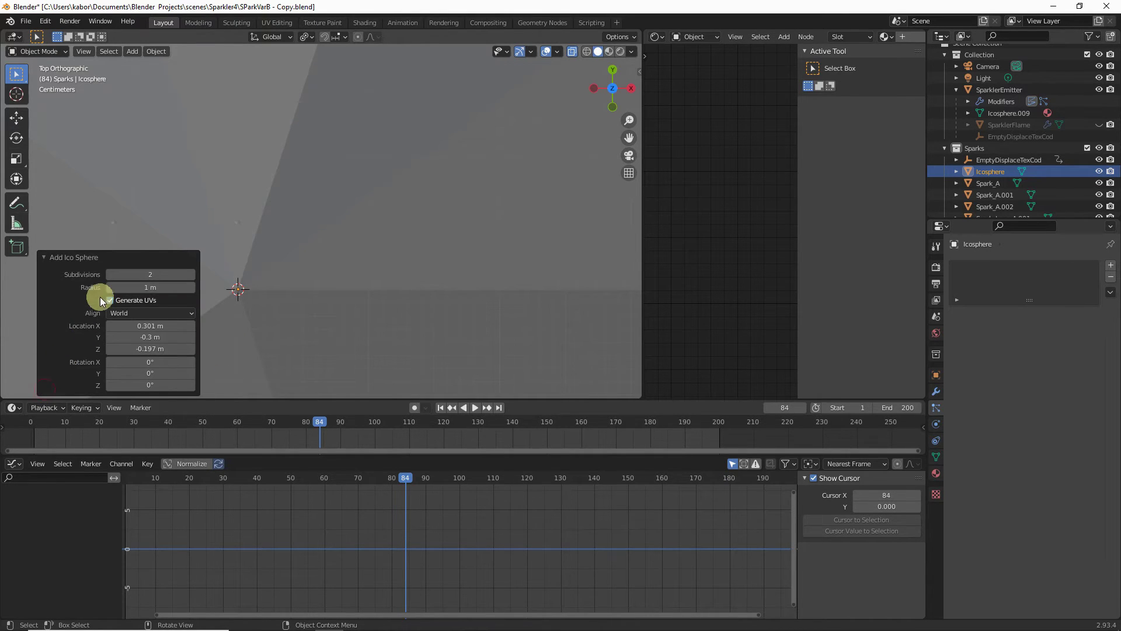
pyautogui.click(177, 288)
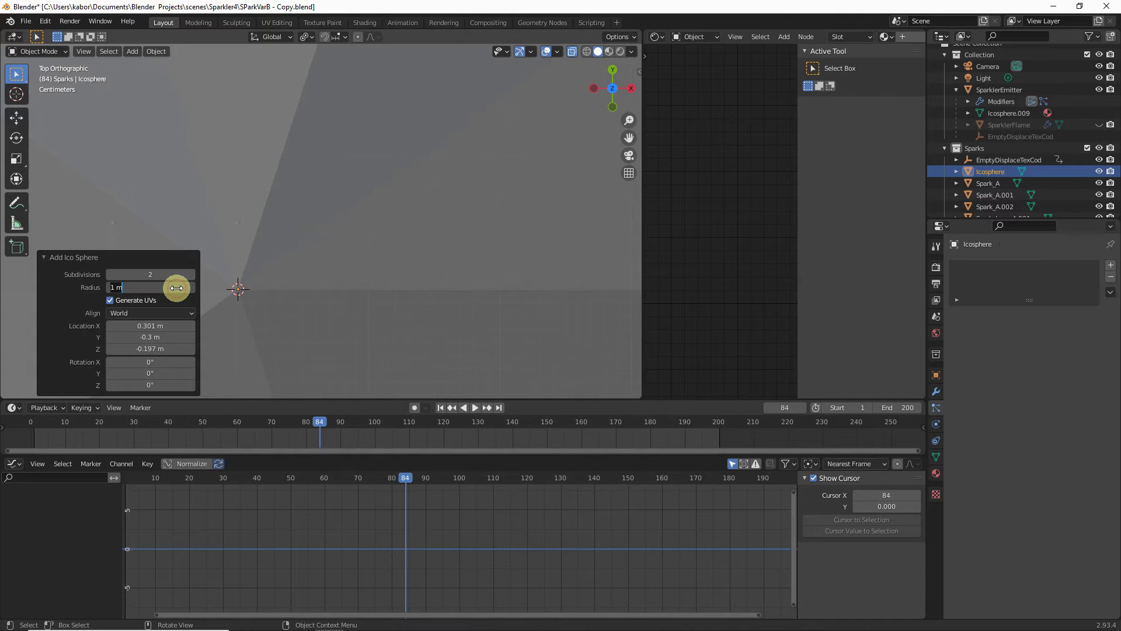
pyautogui.write('1 cm')
pyautogui.press('Return')
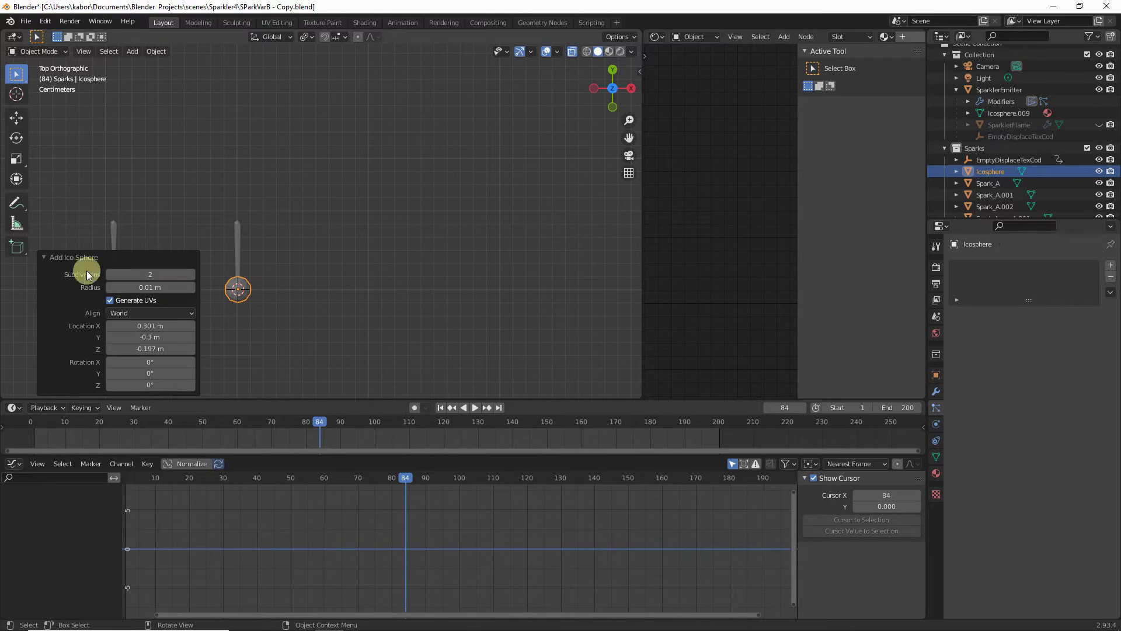
pyautogui.click(43, 261)
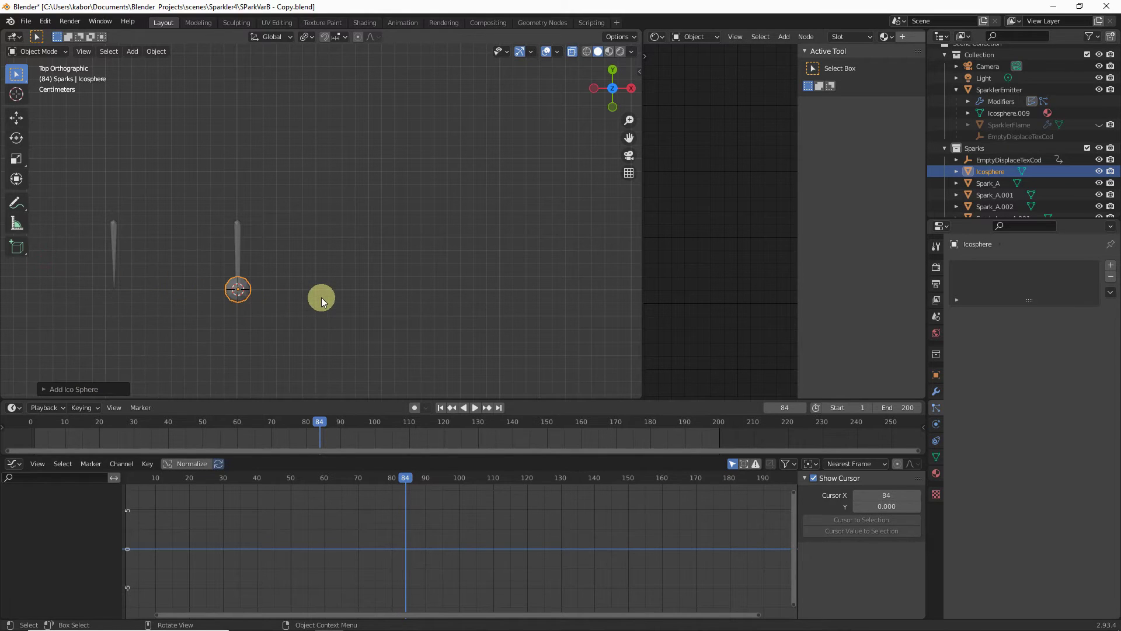
# Move the ico sphere about 0.1 m along positive X and enter Edit Mode on its mesh
pyautogui.press('g')
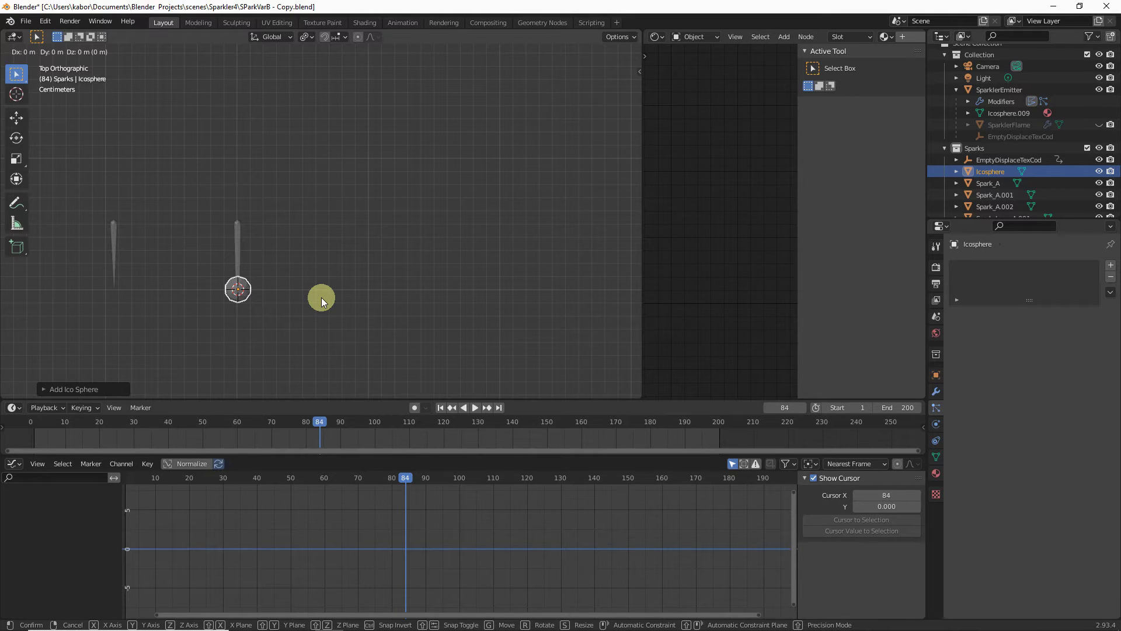
pyautogui.press('x')
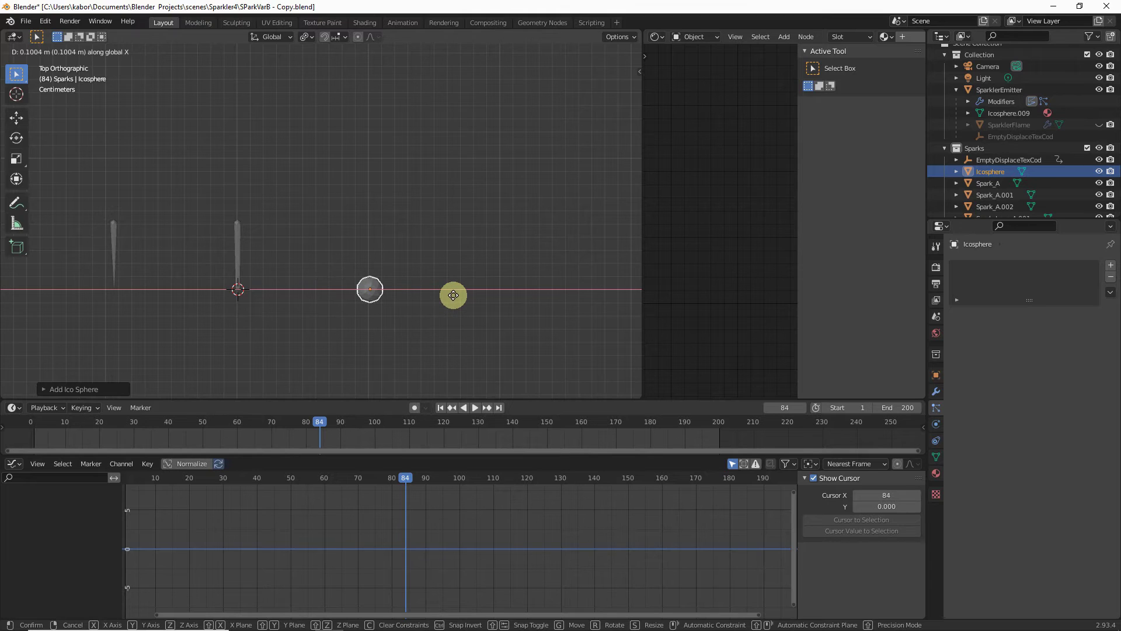
pyautogui.click(453, 294)
pyautogui.keyDown('shift'); pyautogui.moveTo(439, 293); pyautogui.dragTo(403, 258, button='middle'); pyautogui.keyUp('shift')
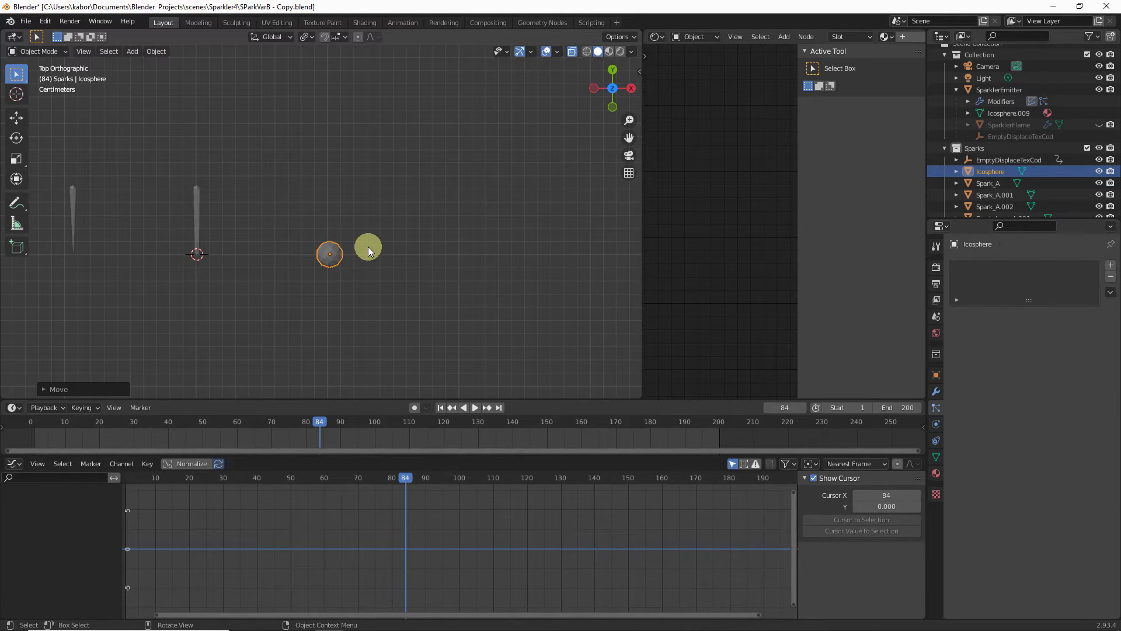
pyautogui.press('Tab')
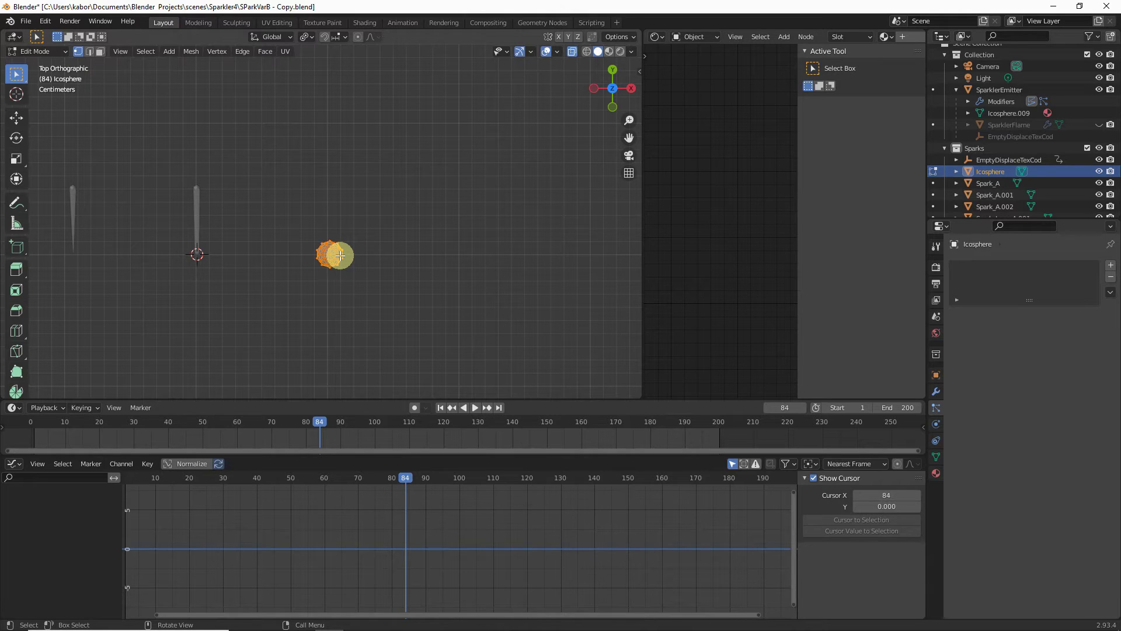
# Stretch the ico sphere's mesh along the Y axis by a factor of about 8.9
pyautogui.press('s')
pyautogui.press('y')
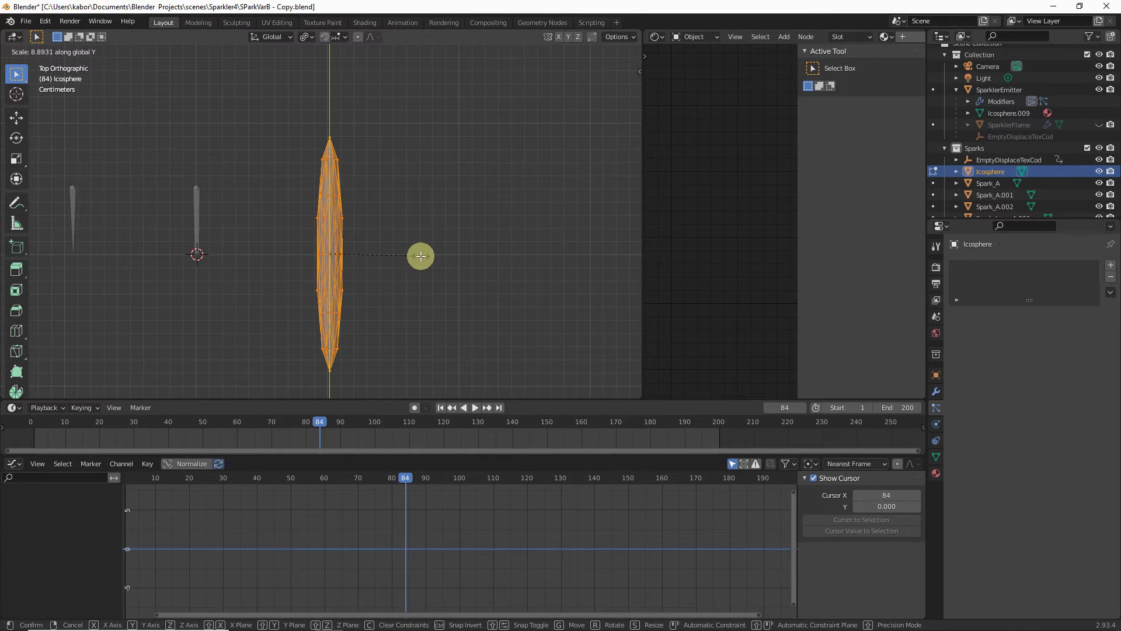
pyautogui.click(420, 256)
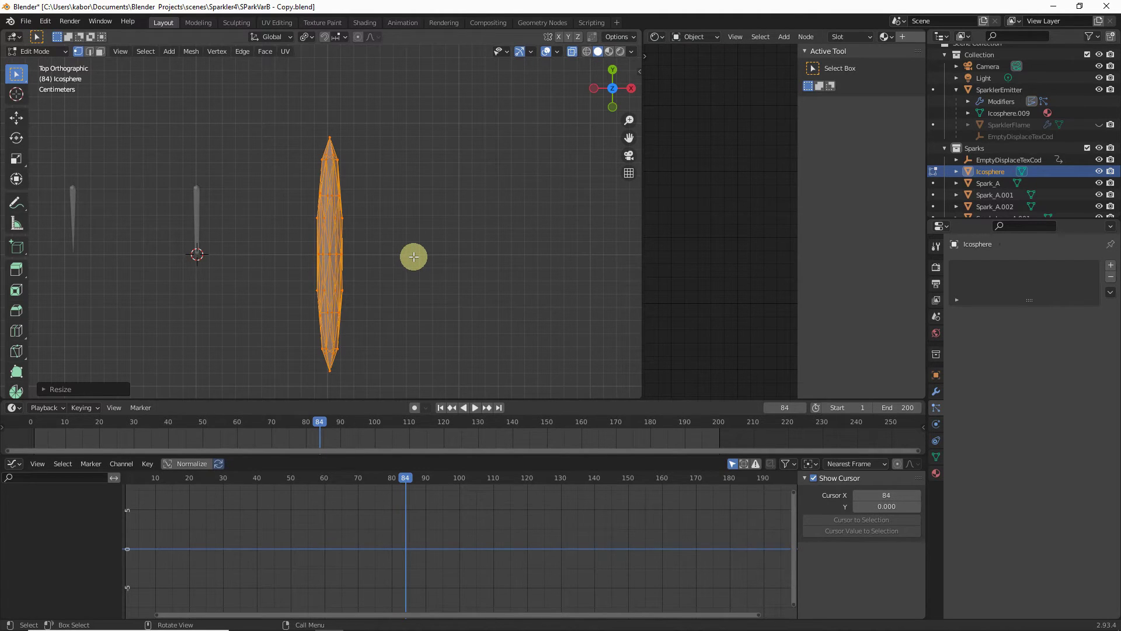
pyautogui.press('Tab')
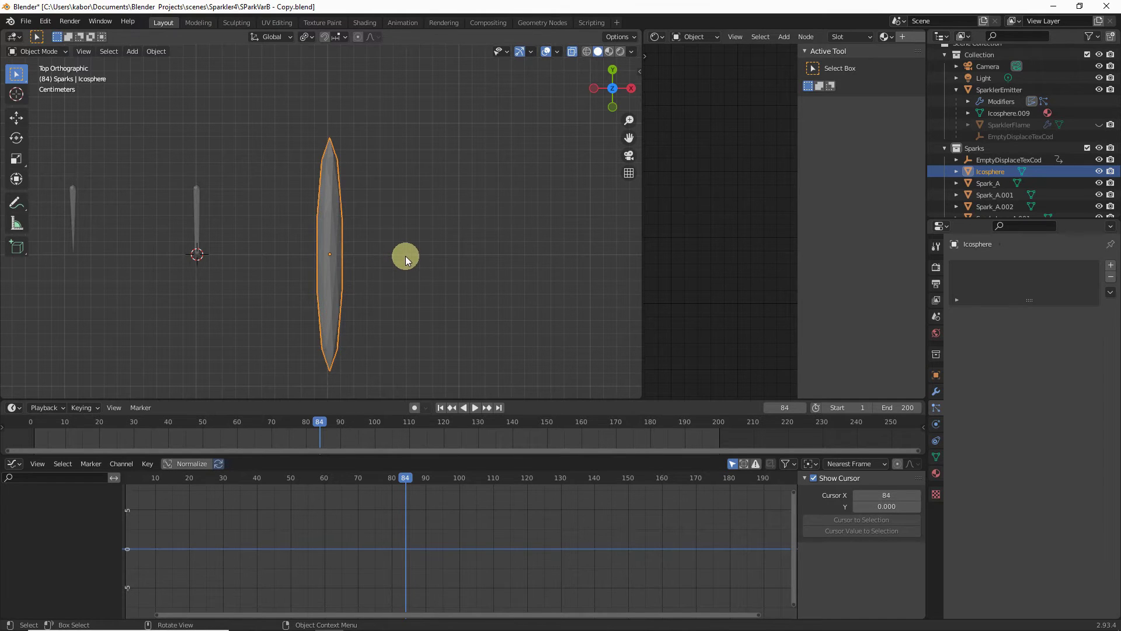
pyautogui.press('Tab')
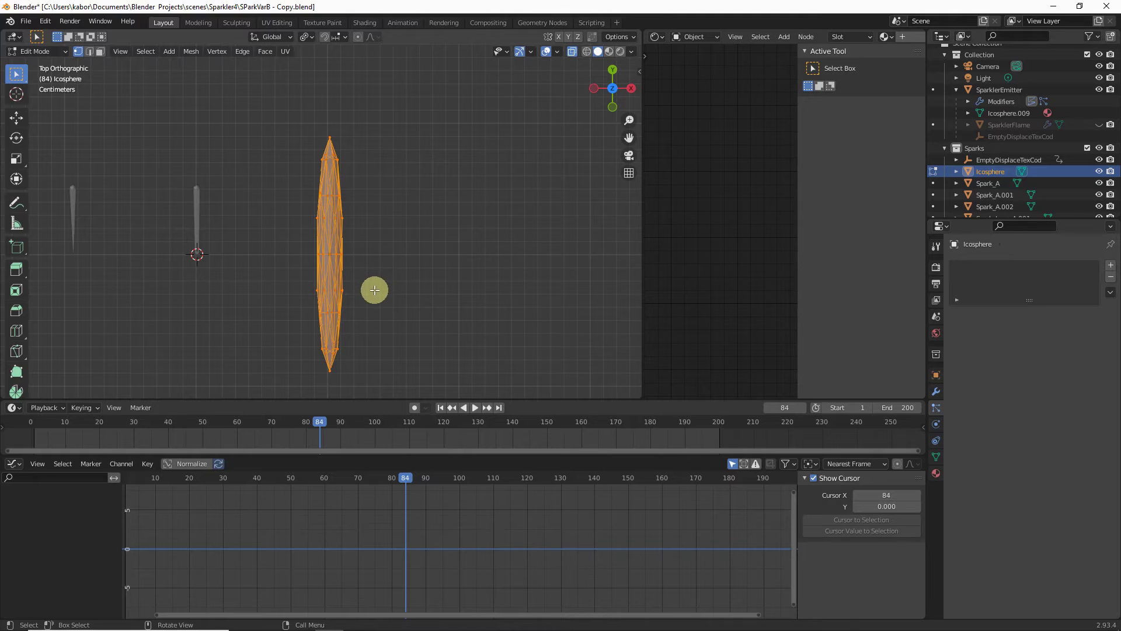
# Move the stretched mesh about 0.088 m along positive Y so its lower tip meets the origin, and scale the object to about 0.31
pyautogui.press('g')
pyautogui.press('y')
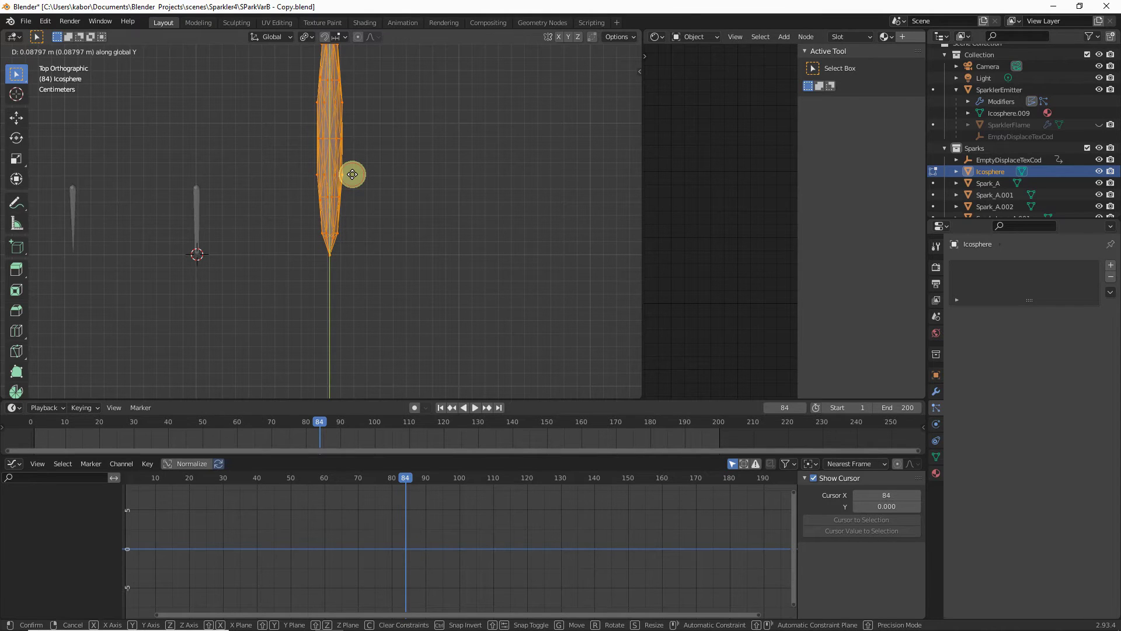
pyautogui.click(352, 174)
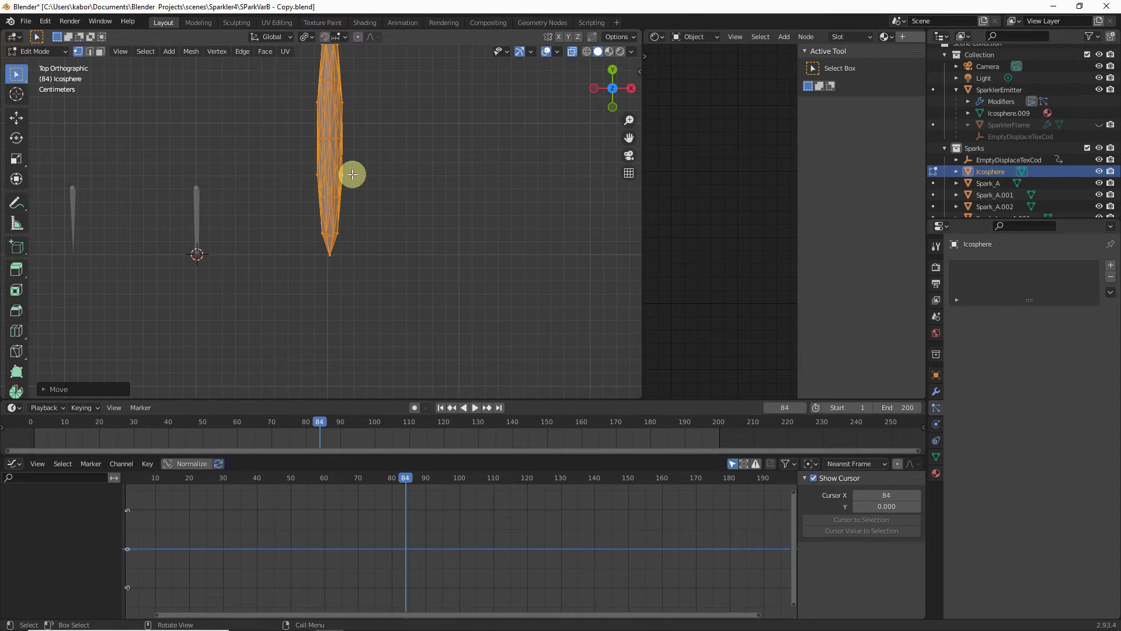
pyautogui.press('Tab')
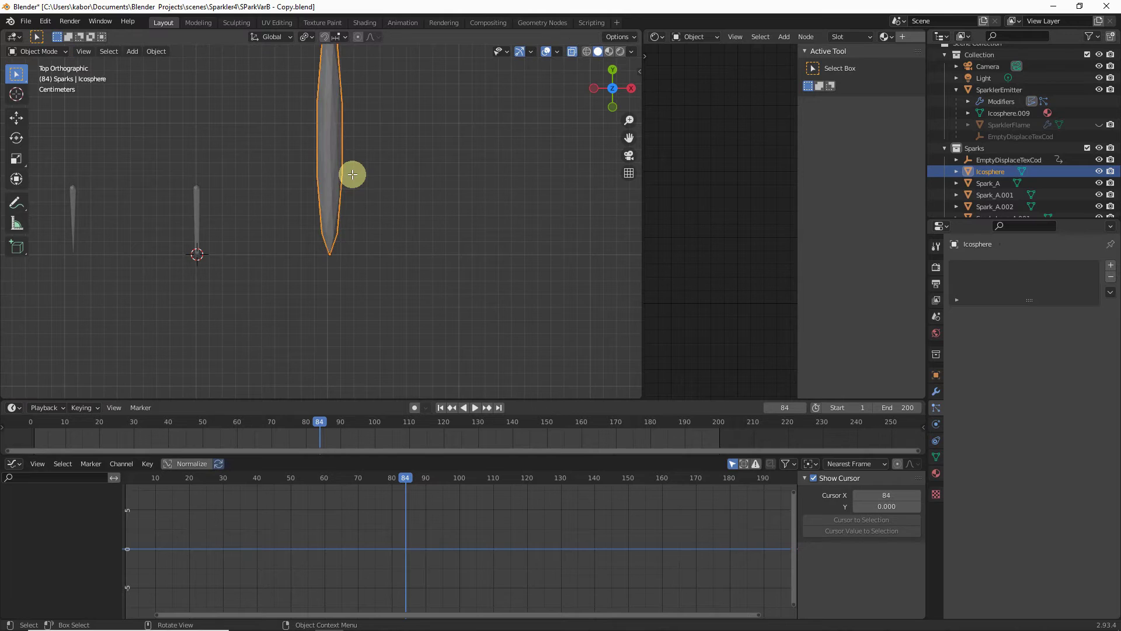
pyautogui.press('s')
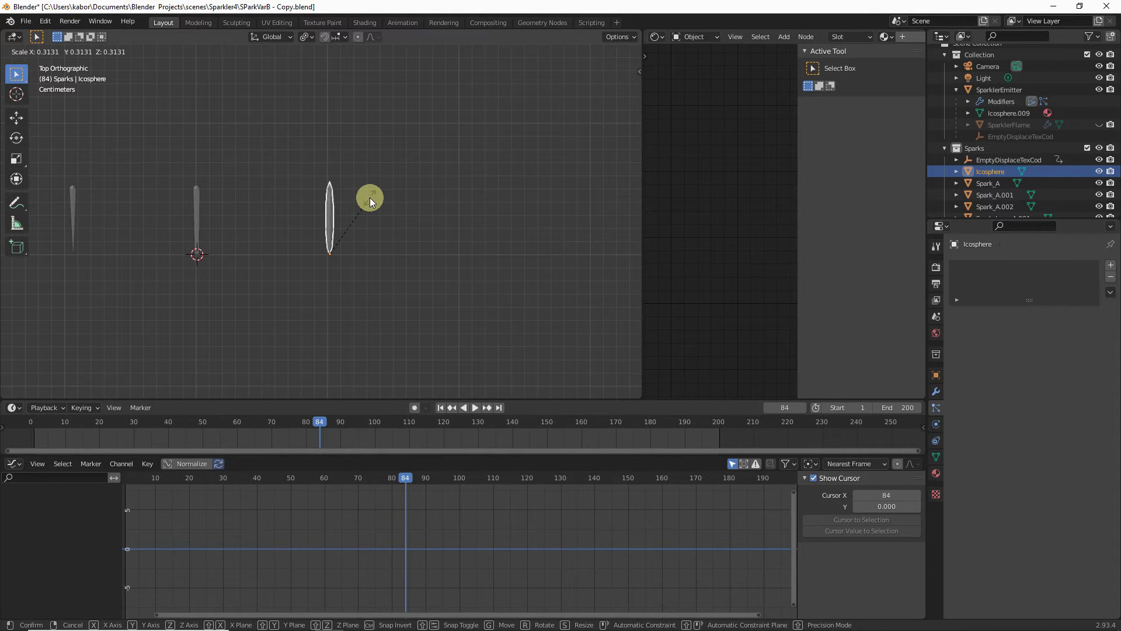
pyautogui.click(370, 197)
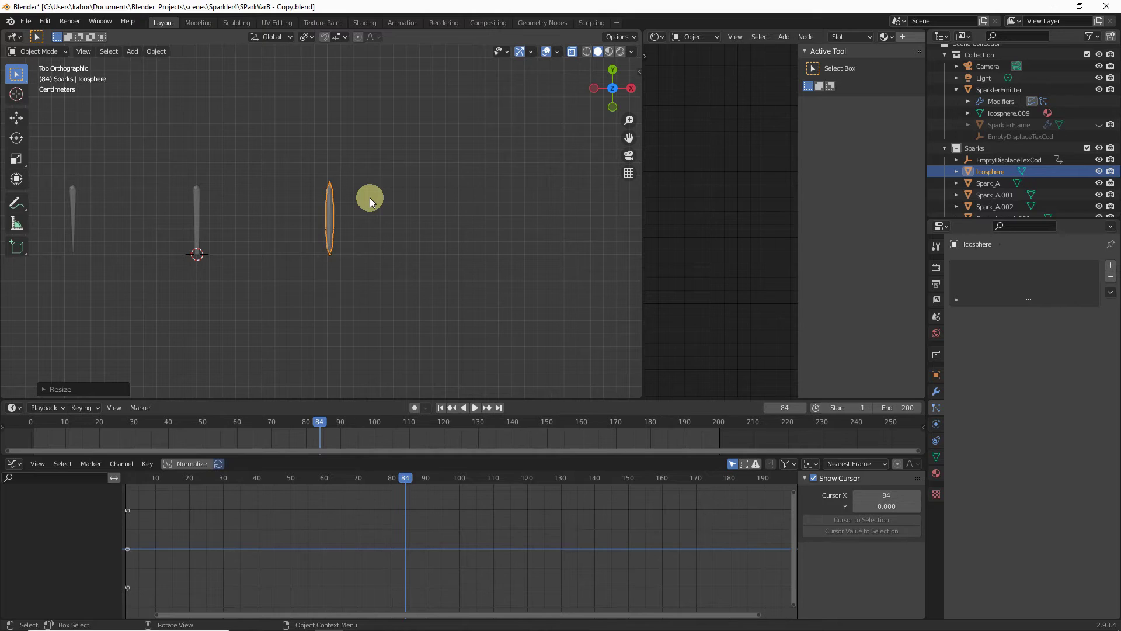
# Add a second ico sphere at the 3D cursor and move it about 0.2 m along positive X
pyautogui.hotkey('shift', 'a')
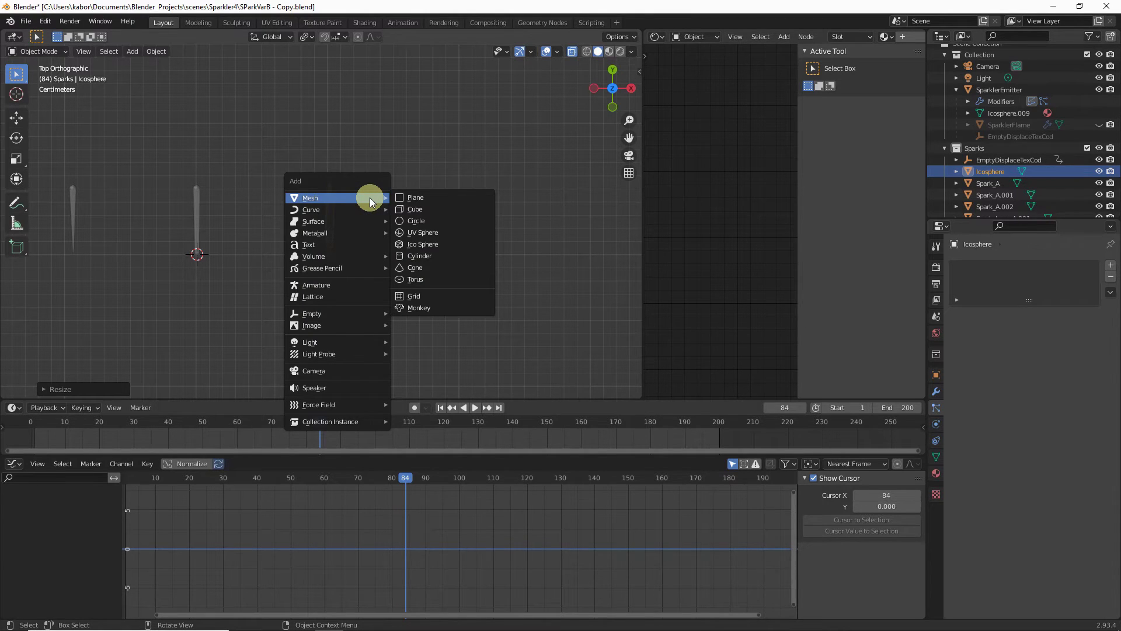
pyautogui.click(437, 243)
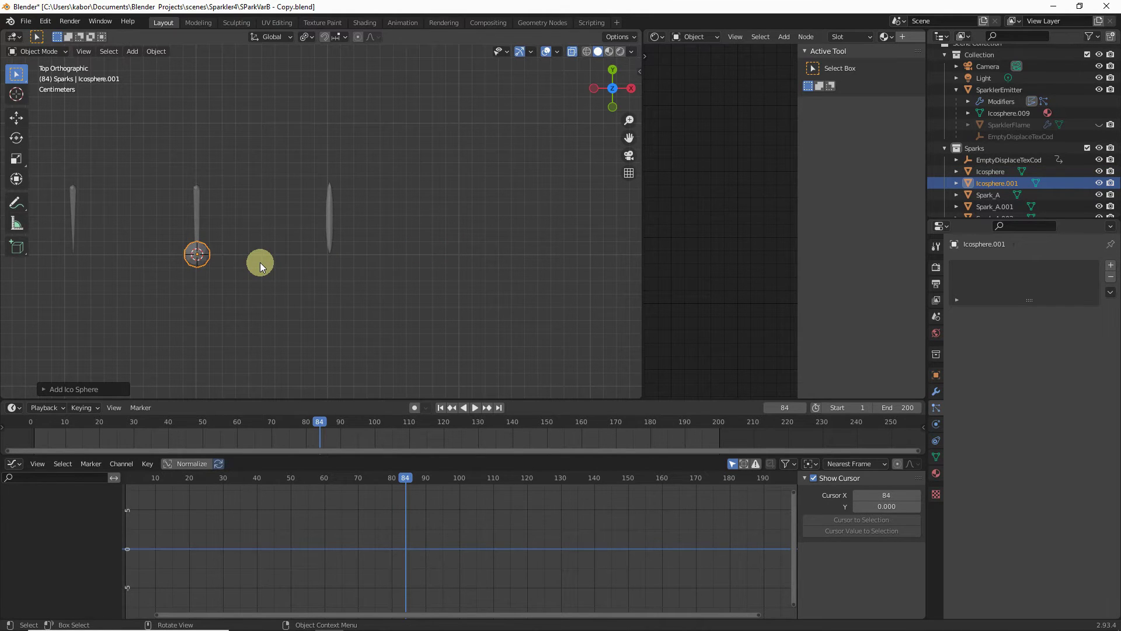
pyautogui.press('g')
pyautogui.press('x')
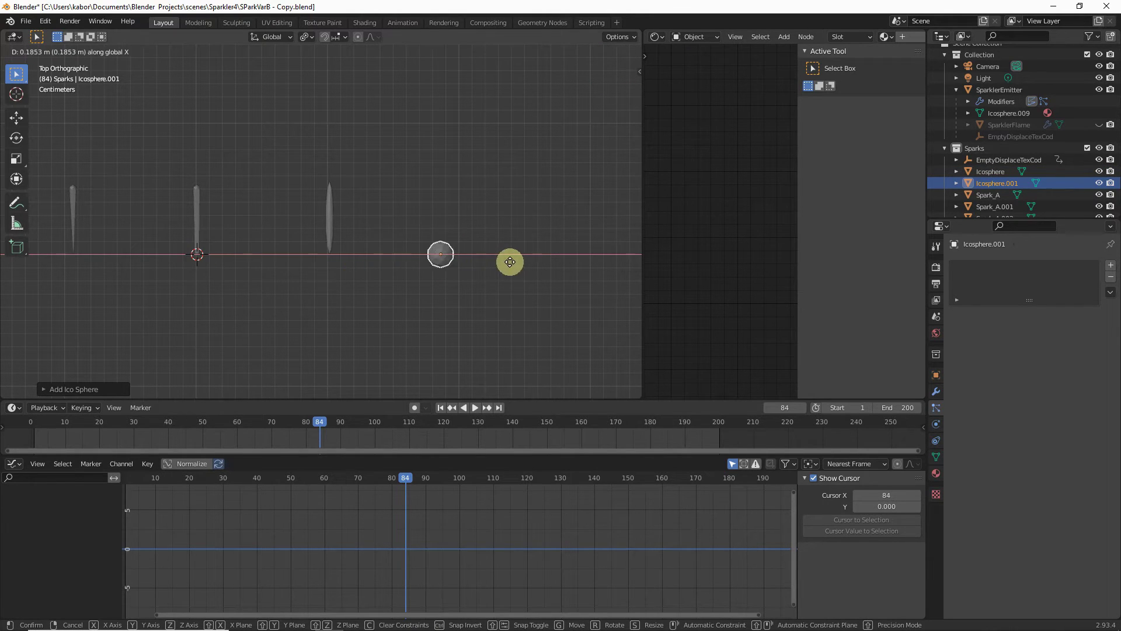
pyautogui.click(519, 260)
# Scale the second ico sphere down to roughly half its size and apply the scale of both ico sphere sparks
pyautogui.press('s')
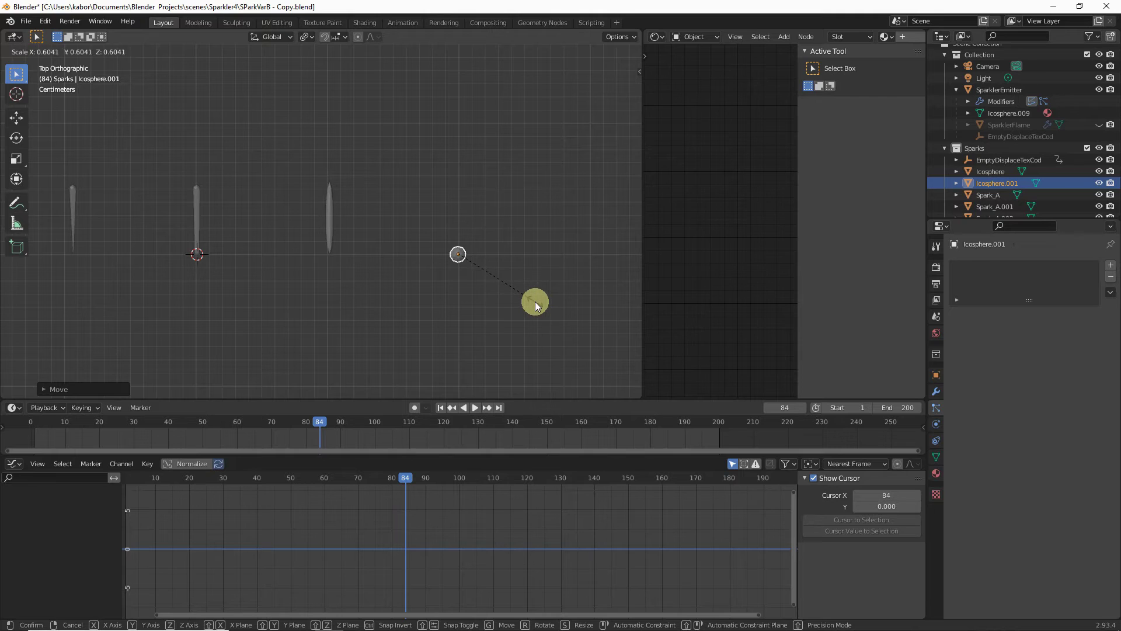
pyautogui.click(522, 295)
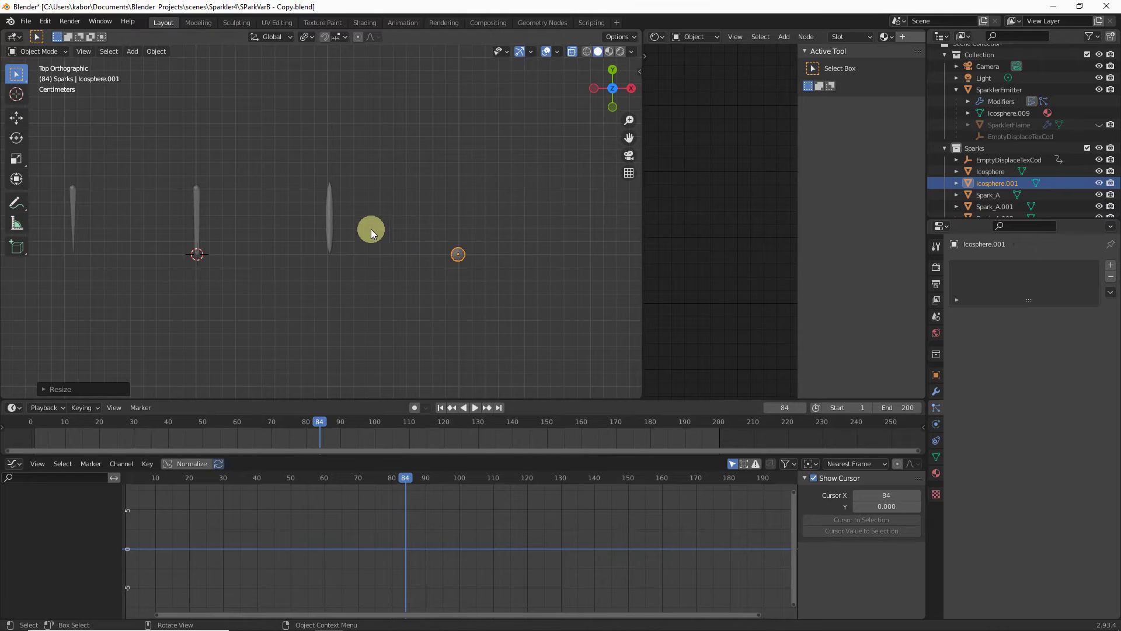
pyautogui.keyDown('shift'); pyautogui.click(328, 218); pyautogui.keyUp('shift')
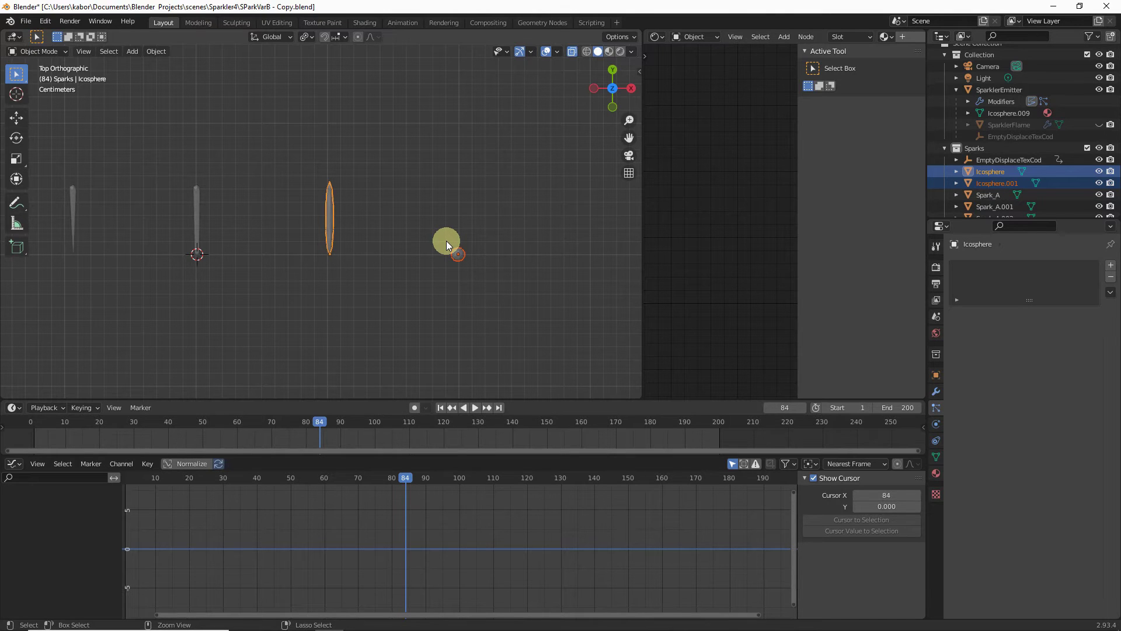
pyautogui.hotkey('ctrl', 'a')
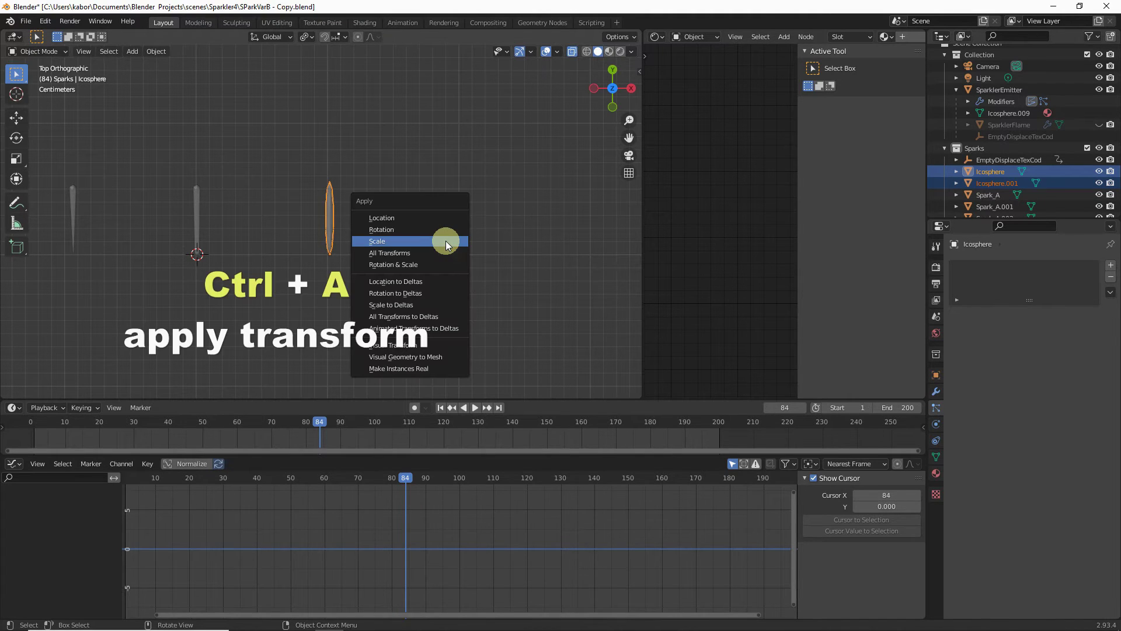
pyautogui.click(380, 243)
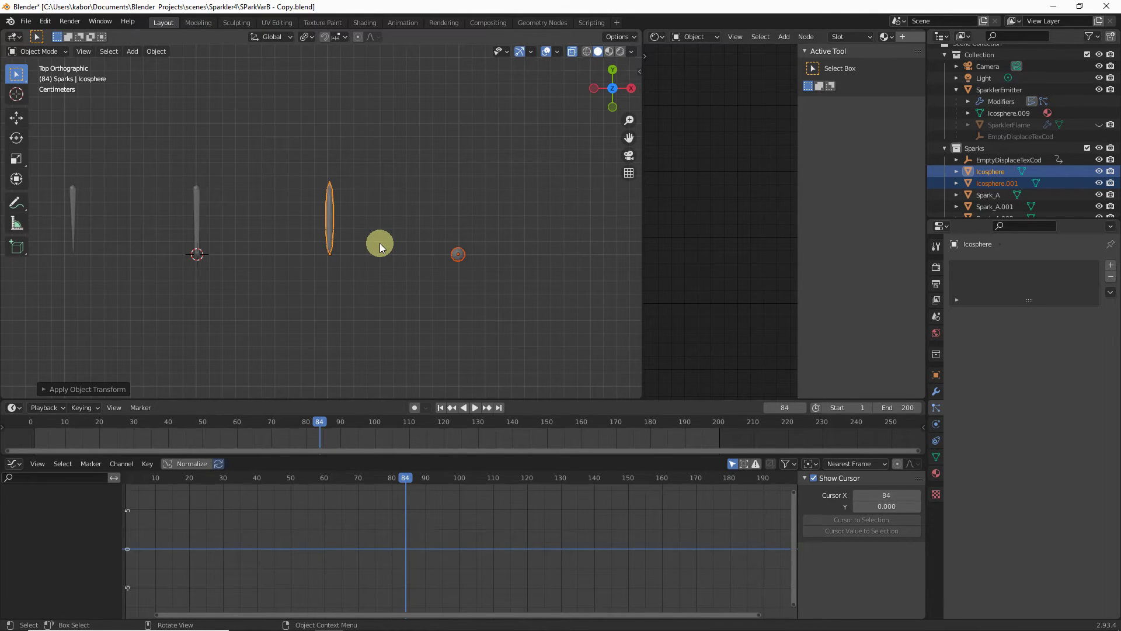
# Rename the short tapered spark as SpeckySpark_A
pyautogui.click(73, 214)
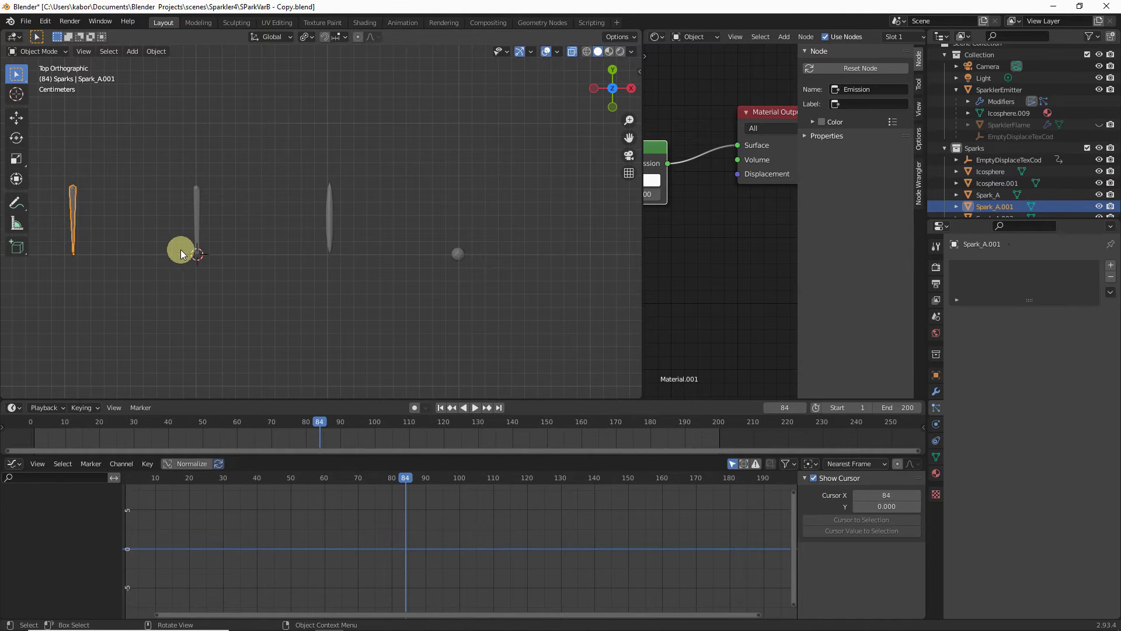
pyautogui.press('F2')
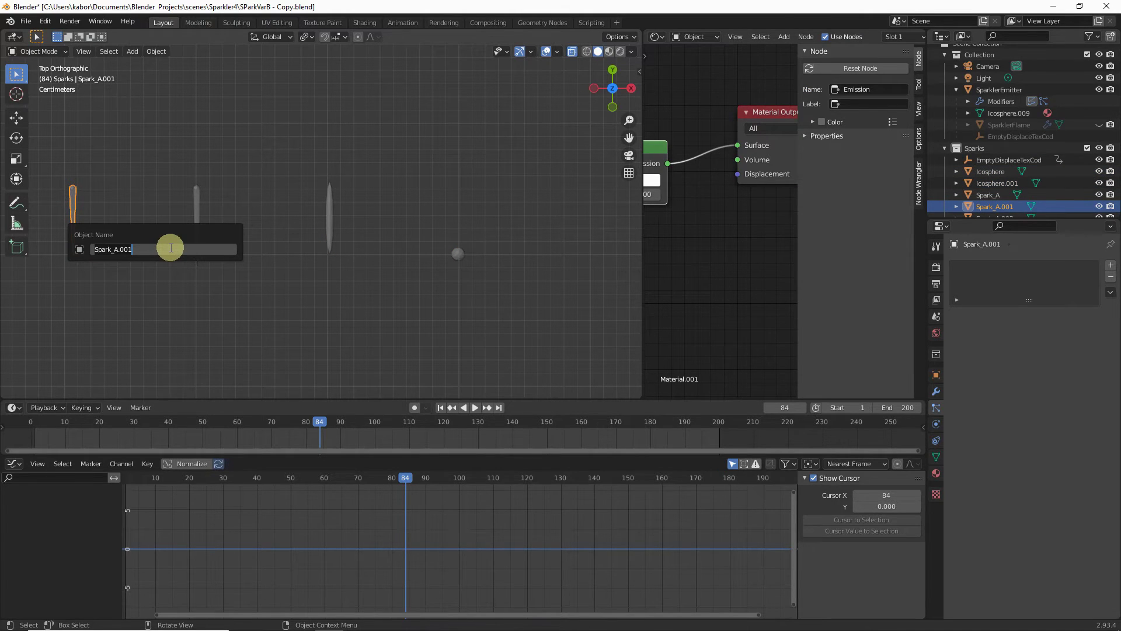
pyautogui.write('SDpe')
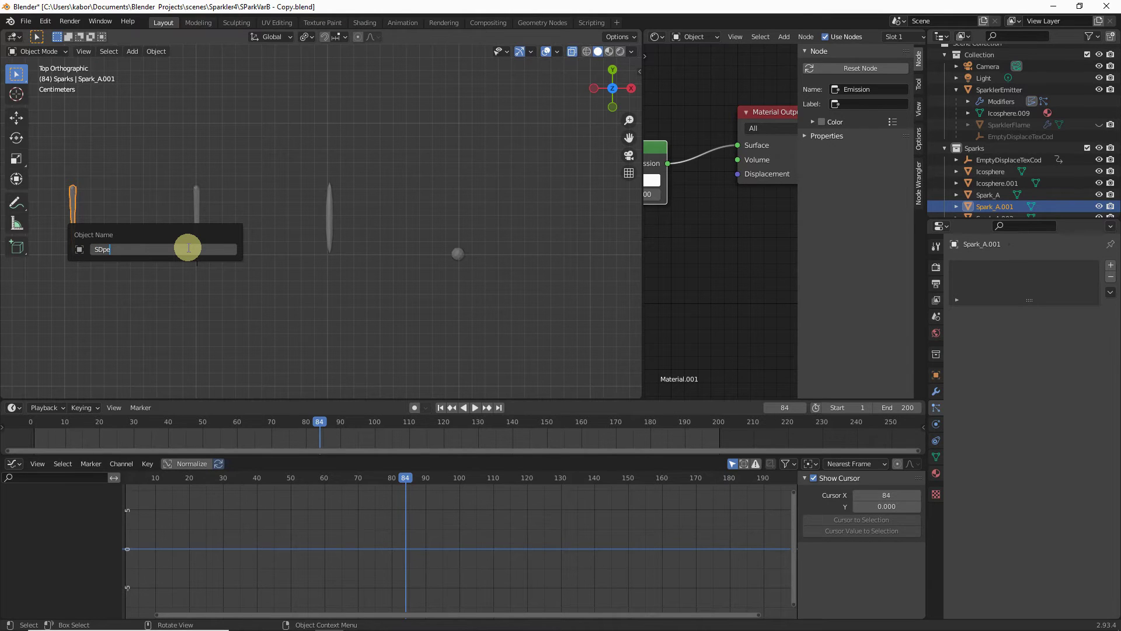
pyautogui.write('cky_A')
pyautogui.press('BackSpace')
pyautogui.press('BackSpace')
pyautogui.press('BackSpace')
pyautogui.press('BackSpace')
pyautogui.press('BackSpace')
pyautogui.press('BackSpace')
pyautogui.press('BackSpace')
pyautogui.press('BackSpace')
pyautogui.write('peckySpark_A')
pyautogui.press('Return')
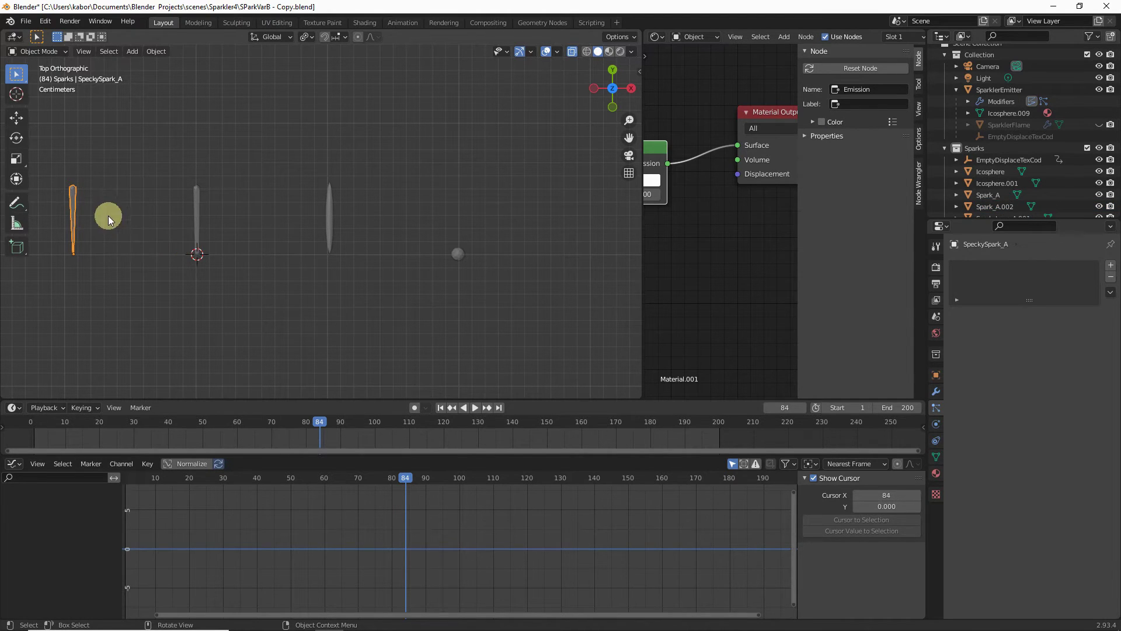
# Copy the tapered spark's name and rename the short blunt spark at the 3D cursor as SpeckySpark_B
pyautogui.press('F2')
pyautogui.hotkey('ctrl', 'c')
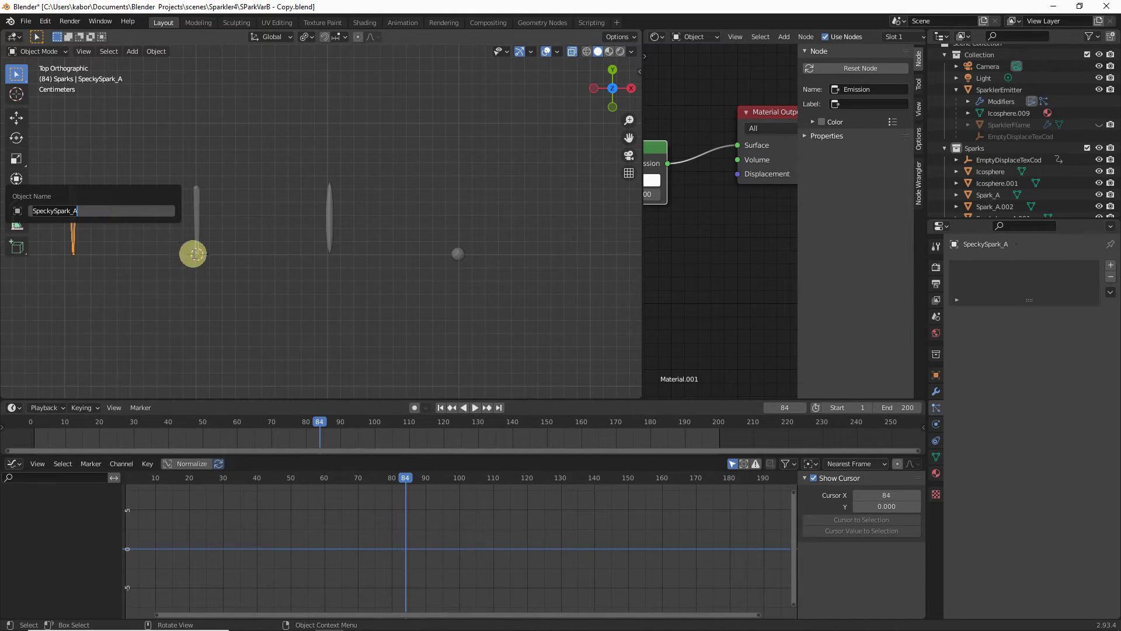
pyautogui.click(196, 215)
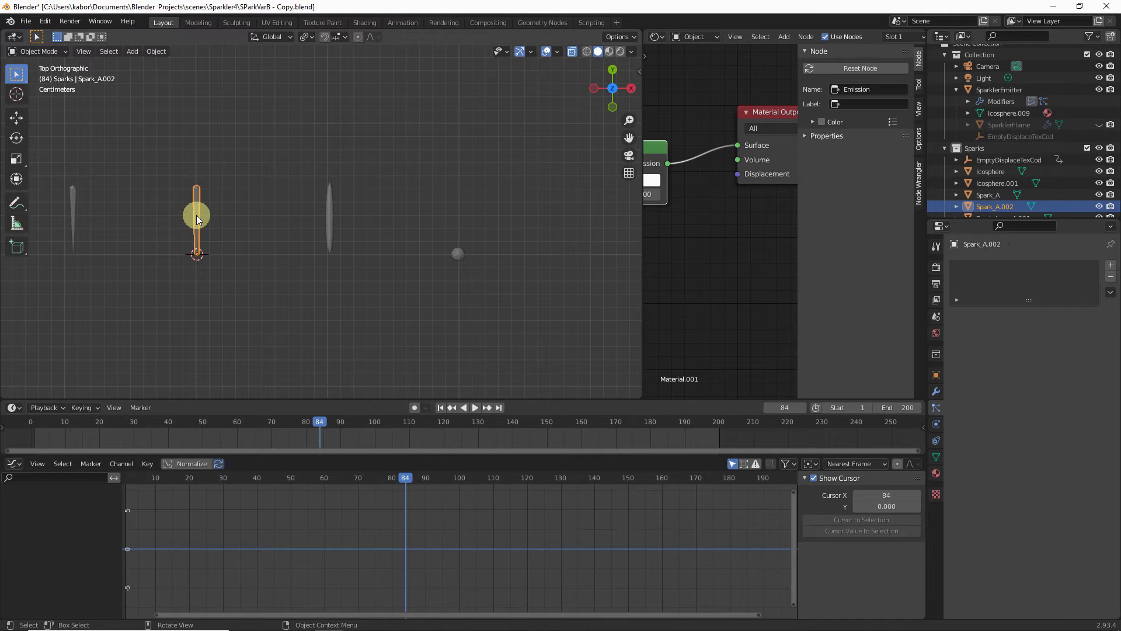
pyautogui.press('F2')
pyautogui.hotkey('ctrl', 'v')
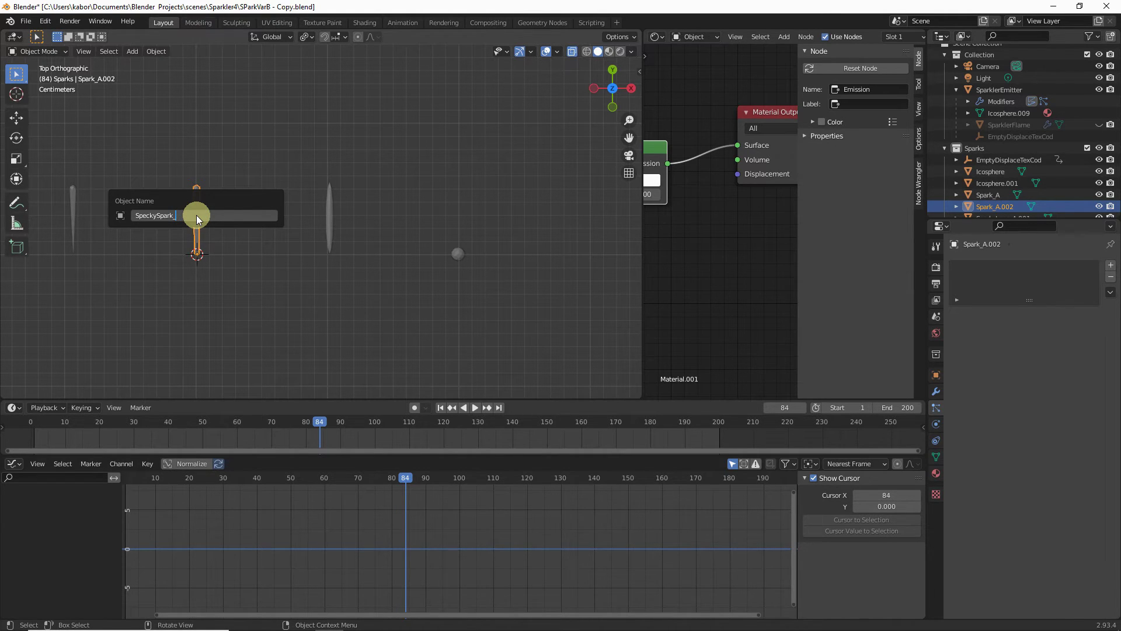
pyautogui.write('B')
pyautogui.press('Return')
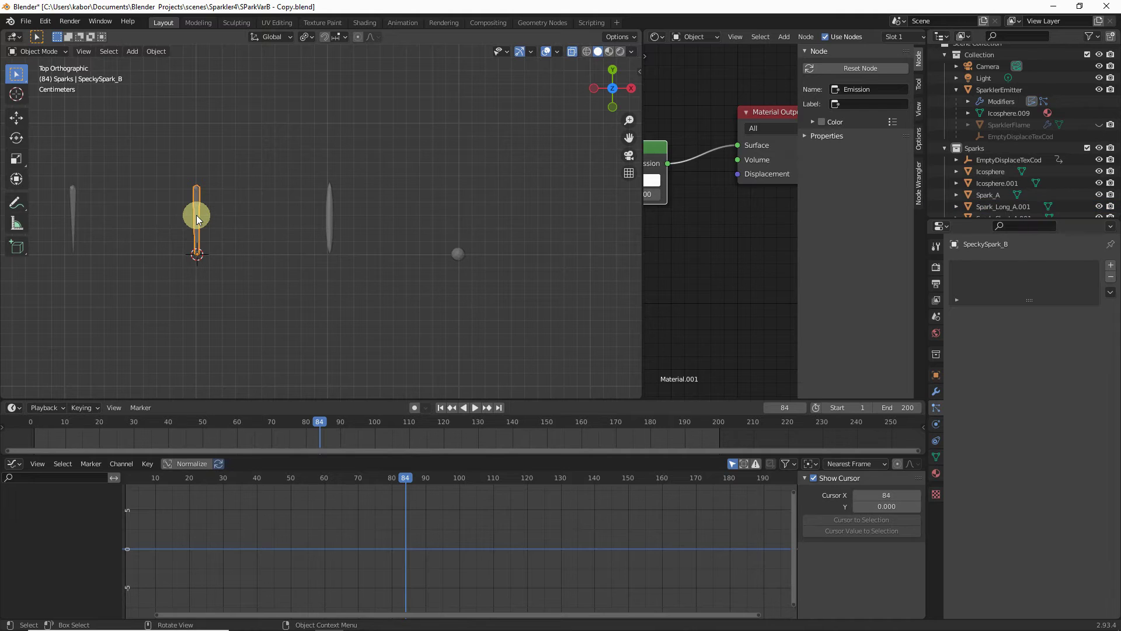
# Rename the elongated ico sphere spark as SpeckySpark_C
pyautogui.click(327, 219)
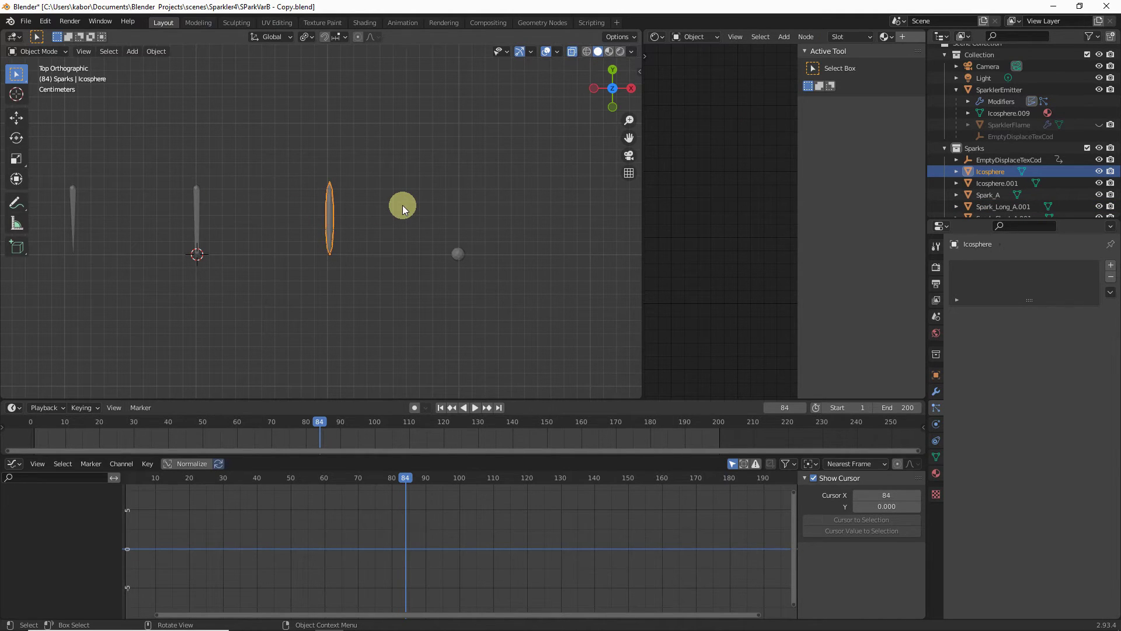
pyautogui.press('F2')
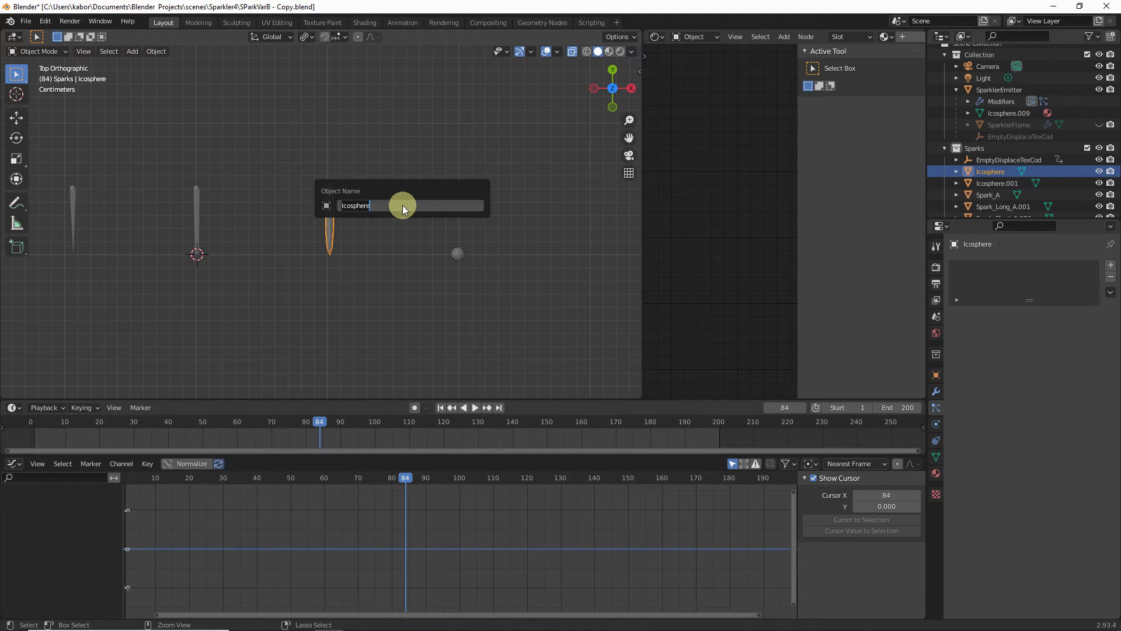
pyautogui.hotkey('ctrl', 'v')
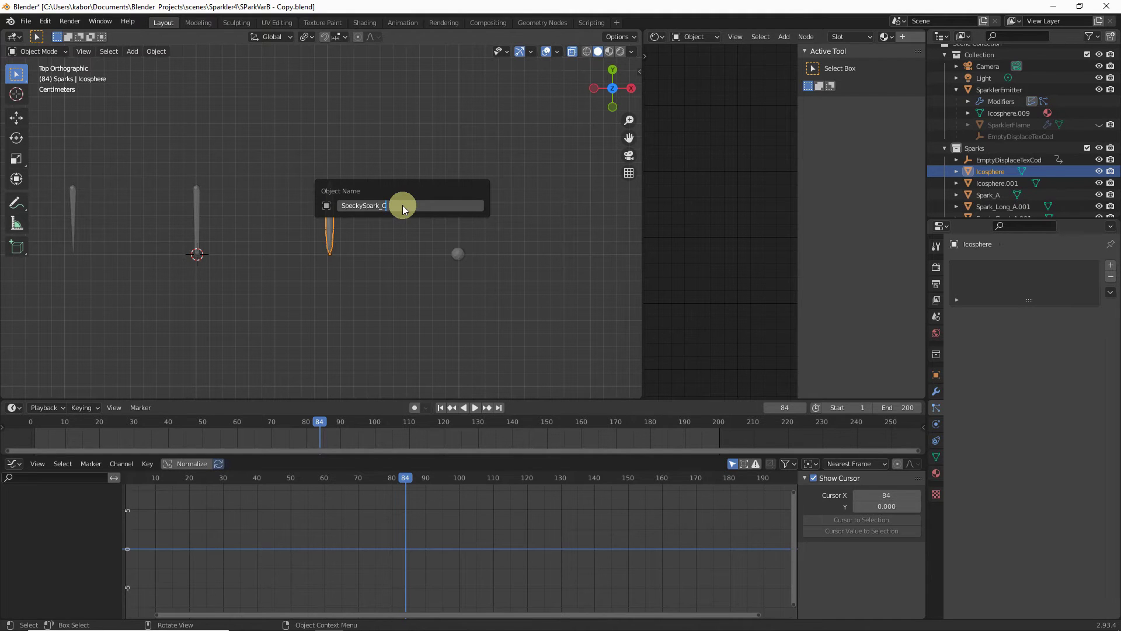
pyautogui.press('Return')
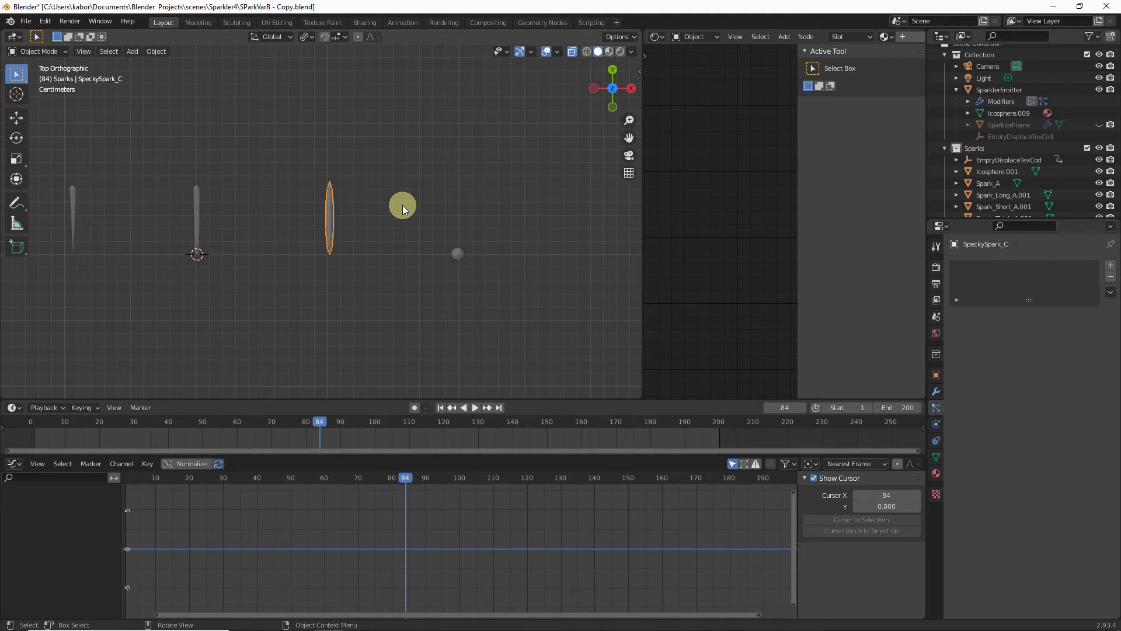
# Rename the small round ico sphere spark as SpeckySpark_D
pyautogui.click(461, 258)
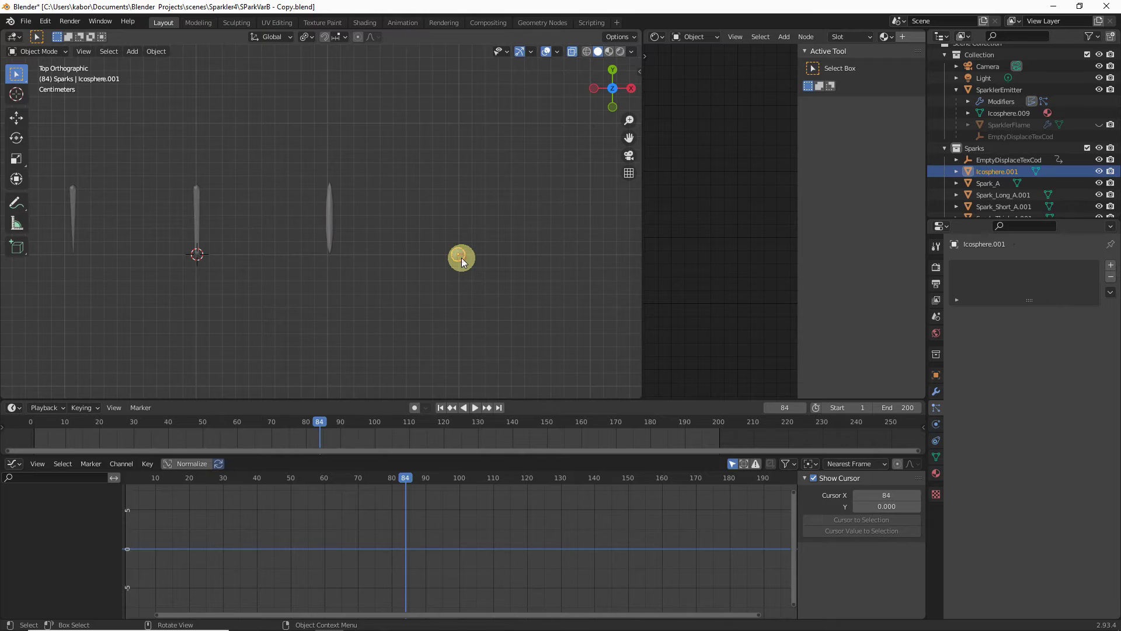
pyautogui.press('F2')
pyautogui.write('SpeckySpark_')
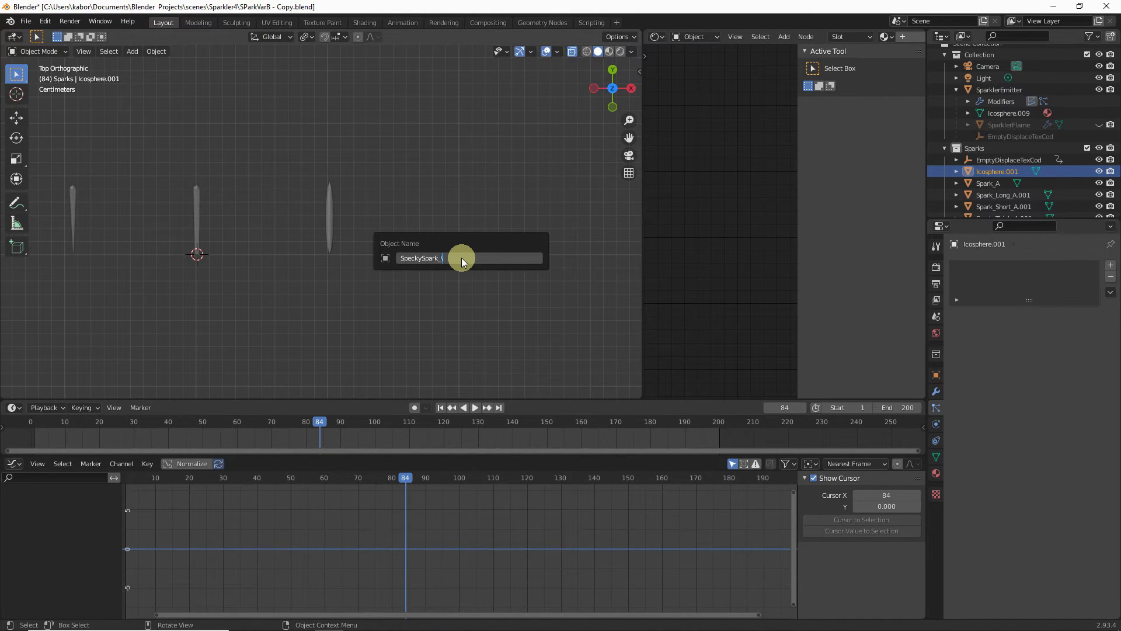
pyautogui.write('AD')
pyautogui.press('Return')
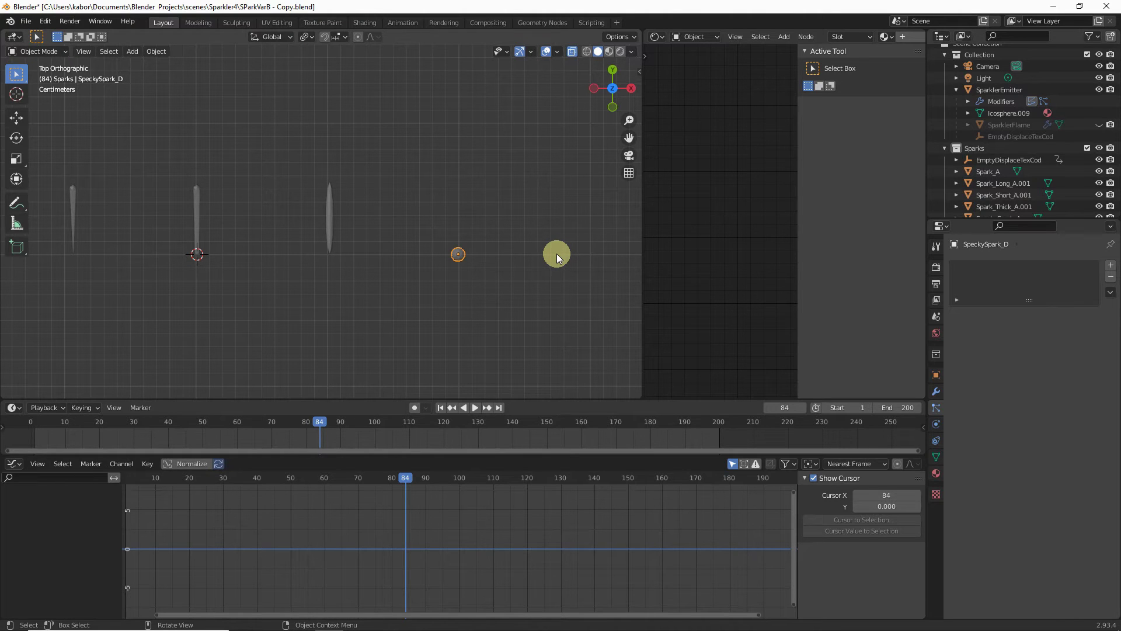
# Move the four specky spark objects into a new collection named SpeckySparks
pyautogui.moveTo(548, 282); pyautogui.dragTo(55, 223)
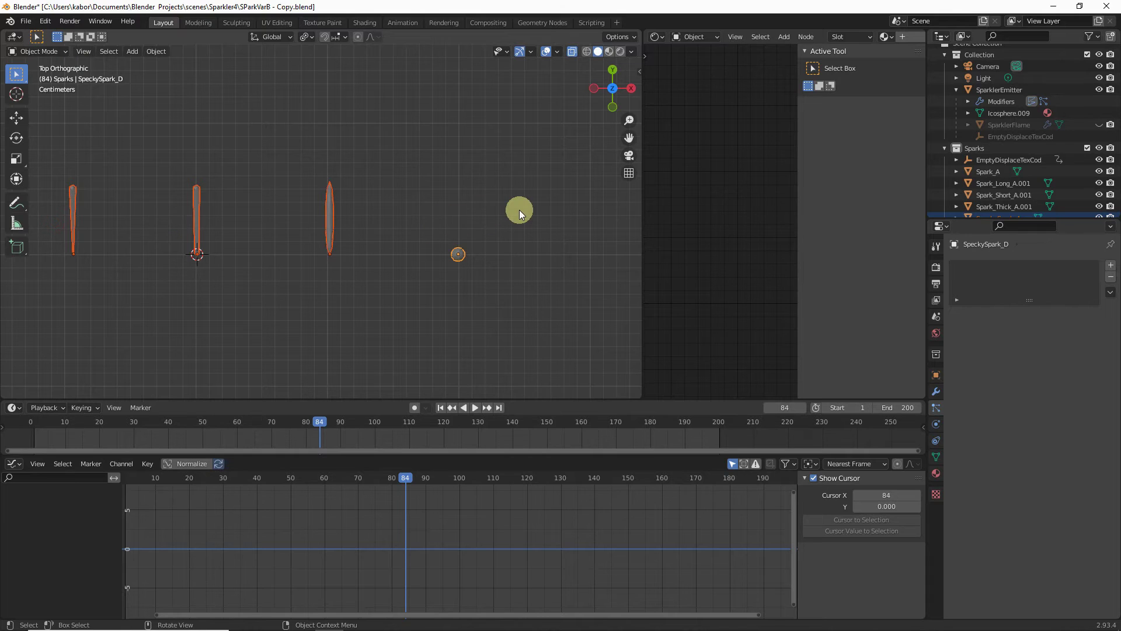
pyautogui.press('m')
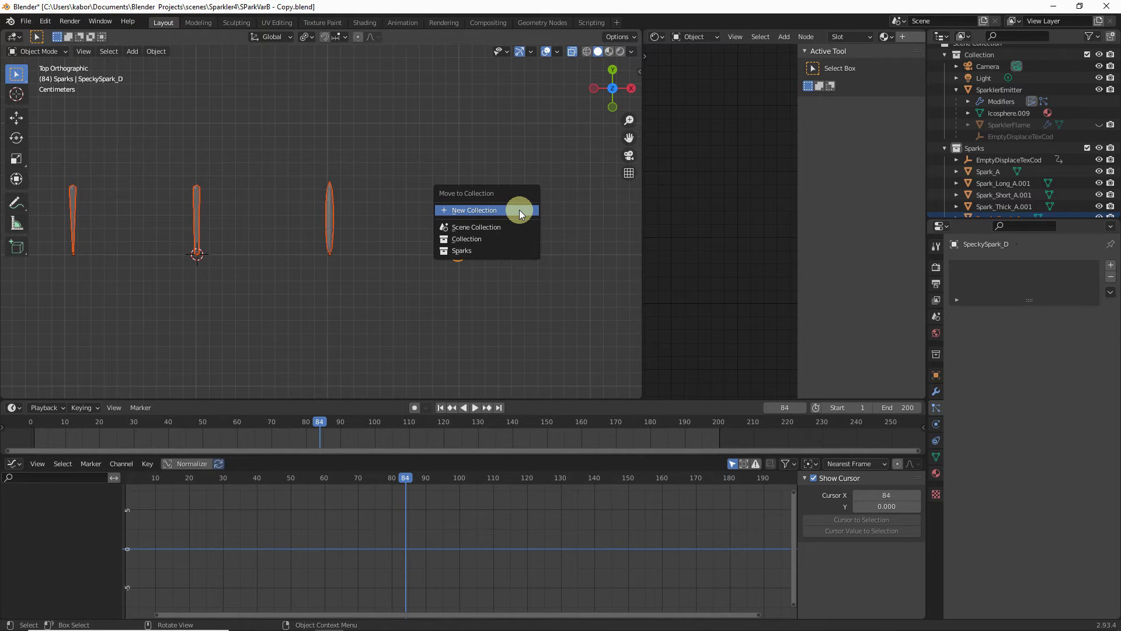
pyautogui.click(519, 211)
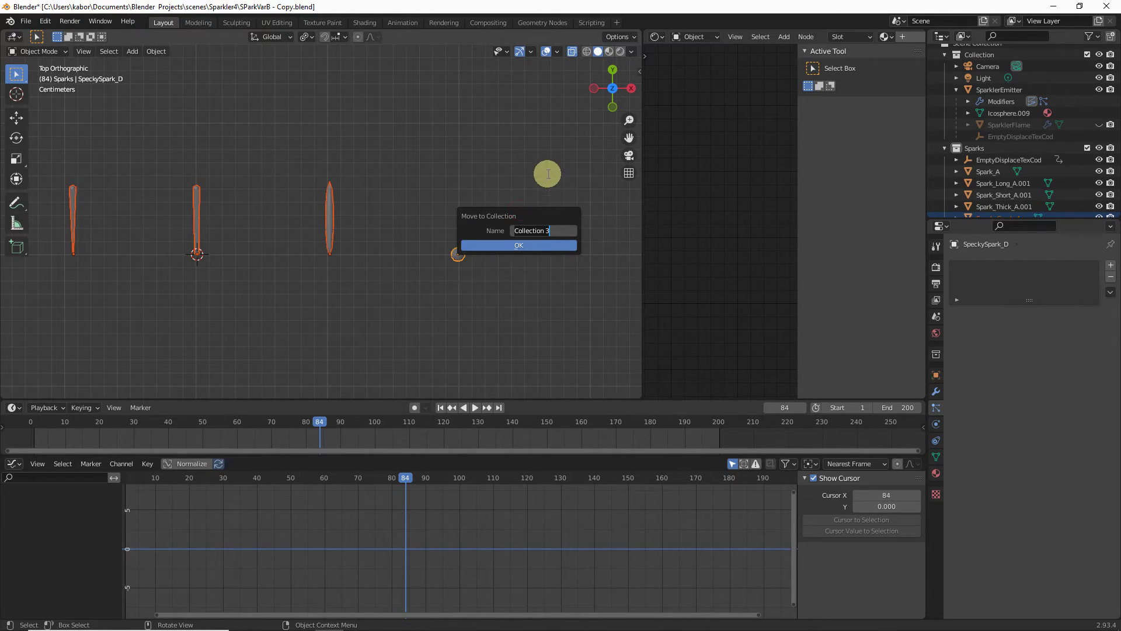
pyautogui.write('S')
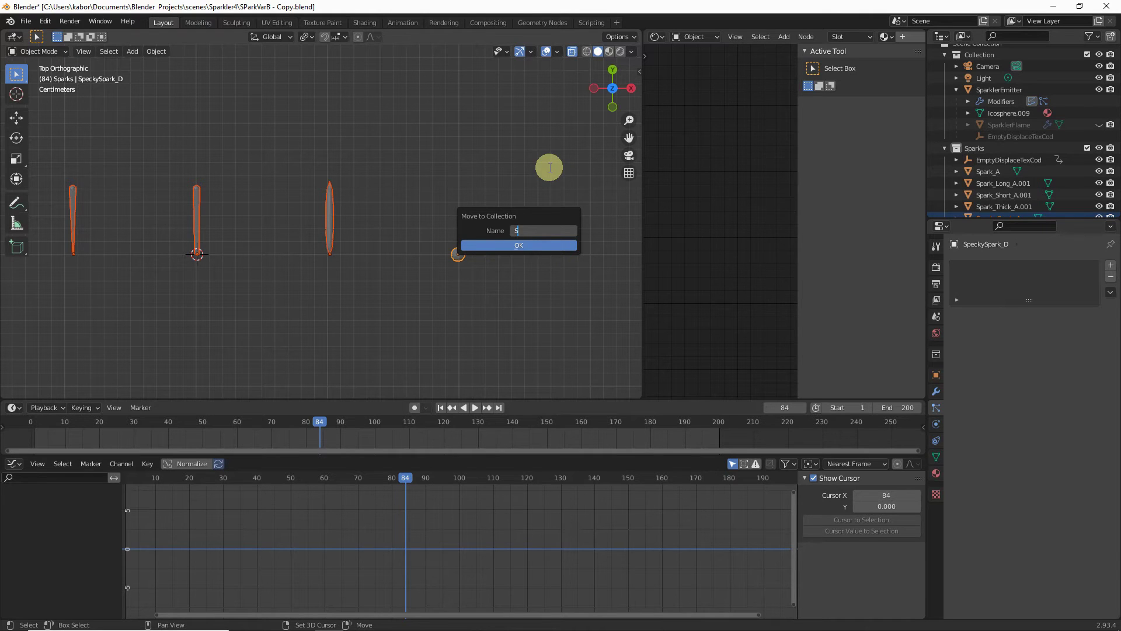
pyautogui.write('peckySparks')
pyautogui.press('Return')
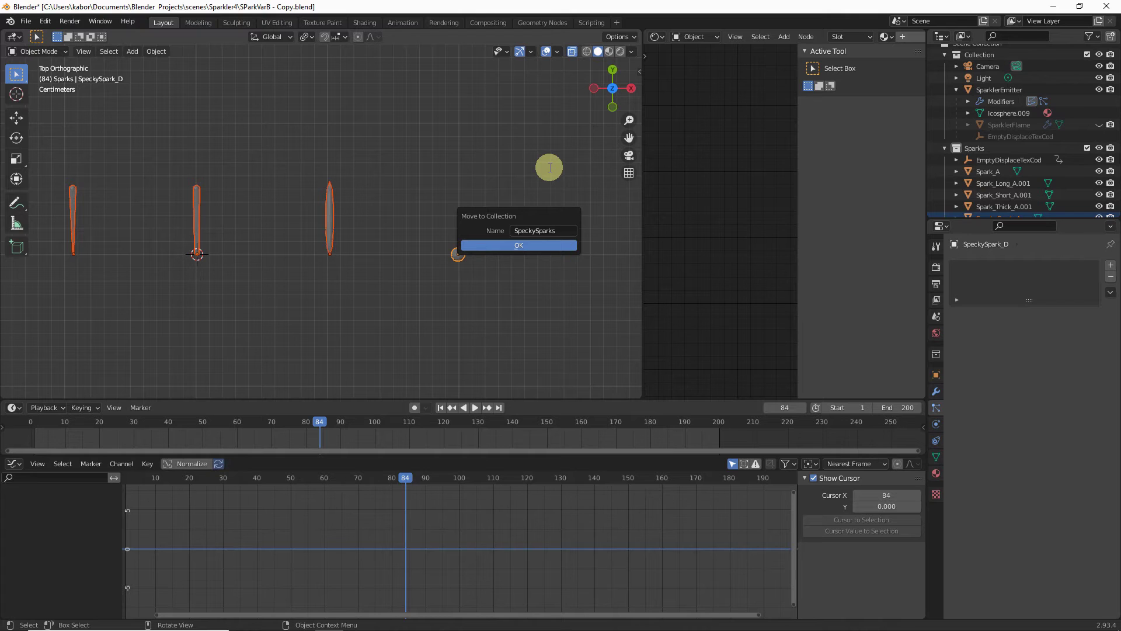
pyautogui.click(555, 246)
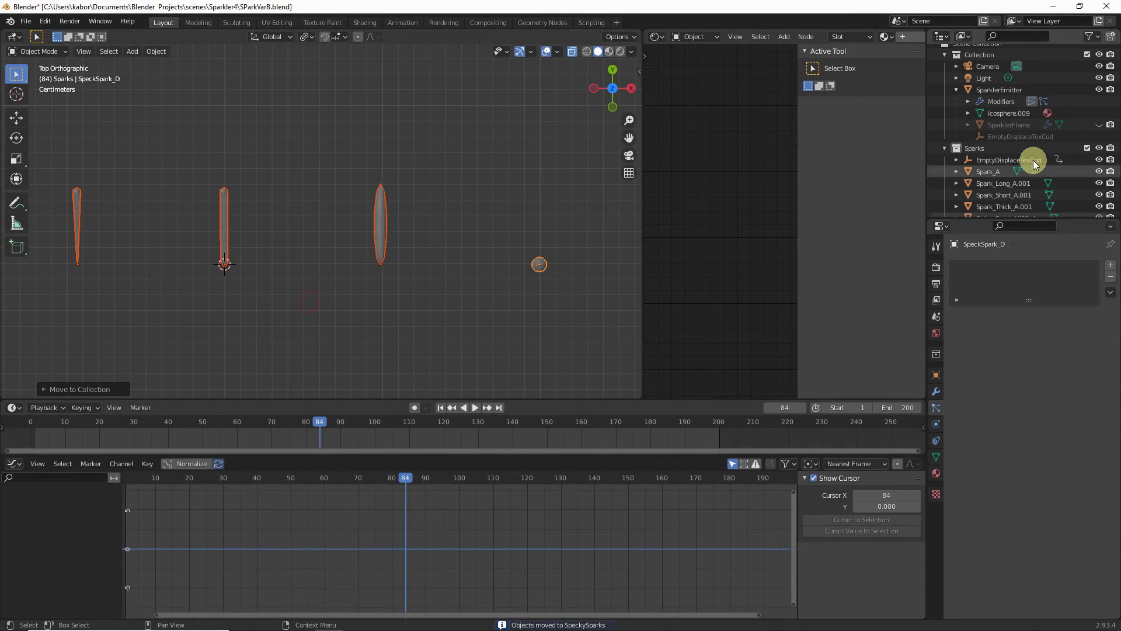
# Move EmptyDisplaceTexCod out of the Sparks collection into the collection that holds SparklerEmitter
pyautogui.click(945, 149)
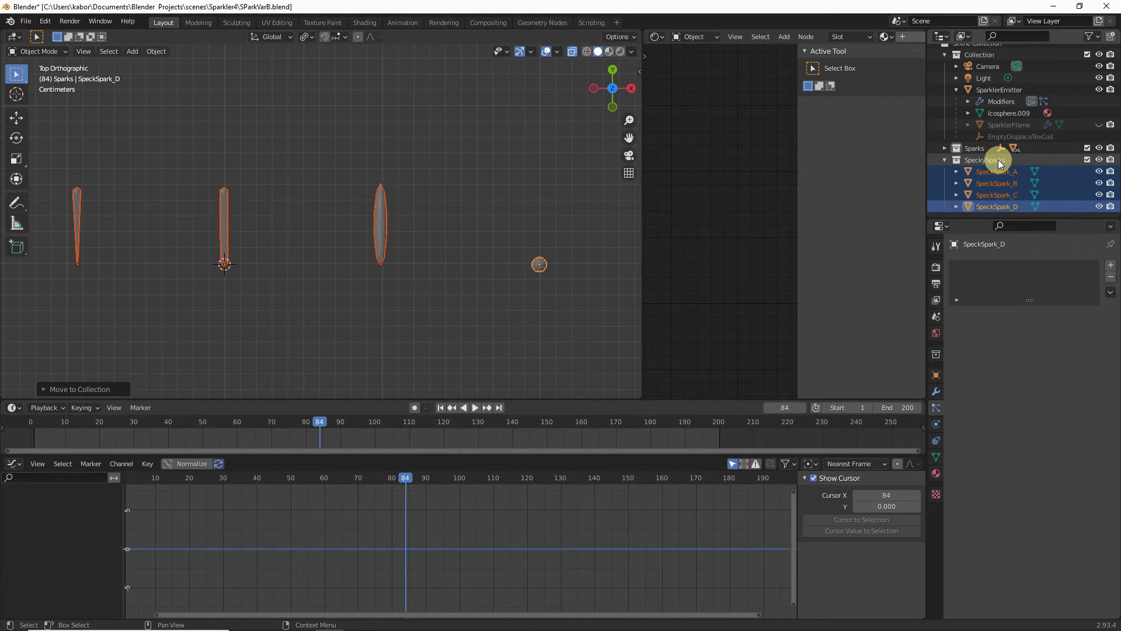
pyautogui.click(946, 148)
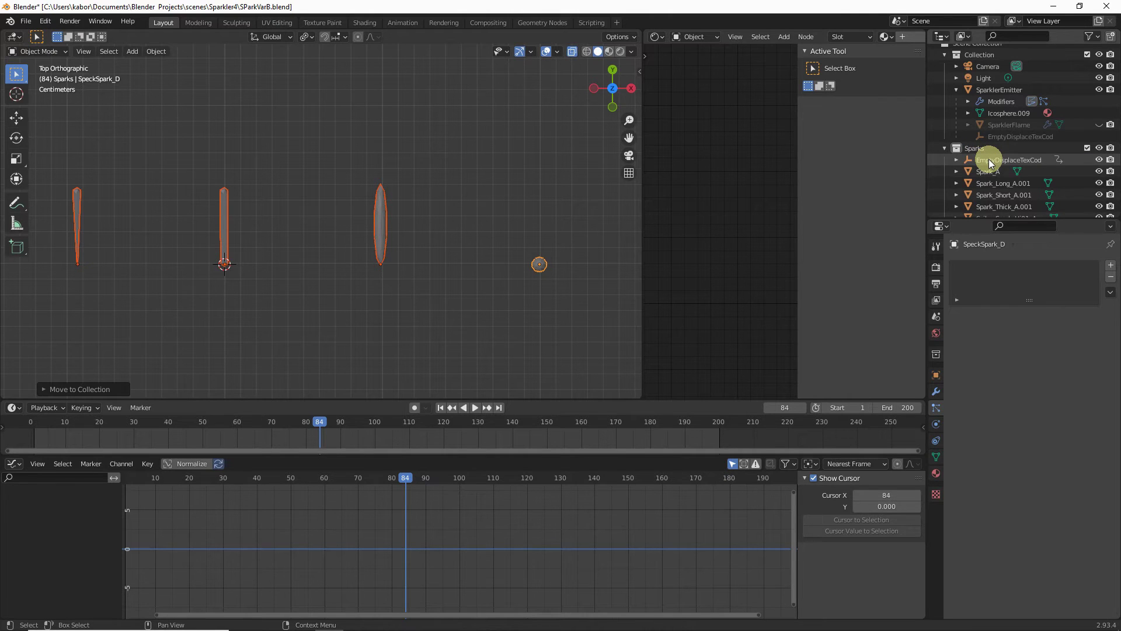
pyautogui.moveTo(985, 160); pyautogui.dragTo(985, 63)
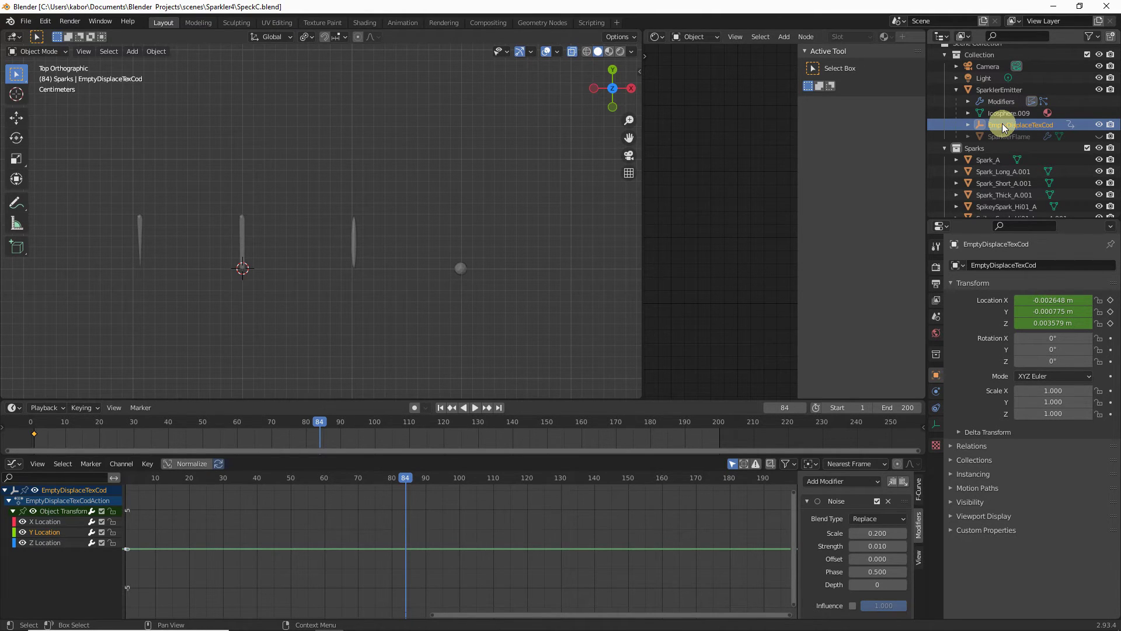
# Frame SparklerEmitter in a perspective view with rendered shading and hide the viewport overlays
pyautogui.click(1001, 93)
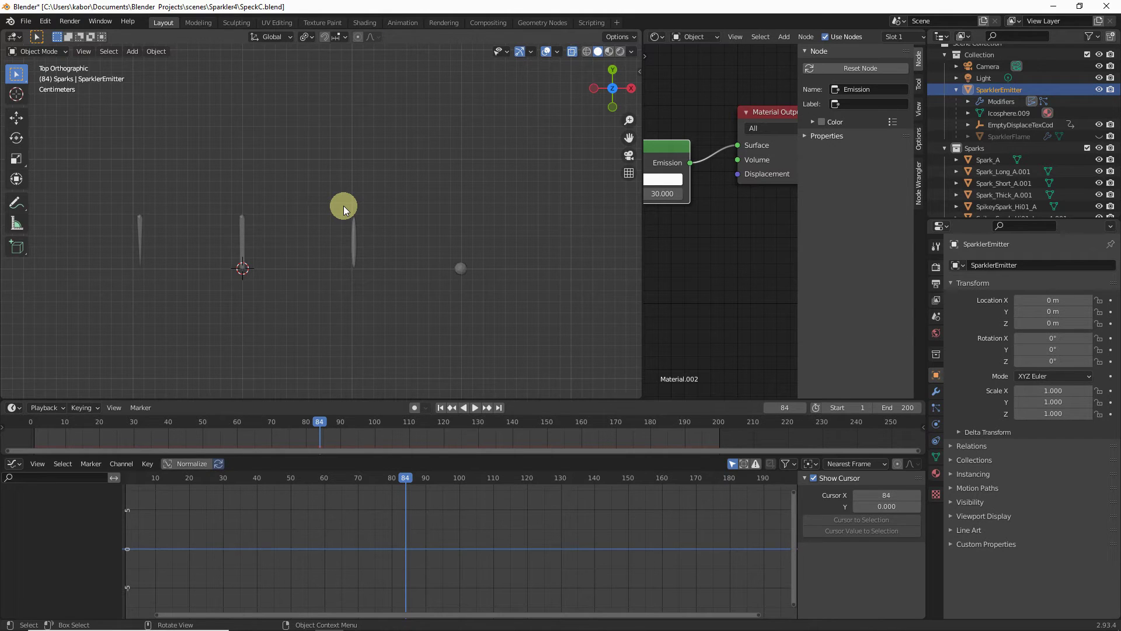
pyautogui.press('KP_Decimal')
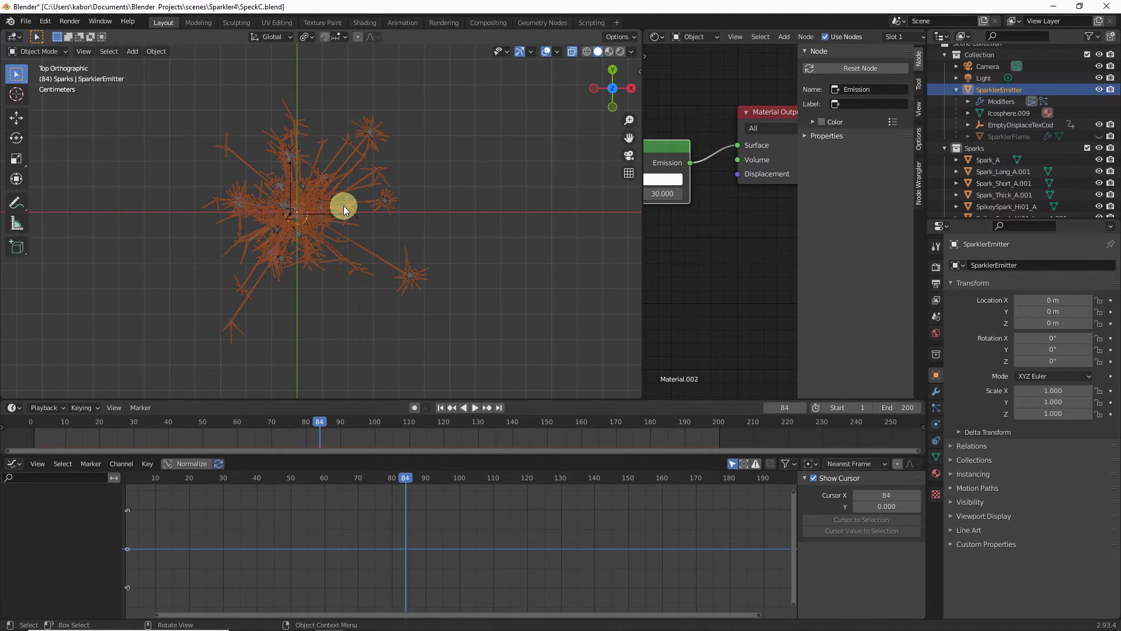
pyautogui.moveTo(343, 205); pyautogui.dragTo(301, 226, button='middle')
pyautogui.moveTo(259, 196); pyautogui.dragTo(262, 139, button='middle')
pyautogui.moveTo(361, 158); pyautogui.dragTo(370, 187, button='middle')
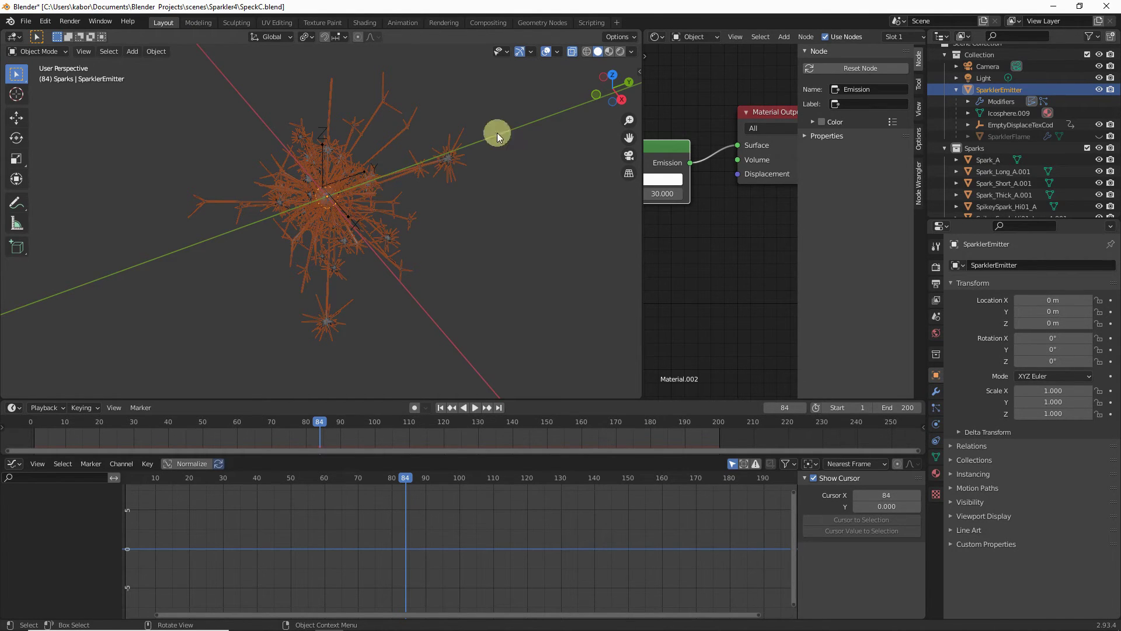
pyautogui.click(620, 51)
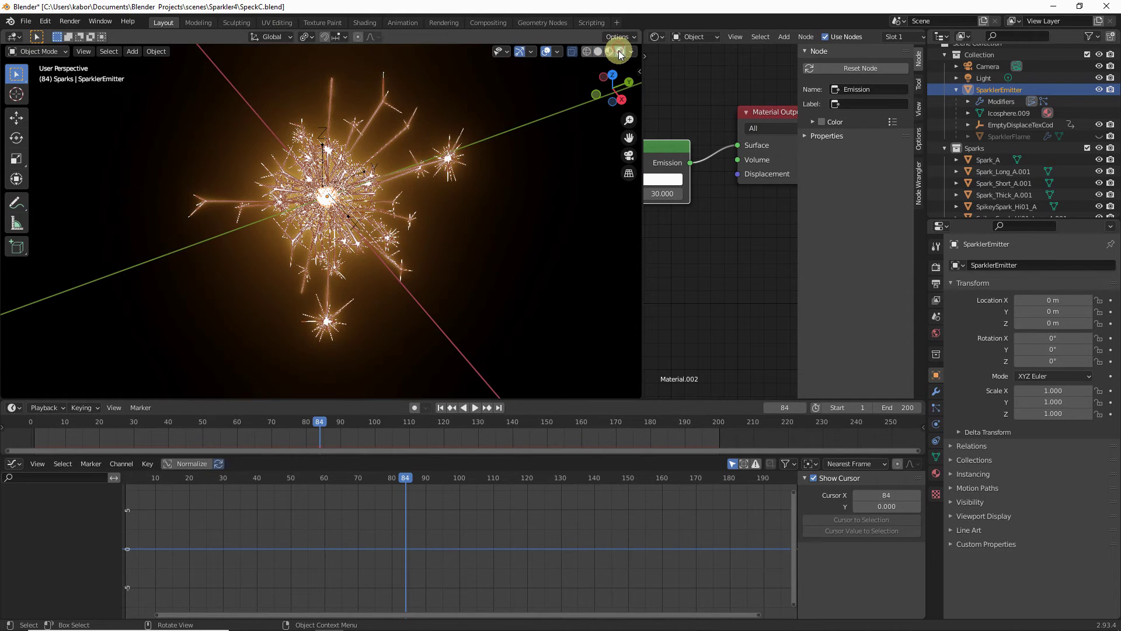
pyautogui.click(547, 51)
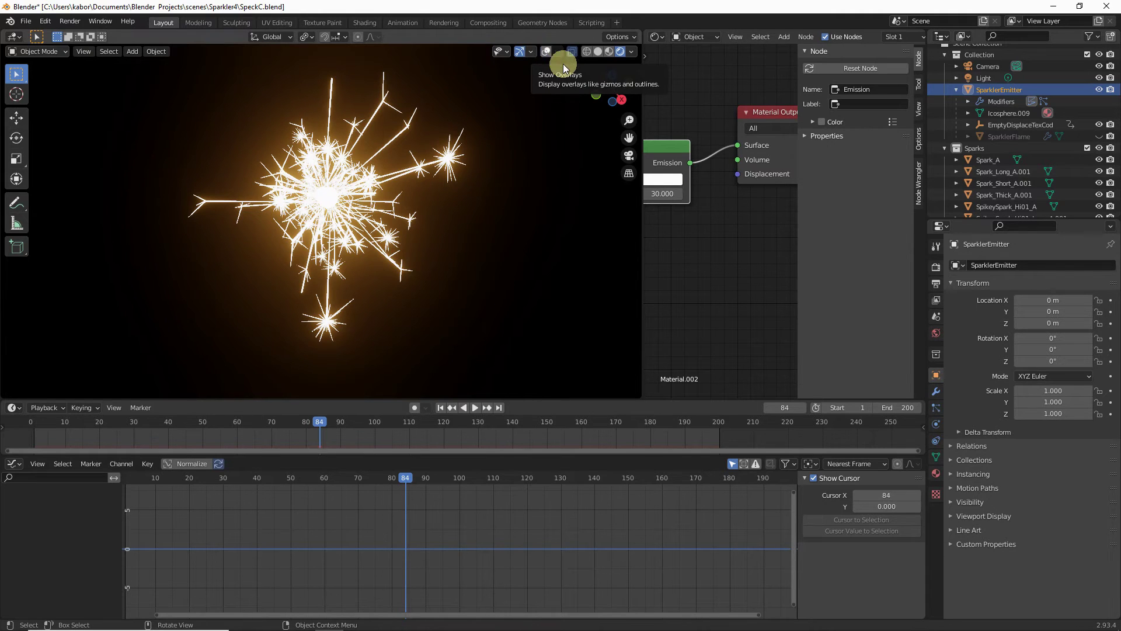
# Assign a copy of TextureEmitterNoise to a texture slot of SparklerEmitter's particle system and name it SparkAgeTexture
pyautogui.click(936, 405)
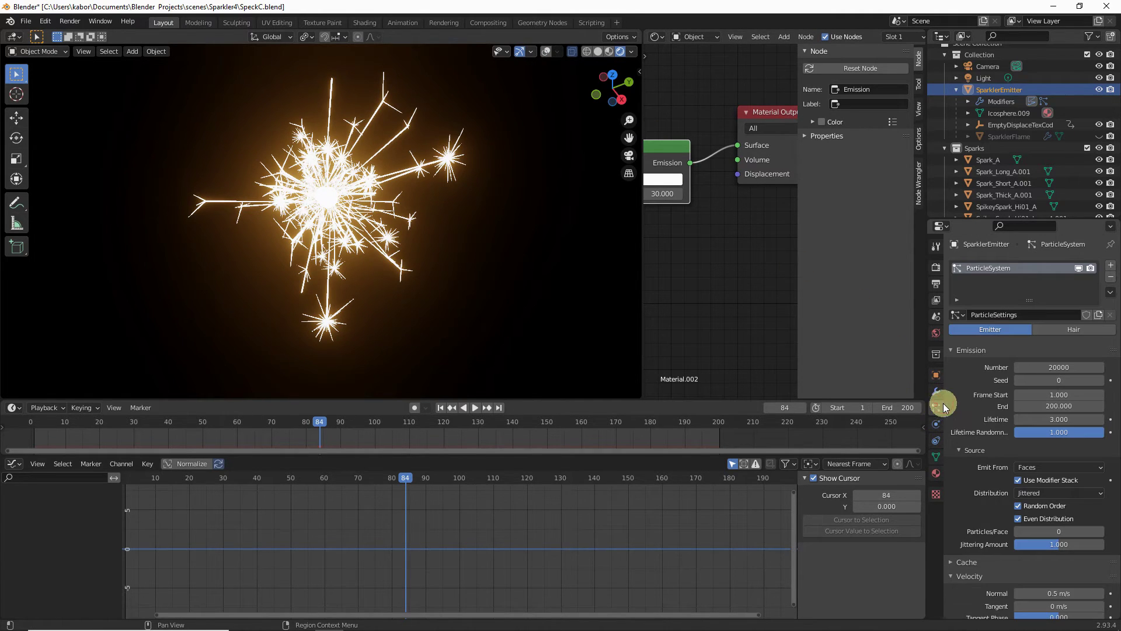
pyautogui.scroll(-3, 989, 379)
pyautogui.scroll(-15, 989, 383)
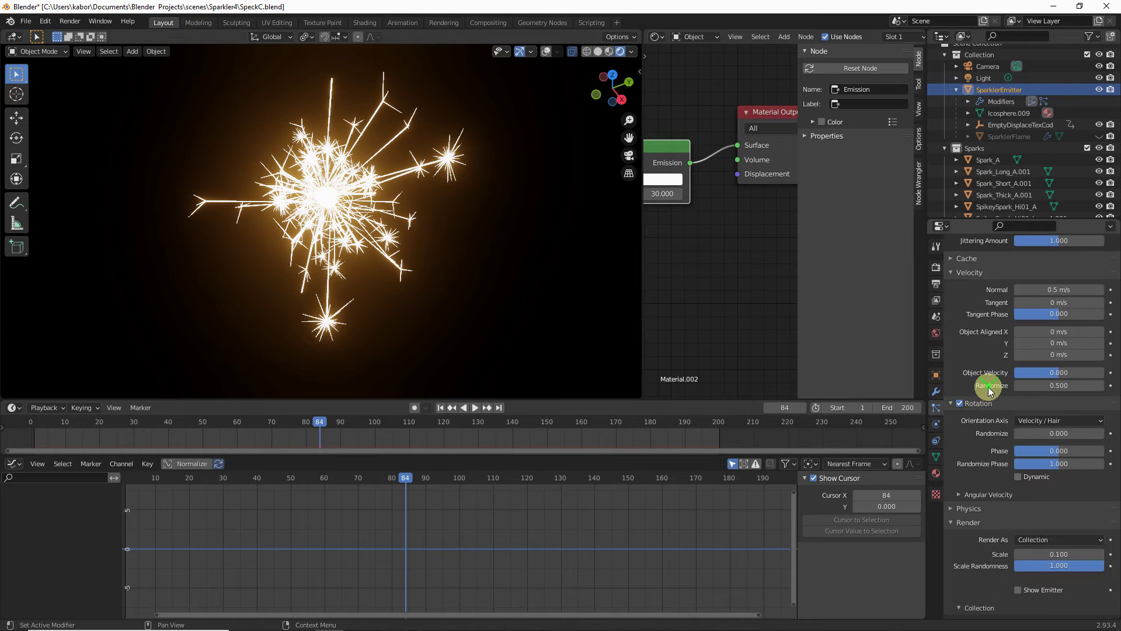
pyautogui.scroll(-1, 991, 411)
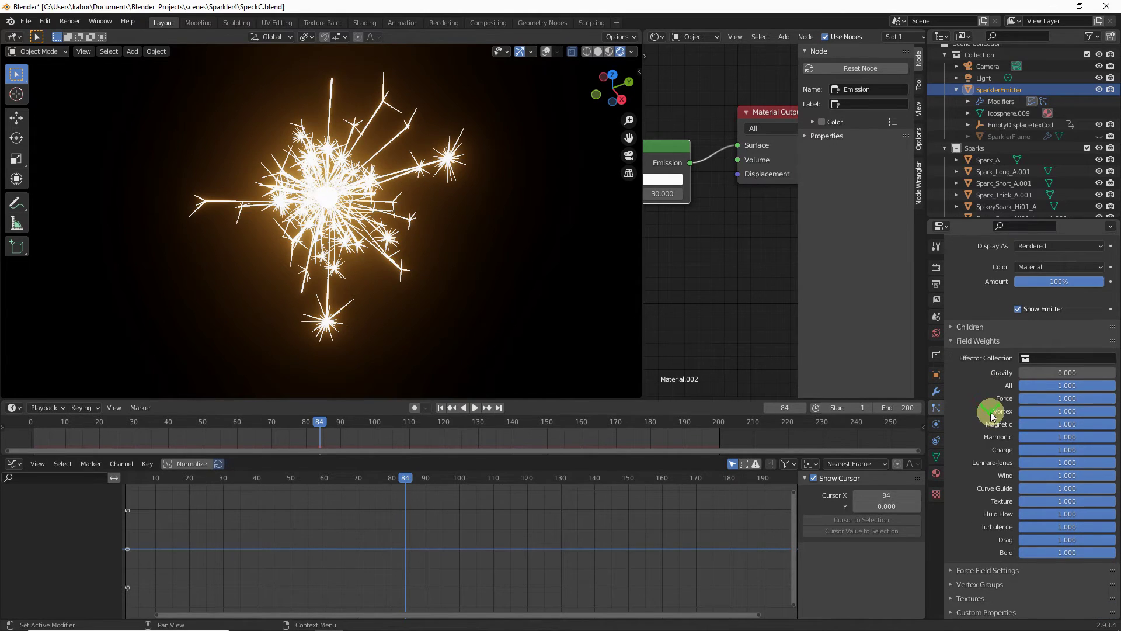
pyautogui.click(1022, 599)
pyautogui.scroll(-1, 1051, 595)
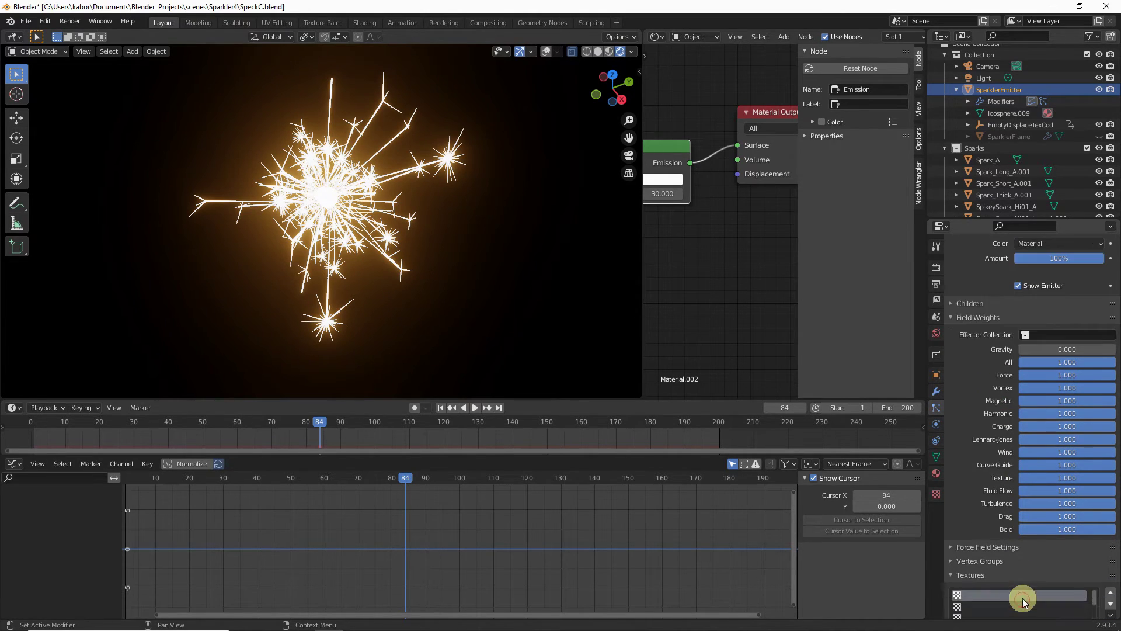
pyautogui.scroll(-3, 1098, 591)
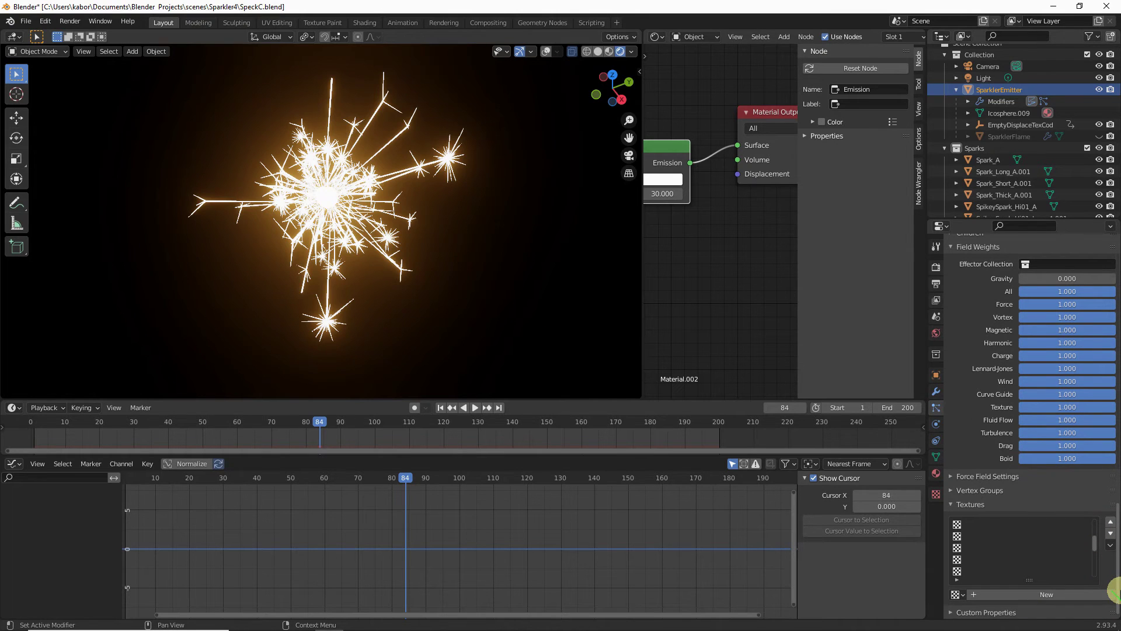
pyautogui.click(1103, 595)
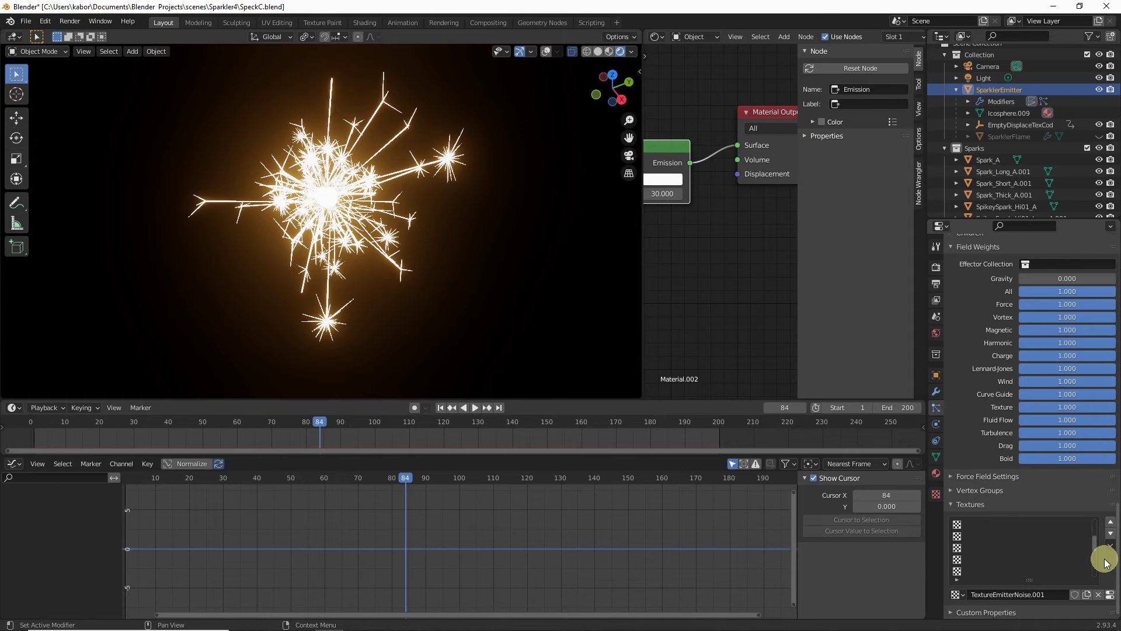
pyautogui.doubleClick(1063, 596)
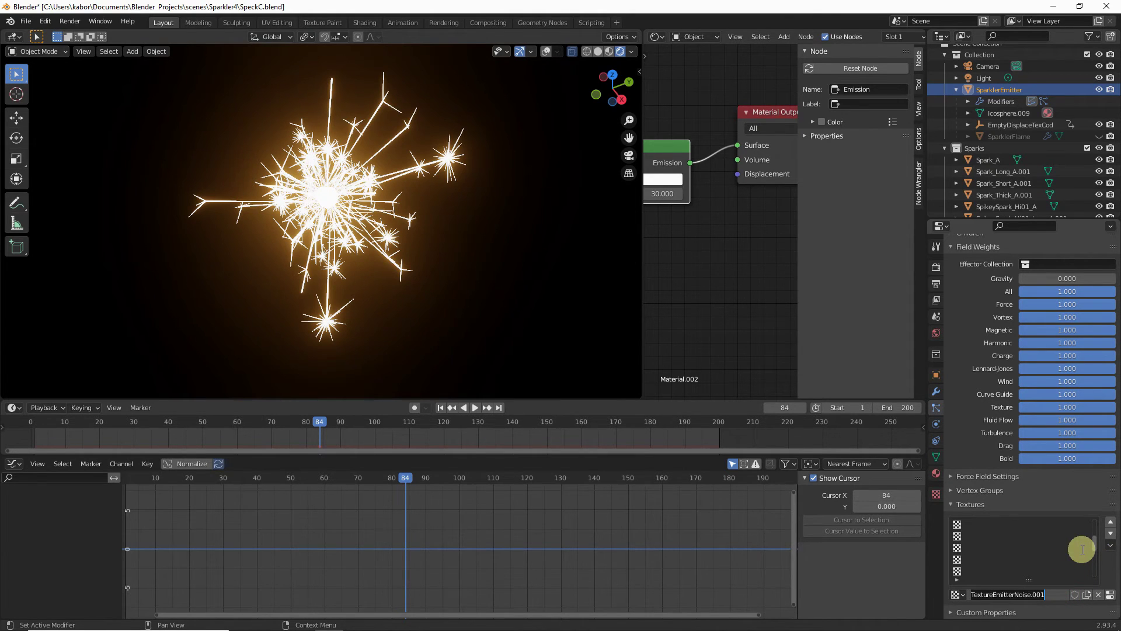
pyautogui.write('Spar')
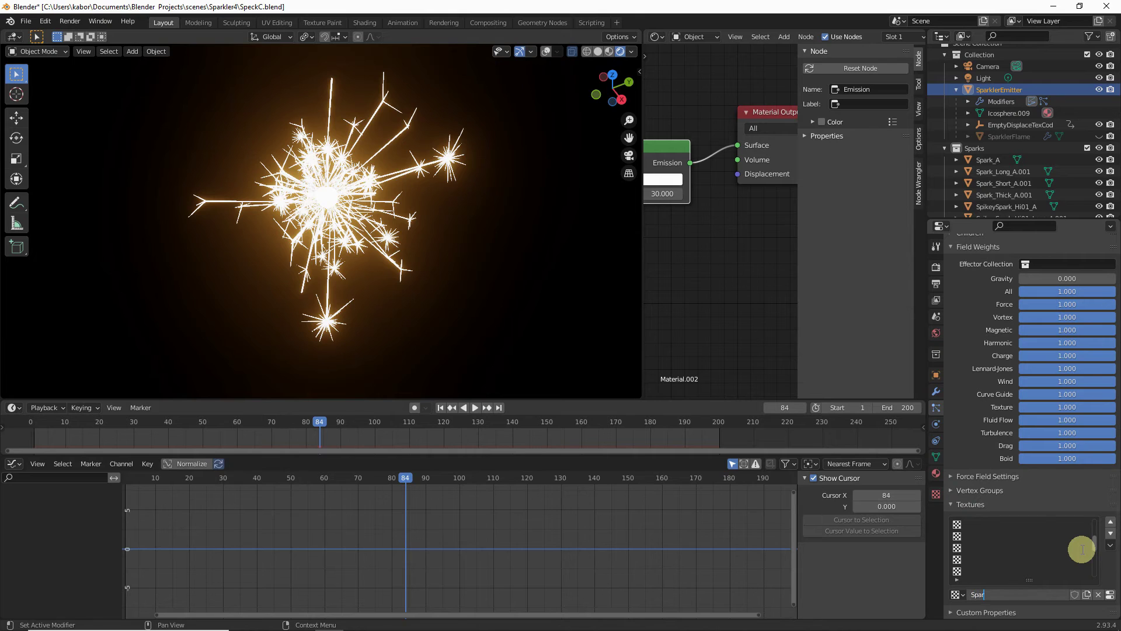
pyautogui.write('kAgeTexture')
pyautogui.press('Return')
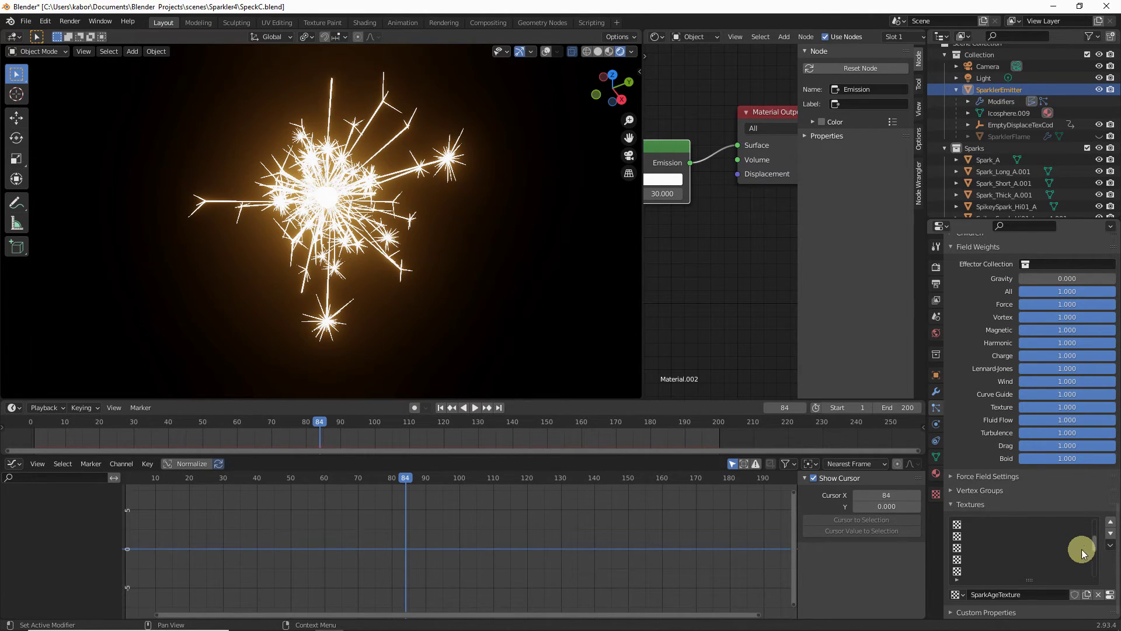
# Show the particle system's SparkAgeTexture in the texture properties and set its type to Blend
pyautogui.click(936, 495)
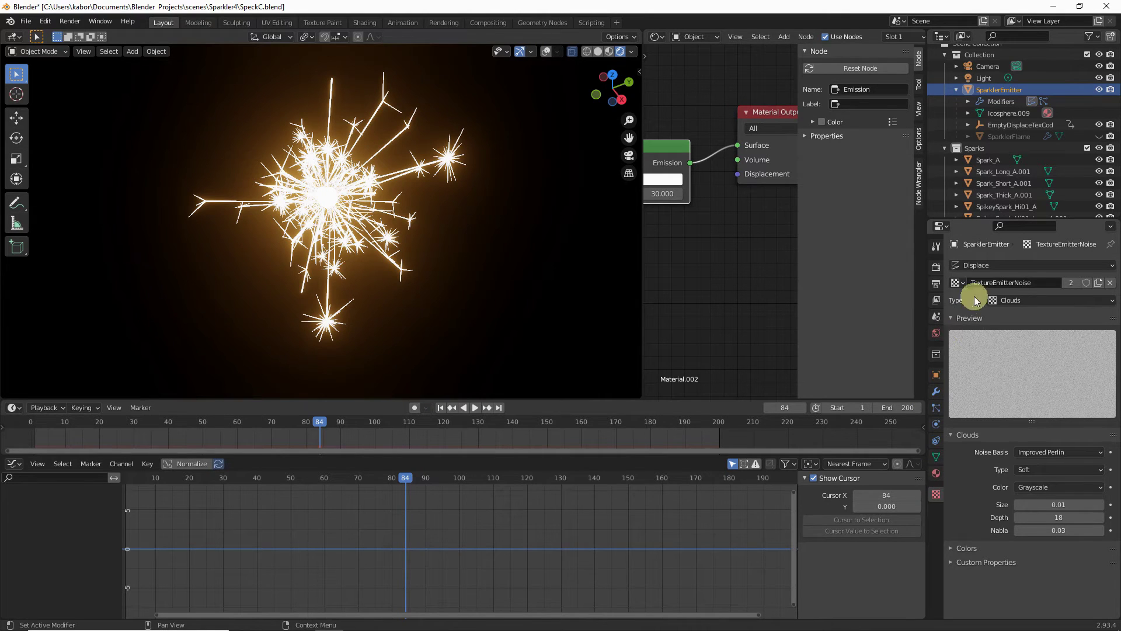
pyautogui.click(1005, 265)
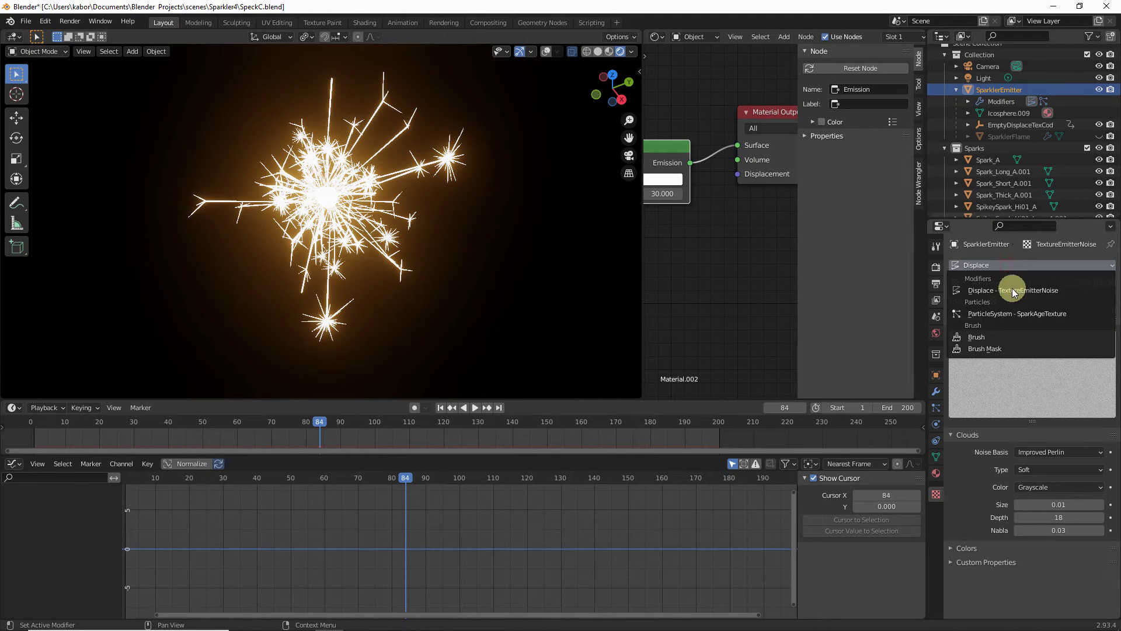
pyautogui.click(1031, 316)
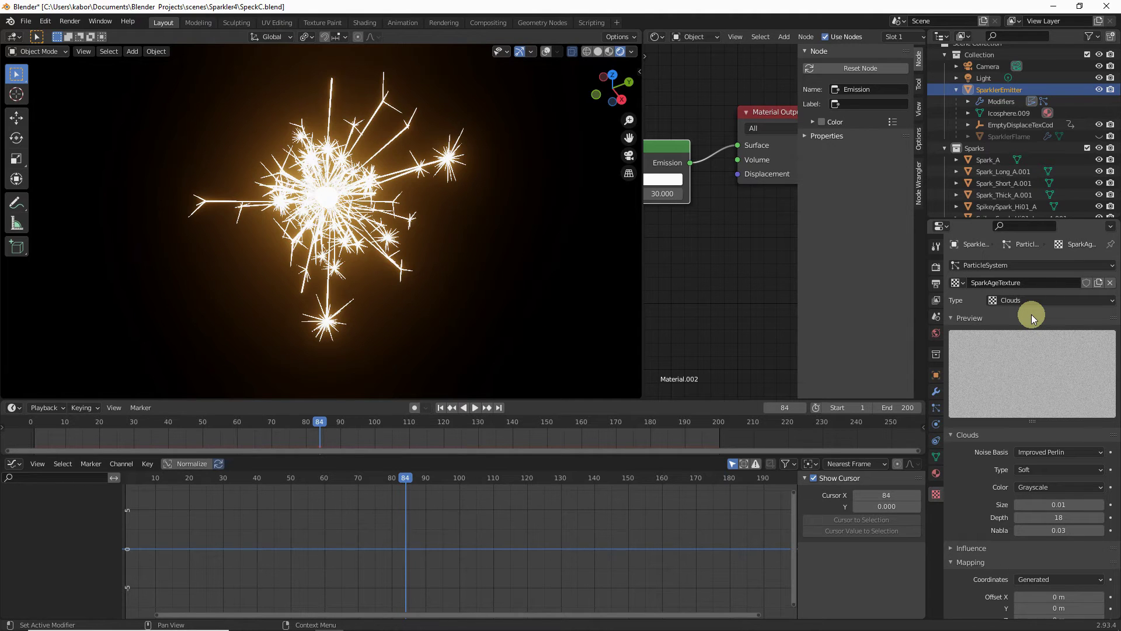
pyautogui.click(1042, 299)
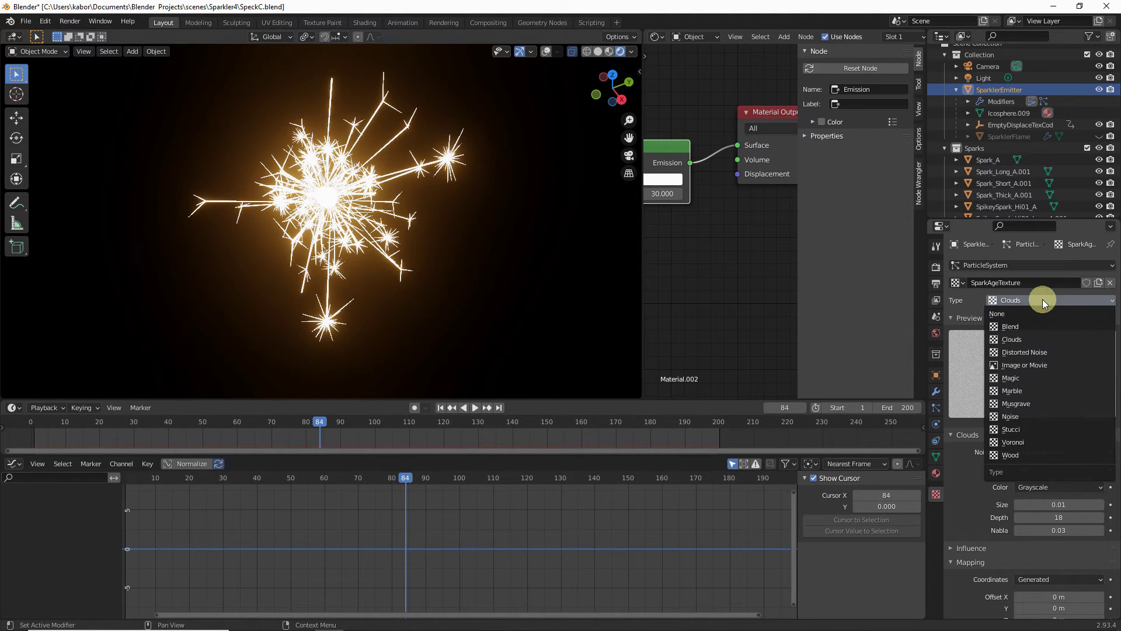
pyautogui.click(1021, 326)
pyautogui.scroll(-1, 1022, 362)
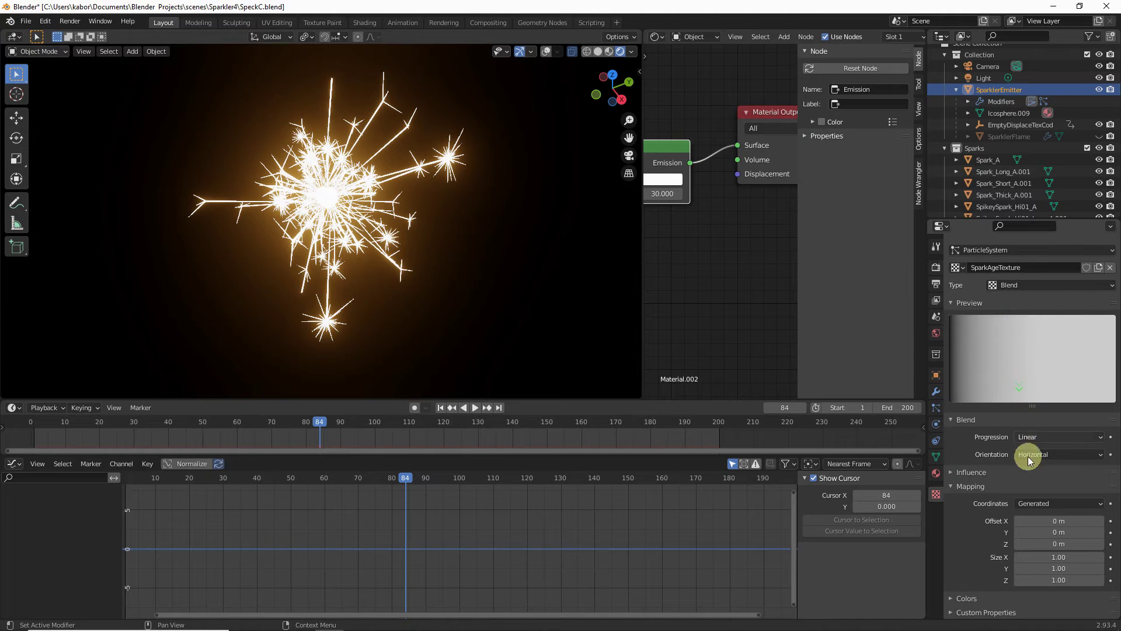
# Make SparkAgeTexture influence particle Size and Physics Velocity, and disable its General Time influence
pyautogui.click(1019, 475)
pyautogui.scroll(-5, 1020, 476)
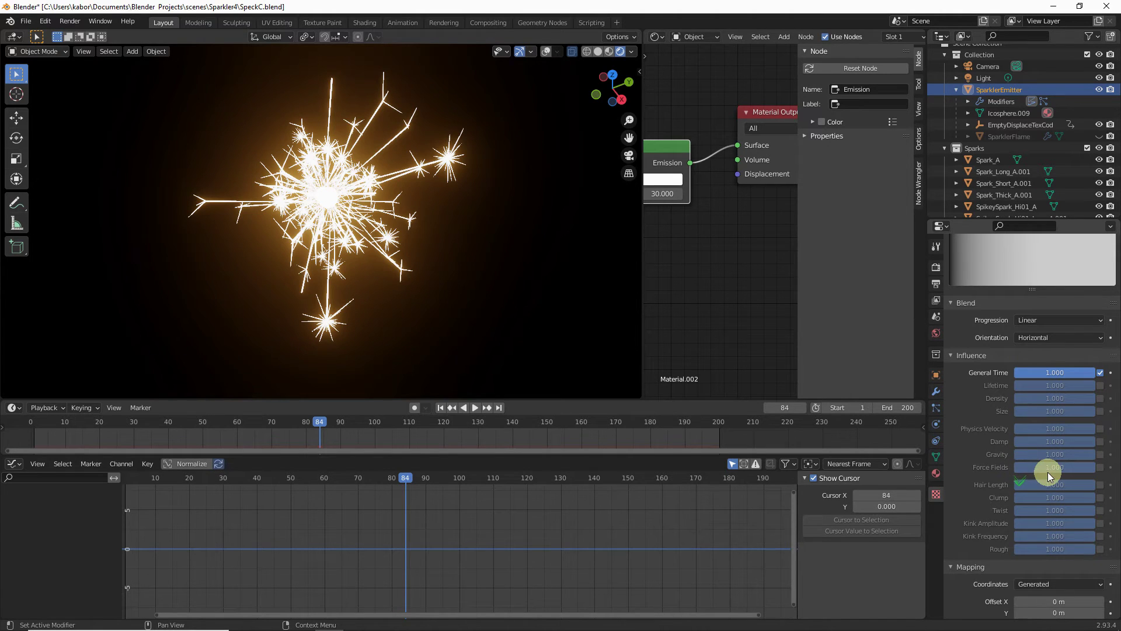
pyautogui.click(1099, 412)
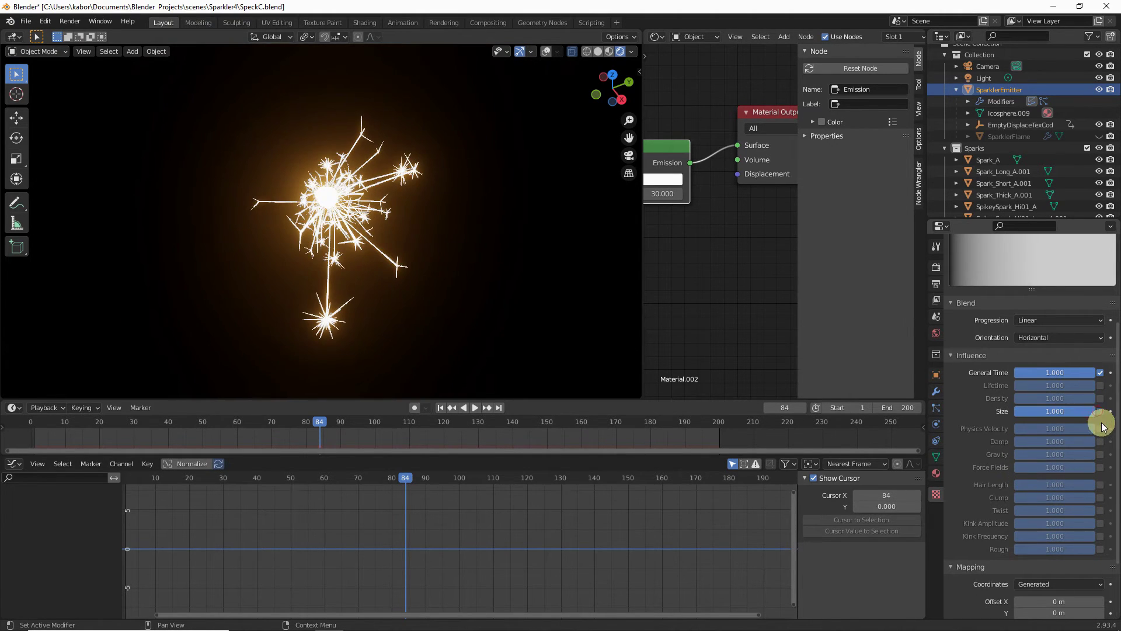
pyautogui.click(1100, 430)
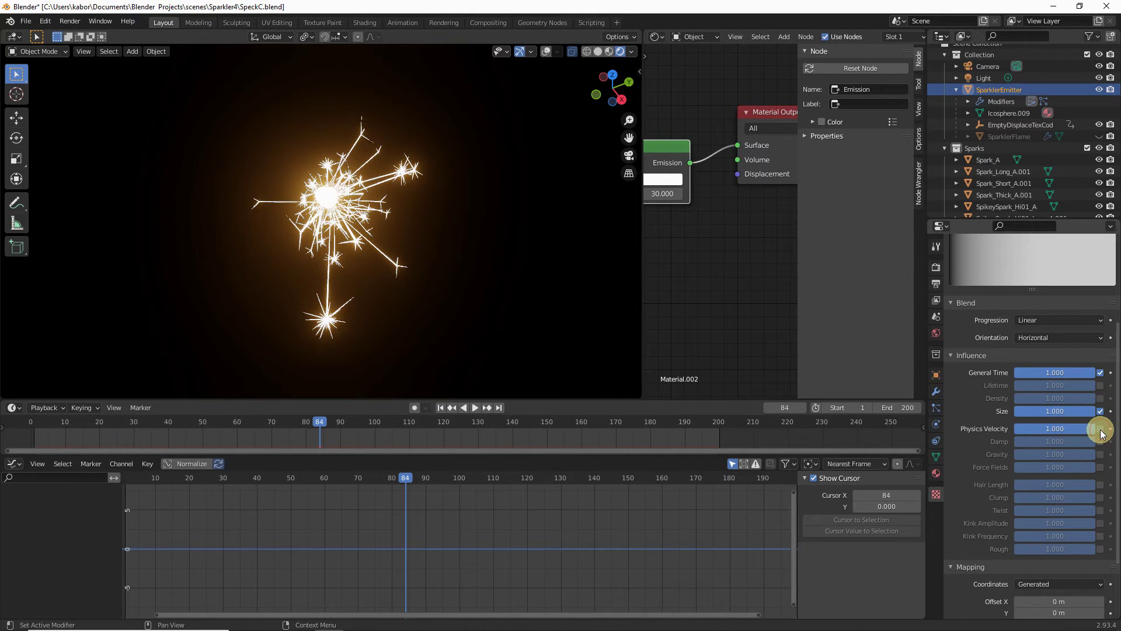
pyautogui.click(1100, 373)
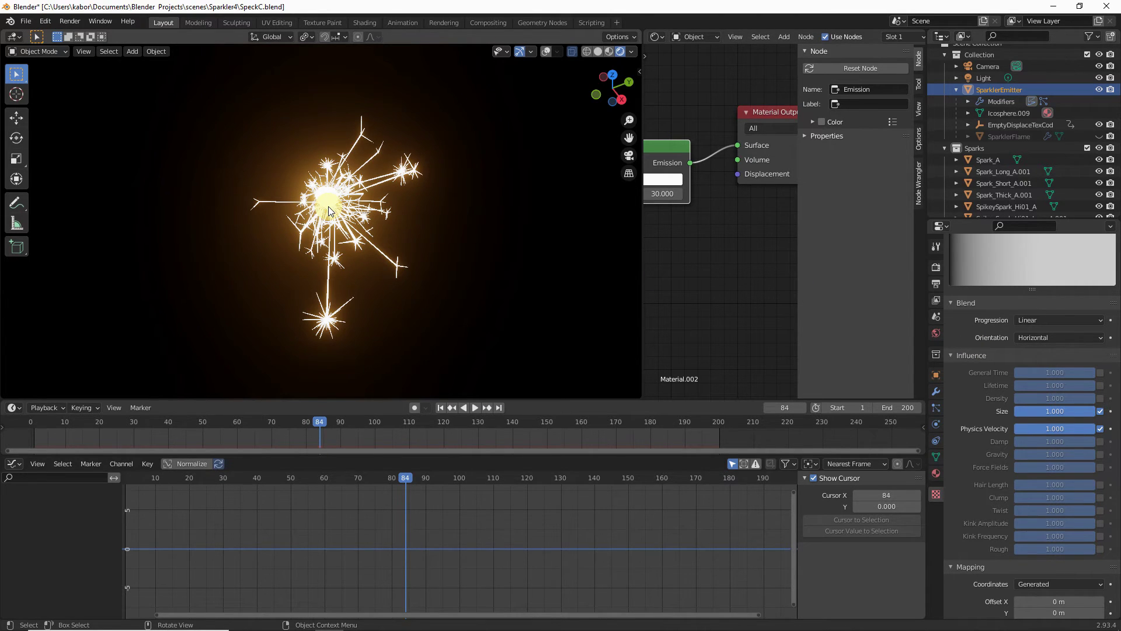
# Play the animation from the first frame to check the sparks, and review SparkAgeTexture's blend and mapping settings
pyautogui.click(442, 407)
pyautogui.click(475, 408)
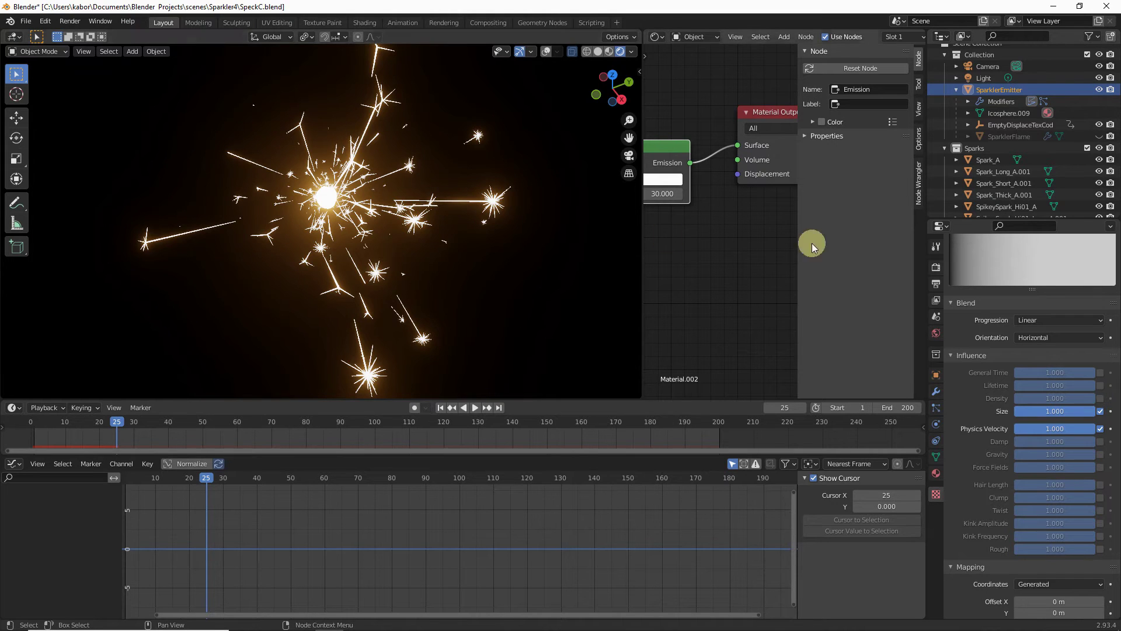
pyautogui.scroll(2, 1027, 297)
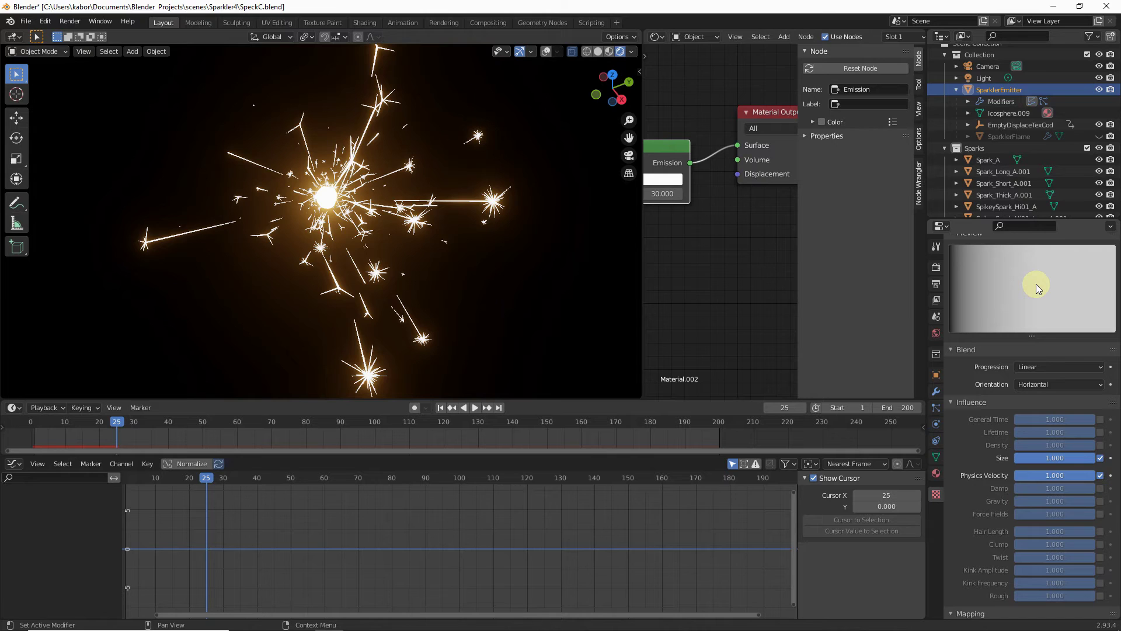
pyautogui.scroll(-5, 1036, 284)
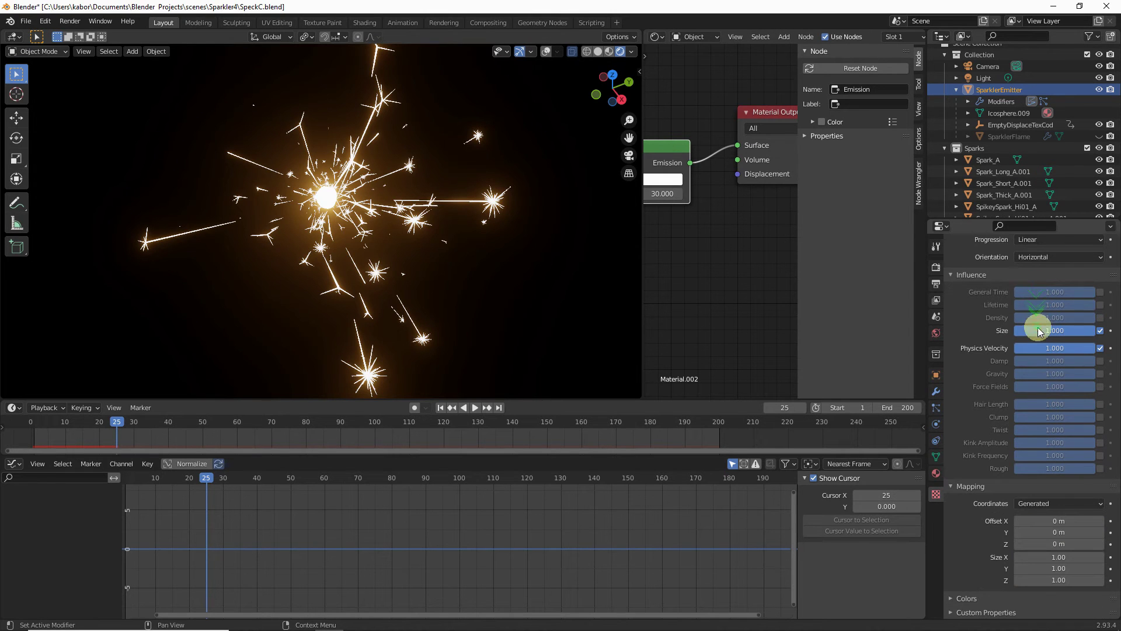
# Enable the Color Ramp in SparkAgeTexture's color settings
pyautogui.click(978, 597)
pyautogui.scroll(-4, 989, 566)
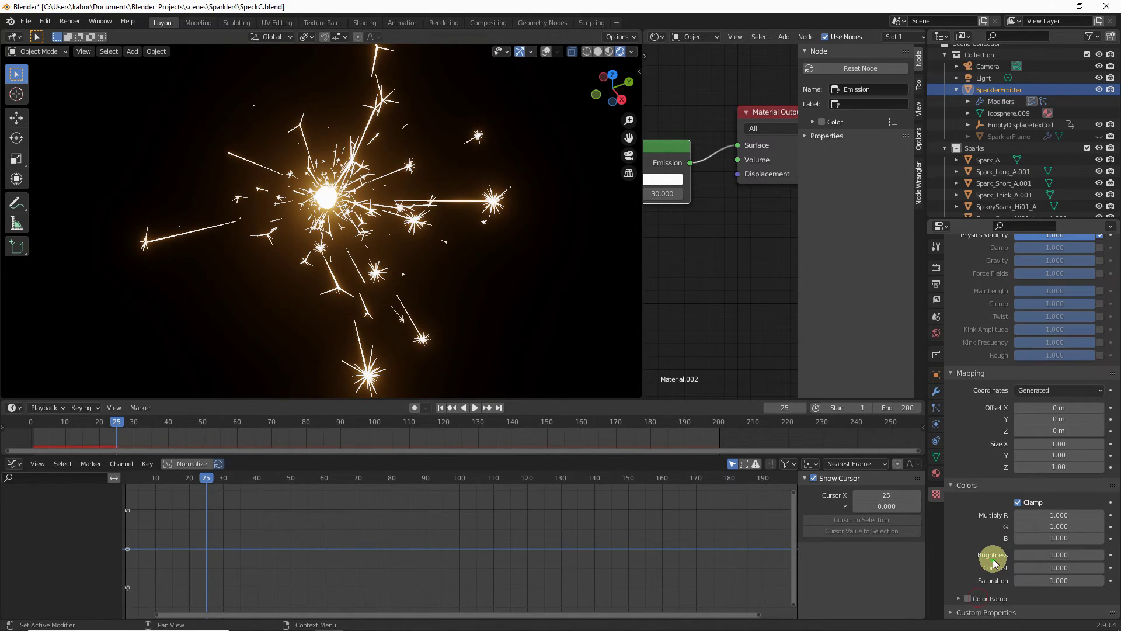
pyautogui.click(972, 598)
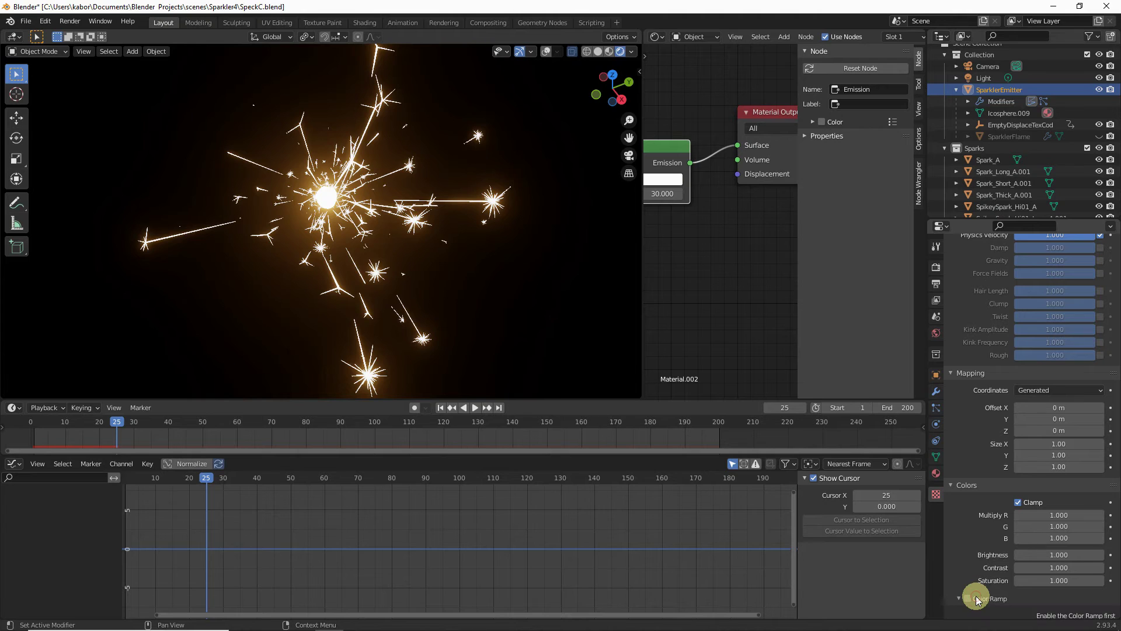
pyautogui.click(967, 599)
pyautogui.scroll(-2, 1007, 575)
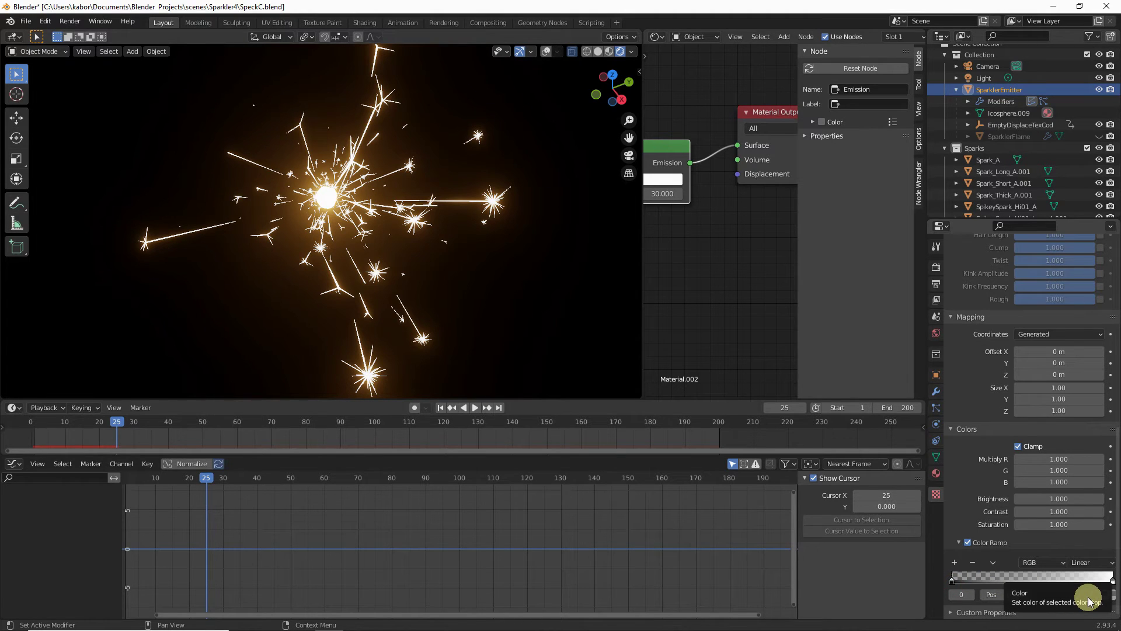
# Give the color ramp's first stop an alpha of 1 and an HSV value of 0.350
pyautogui.click(1059, 594)
pyautogui.click(1065, 581)
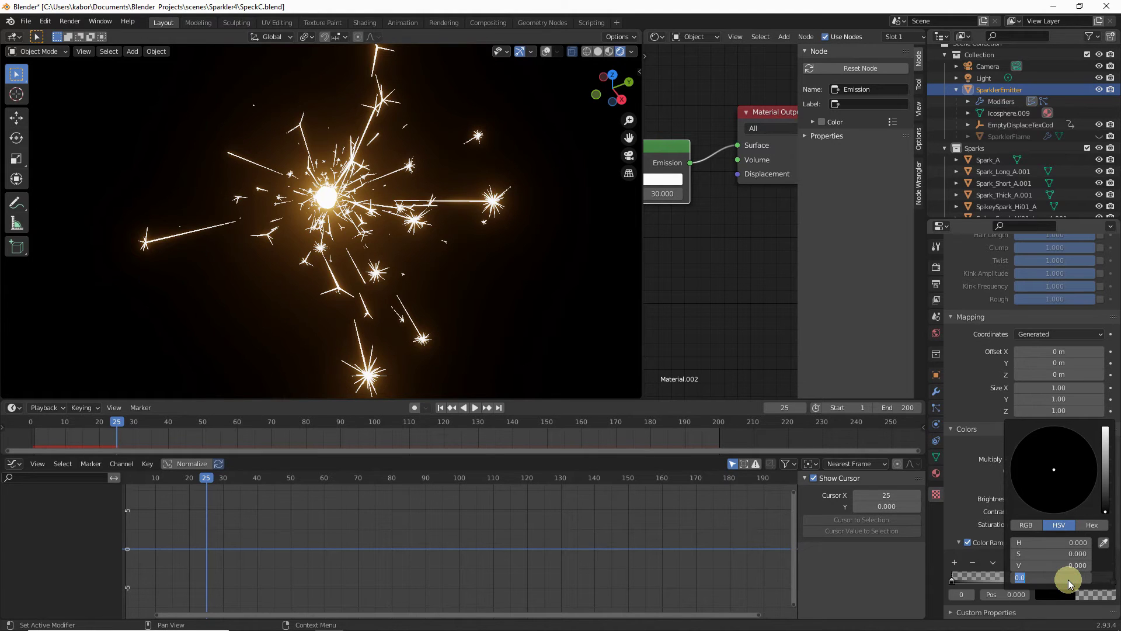
pyautogui.write('1')
pyautogui.press('Return')
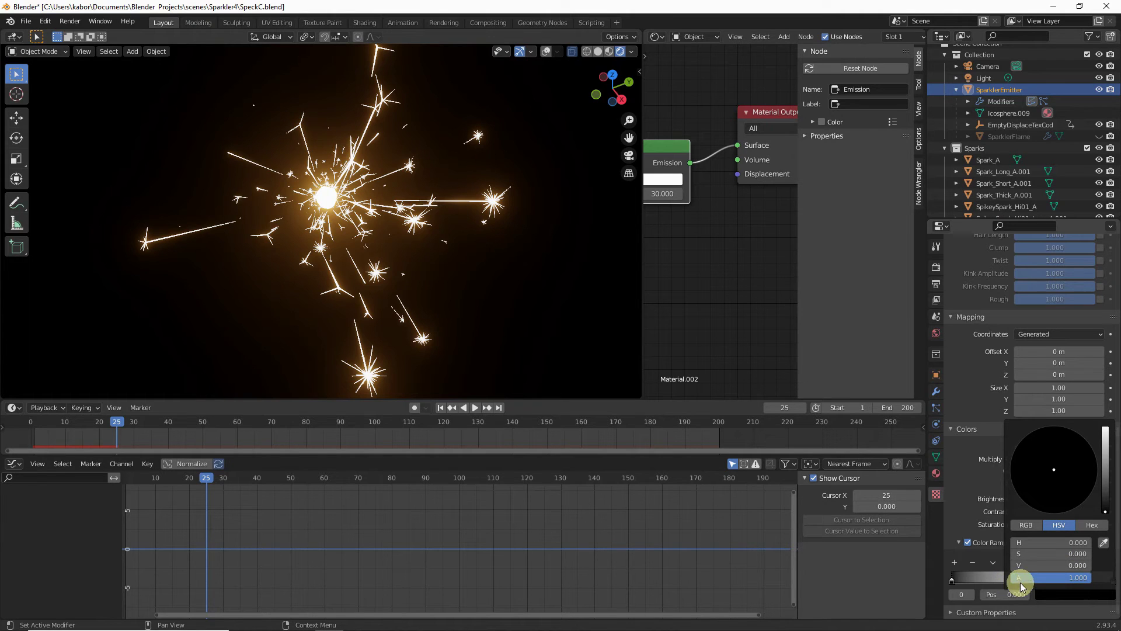
pyautogui.click(1085, 567)
pyautogui.write('.350')
pyautogui.press('Return')
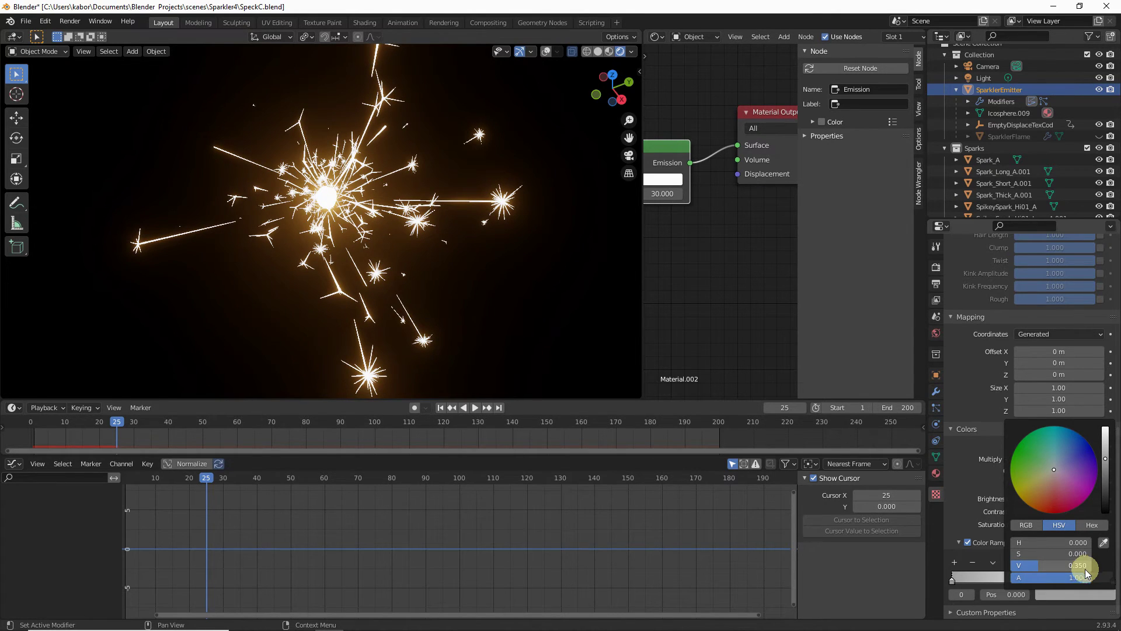
pyautogui.click(956, 515)
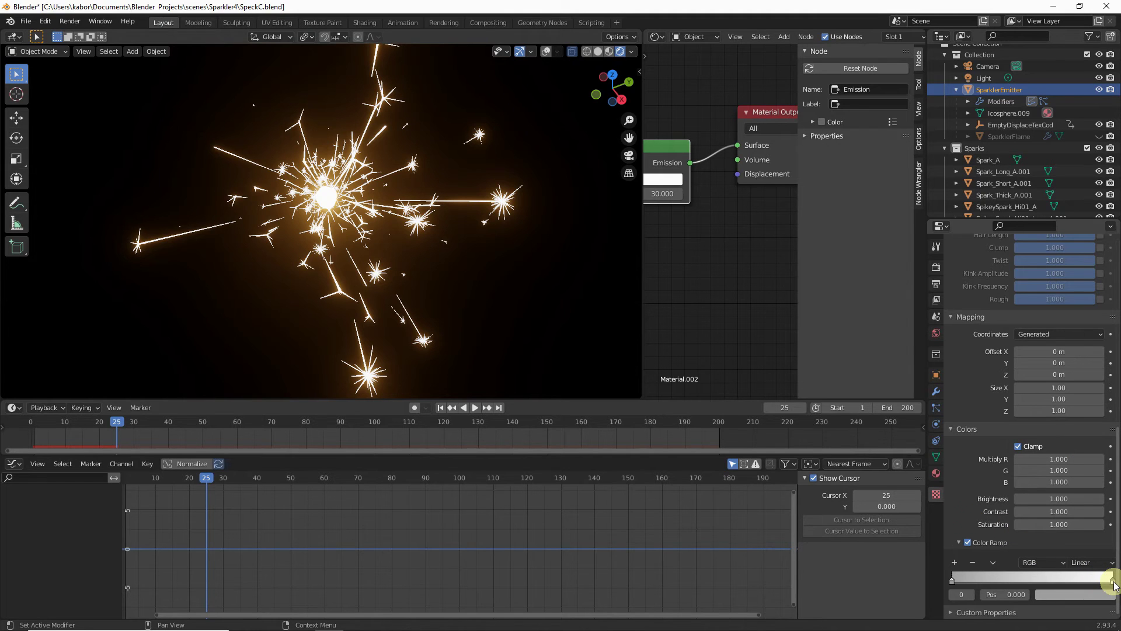
# Move the color ramp's white end stop to position 0.5
pyautogui.moveTo(1113, 582); pyautogui.dragTo(1034, 582)
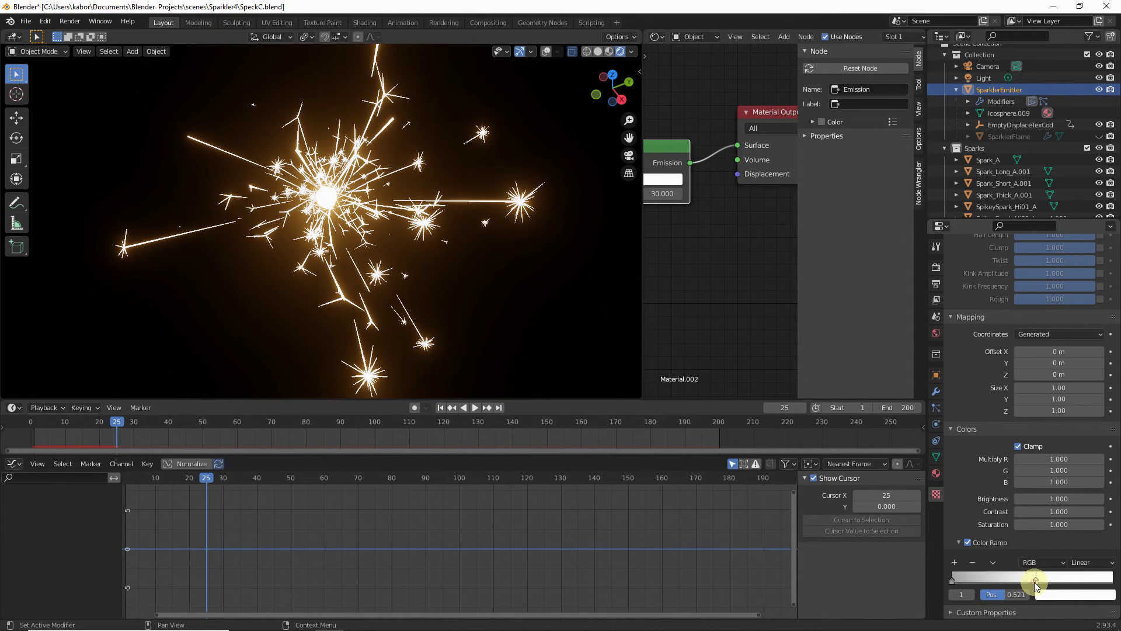
pyautogui.click(1015, 597)
pyautogui.press('BackSpace')
pyautogui.write('.5')
pyautogui.press('Return')
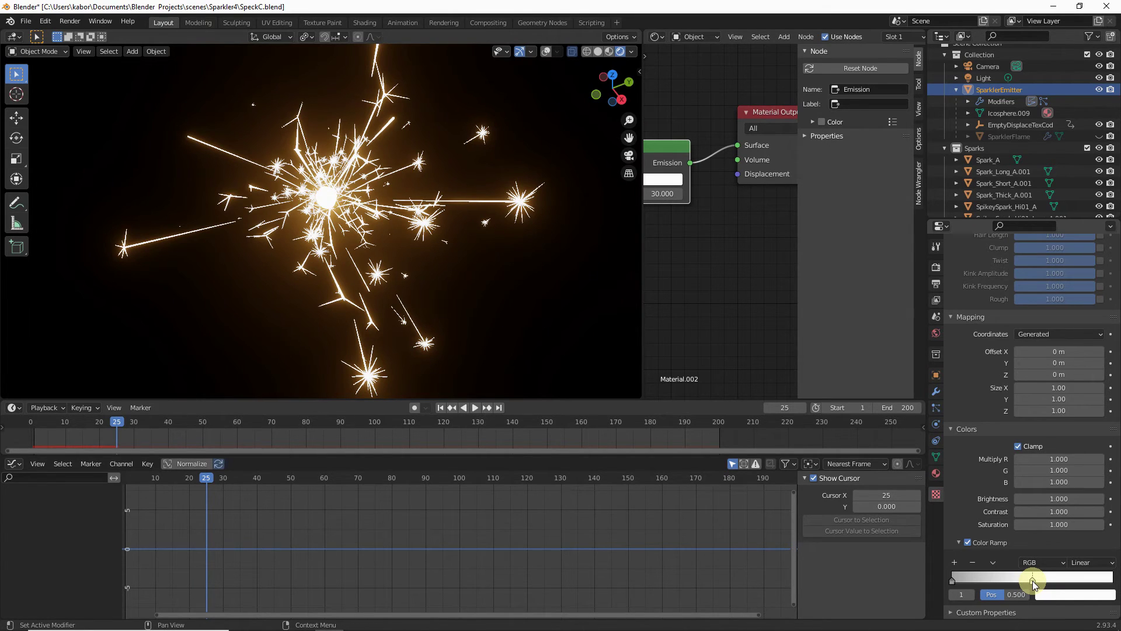
# Play the animation from the first frame to check how the ramp affects the sparks
pyautogui.click(440, 408)
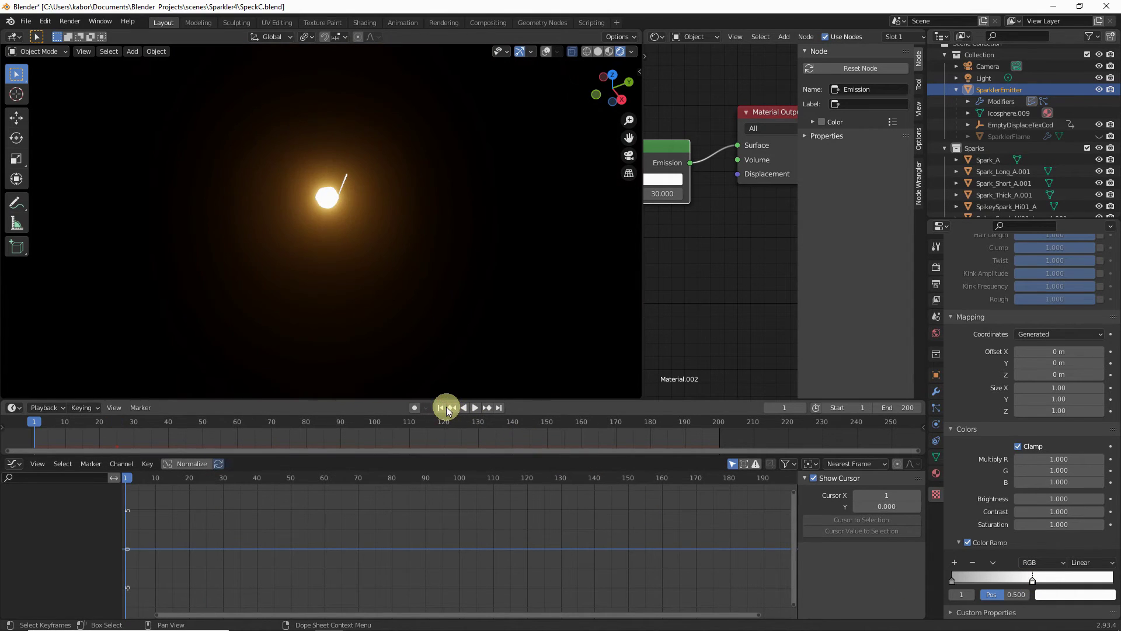
pyautogui.click(477, 407)
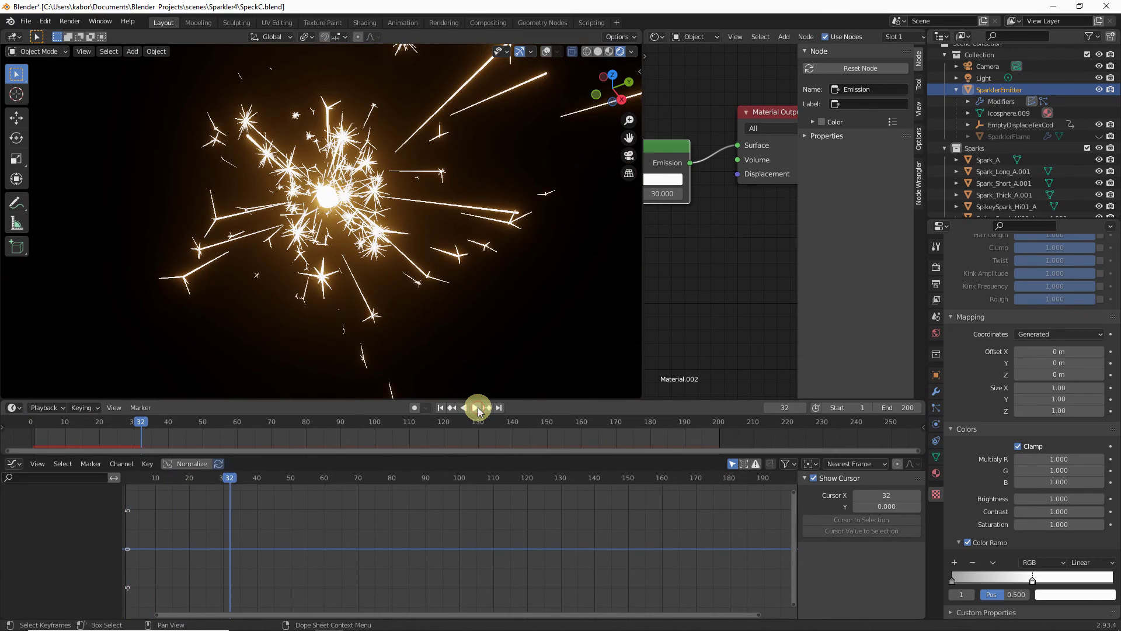
pyautogui.click(476, 407)
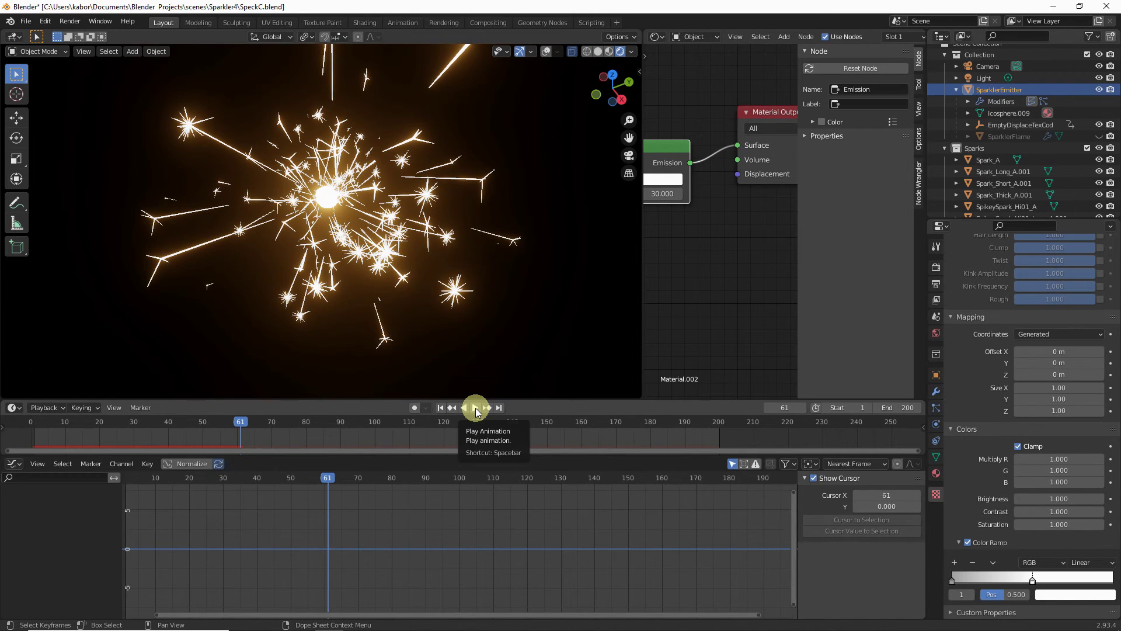
# Reduce SparkAgeTexture's Physics Velocity influence to 0.8 and replay the animation from the first frame
pyautogui.scroll(6, 968, 465)
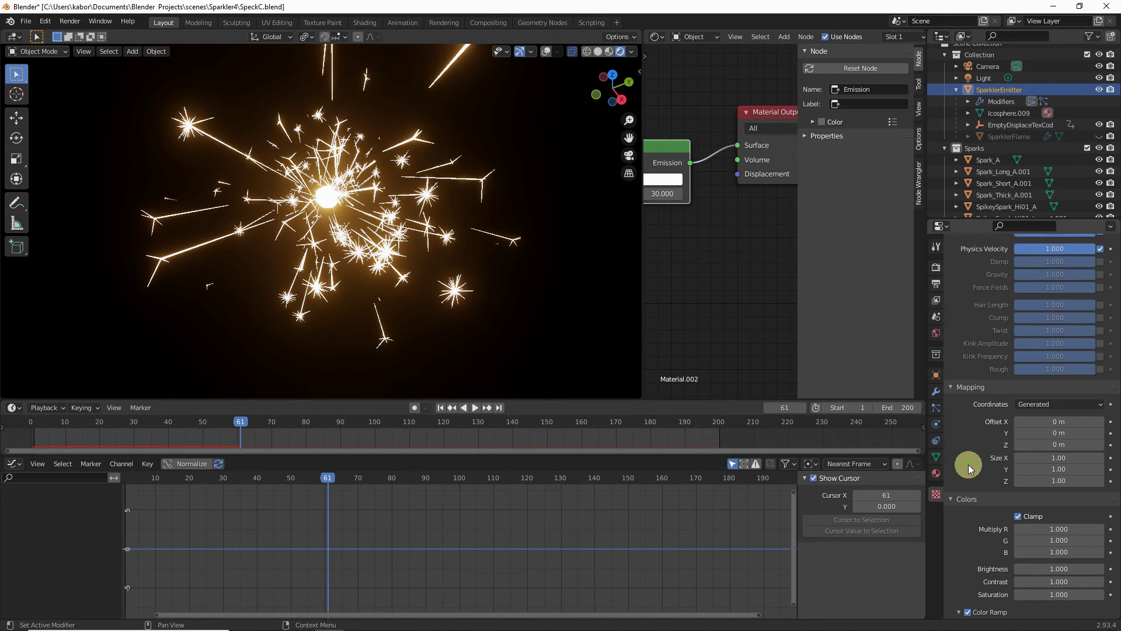
pyautogui.scroll(2, 968, 464)
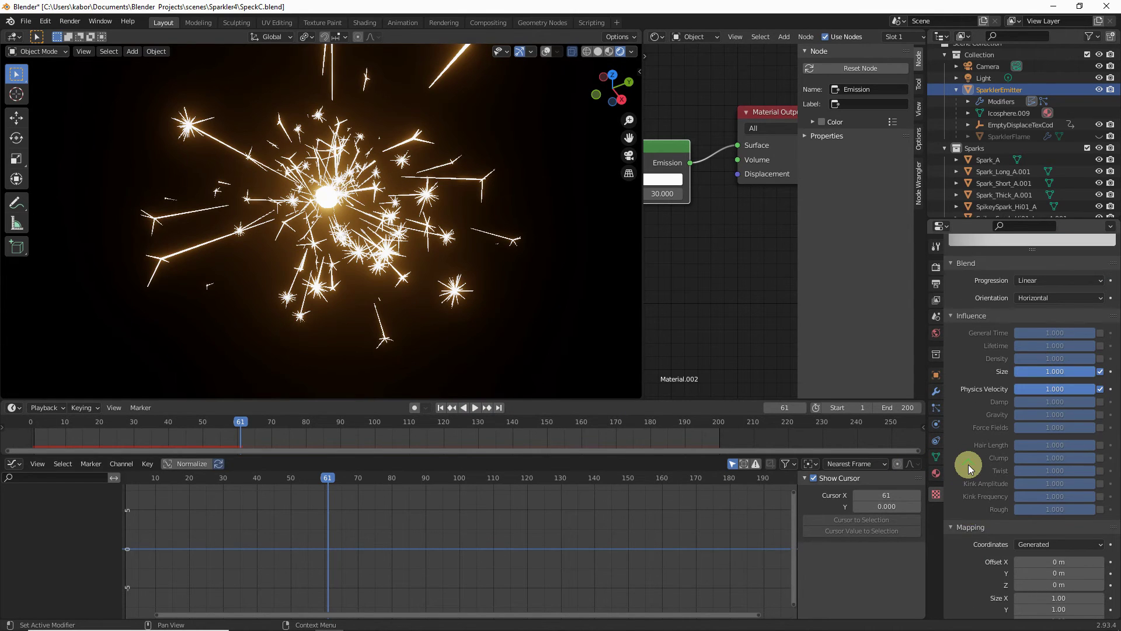
pyautogui.click(1068, 388)
pyautogui.write('0.8')
pyautogui.press('Return')
pyautogui.click(442, 408)
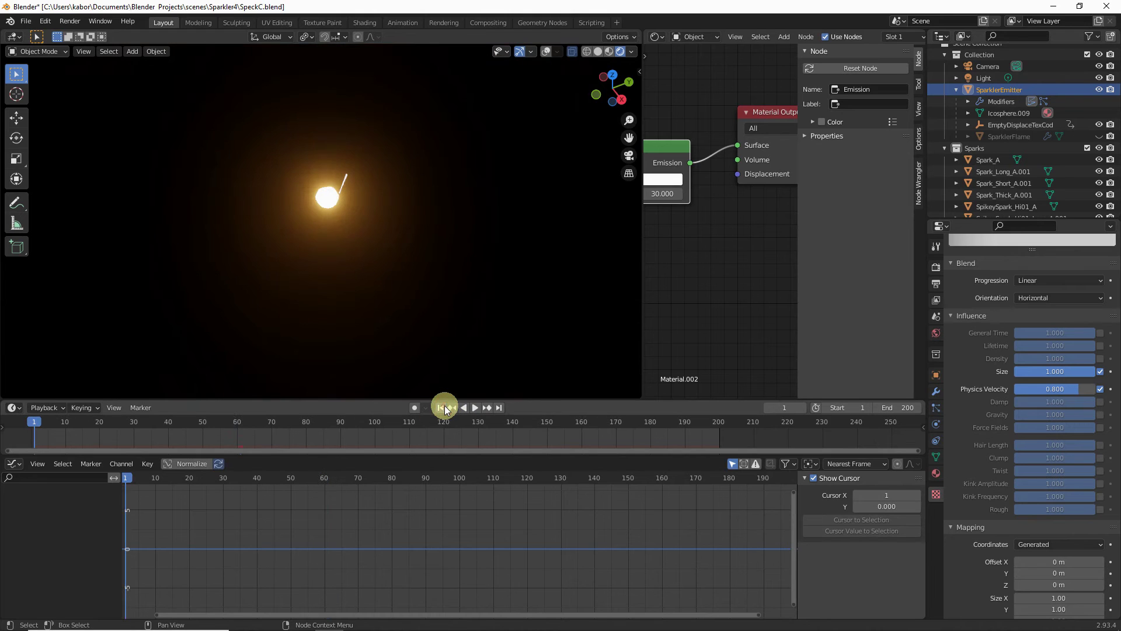
pyautogui.click(472, 407)
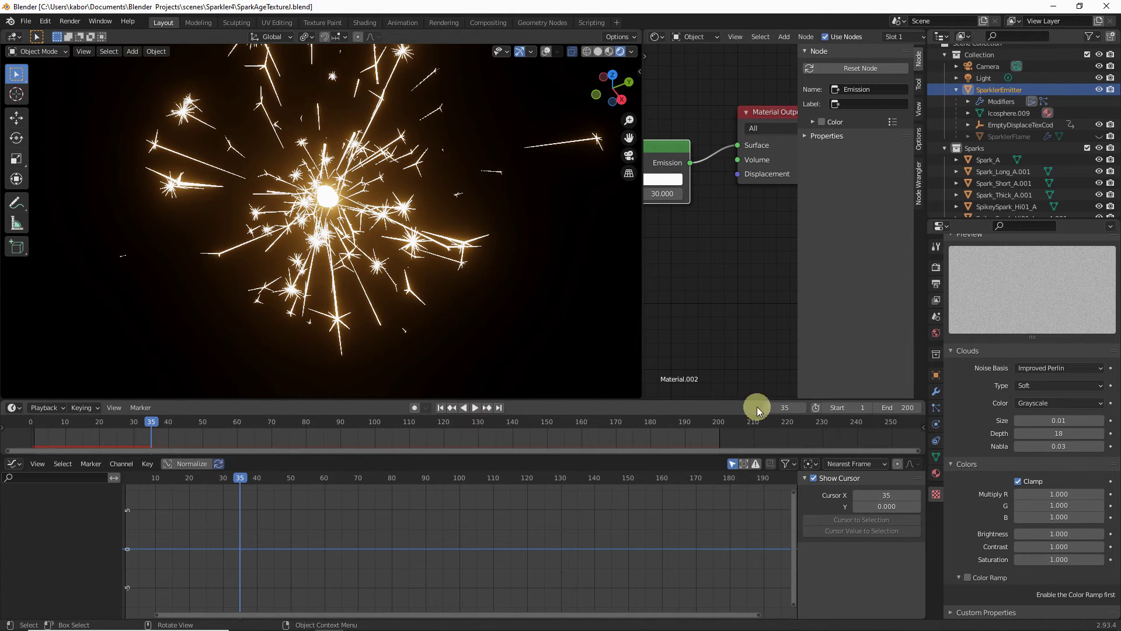
# Insert keyframes at frame 35 on the particle system's Lifetime and its render Scale
pyautogui.click(938, 408)
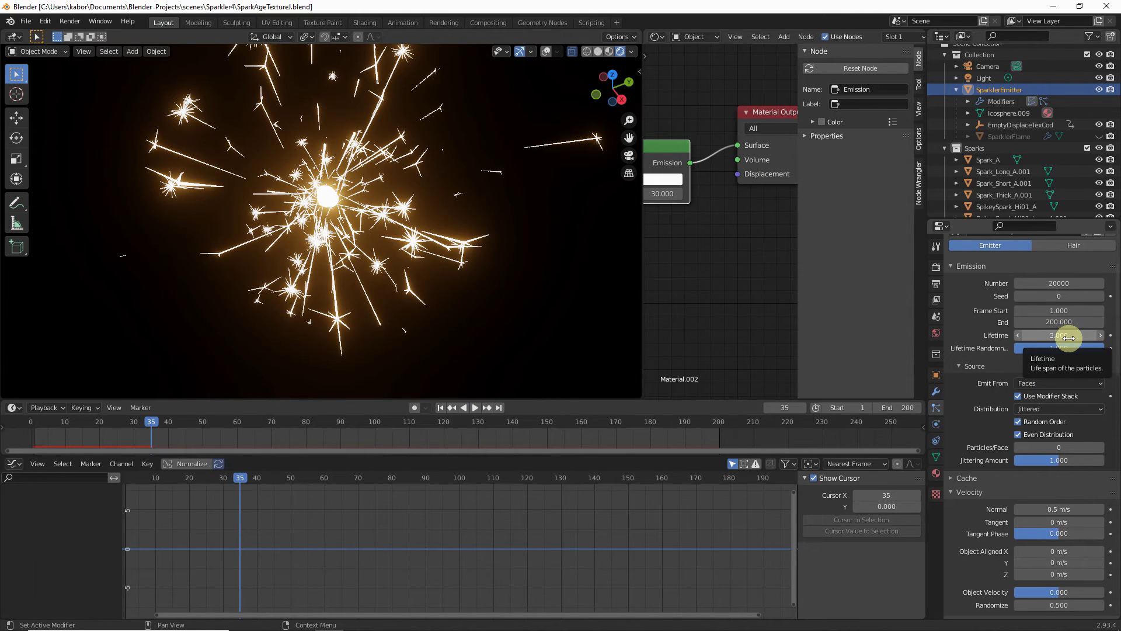
pyautogui.press('i')
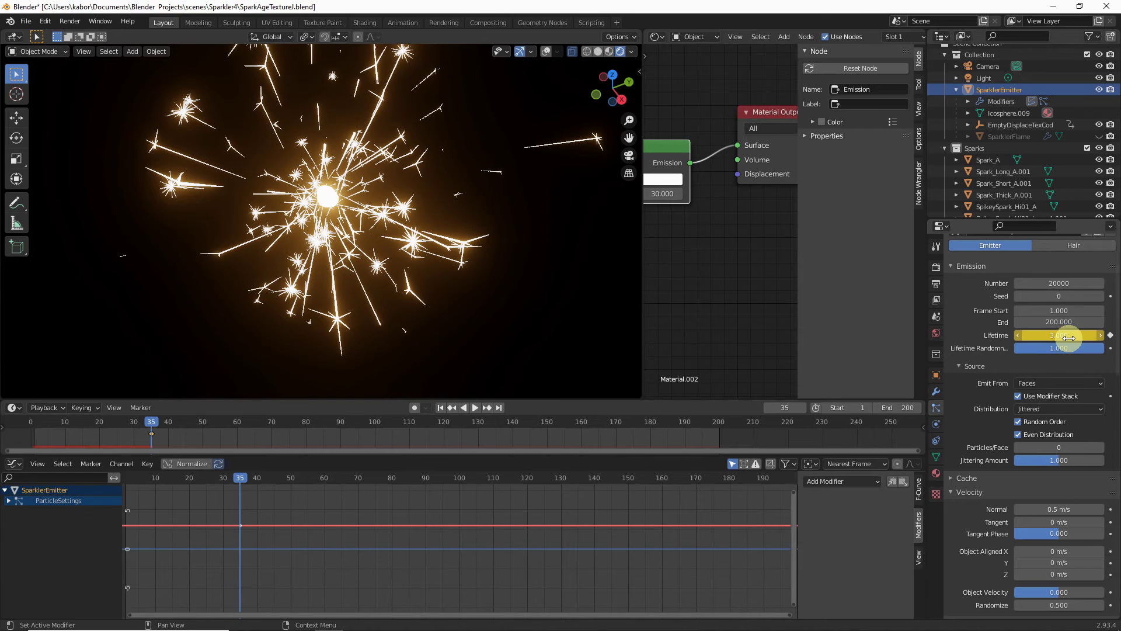
pyautogui.scroll(-10, 1060, 356)
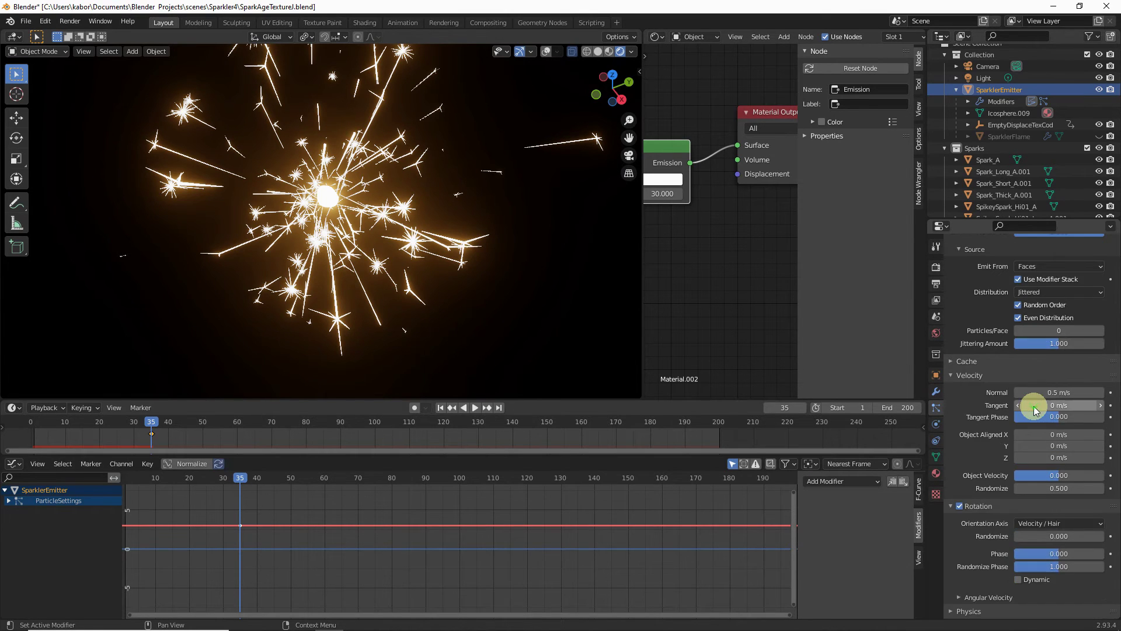
pyautogui.scroll(-3, 1033, 411)
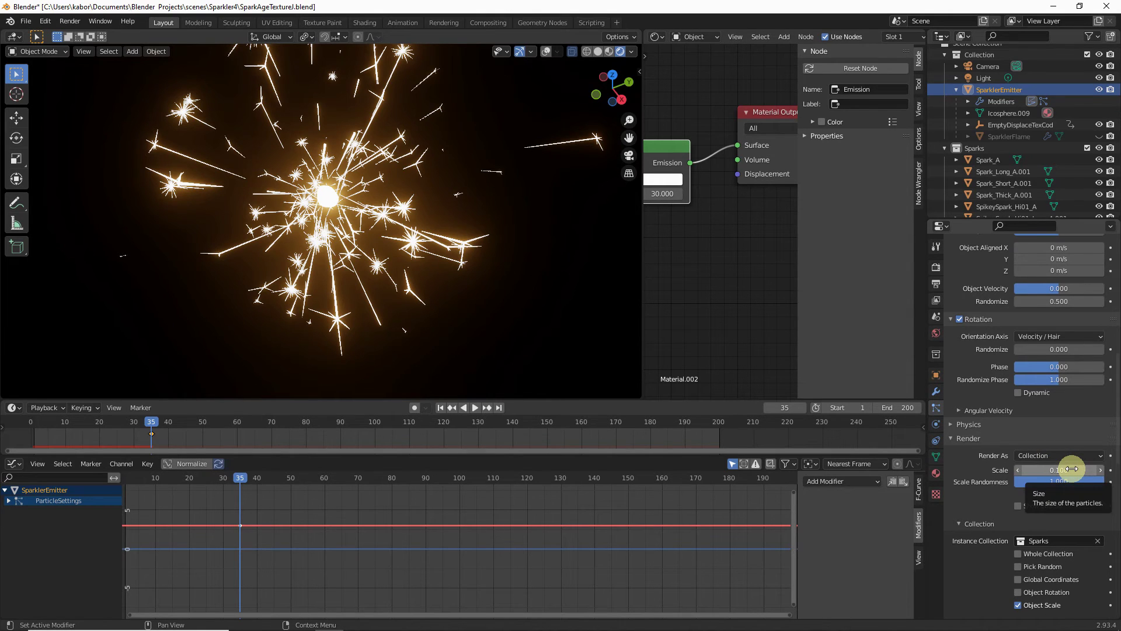
pyautogui.press('i')
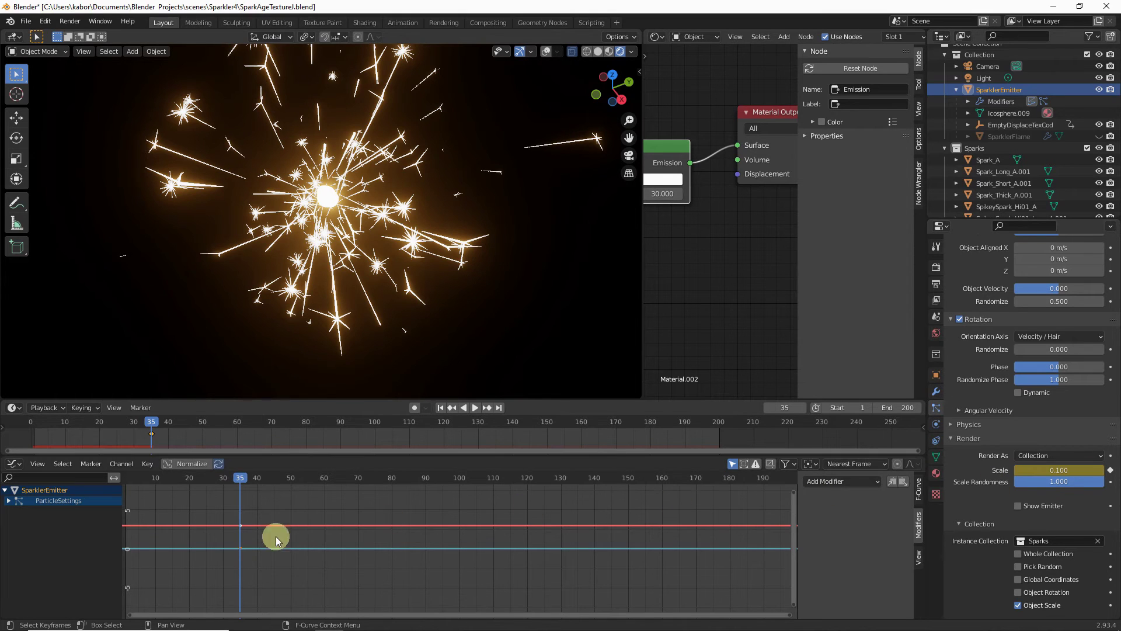
# Add a Noise modifier to the Lifetime curve with scale 3 and strength 6
pyautogui.click(9, 501)
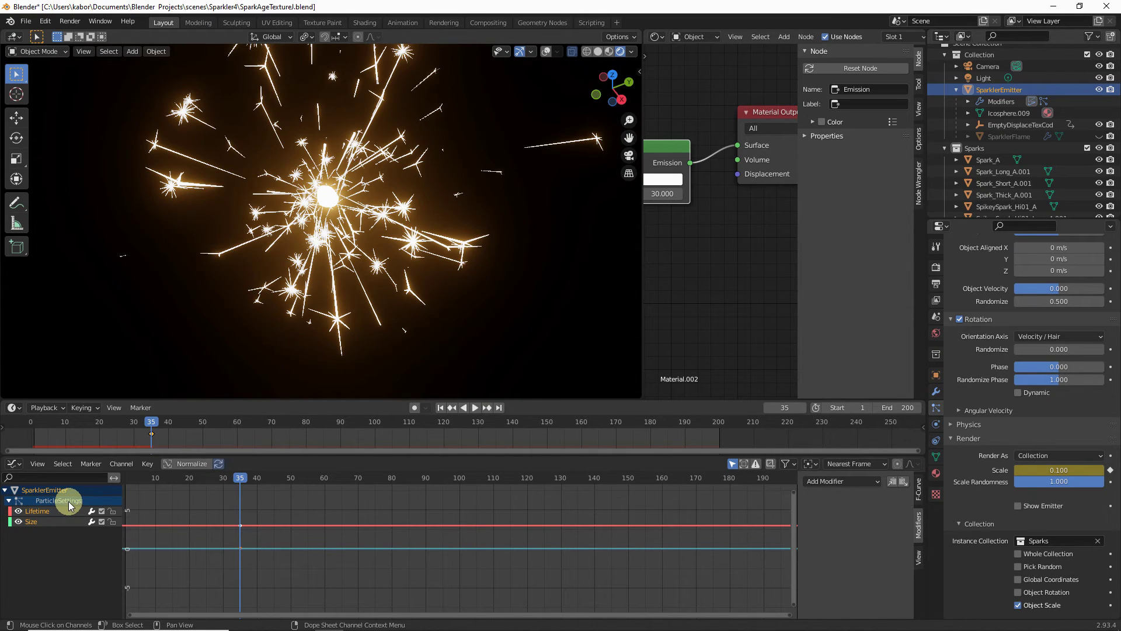
pyautogui.click(47, 510)
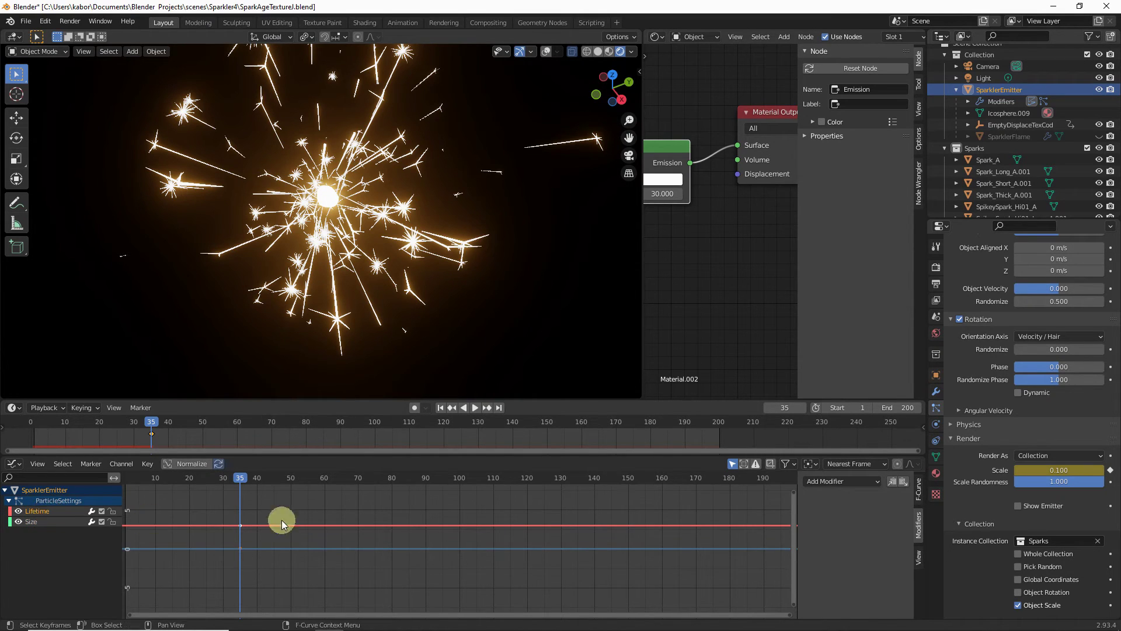
pyautogui.click(846, 481)
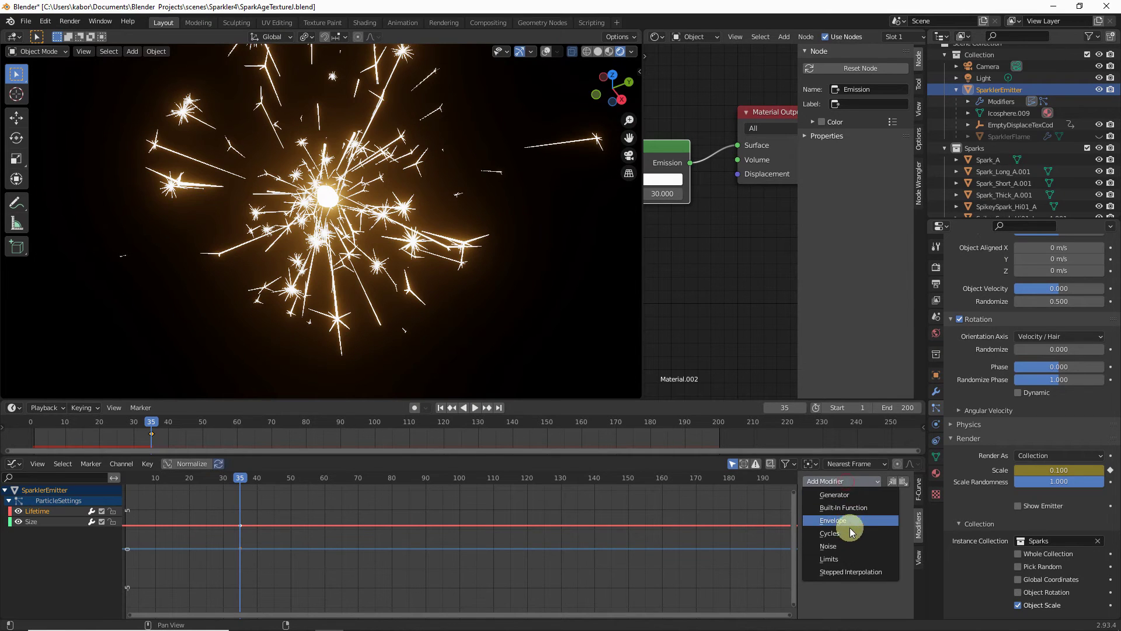
pyautogui.click(845, 547)
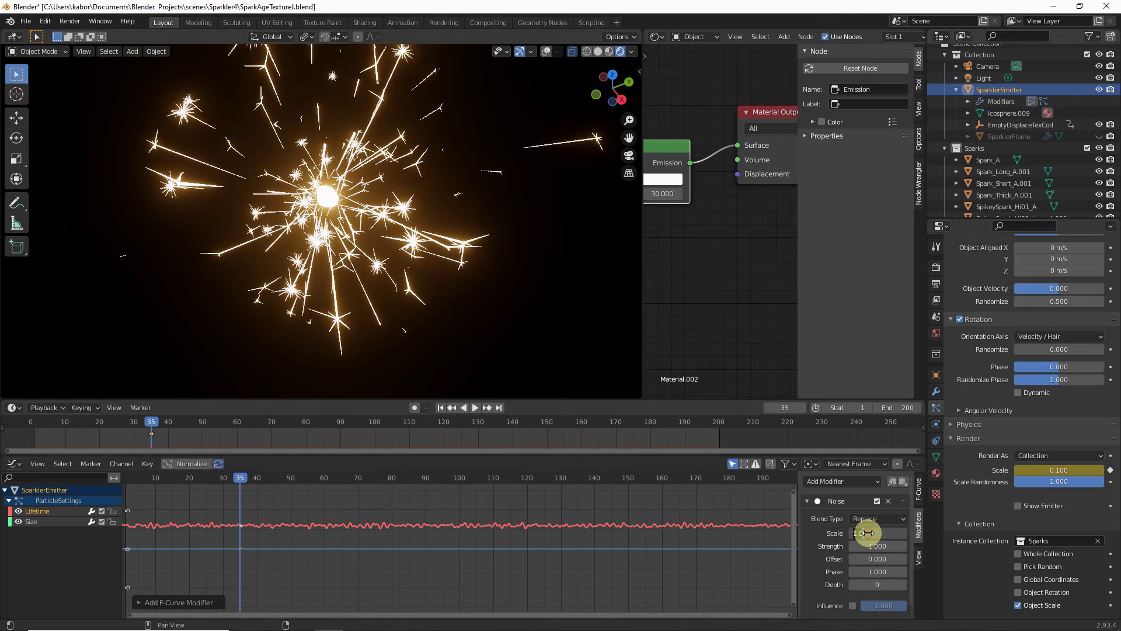
pyautogui.moveTo(867, 532); pyautogui.dragTo(893, 533)
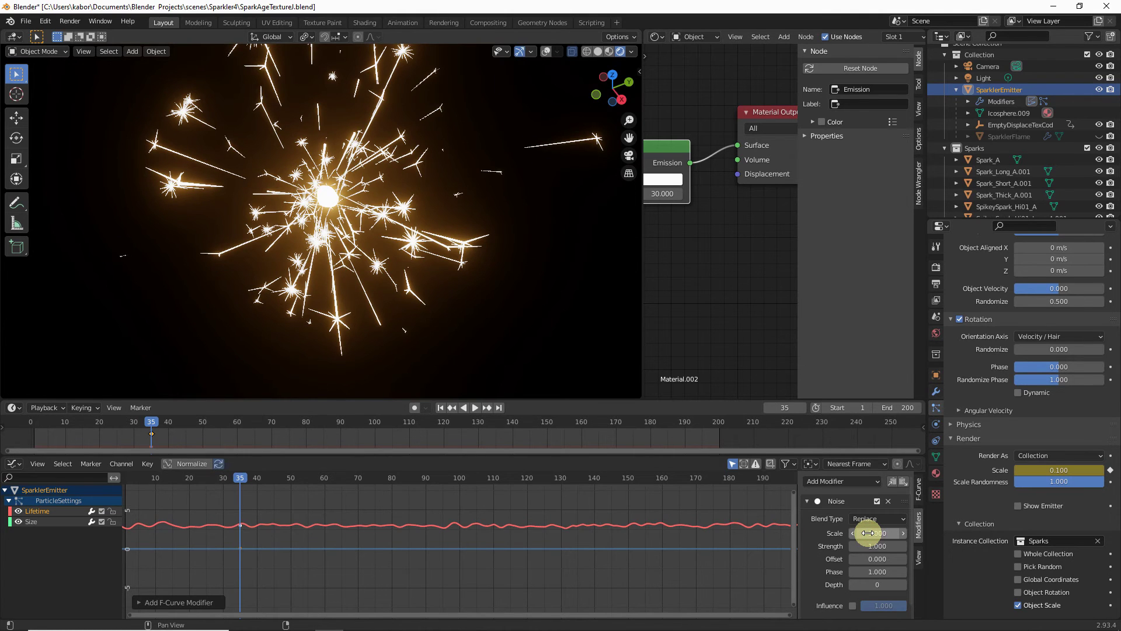
pyautogui.click(868, 547)
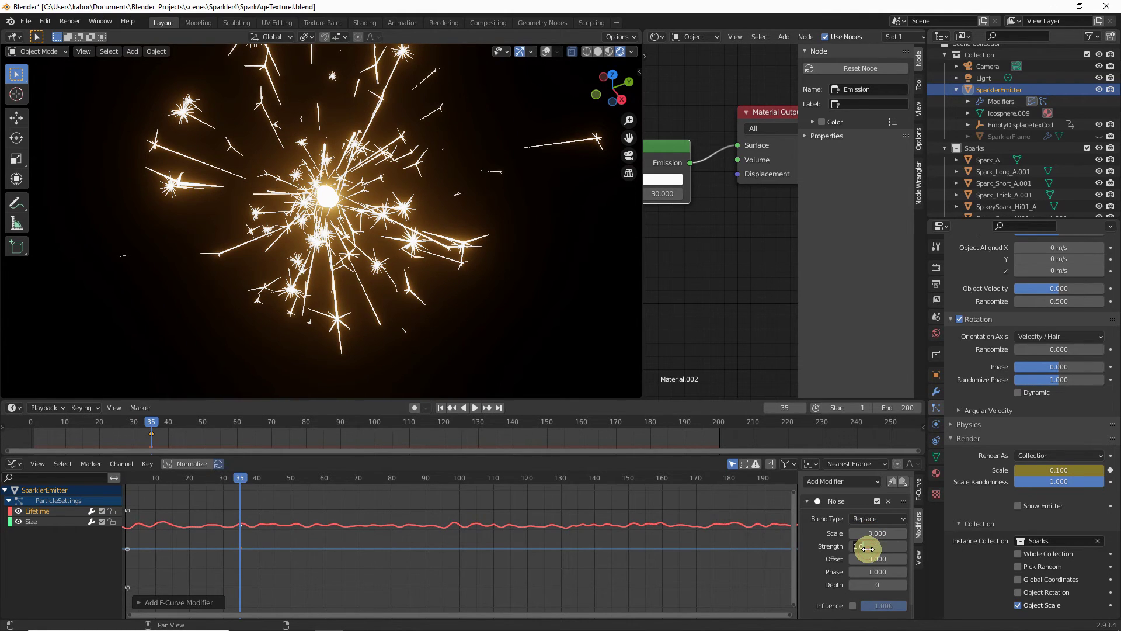
pyautogui.write('6')
pyautogui.press('Return')
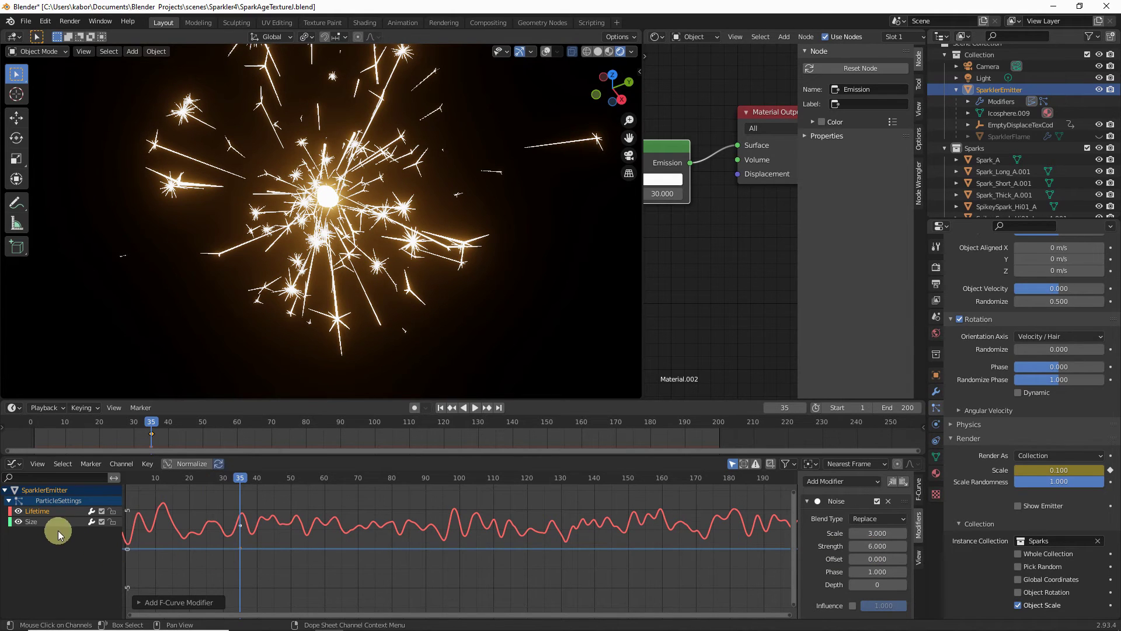
# Add a Noise modifier to the Size curve with scale 2 and strength 0.3
pyautogui.click(40, 524)
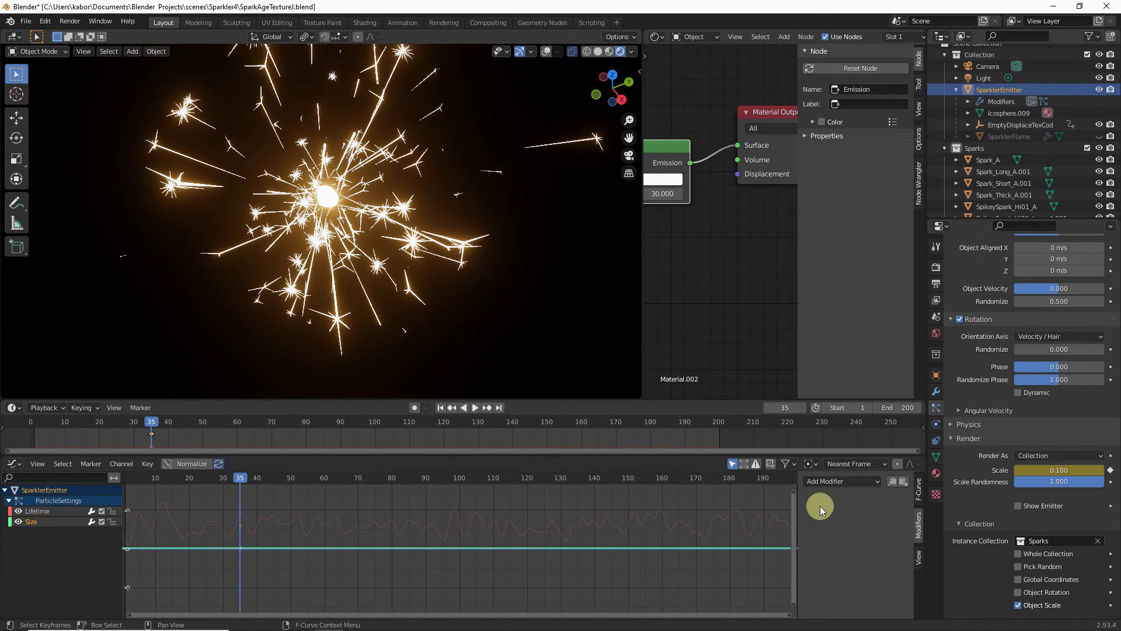
pyautogui.click(832, 481)
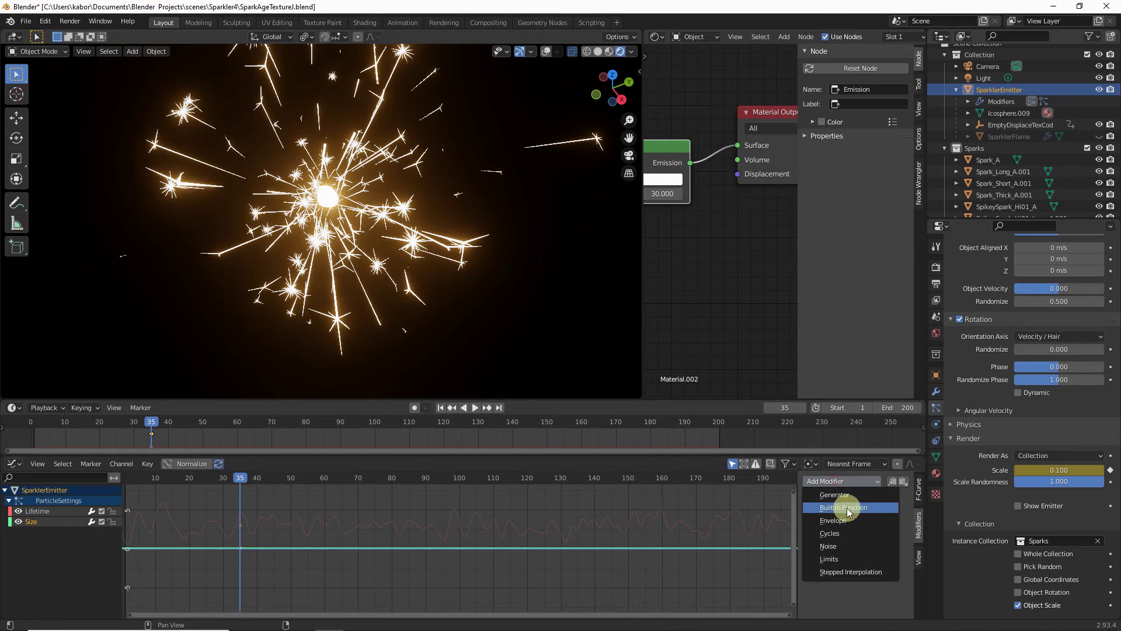
pyautogui.click(846, 545)
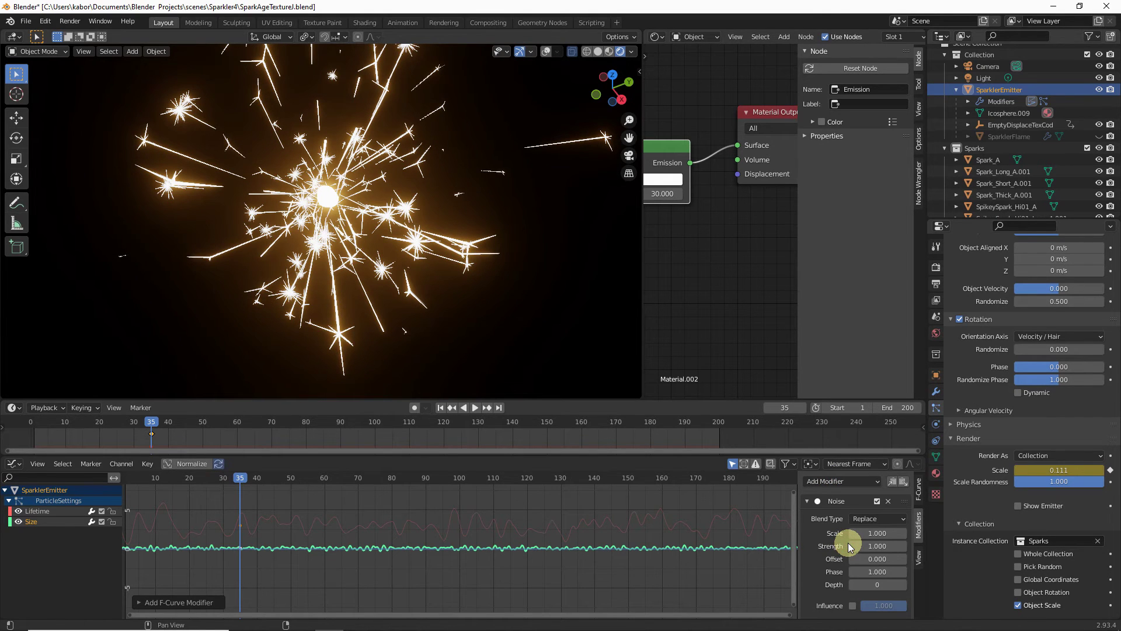
pyautogui.click(893, 532)
pyautogui.write('1.0')
pyautogui.press('BackSpace')
pyautogui.press('BackSpace')
pyautogui.press('BackSpace')
pyautogui.write('2')
pyautogui.press('Return')
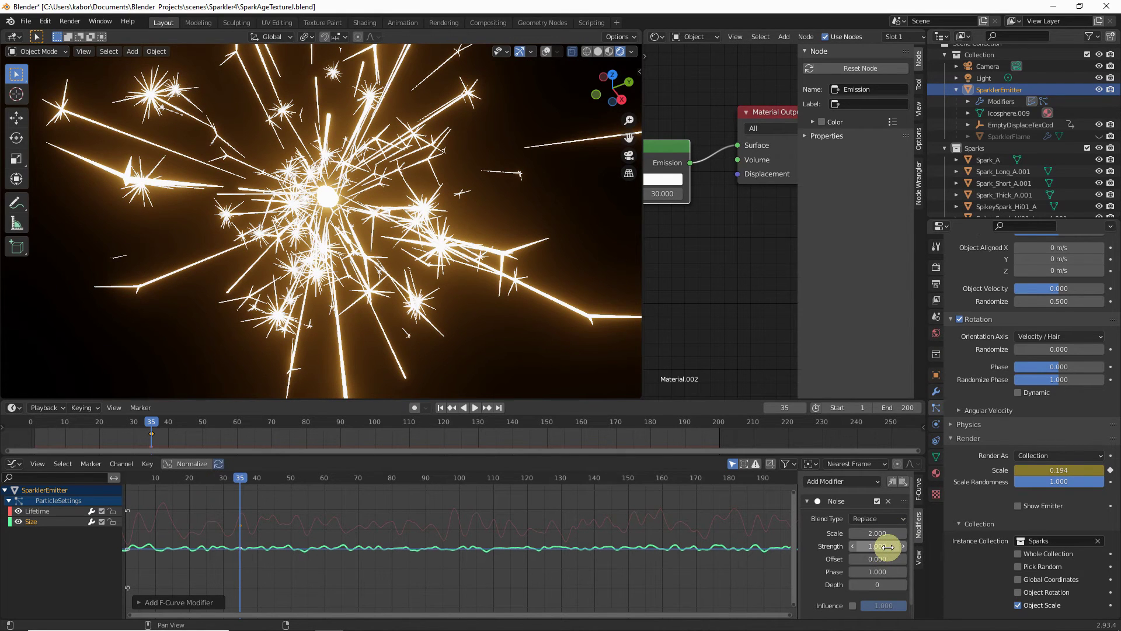
pyautogui.click(888, 546)
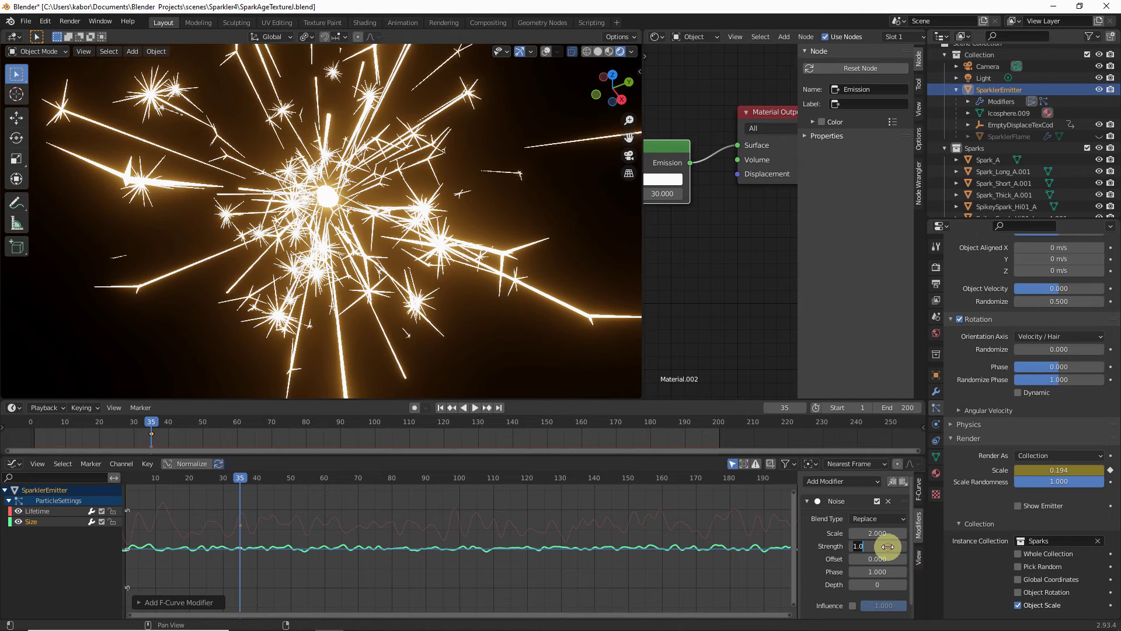
pyautogui.write('0.3')
pyautogui.press('Return')
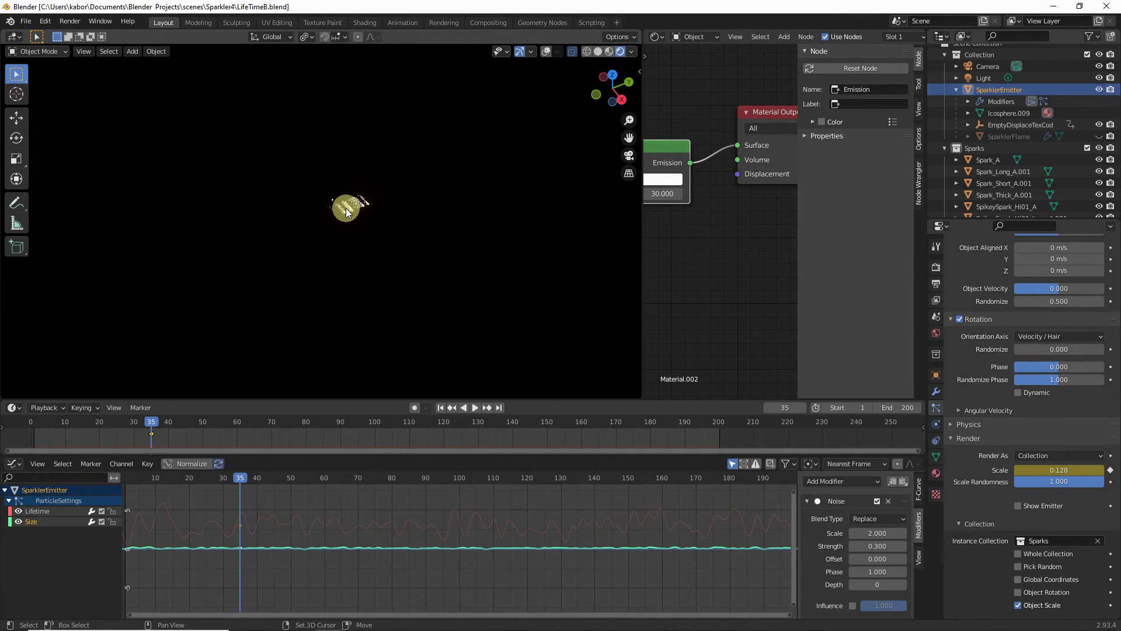
# Add a Turbulence force field to the scene with a radius of 0.03 m
pyautogui.hotkey('shift', 'a')
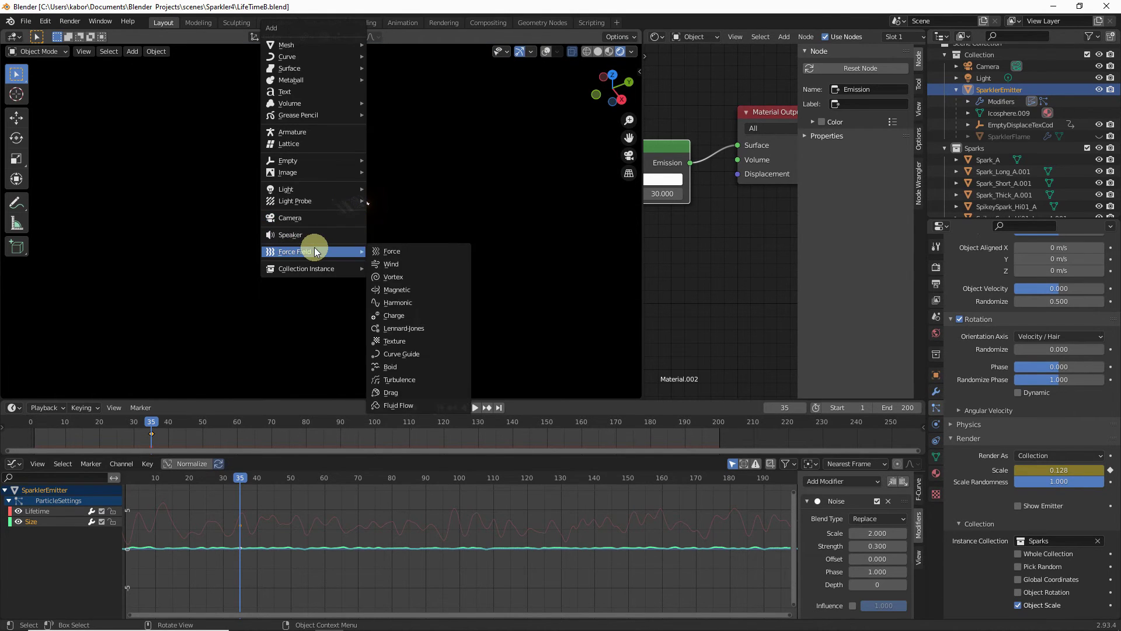
pyautogui.click(438, 378)
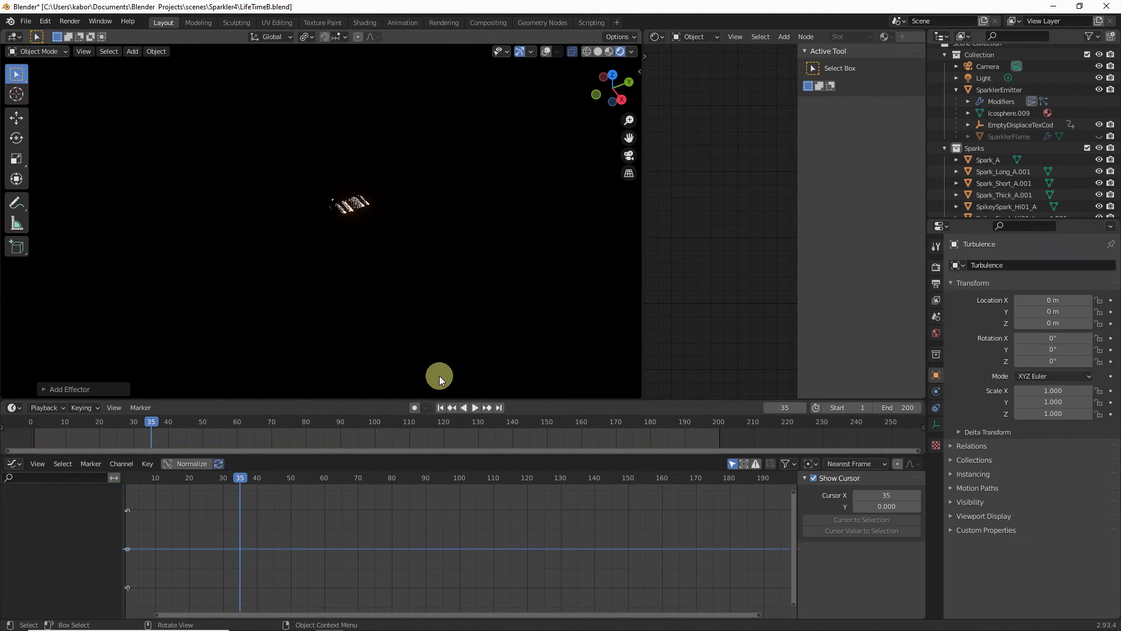
pyautogui.click(81, 387)
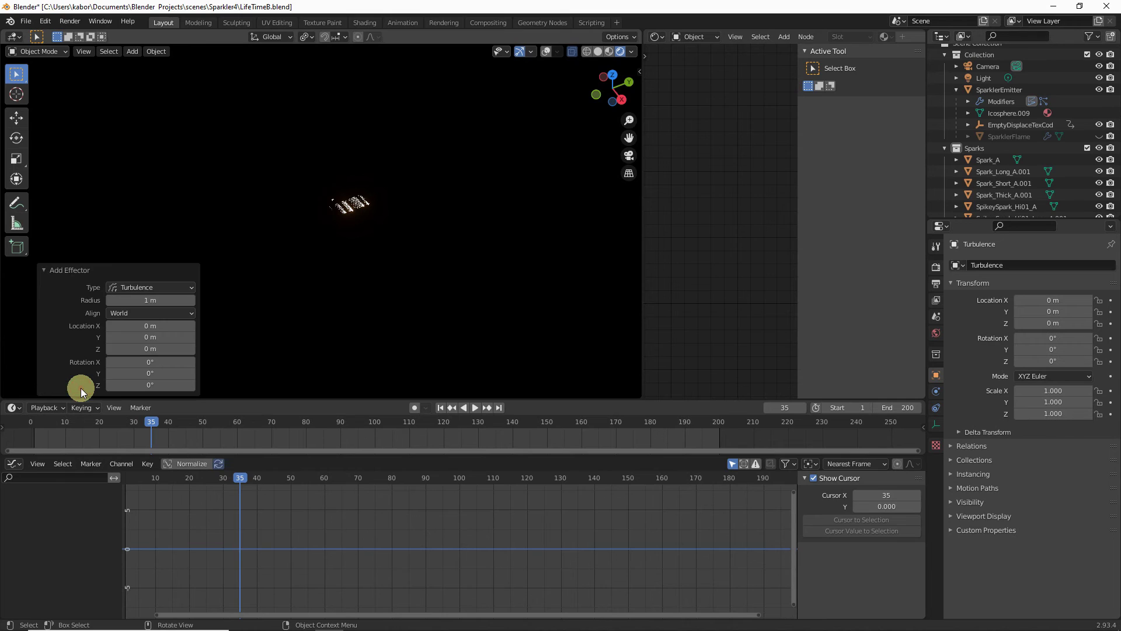
pyautogui.click(157, 302)
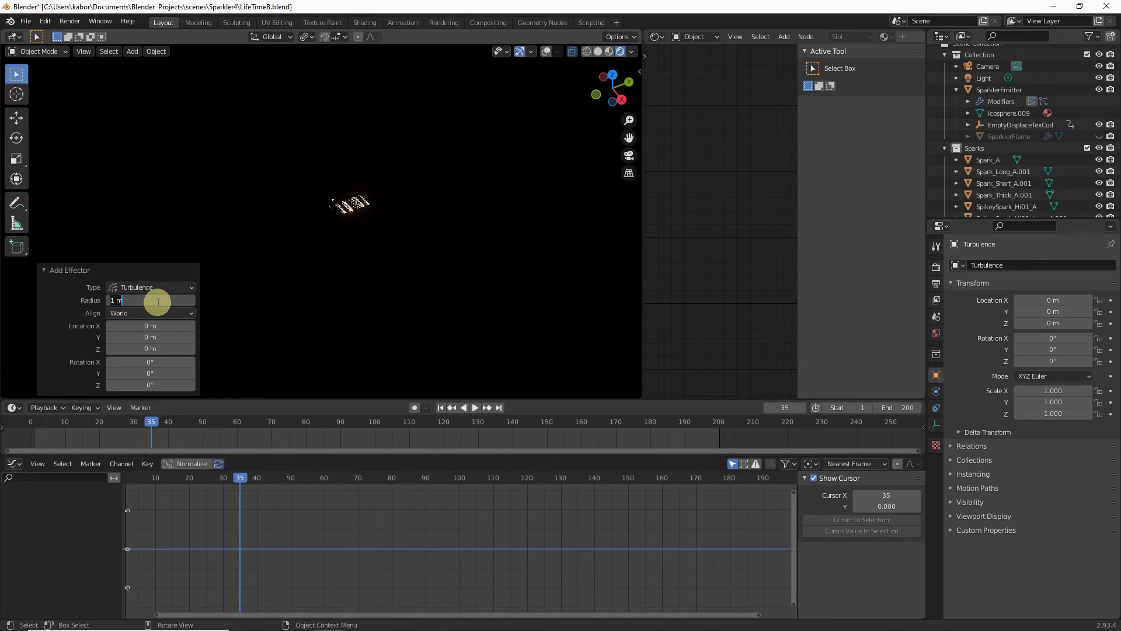
pyautogui.write('0.03')
pyautogui.press('Return')
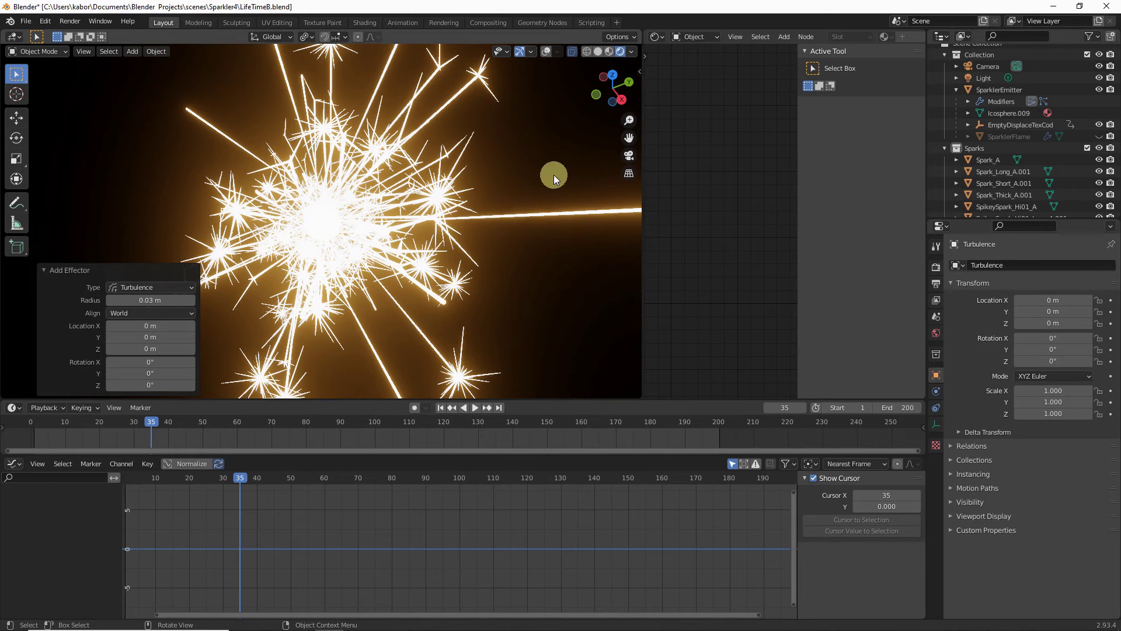
# Move the Turbulence force field into the collection named Collection
pyautogui.scroll(-15, 1004, 170)
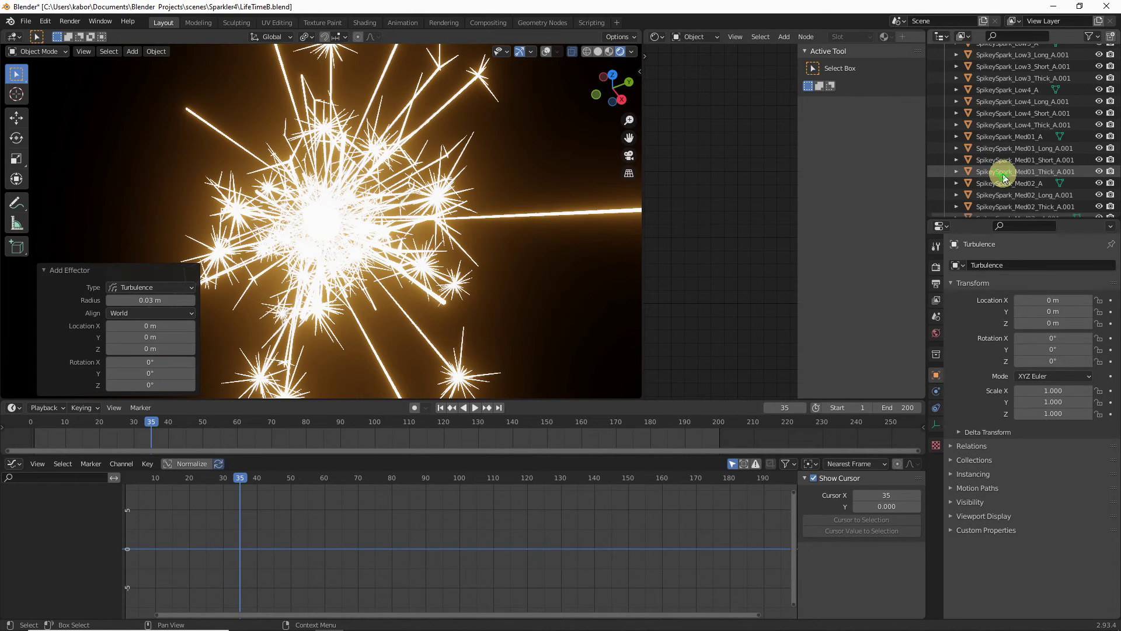
pyautogui.scroll(-5, 1003, 177)
pyautogui.scroll(15, 1003, 177)
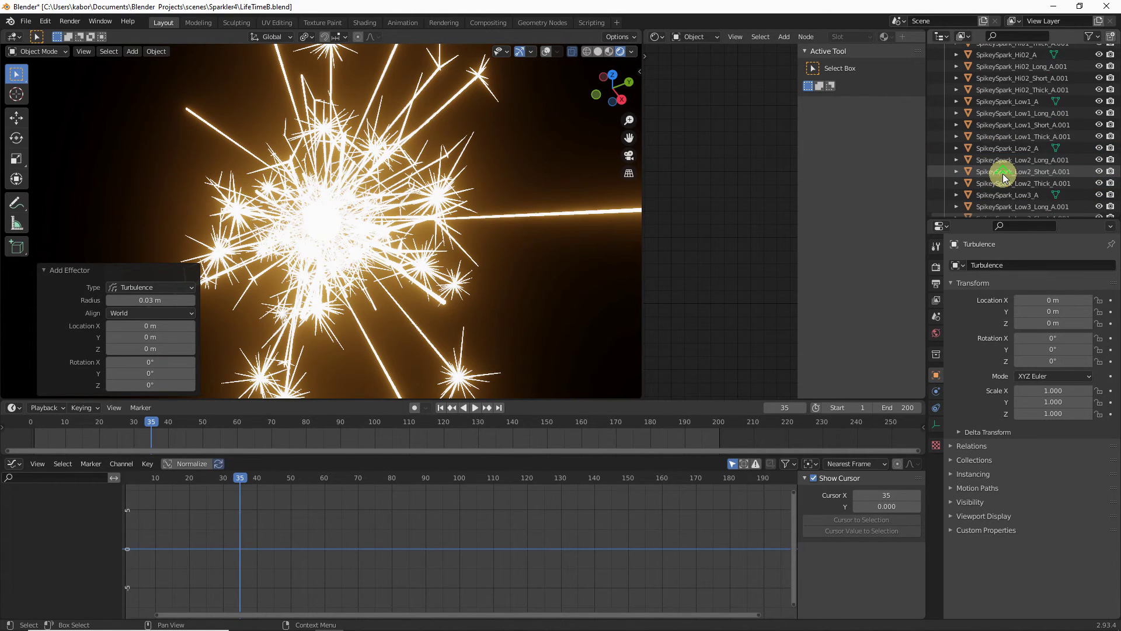
pyautogui.scroll(-6, 989, 94)
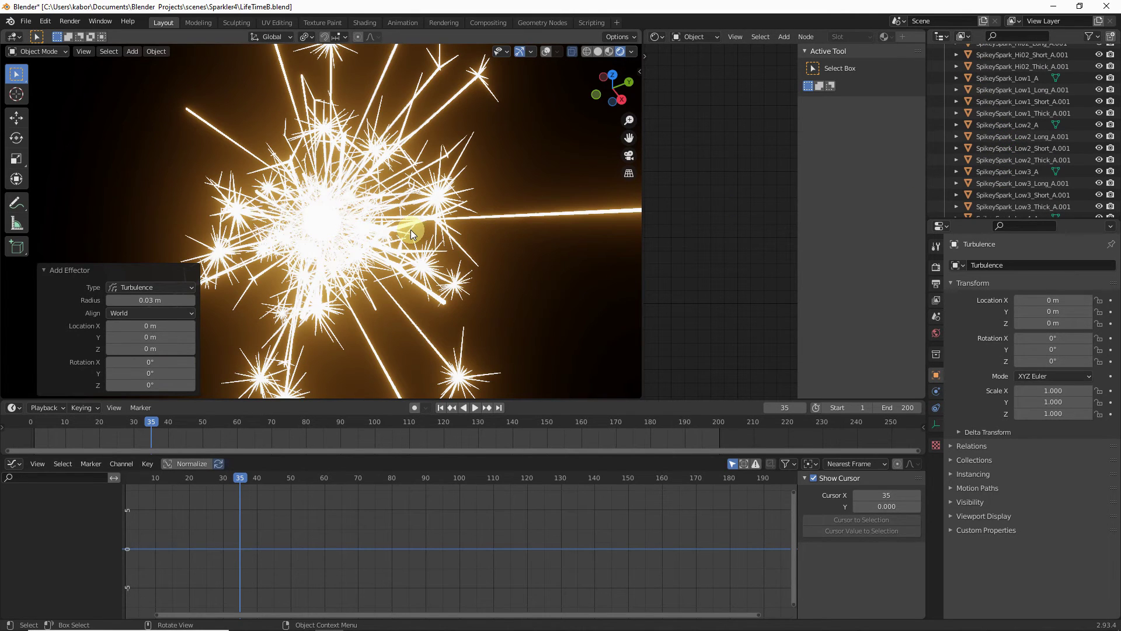
pyautogui.press('m')
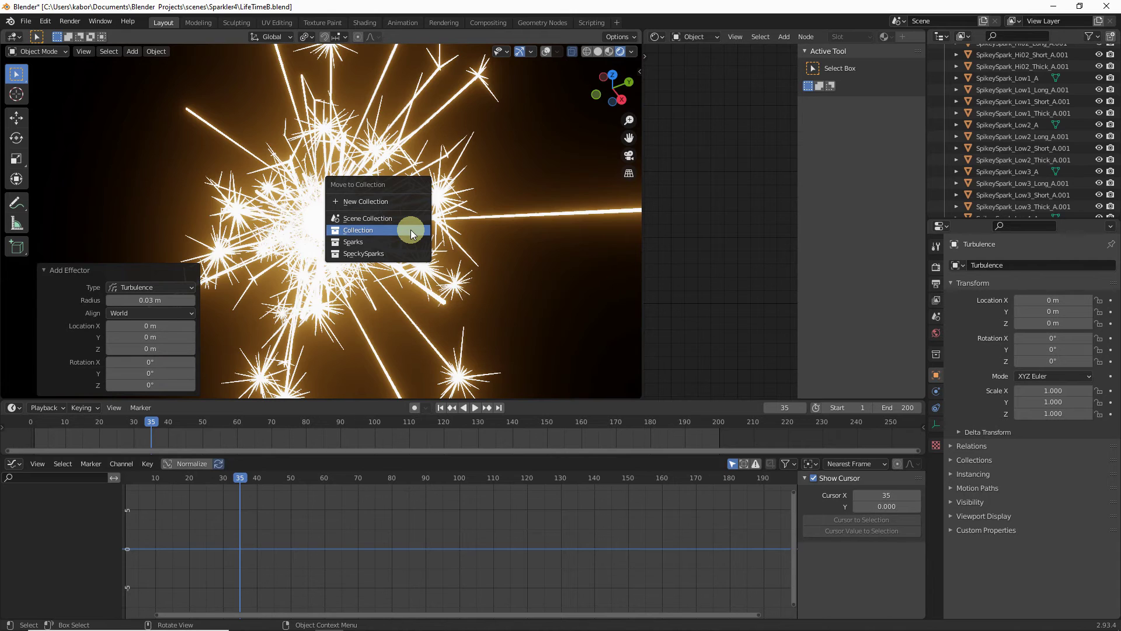
pyautogui.click(411, 230)
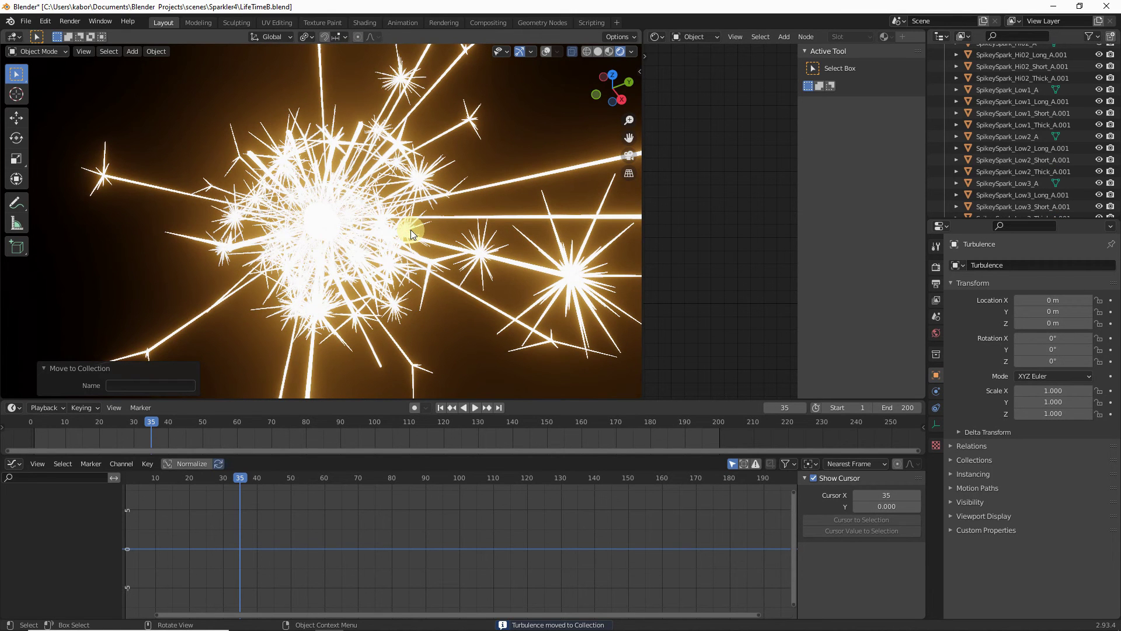
# Parent the Turbulence force field to SparklerEmitter using Object (Keep Transform)
pyautogui.scroll(8, 1014, 166)
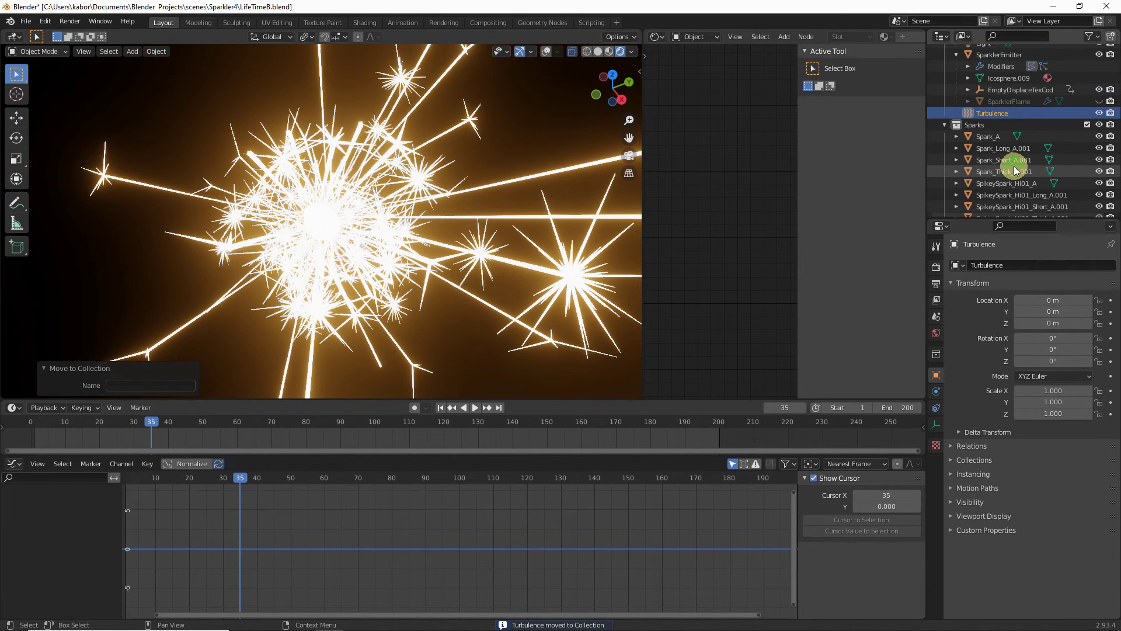
pyautogui.scroll(2, 1013, 166)
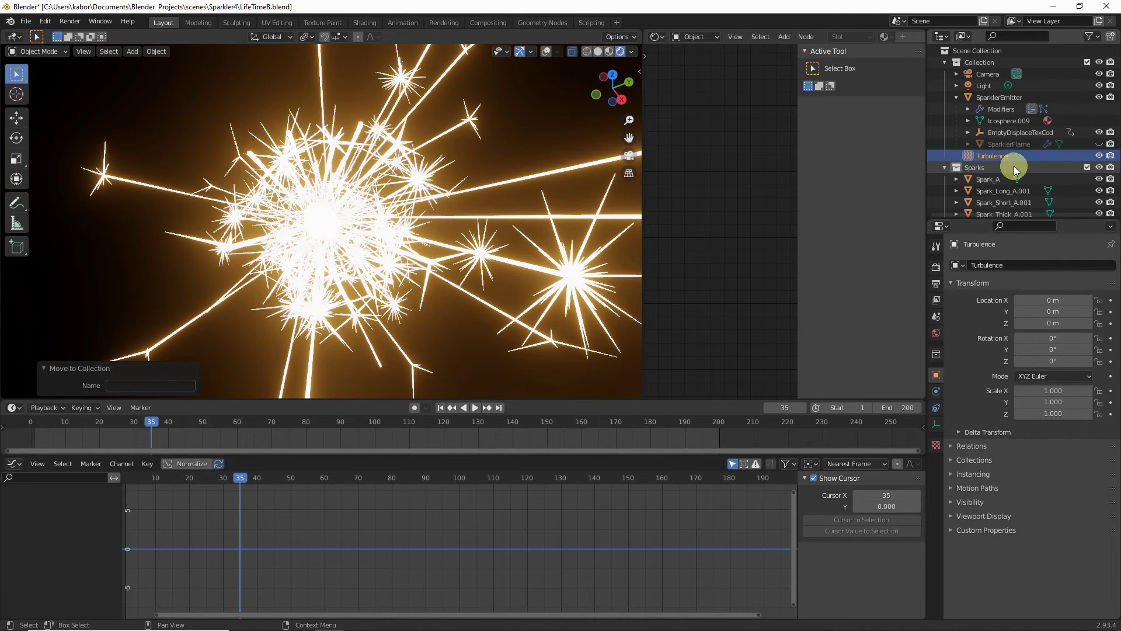
pyautogui.keyDown('ctrl'); pyautogui.click(1007, 96); pyautogui.keyUp('ctrl')
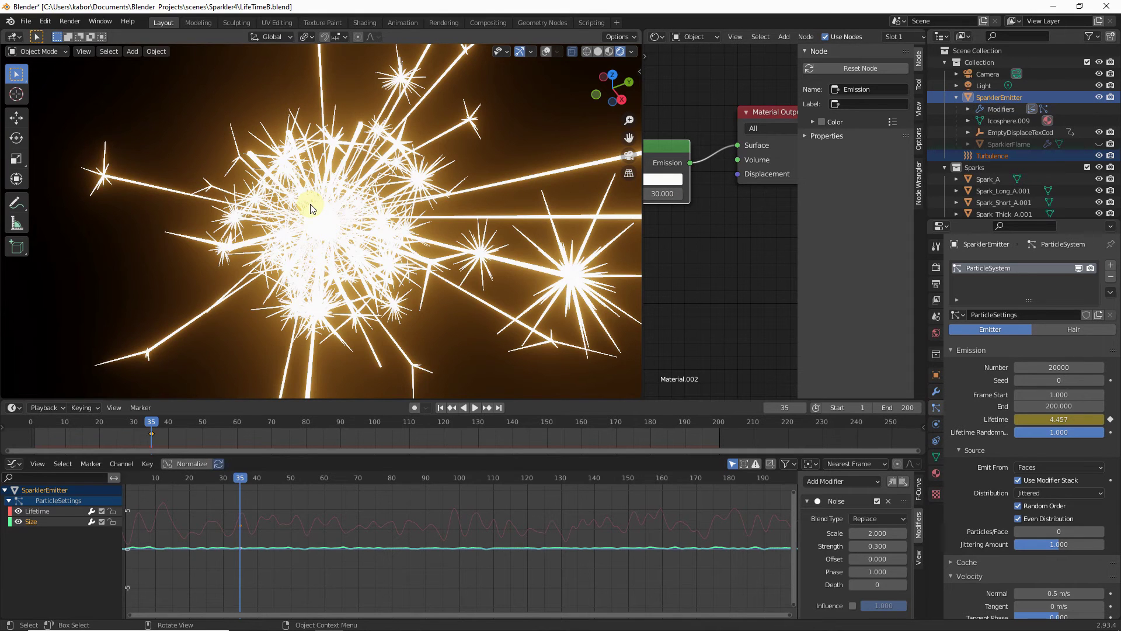
pyautogui.hotkey('ctrl', 'p')
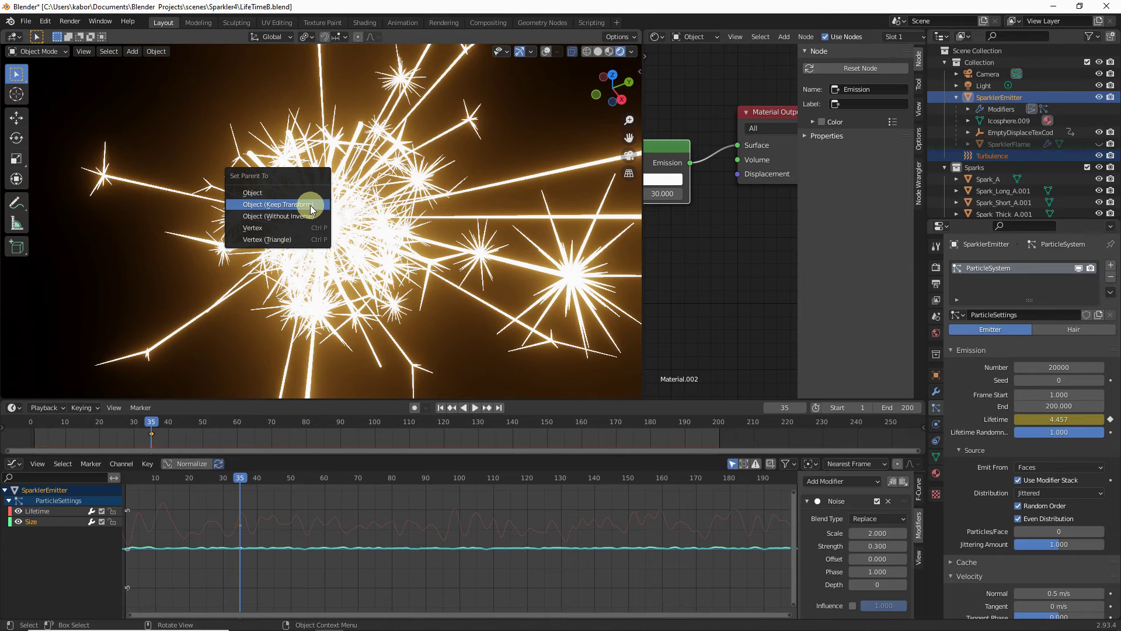
pyautogui.click(310, 204)
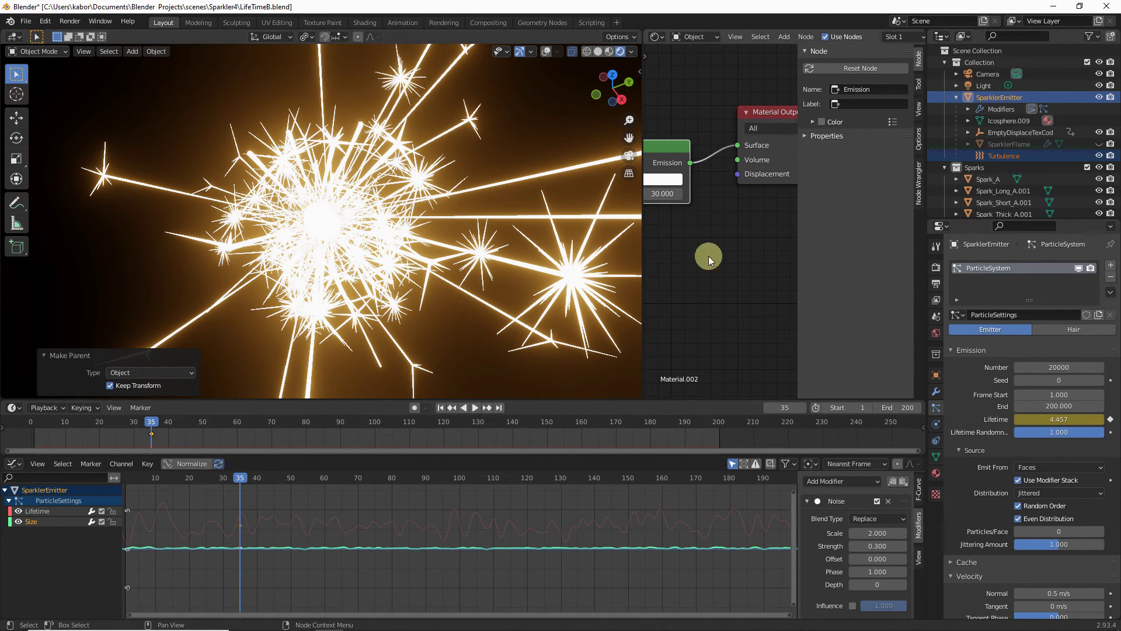
# Set the Turbulence force field's strength to 10 and its size to 0.005
pyautogui.click(935, 424)
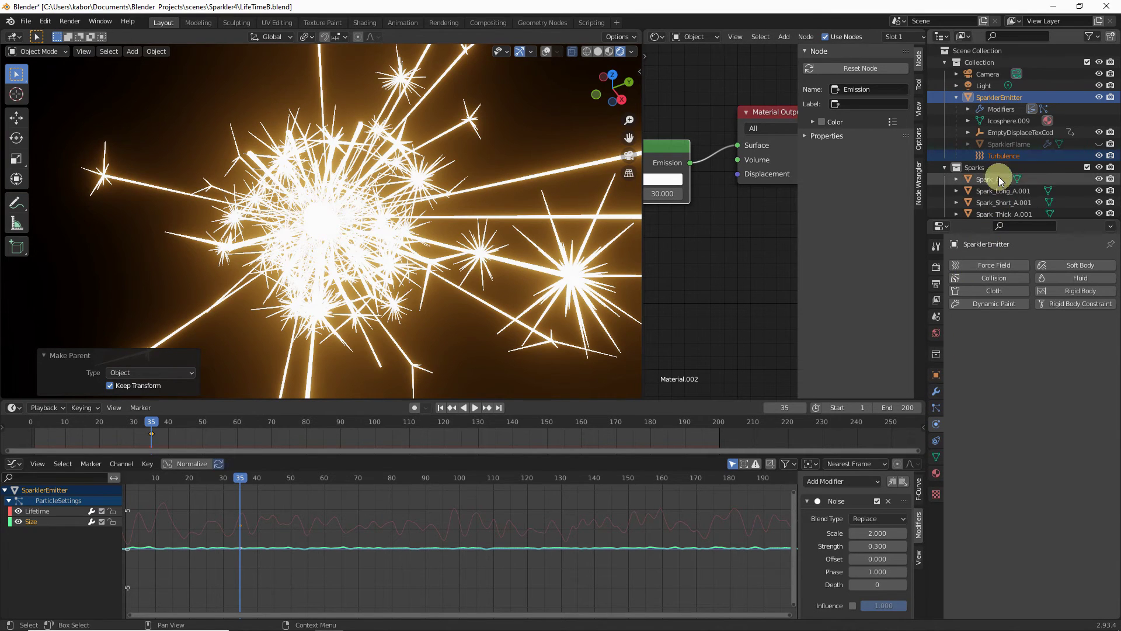
pyautogui.click(1003, 154)
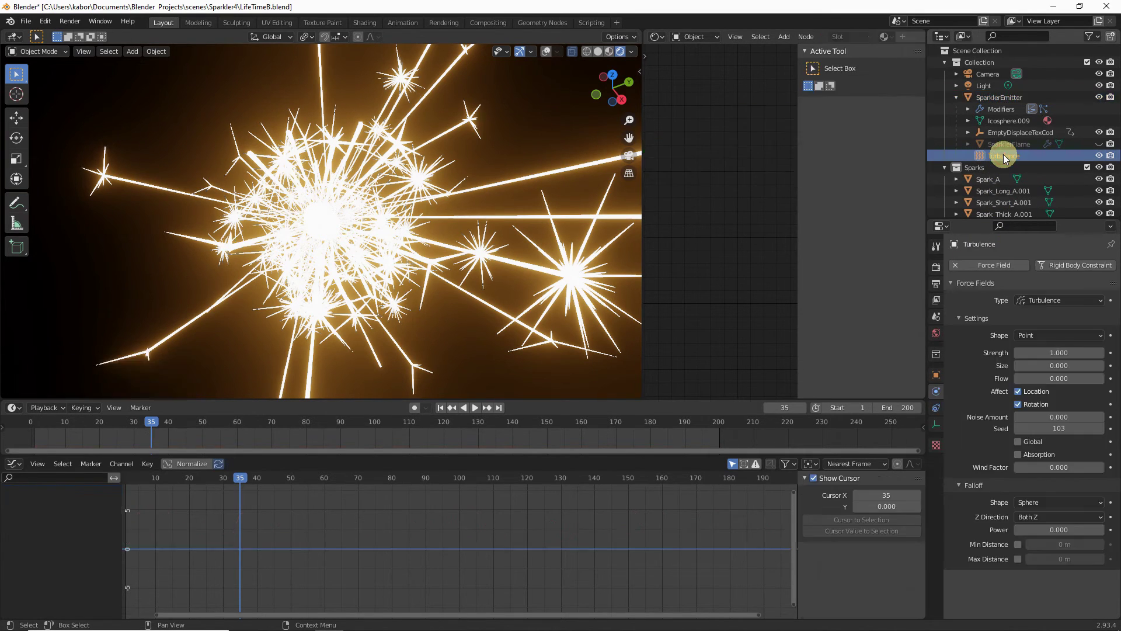
pyautogui.click(1052, 352)
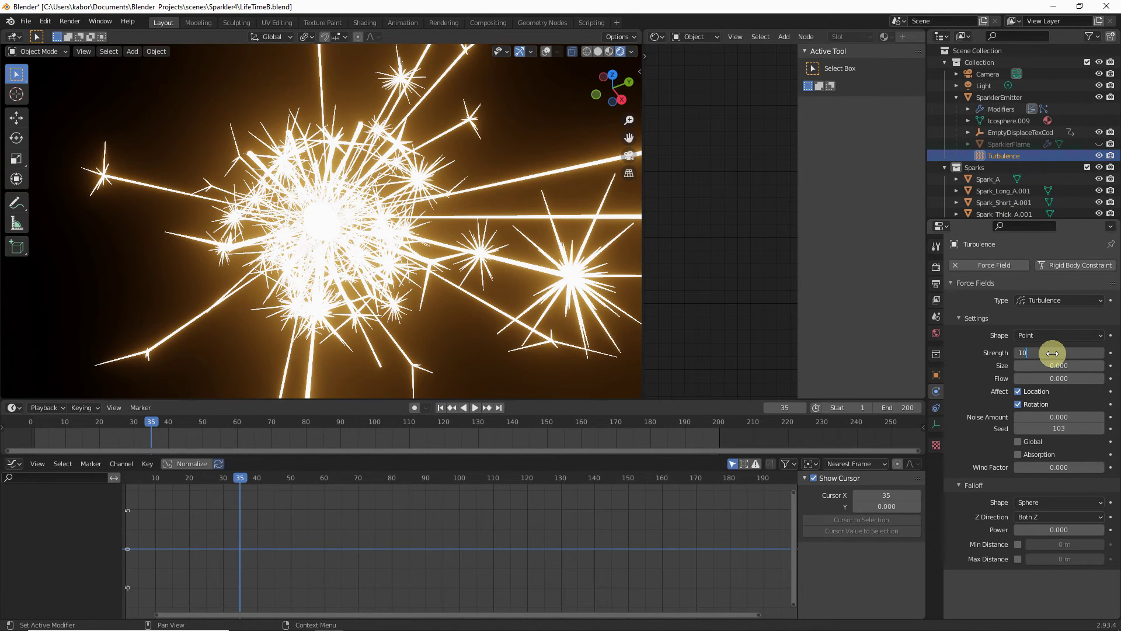
pyautogui.press('Return')
pyautogui.click(1058, 365)
pyautogui.write('0.025')
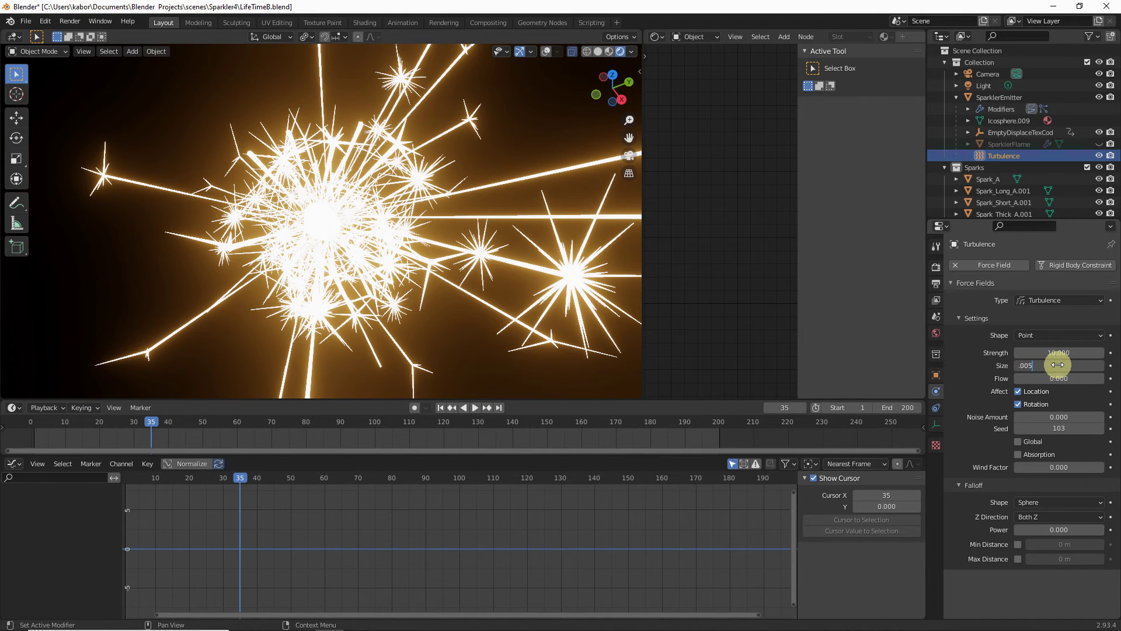
pyautogui.press('Return')
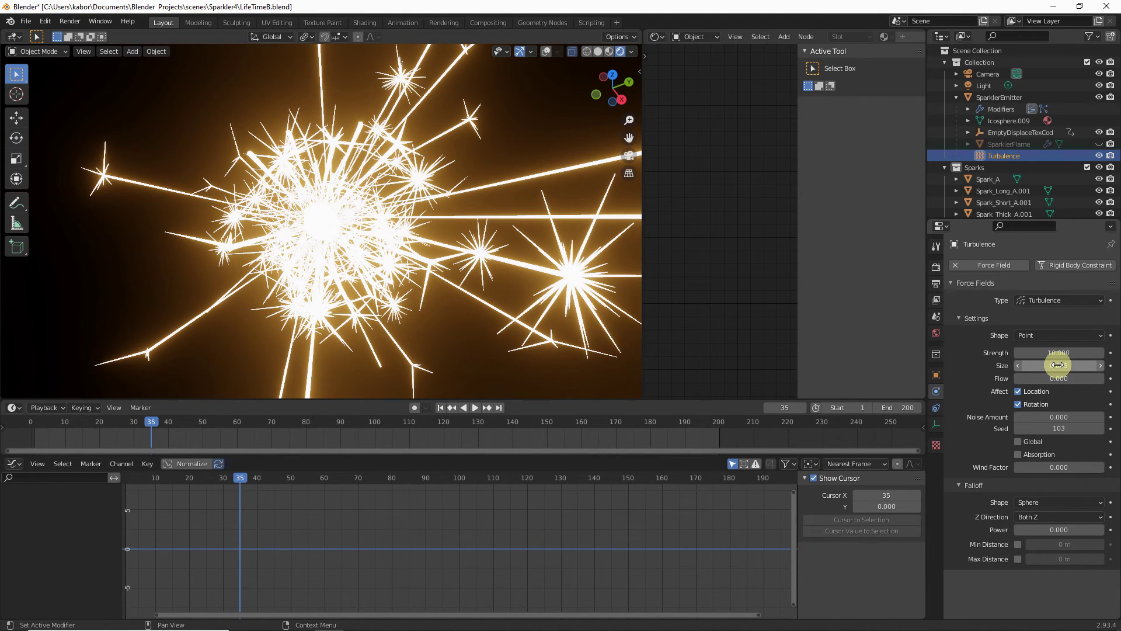
# Set the Turbulence force field's noise amount to 5
pyautogui.click(1066, 416)
pyautogui.write('0.0')
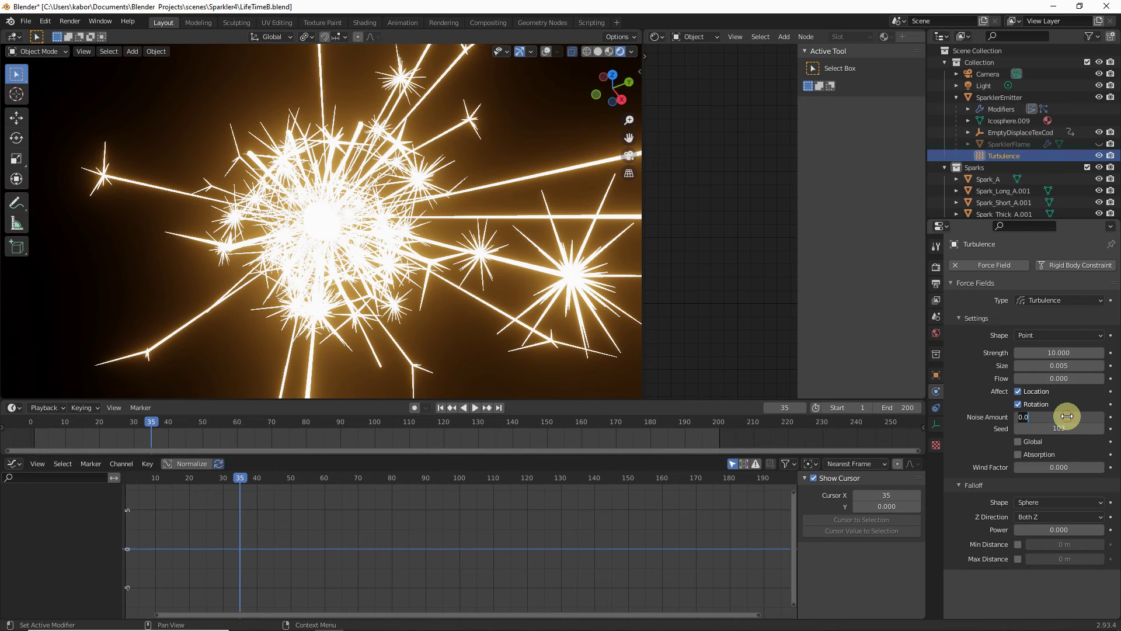
pyautogui.press('BackSpace')
pyautogui.press('BackSpace')
pyautogui.press('BackSpace')
pyautogui.write('5')
pyautogui.press('Return')
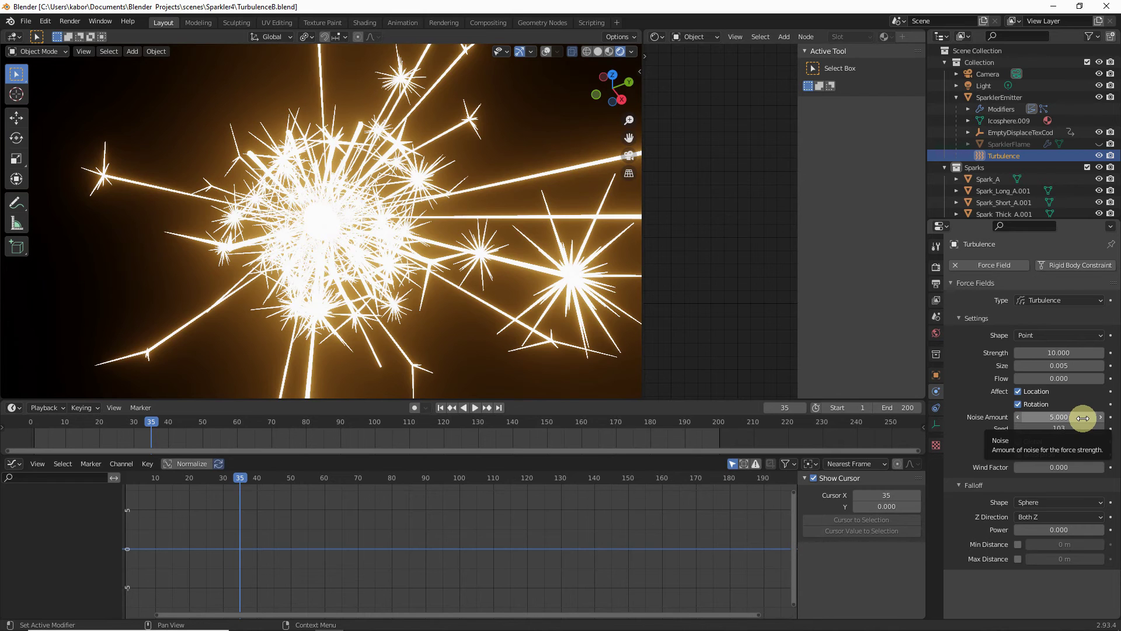
# Move SparklerEmitter's particle keyframes from frame 35 to frame 1
pyautogui.click(997, 103)
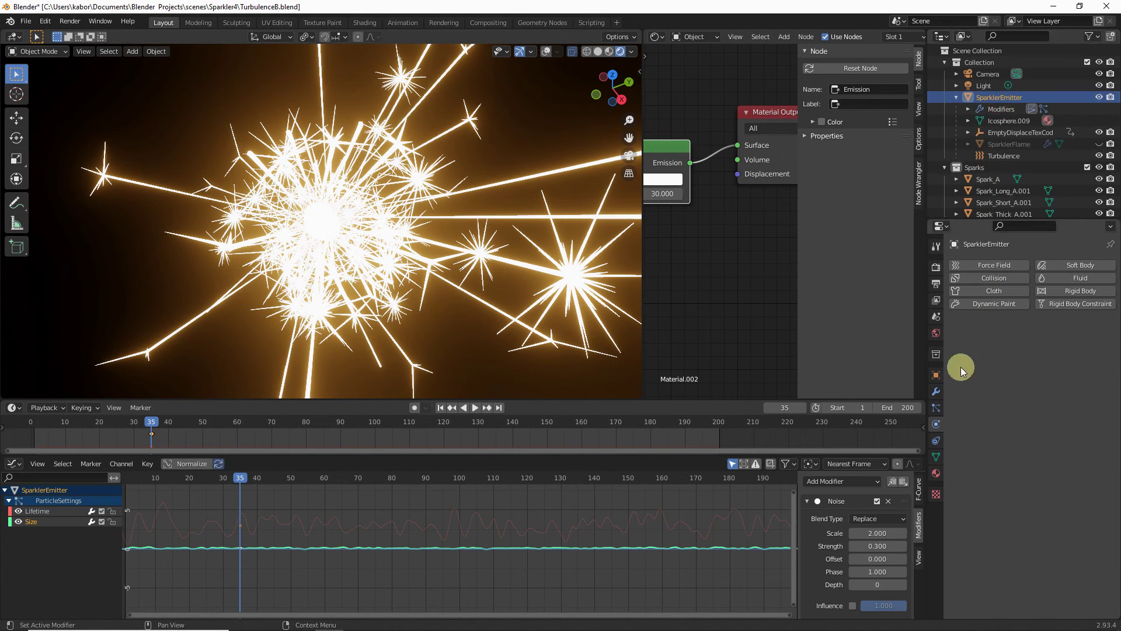
pyautogui.click(934, 407)
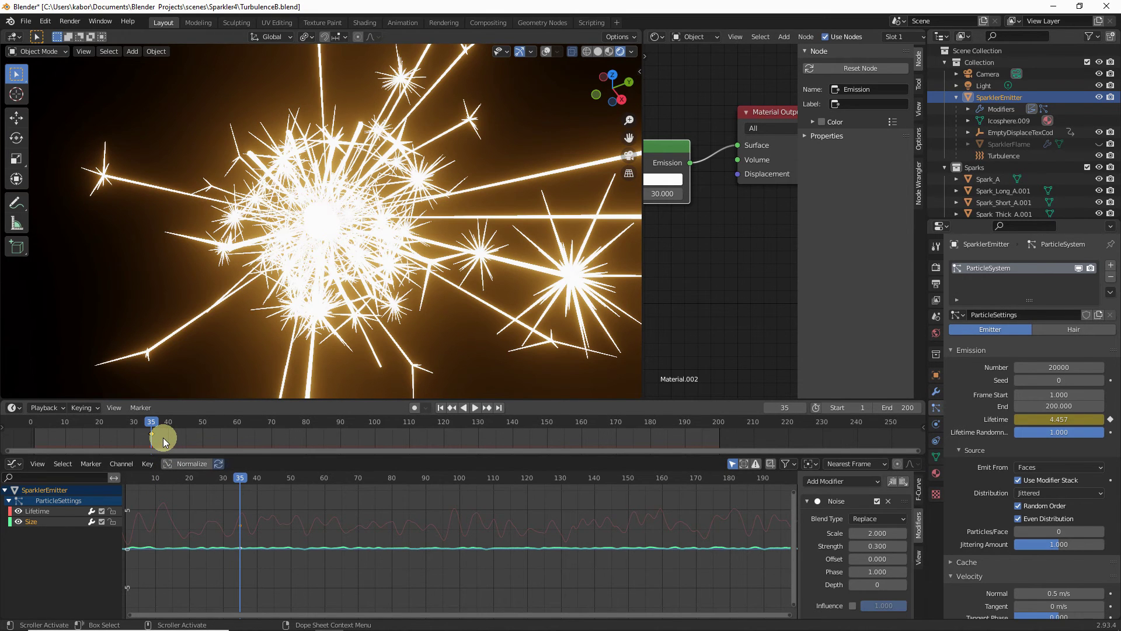
pyautogui.press('g')
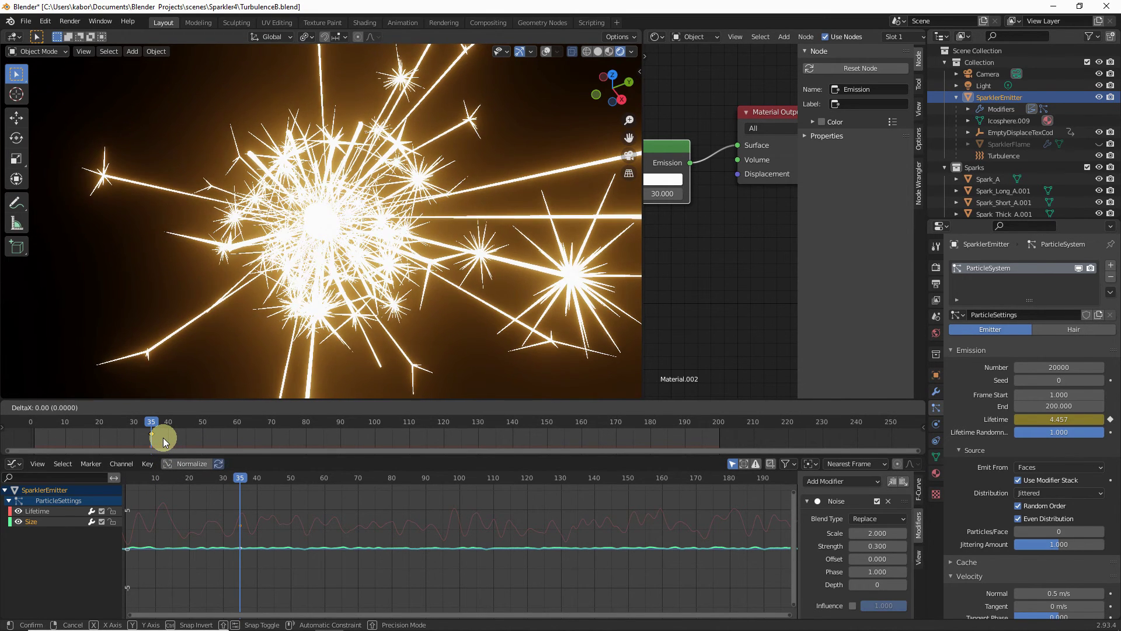
pyautogui.moveTo(62, 444)
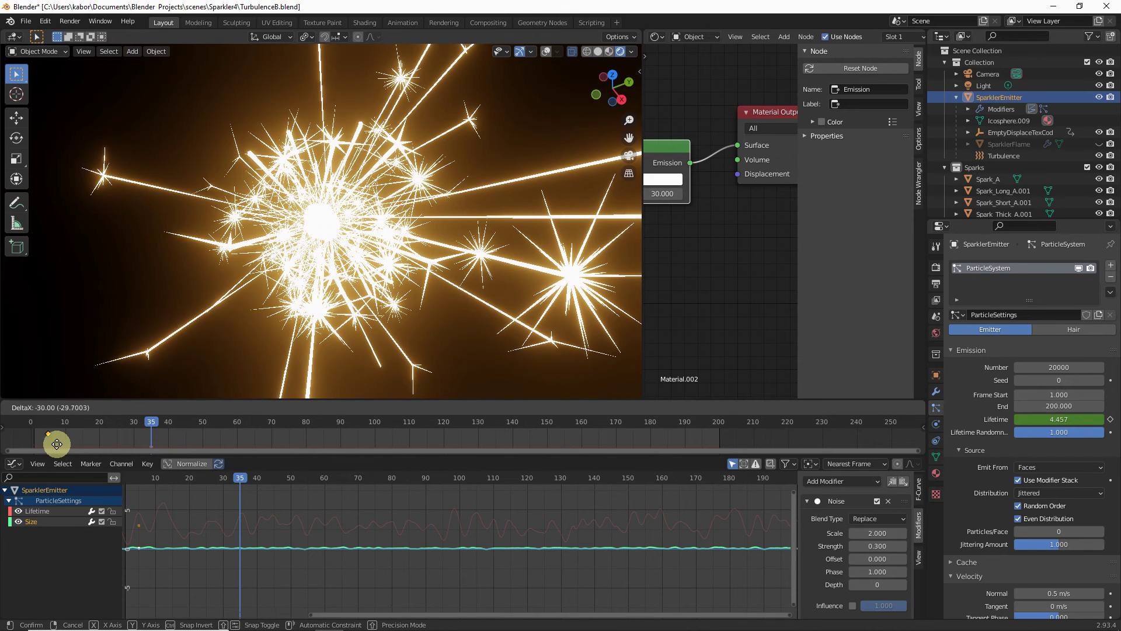
pyautogui.click(46, 445)
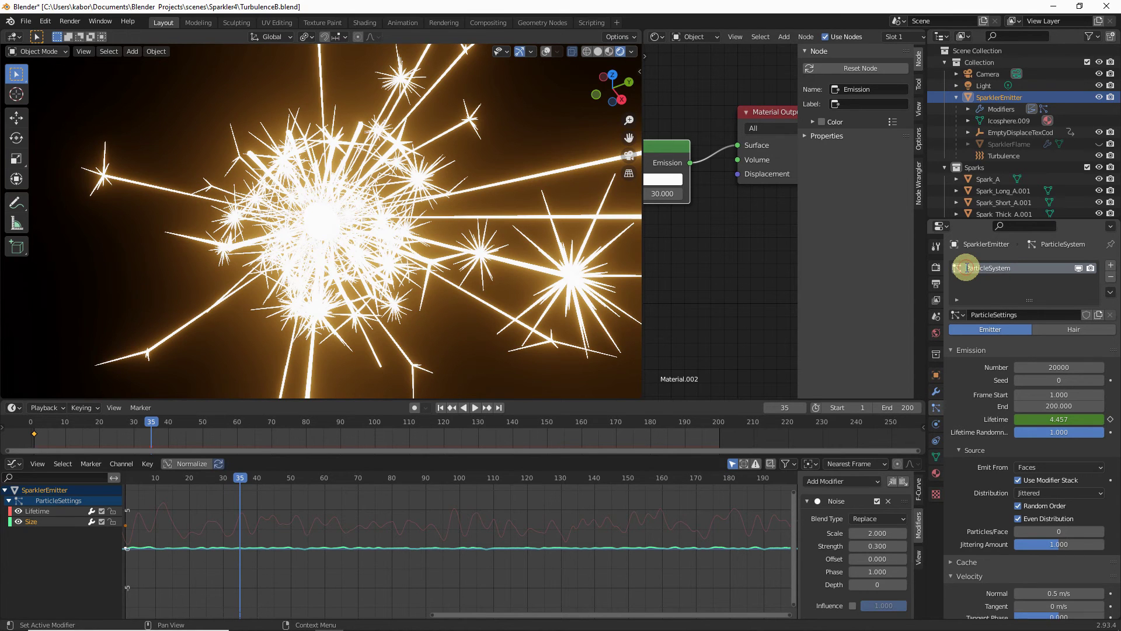
# Rename the emitter's particle system SparkParticleSystem and its settings SparkParticleSettings
pyautogui.write('Spark')
pyautogui.press('Return')
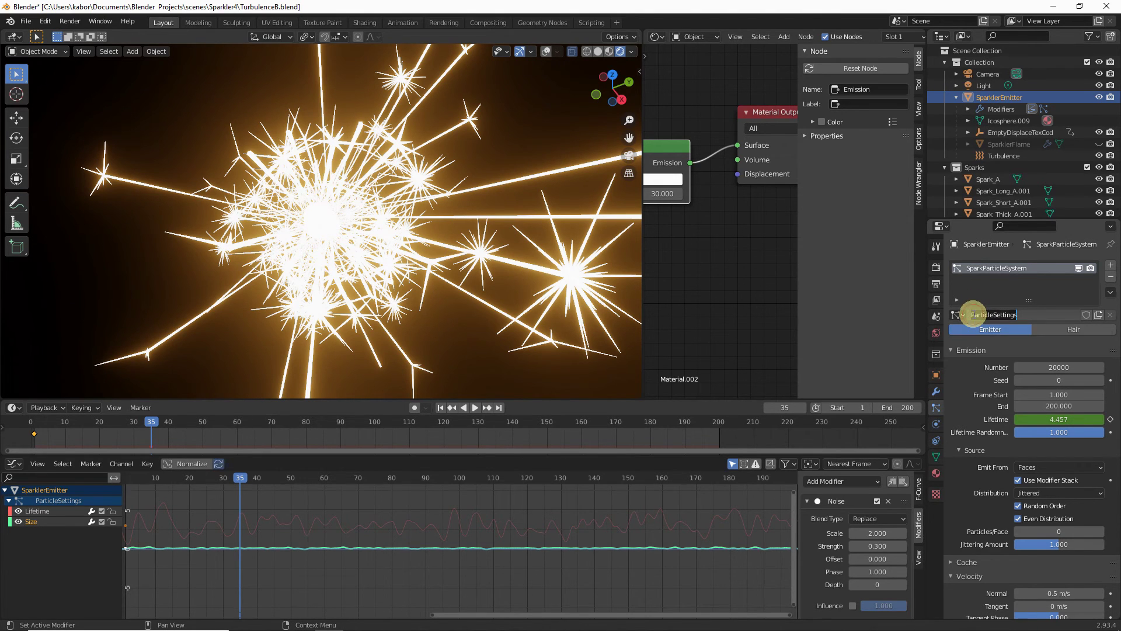
pyautogui.click(971, 315)
pyautogui.write('Spark')
pyautogui.press('Return')
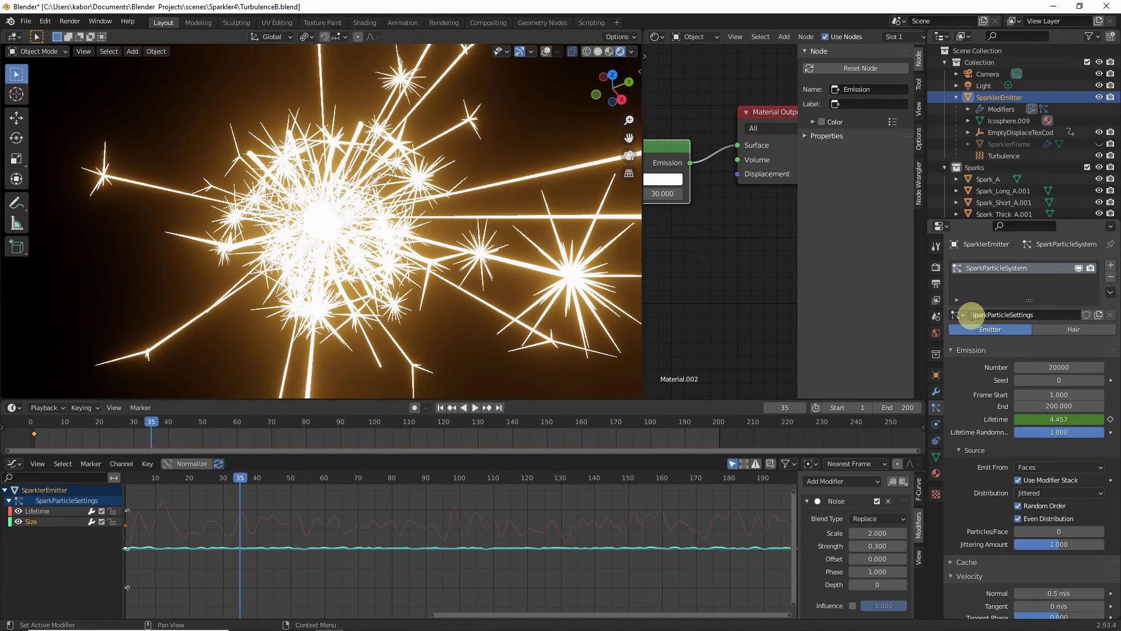
# Add a second particle system to SparklerEmitter and name it SpeckParticleSystem
pyautogui.click(1111, 268)
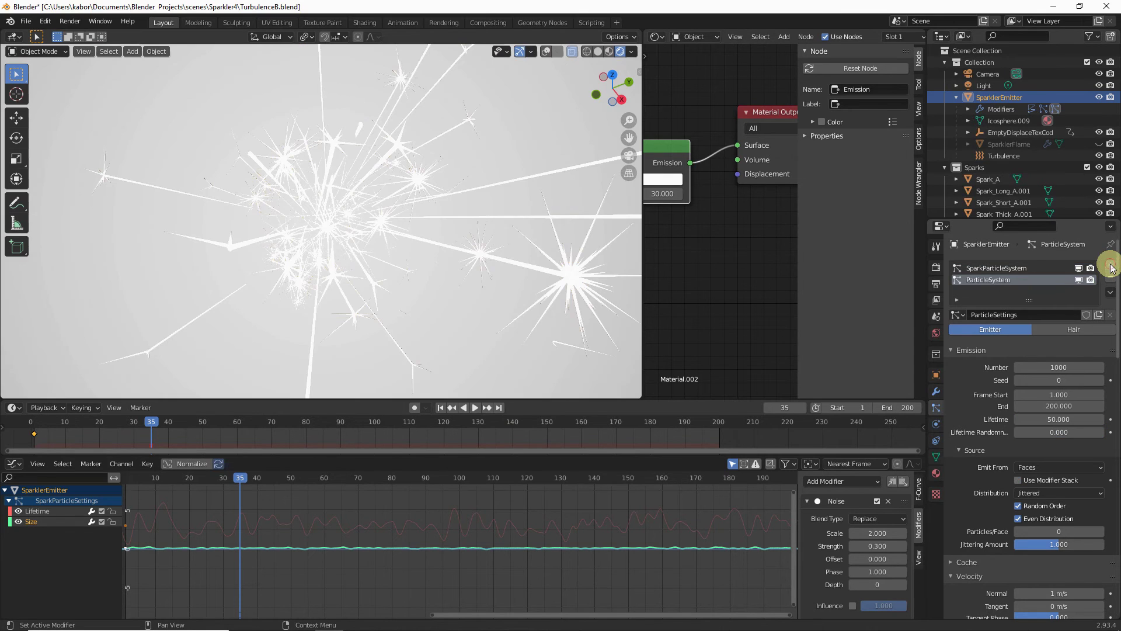
pyautogui.doubleClick(969, 281)
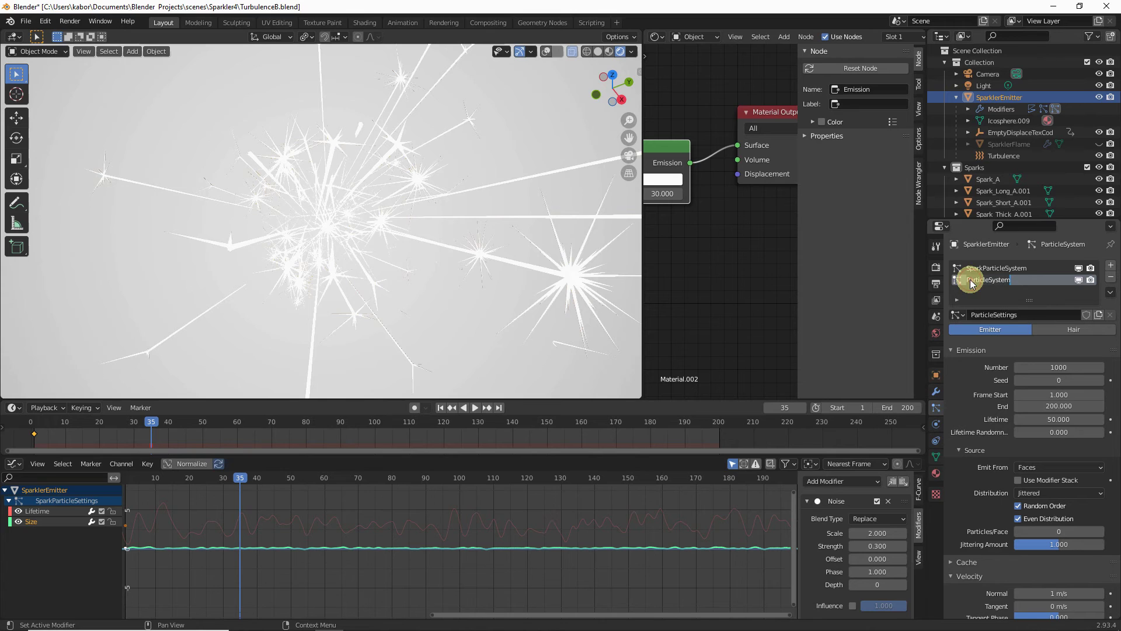
pyautogui.click(967, 280)
pyautogui.write('Speck')
pyautogui.press('Return')
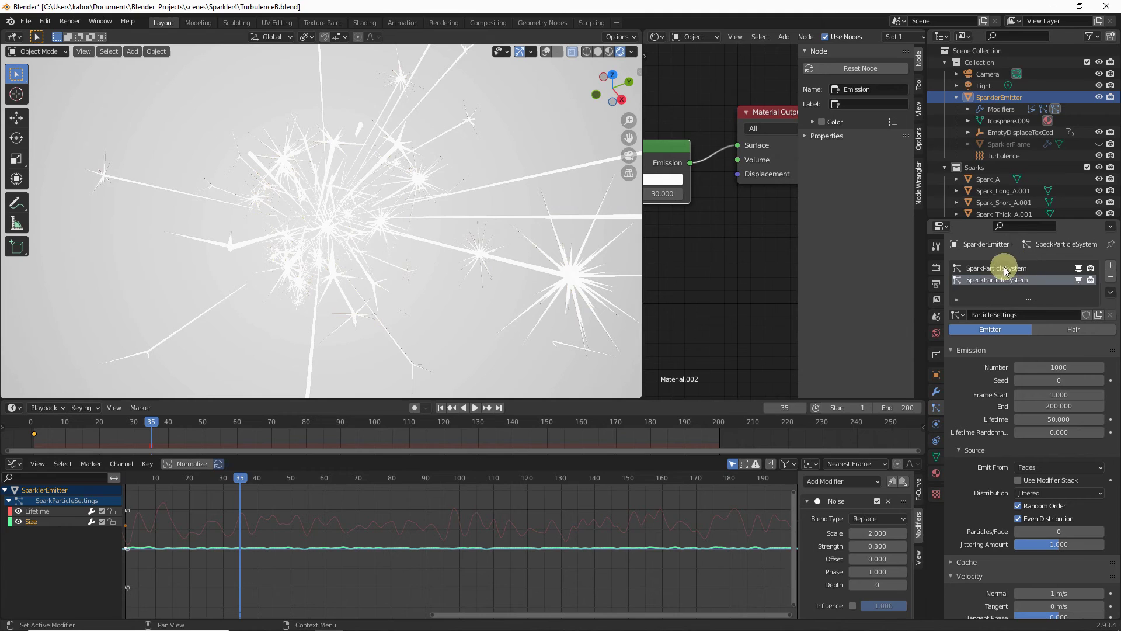
# Assign SparkParticleSettings to SpeckParticleSystem and make the settings a single-user copy
pyautogui.click(958, 314)
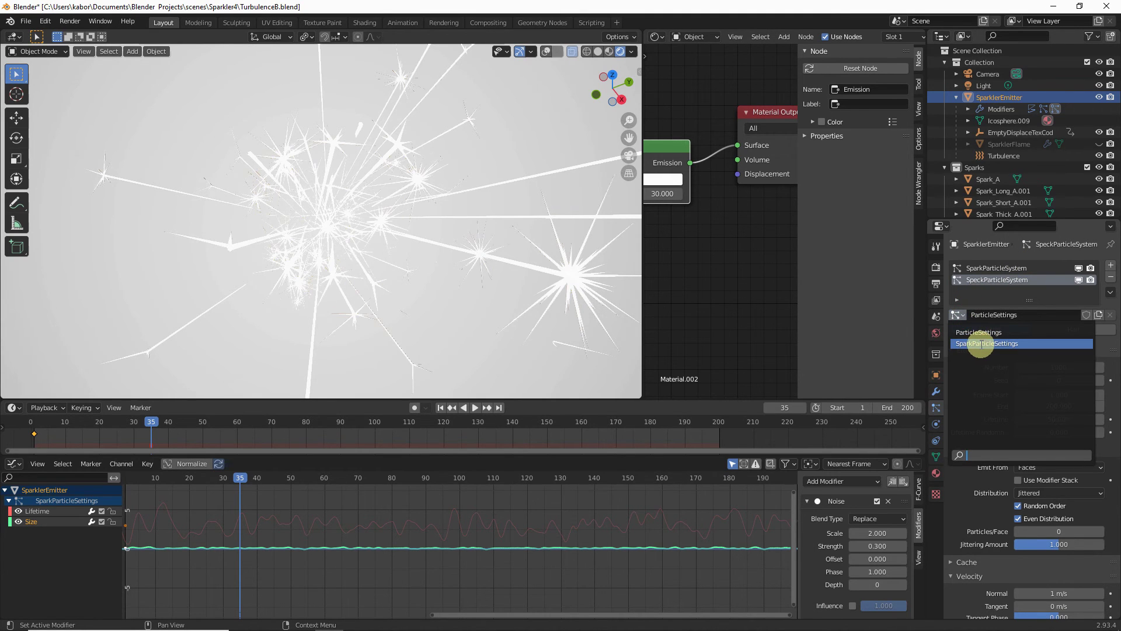
pyautogui.click(987, 343)
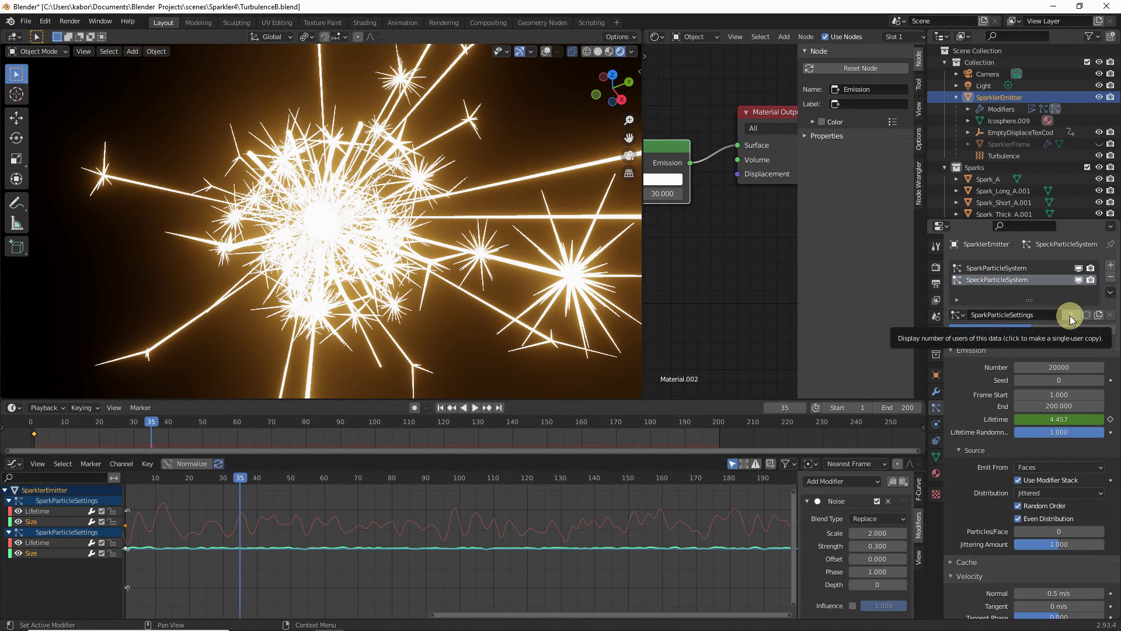
pyautogui.click(1070, 315)
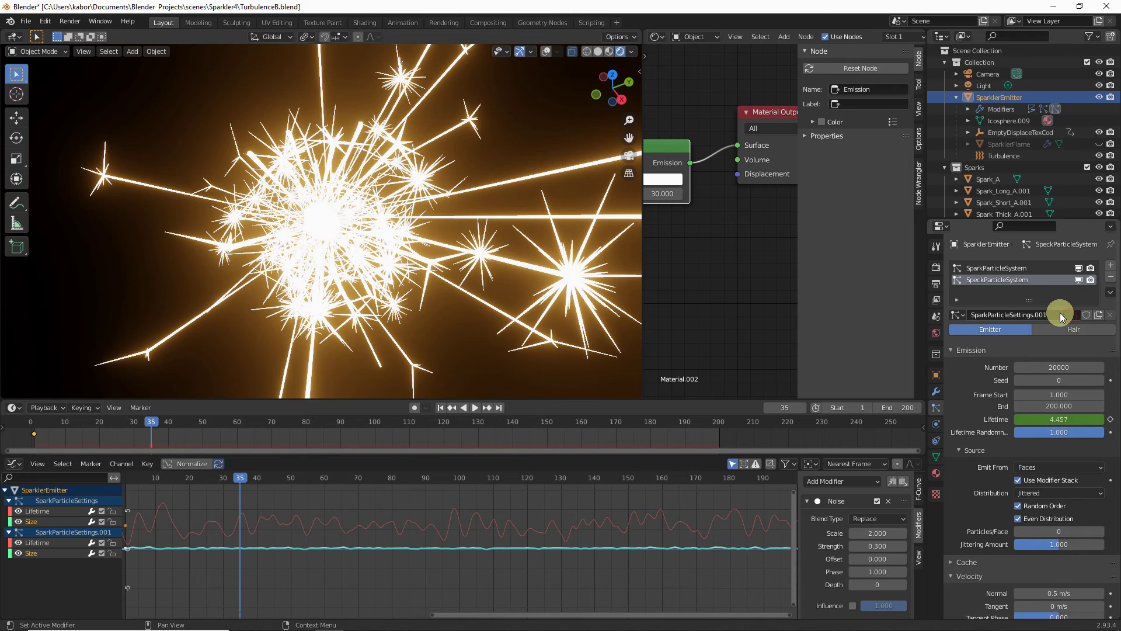
# Rename the second particle system's settings SpeckParticleSettings
pyautogui.click(1050, 314)
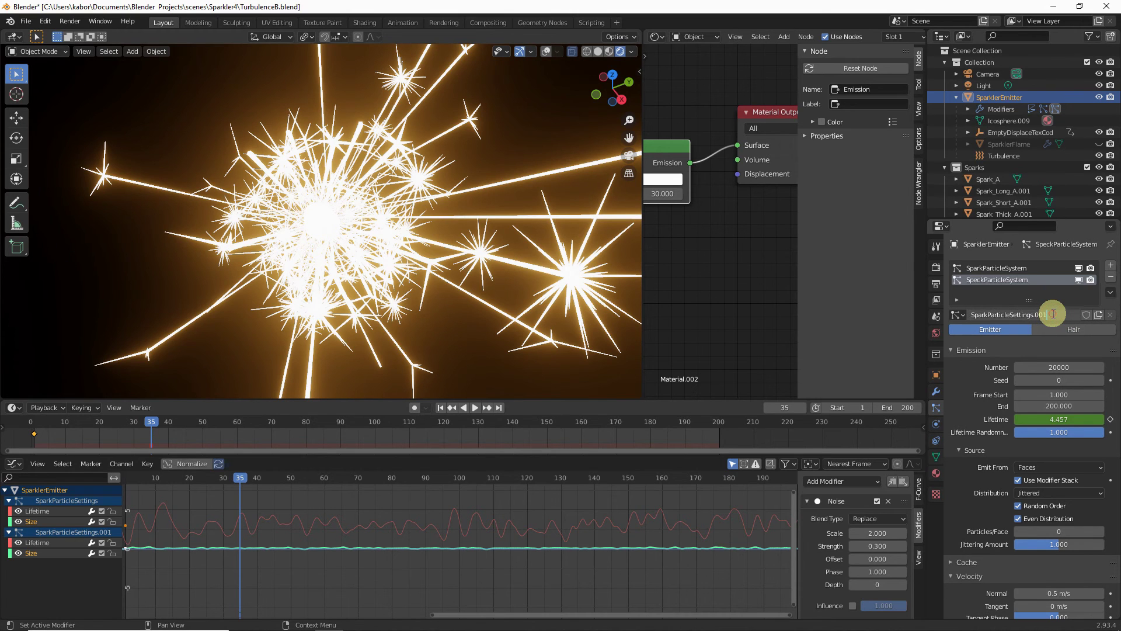
pyautogui.press('BackSpace')
pyautogui.press('BackSpace')
pyautogui.press('BackSpace')
pyautogui.press('BackSpace')
pyautogui.press('Left')
pyautogui.press('Left')
pyautogui.press('BackSpace')
pyautogui.press('BackSpace')
pyautogui.press('BackSpace')
pyautogui.write('eck')
pyautogui.press('Return')
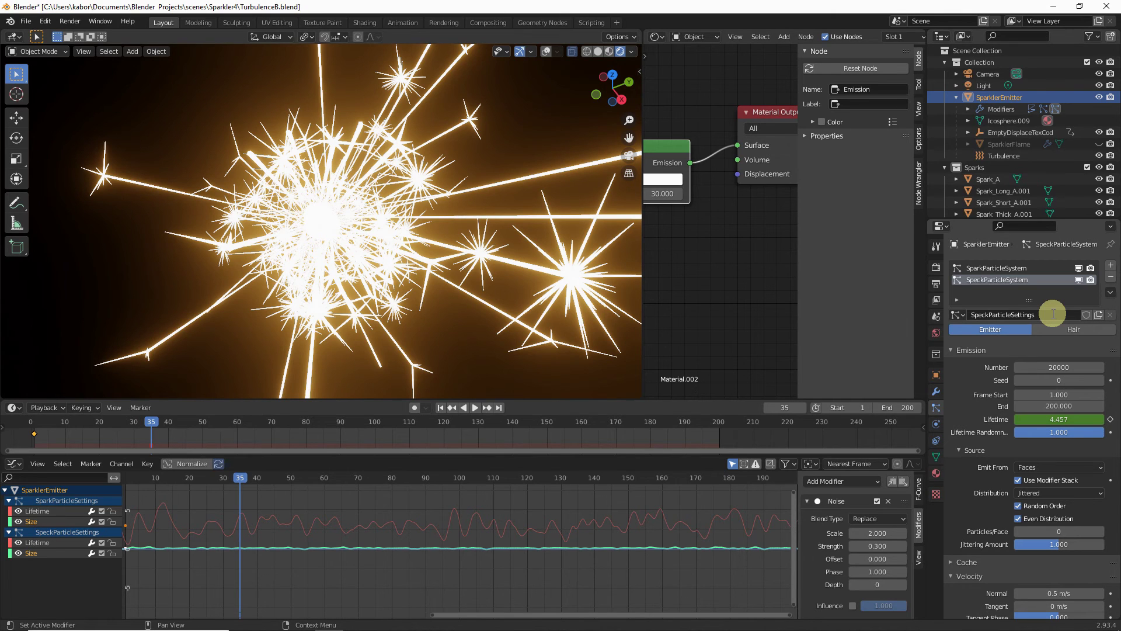
# Set the speck particles' instance collection to SpeckySparks and enable Pick Random
pyautogui.scroll(-3, 1008, 443)
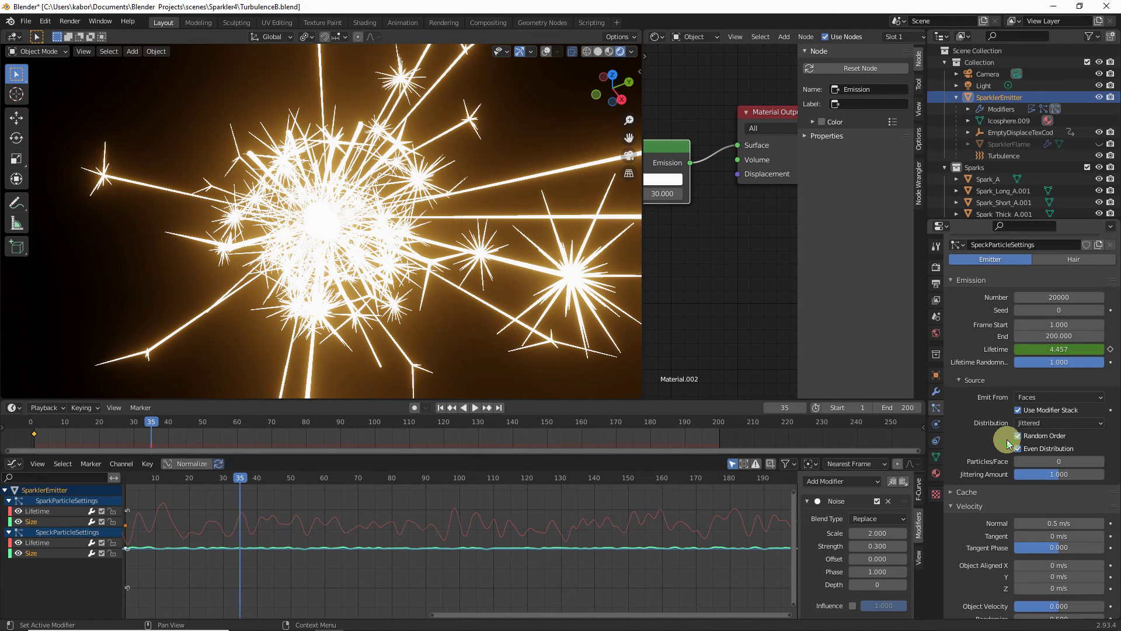
pyautogui.scroll(-6, 1007, 442)
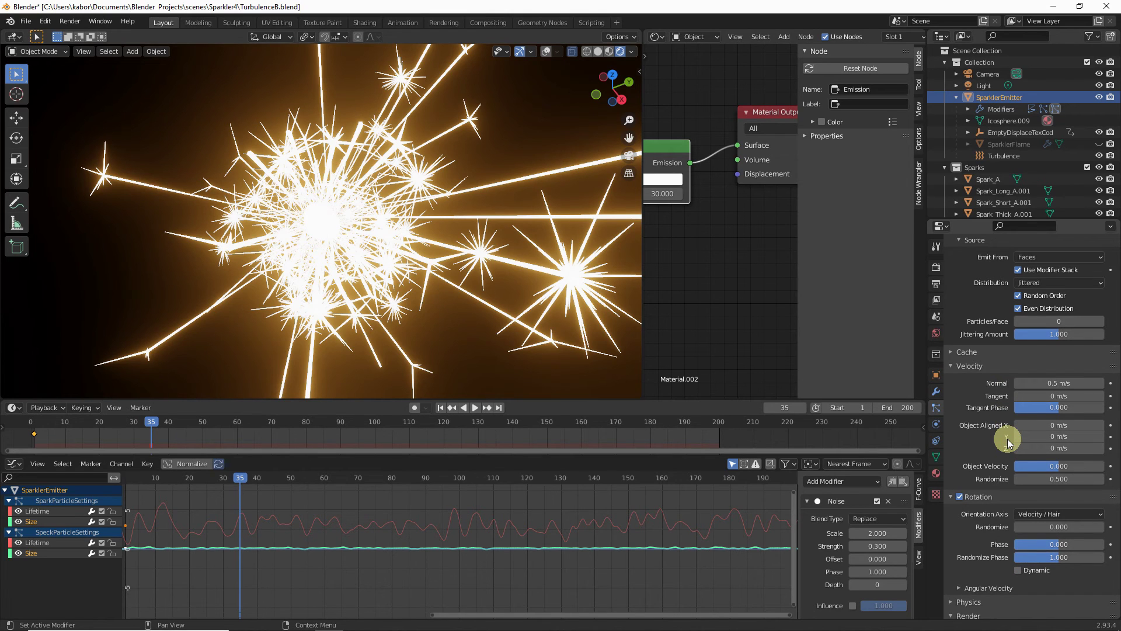
pyautogui.scroll(-6, 1008, 444)
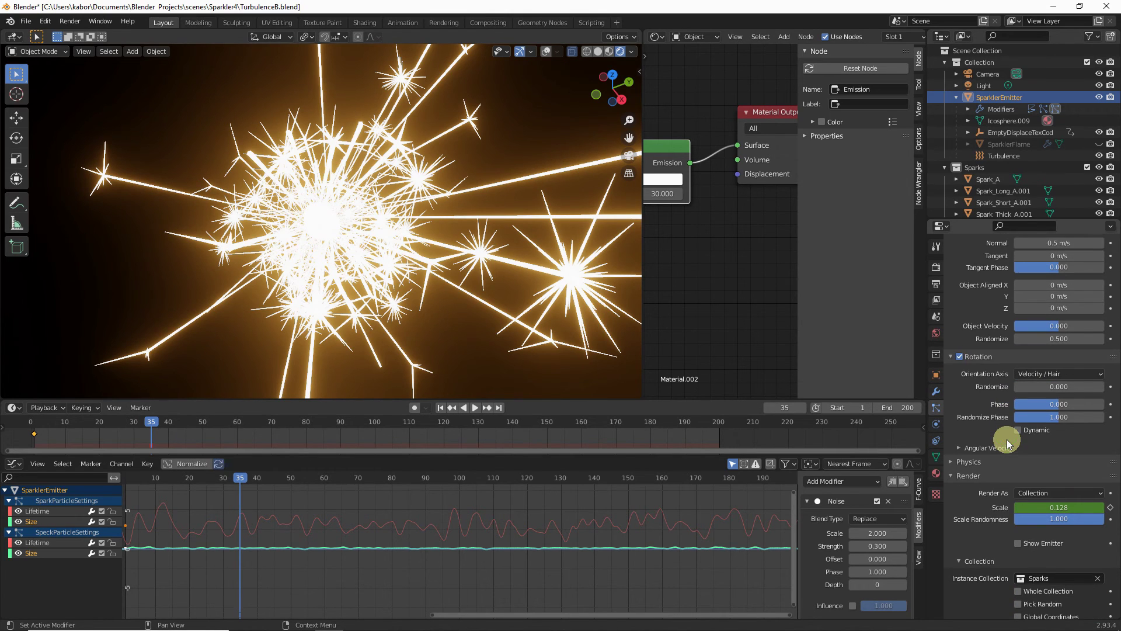
pyautogui.scroll(-1, 1008, 444)
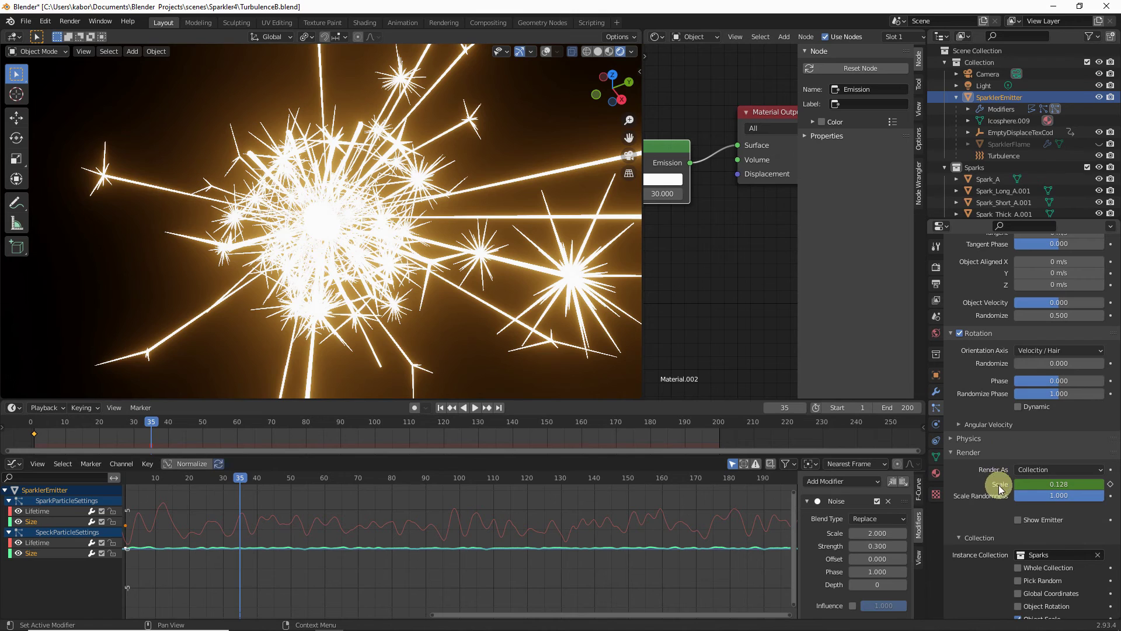
pyautogui.click(1046, 556)
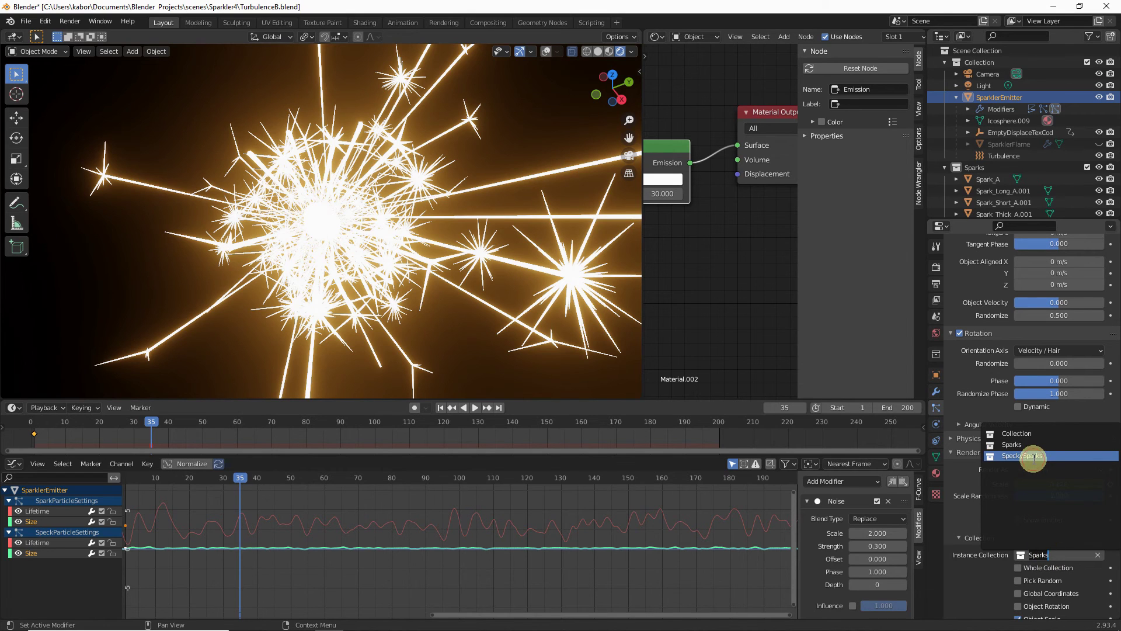
pyautogui.click(1034, 456)
pyautogui.scroll(-3, 1033, 458)
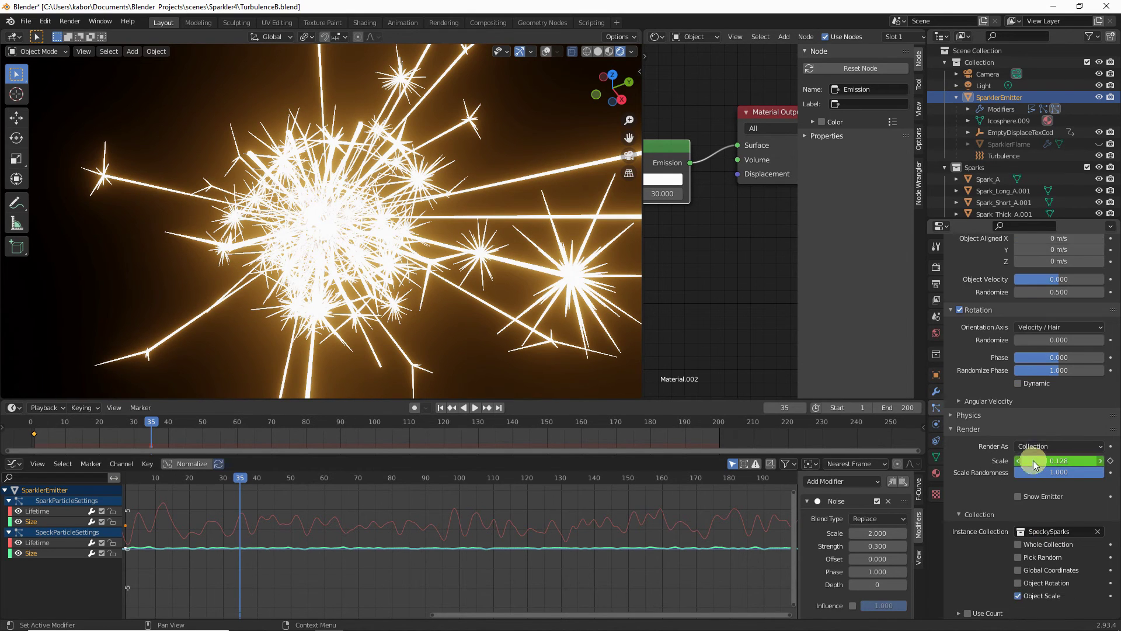
pyautogui.click(1019, 510)
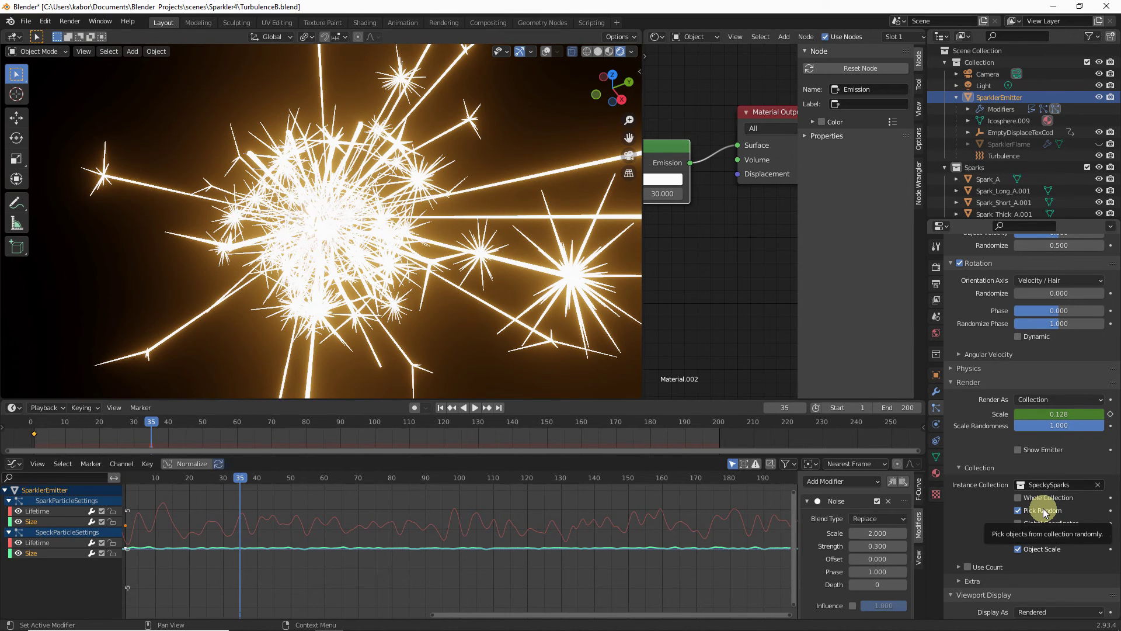
# Enable Use Count for the SpeckySparks collection and set the count of SpeckySpark_D to 3
pyautogui.scroll(-1, 1044, 513)
pyautogui.click(969, 544)
pyautogui.click(960, 543)
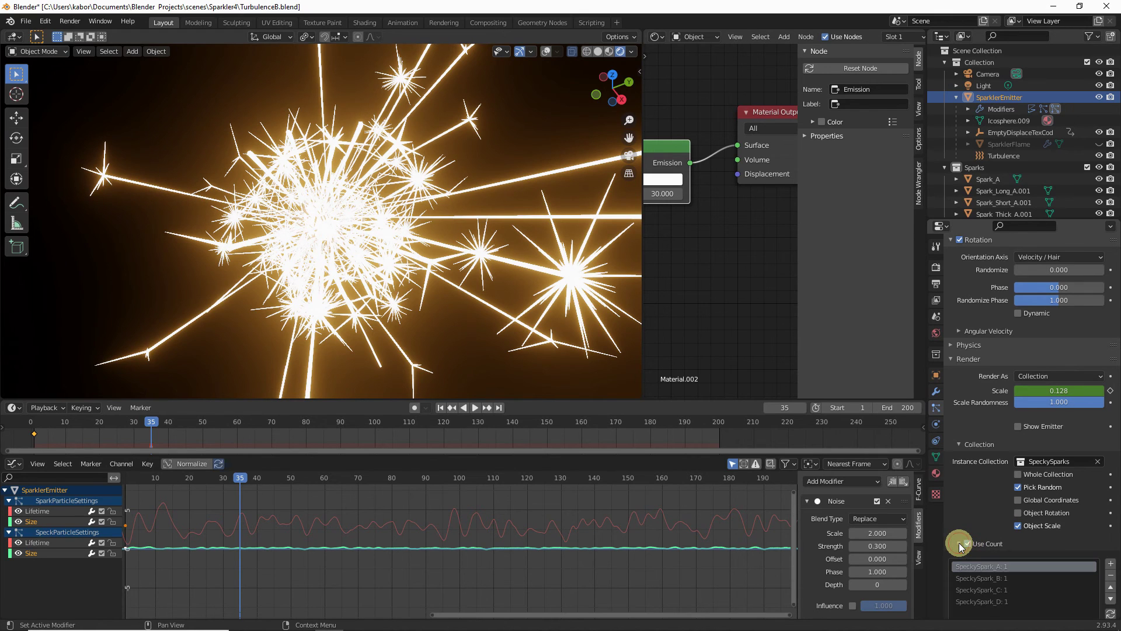
pyautogui.scroll(-5, 959, 540)
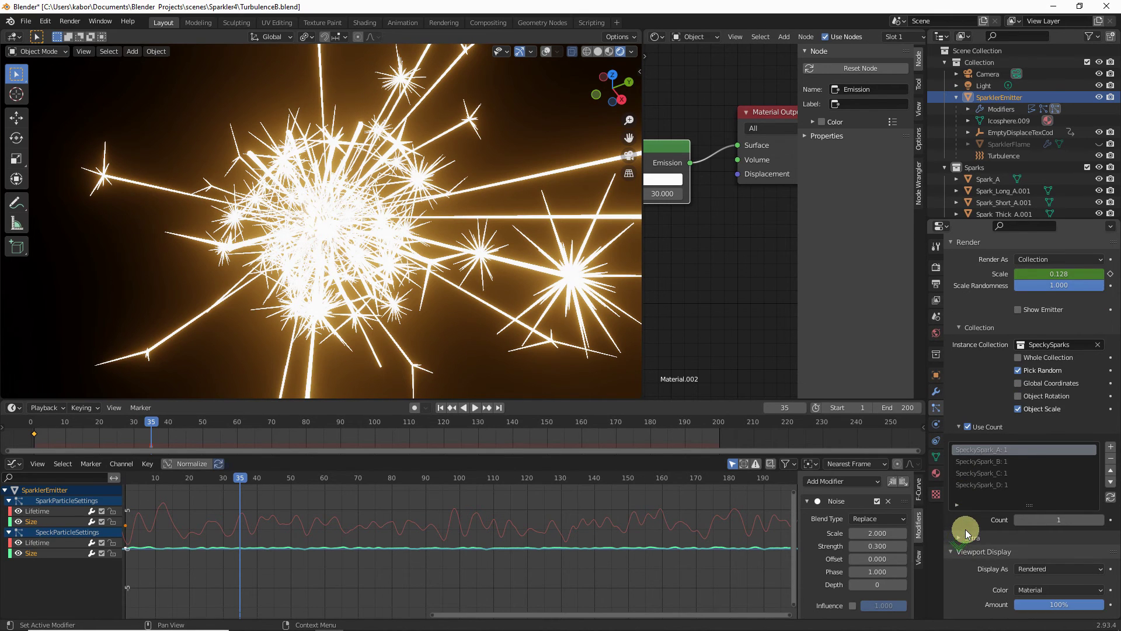
pyautogui.click(989, 484)
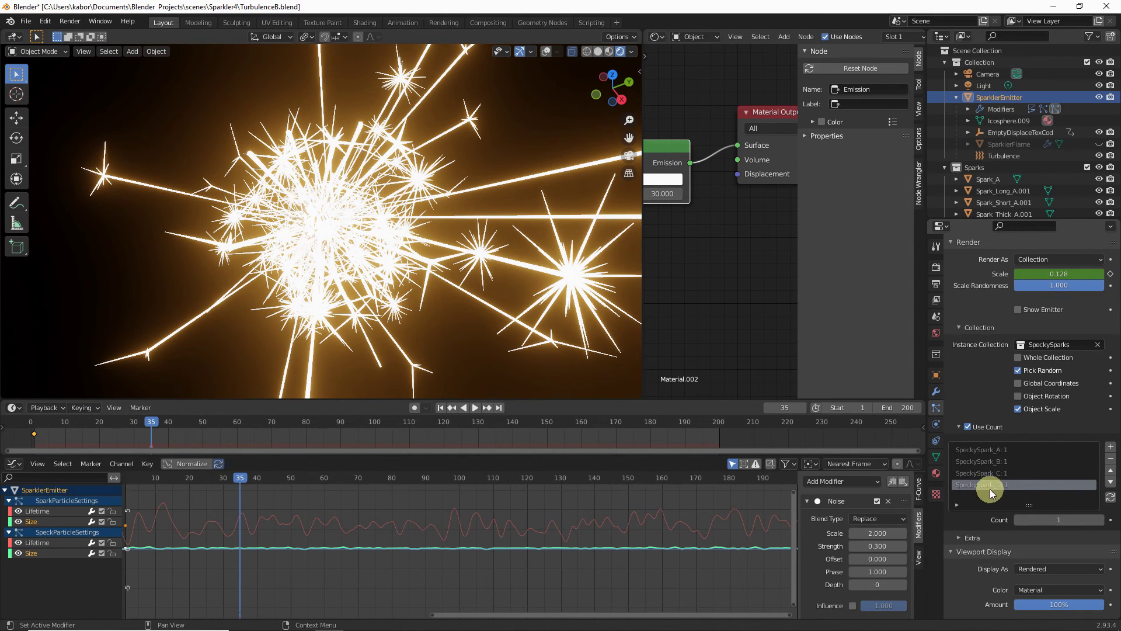
pyautogui.click(1072, 519)
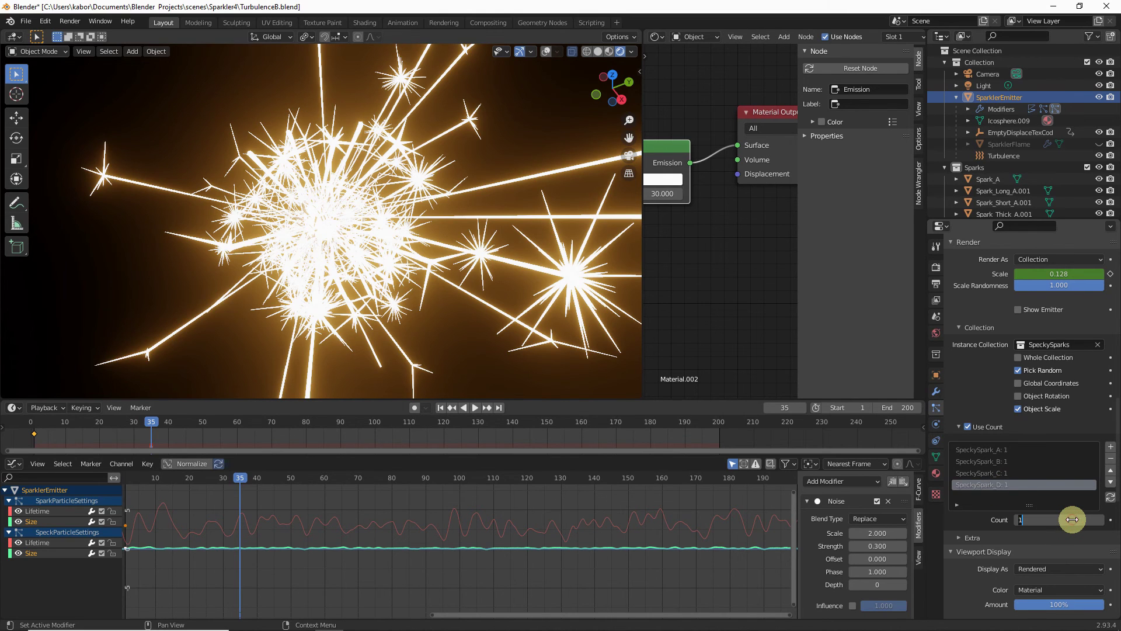
pyautogui.write('3')
pyautogui.press('Return')
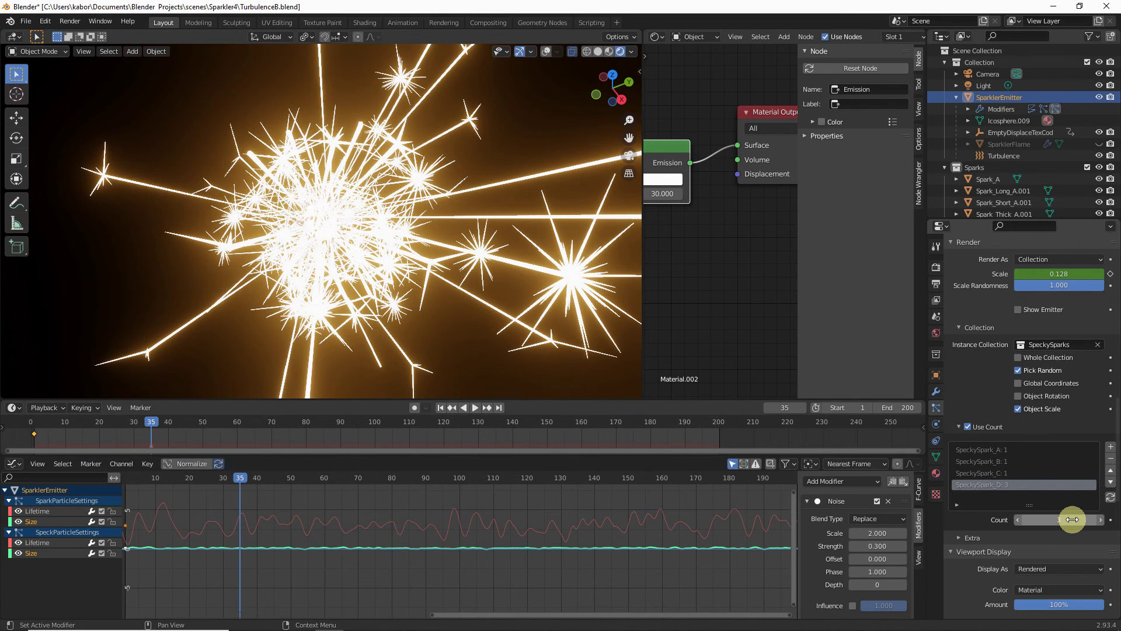
# Clear the keyframes on the speck particles' render scale and set the scale to 0.05
pyautogui.rightClick(1037, 274)
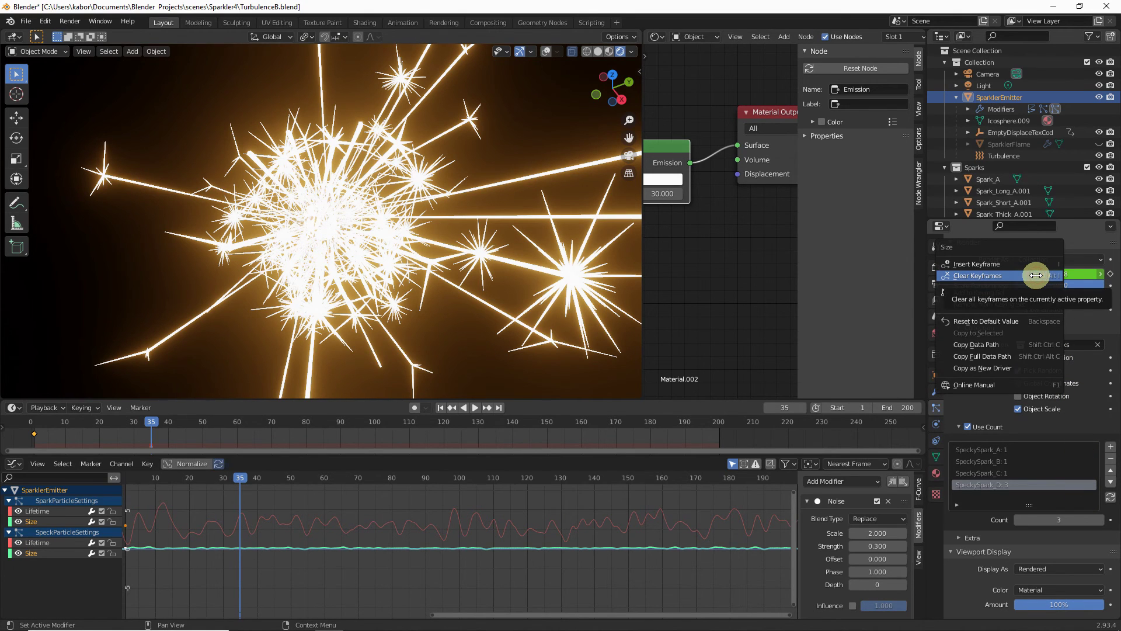
pyautogui.click(1036, 275)
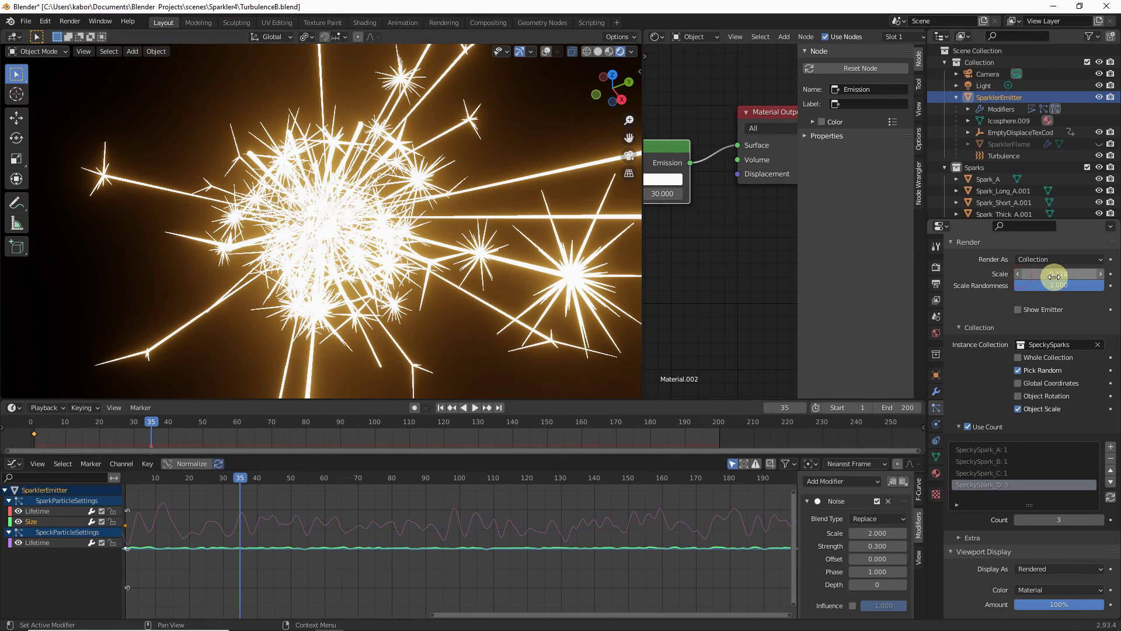
pyautogui.click(1062, 274)
pyautogui.hotkey('ctrl', 'a')
pyautogui.write('0.05')
pyautogui.press('Return')
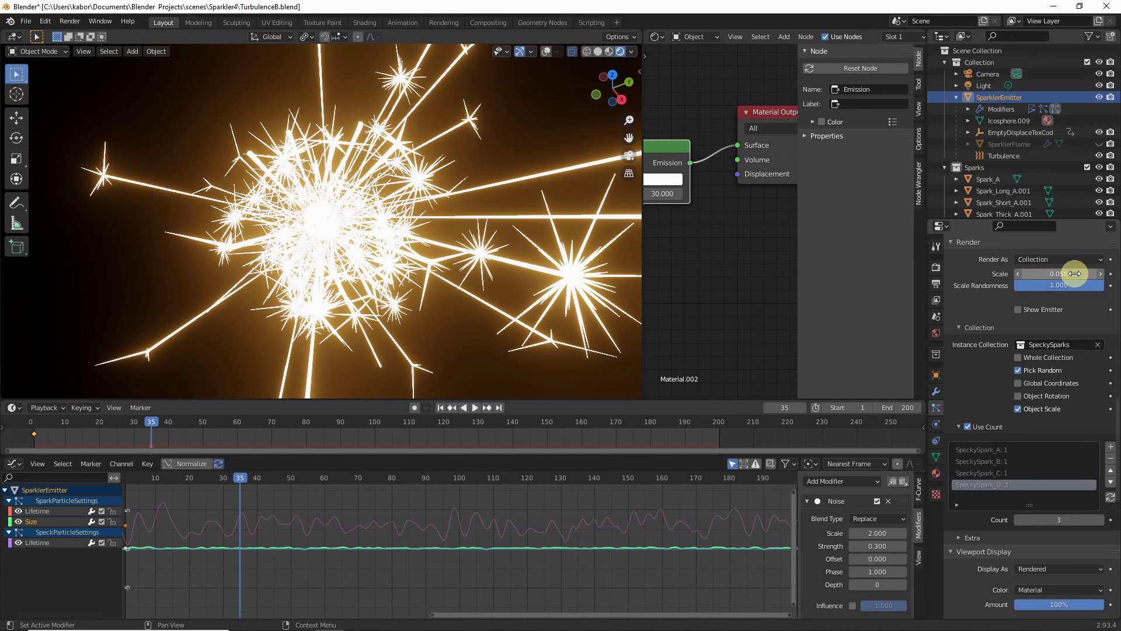
# Replace the speck particles' lifetime animation with a single keyframe of 6 at frame 35
pyautogui.scroll(12, 1074, 273)
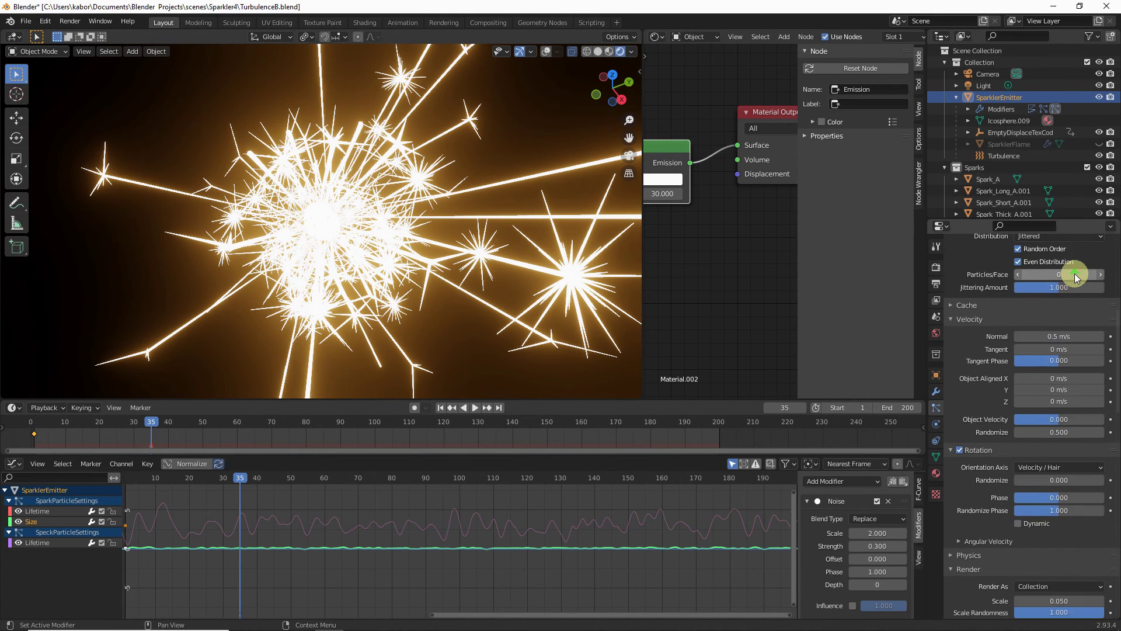
pyautogui.scroll(5, 1074, 273)
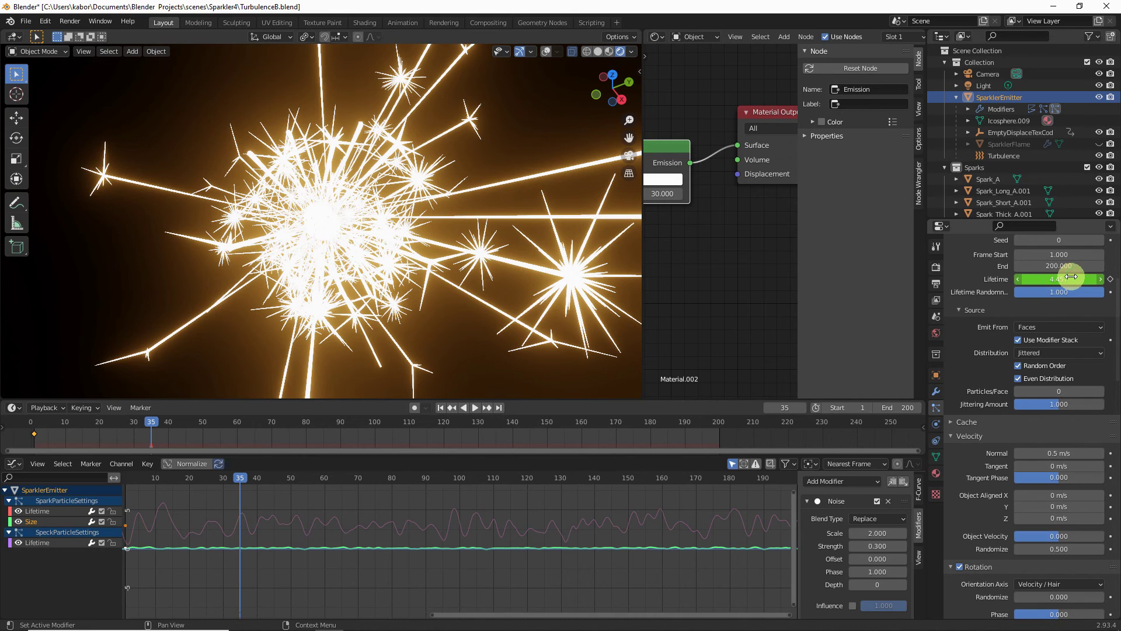
pyautogui.rightClick(1071, 277)
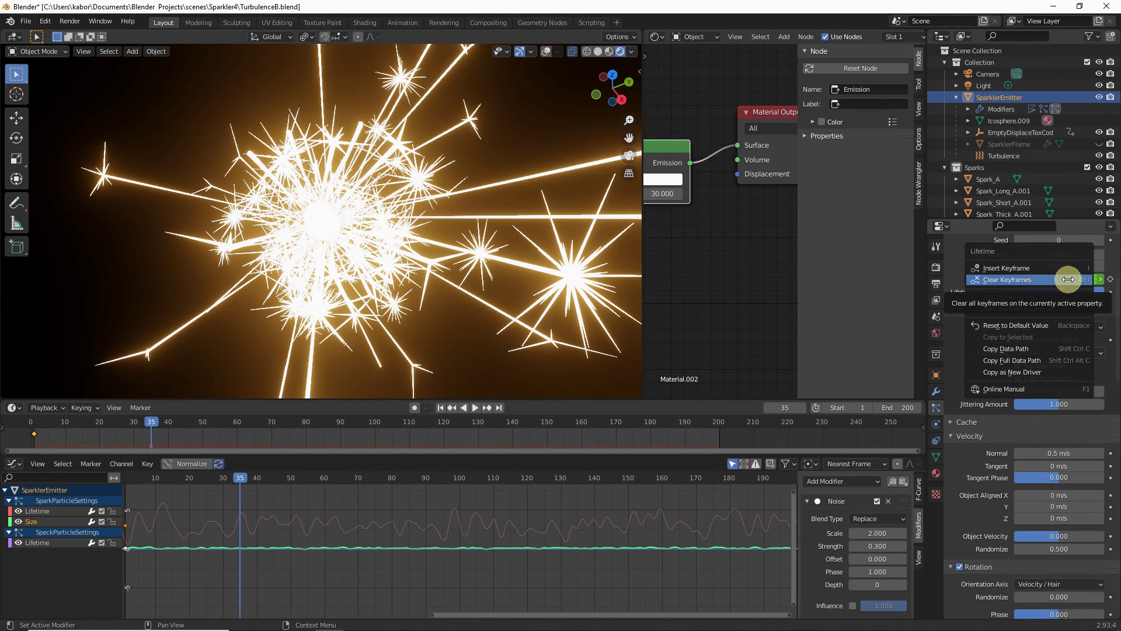
pyautogui.click(1068, 279)
pyautogui.click(1067, 278)
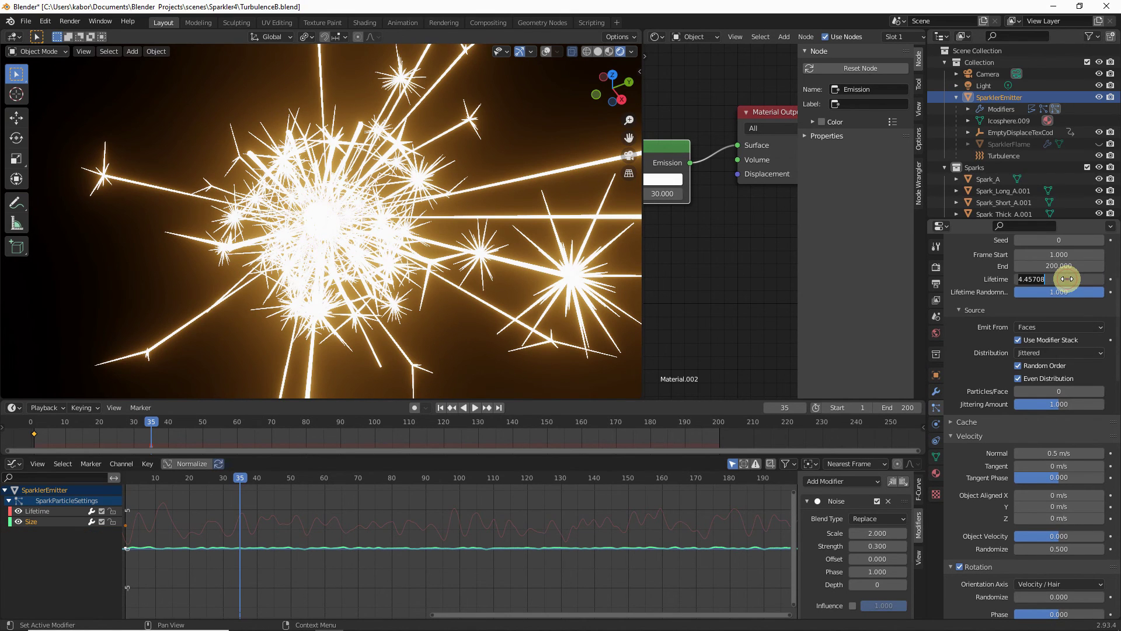
pyautogui.write('6')
pyautogui.press('Return')
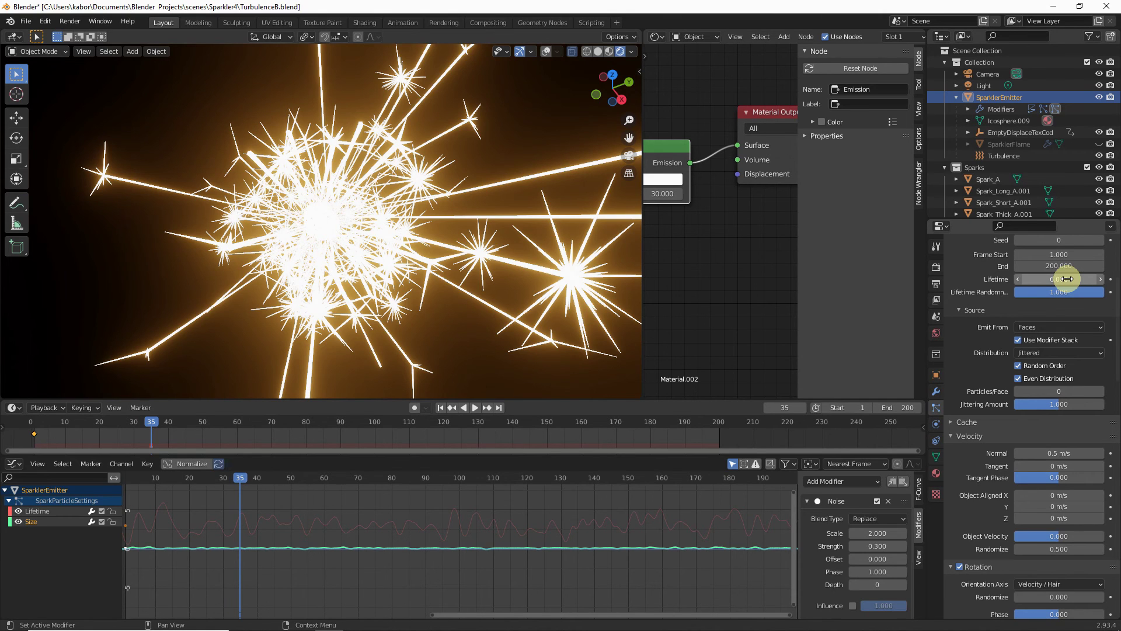
pyautogui.press('i')
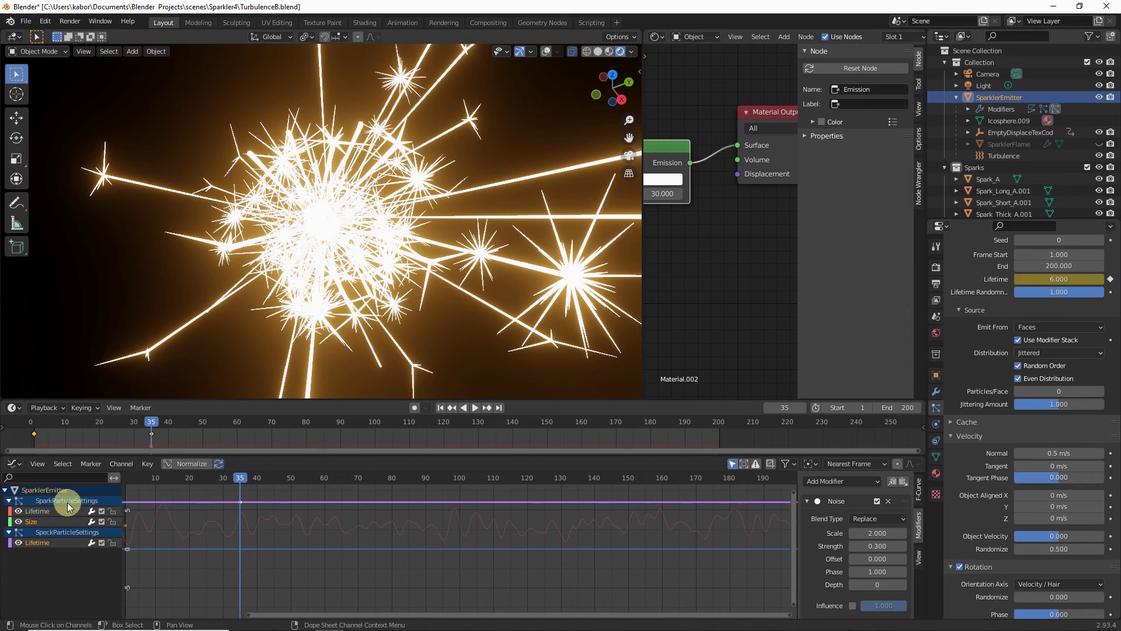
# Copy the Noise modifier from the SparkParticleSettings Lifetime curve to the SpeckParticleSettings Lifetime curve
pyautogui.click(53, 514)
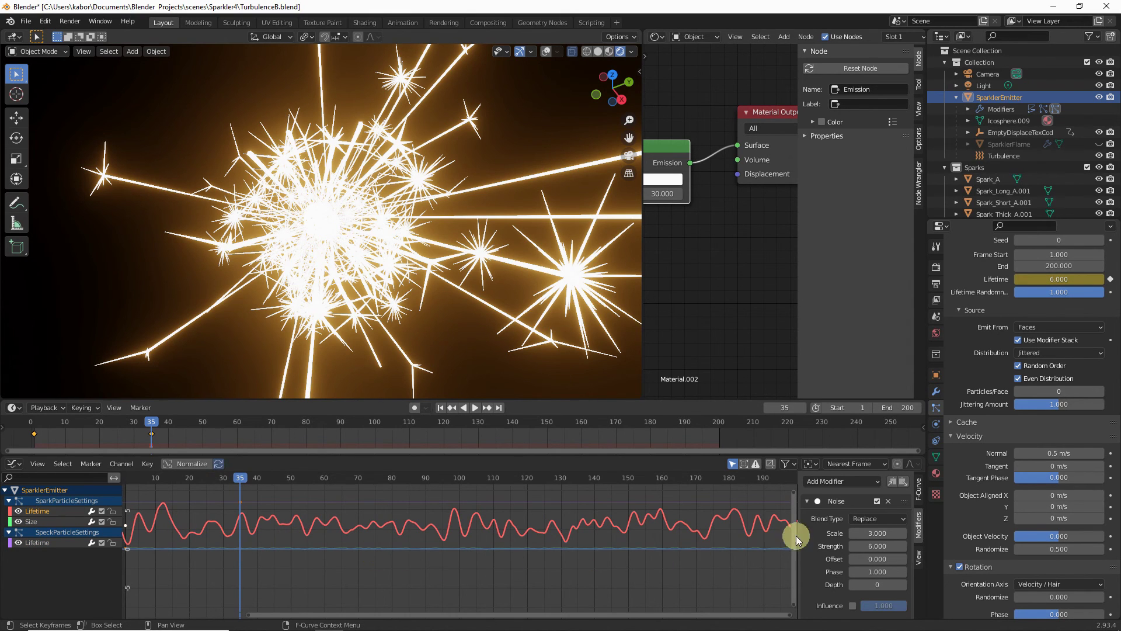
pyautogui.click(893, 482)
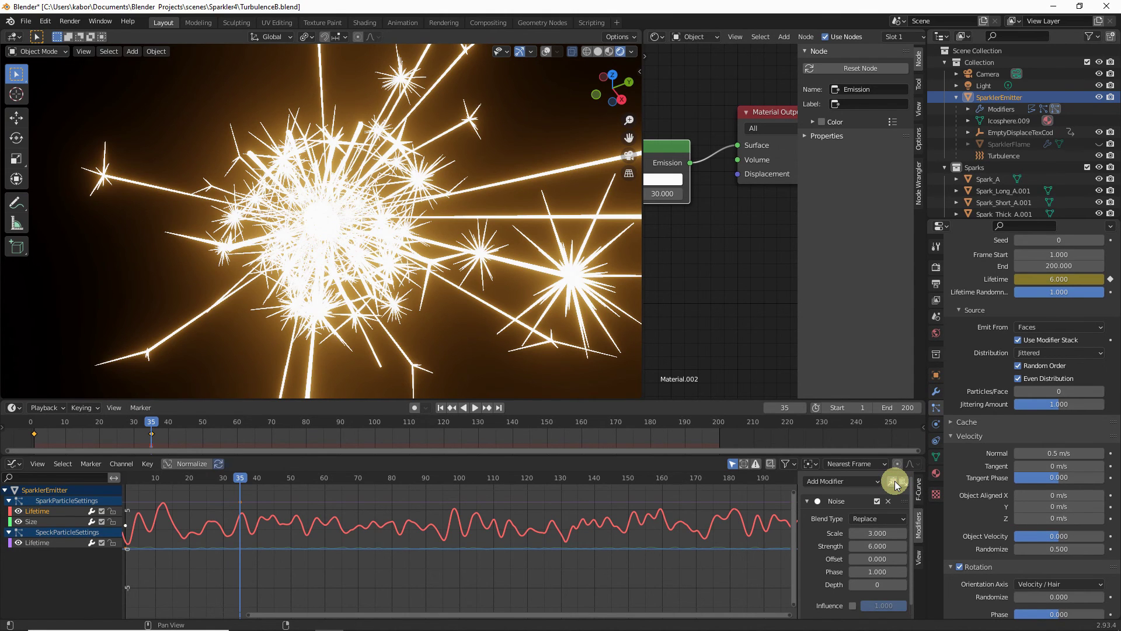
pyautogui.click(46, 542)
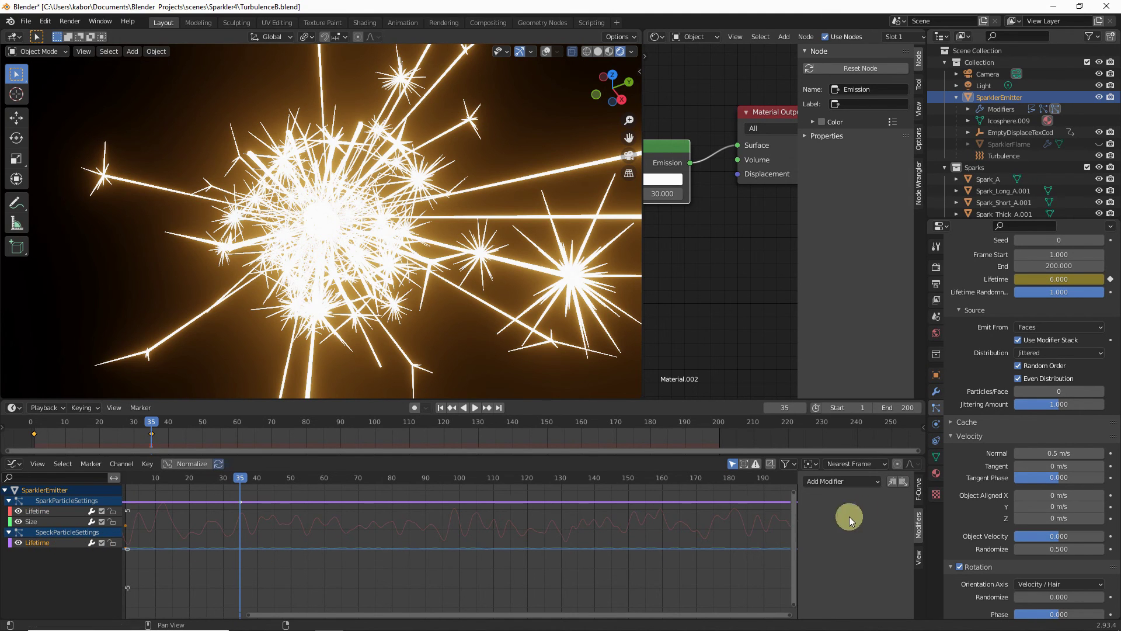
pyautogui.click(902, 483)
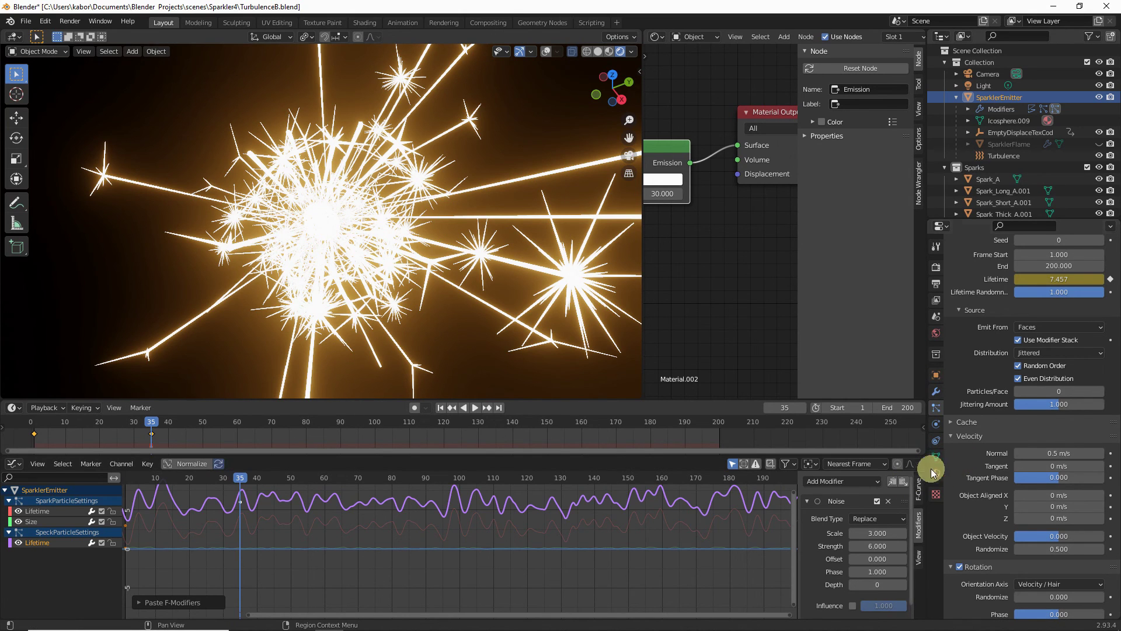
# Set the emission number of SparkParticleSystem to 40000
pyautogui.scroll(6, 993, 461)
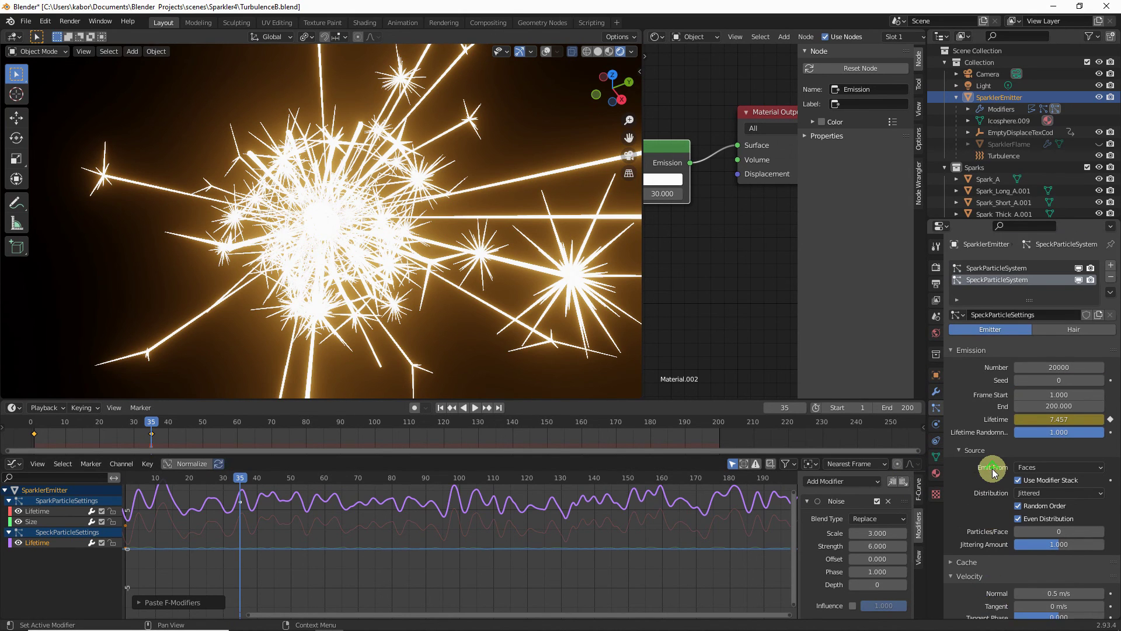
pyautogui.click(983, 267)
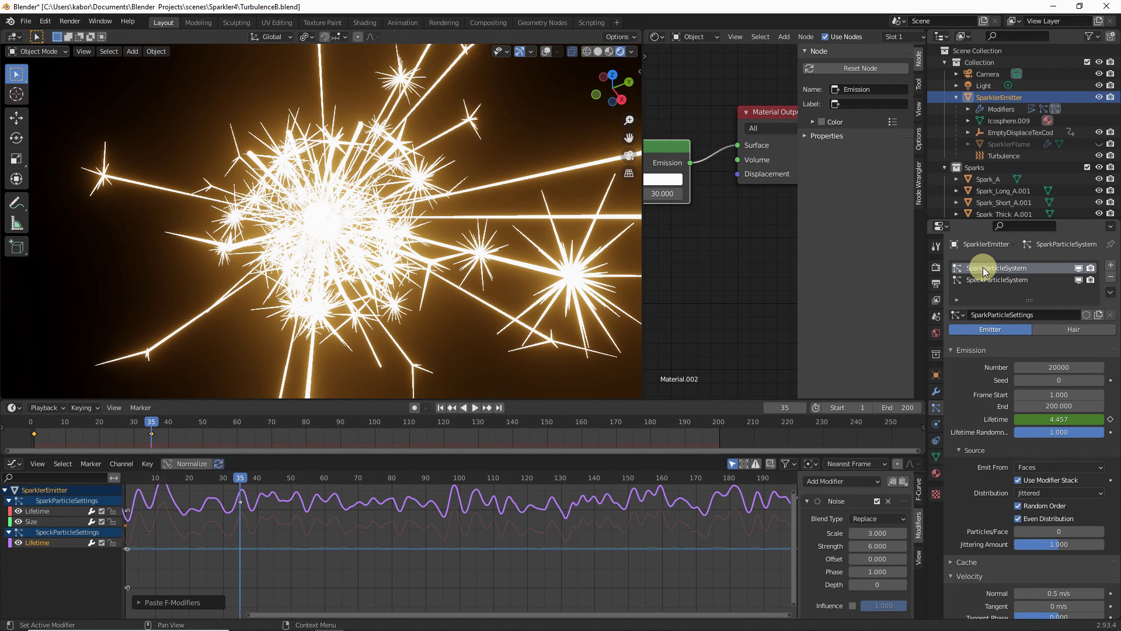
pyautogui.click(1055, 366)
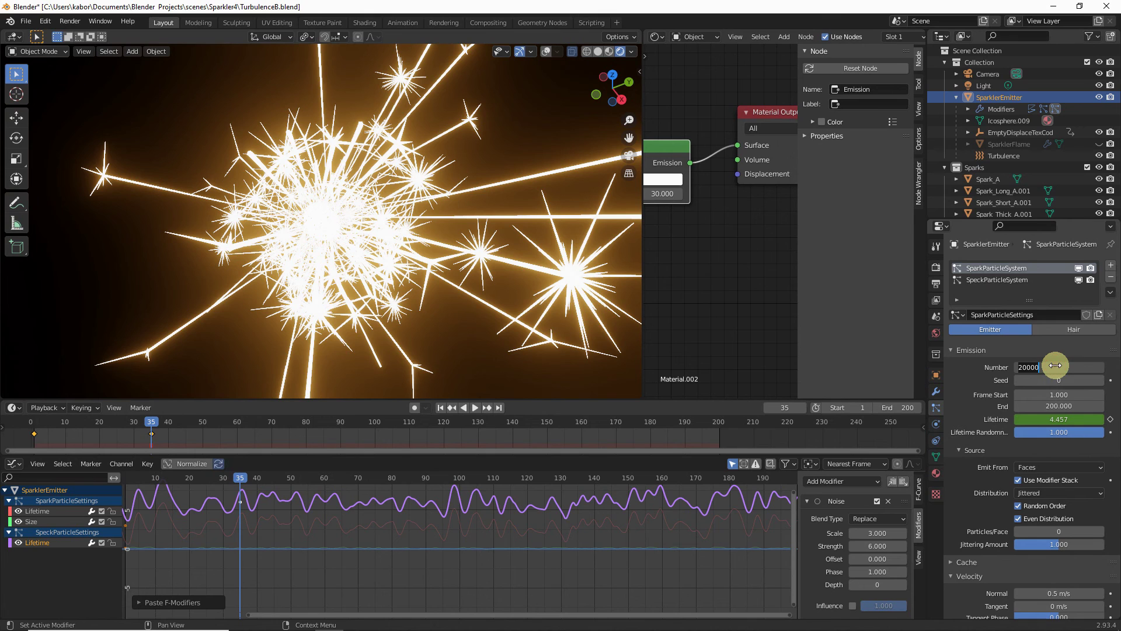
pyautogui.write('40000')
pyautogui.press('Return')
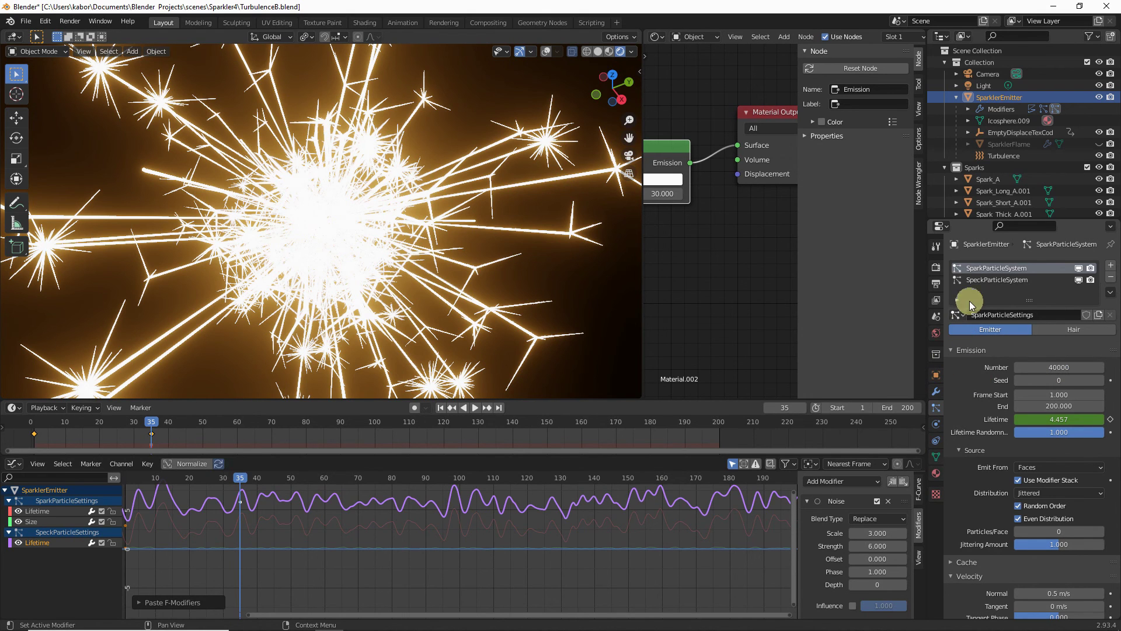
# Enable Pick Random for the Sparks collection instances in the render settings of SparkParticleSystem
pyautogui.click(990, 281)
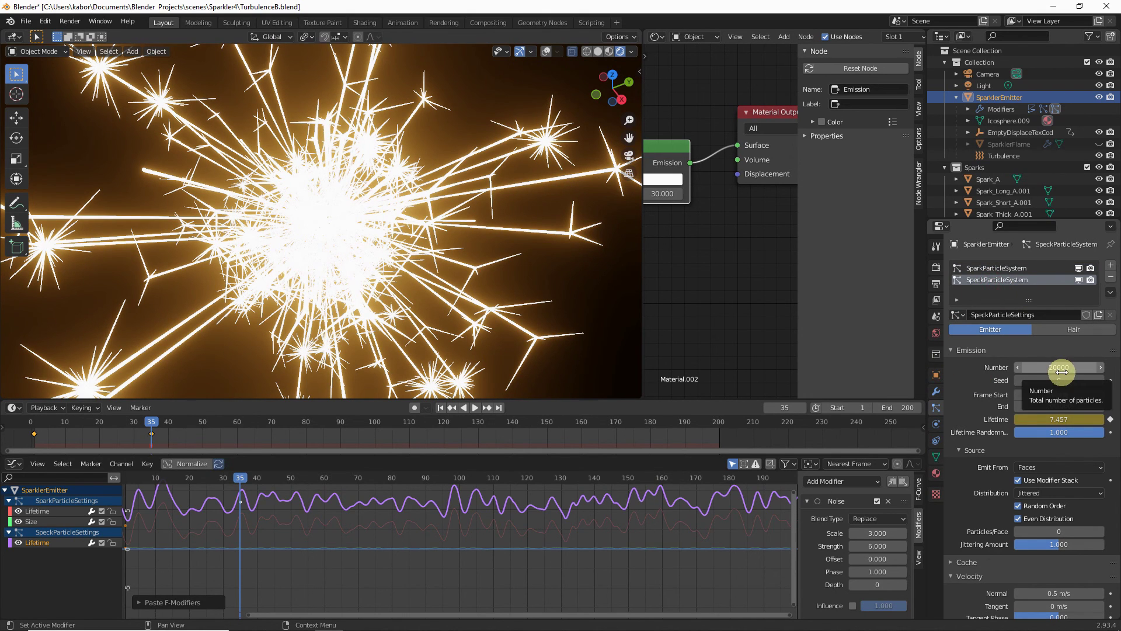
pyautogui.click(1002, 269)
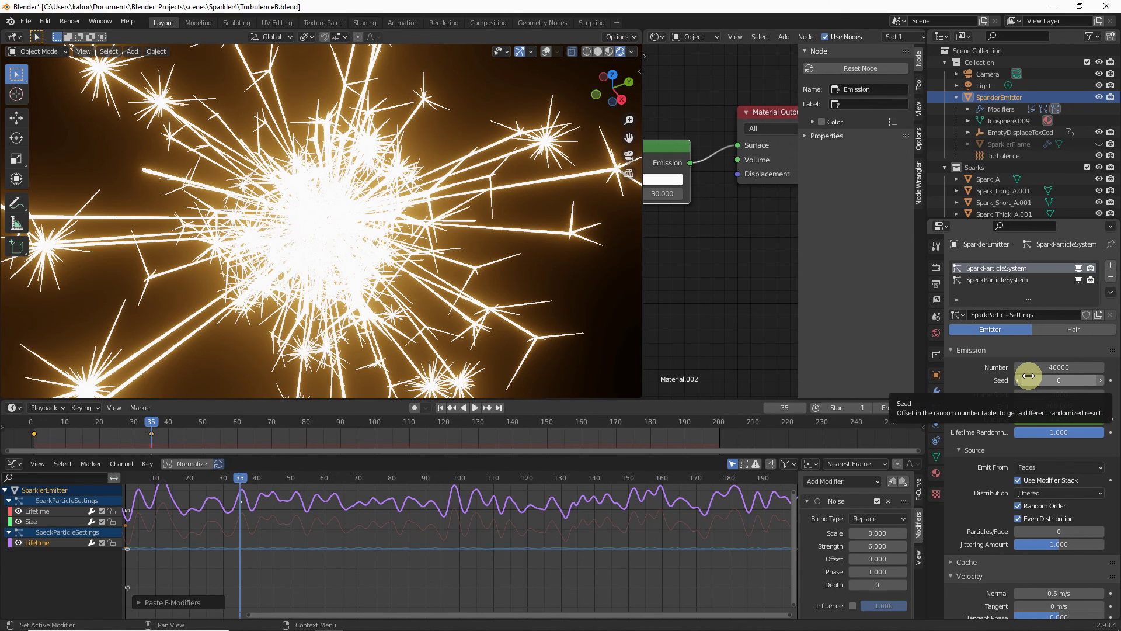
pyautogui.scroll(-11, 1031, 386)
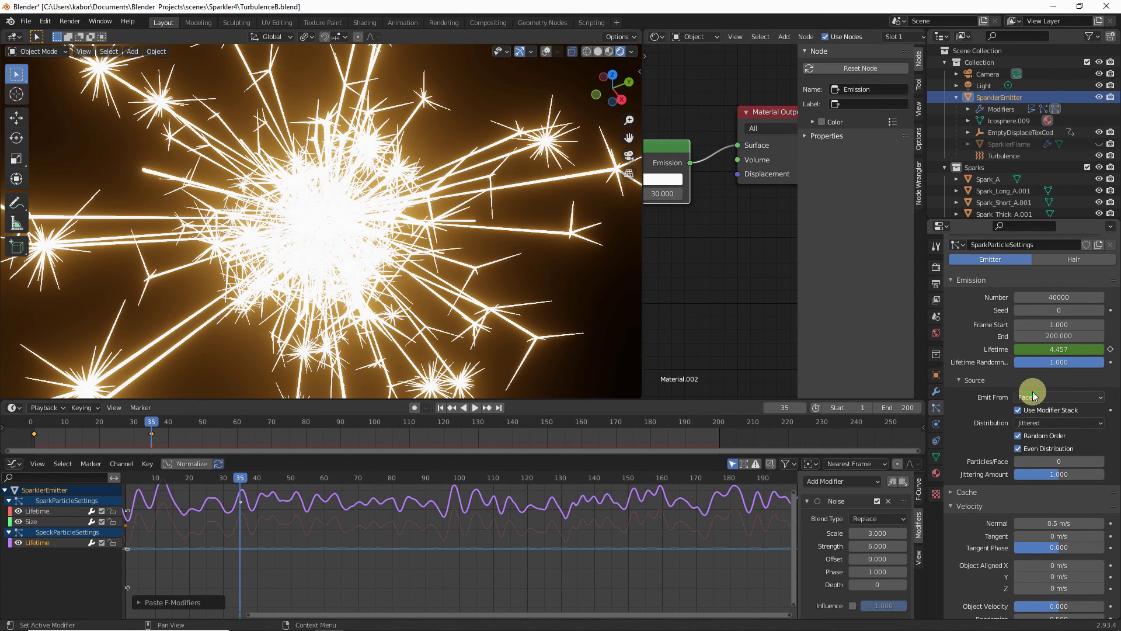
pyautogui.scroll(-10, 1033, 396)
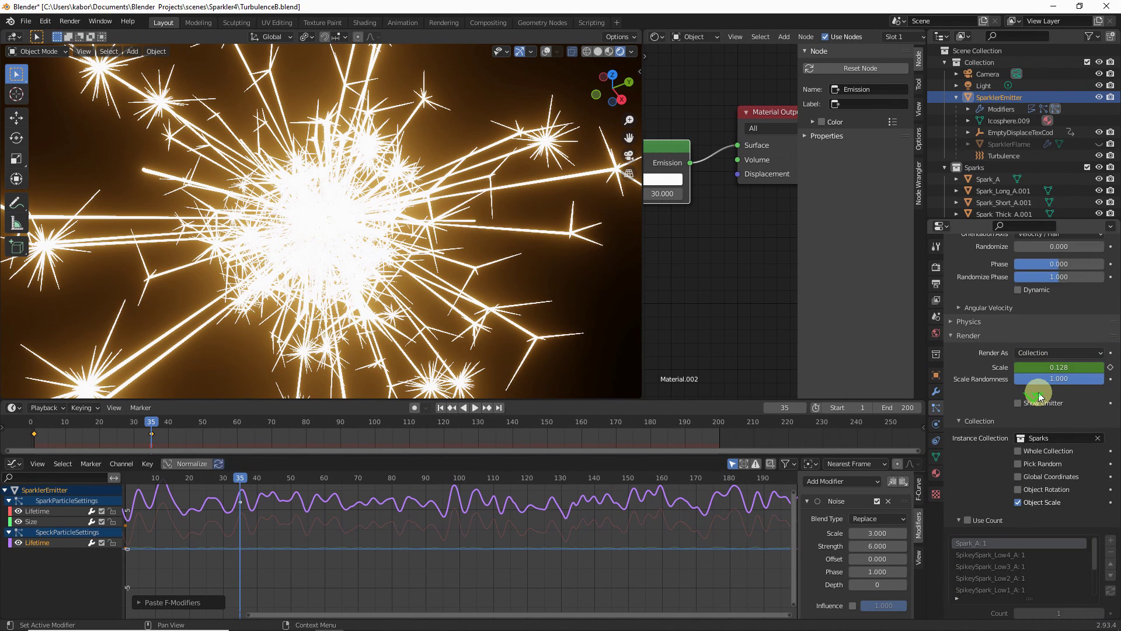
pyautogui.click(1024, 465)
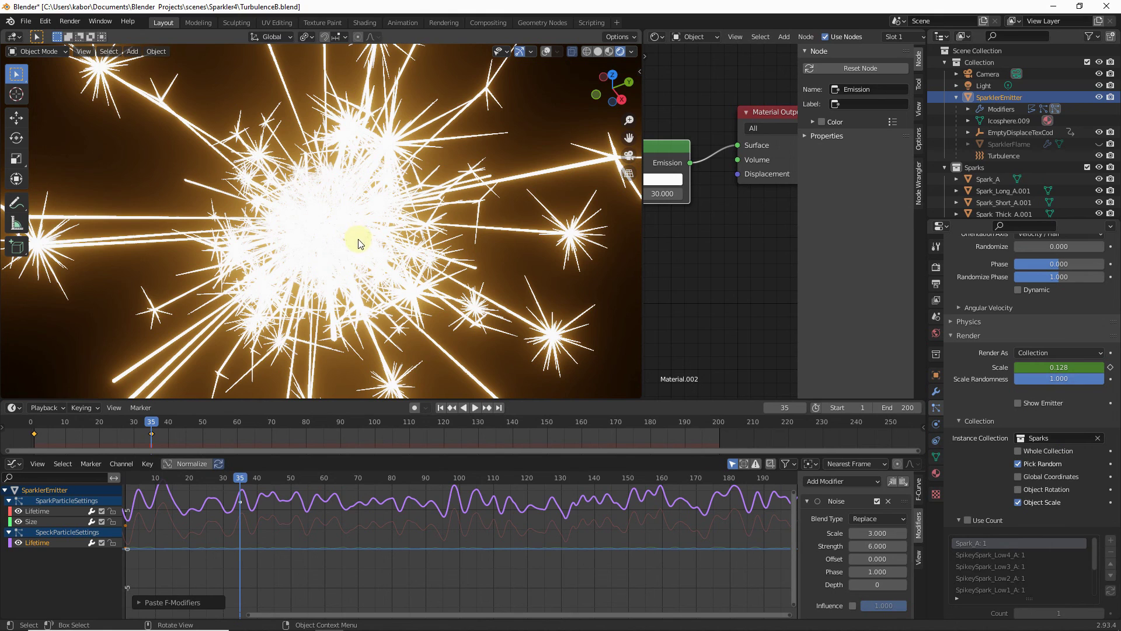
# Play the animation from frame 1 to review the randomly picked sparks, and stop playback
pyautogui.click(440, 407)
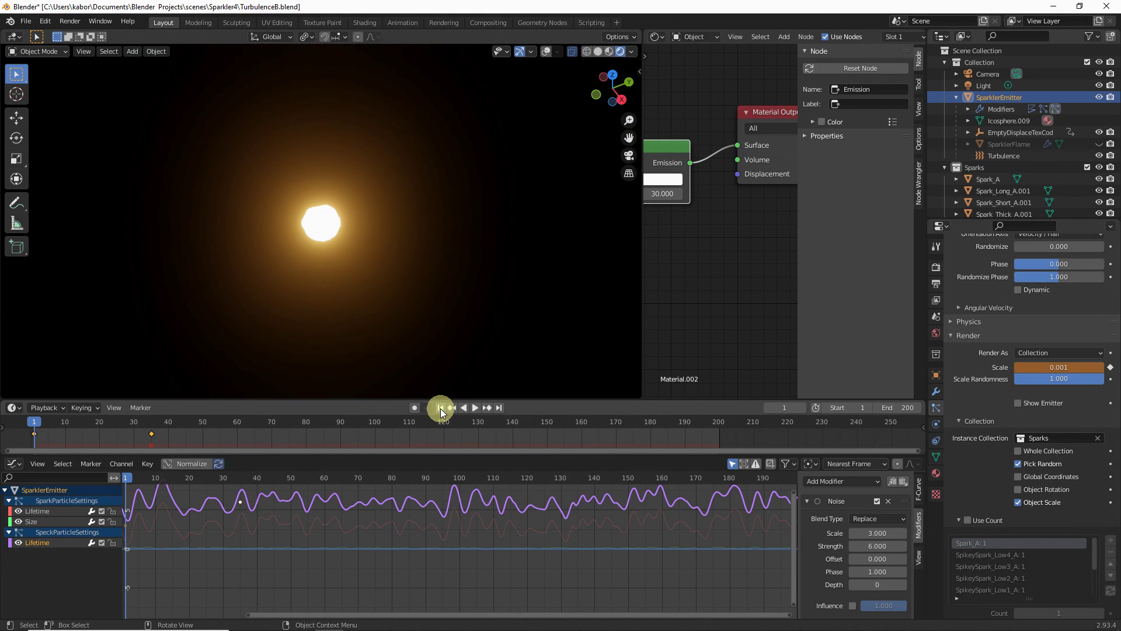
pyautogui.click(474, 408)
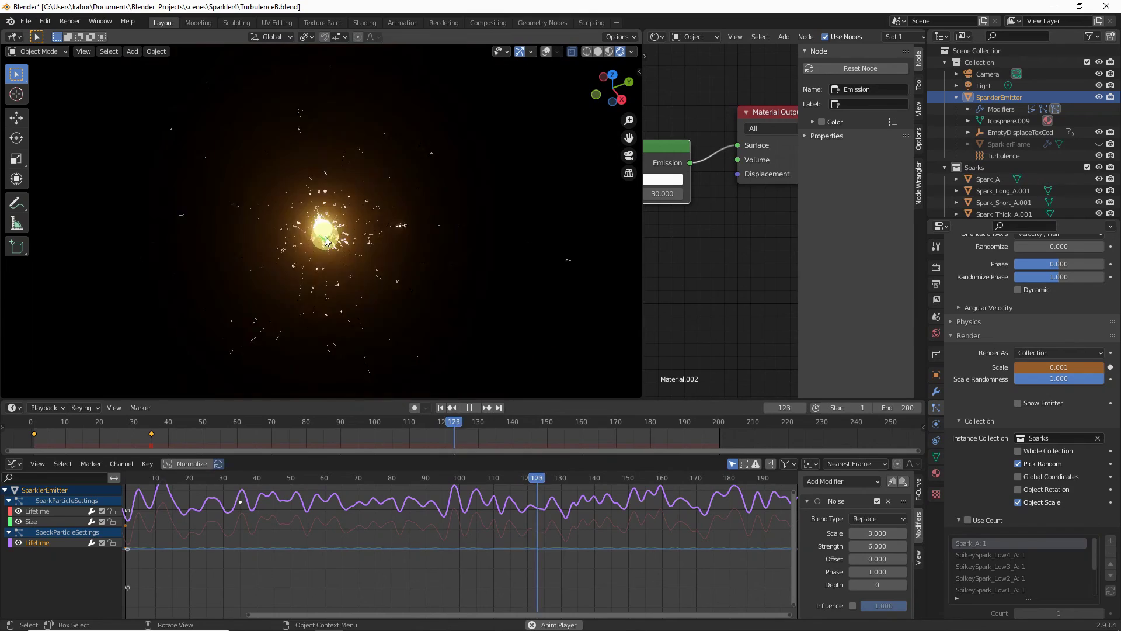
pyautogui.click(472, 408)
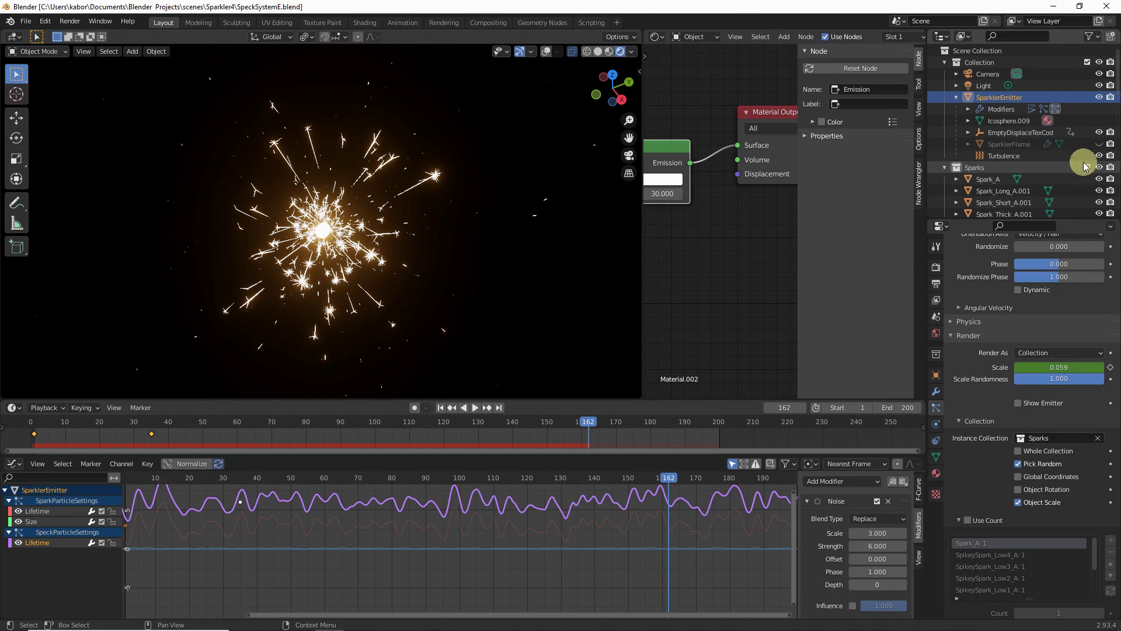
# Unhide SparklerFlame in the viewport and turn off Show Emitter in the spark particles' viewport display settings
pyautogui.click(1098, 144)
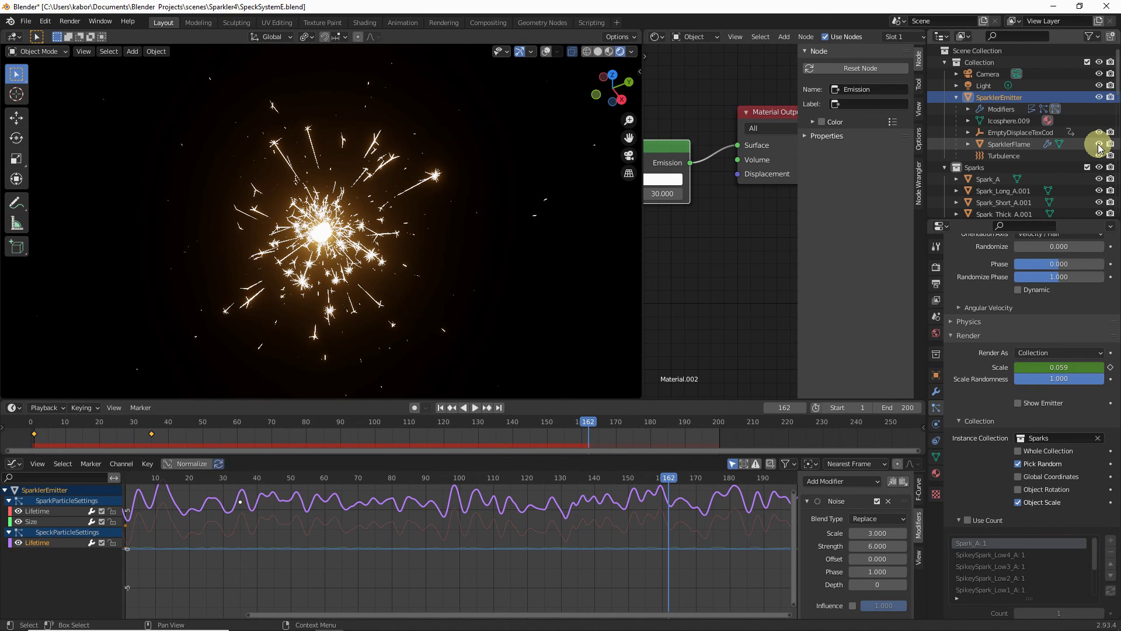
pyautogui.scroll(-6, 975, 467)
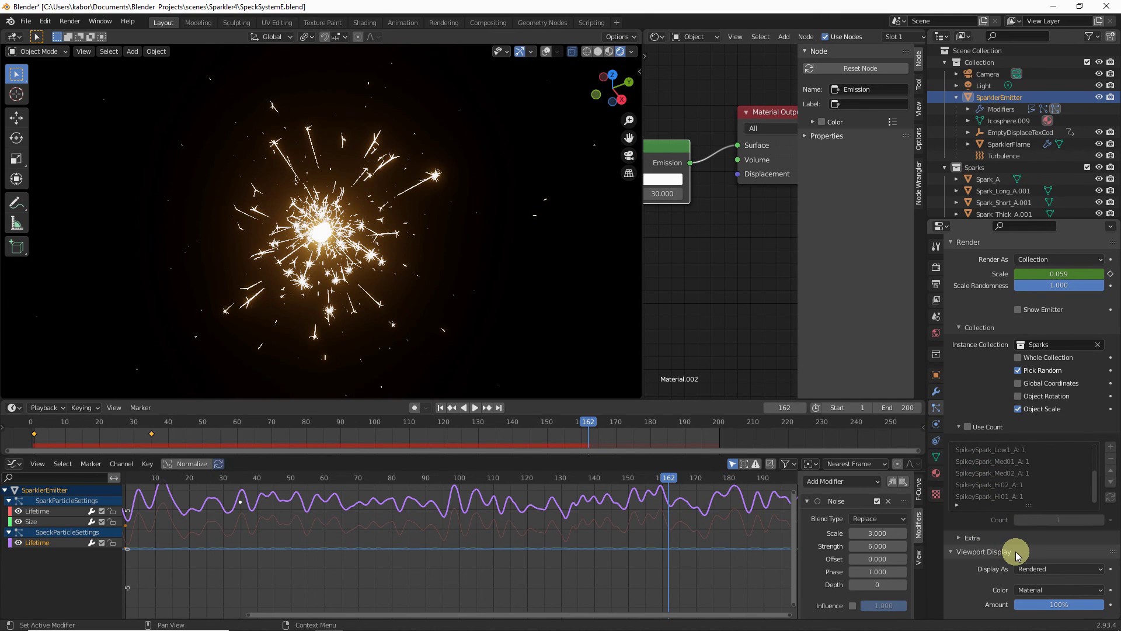
pyautogui.scroll(-4, 1016, 555)
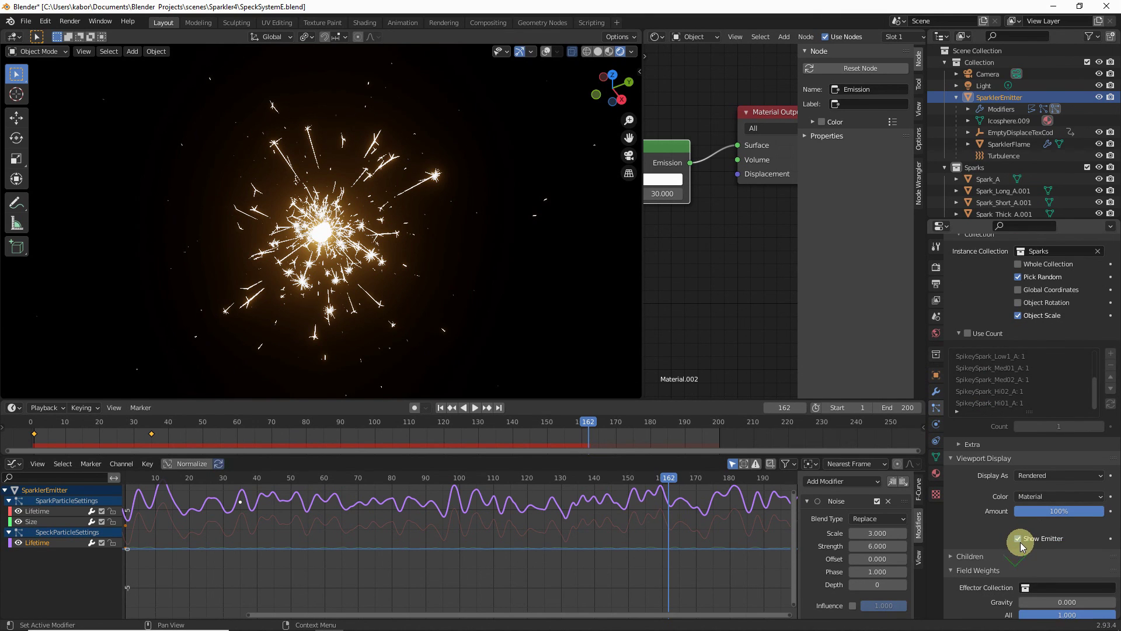
pyautogui.click(1017, 539)
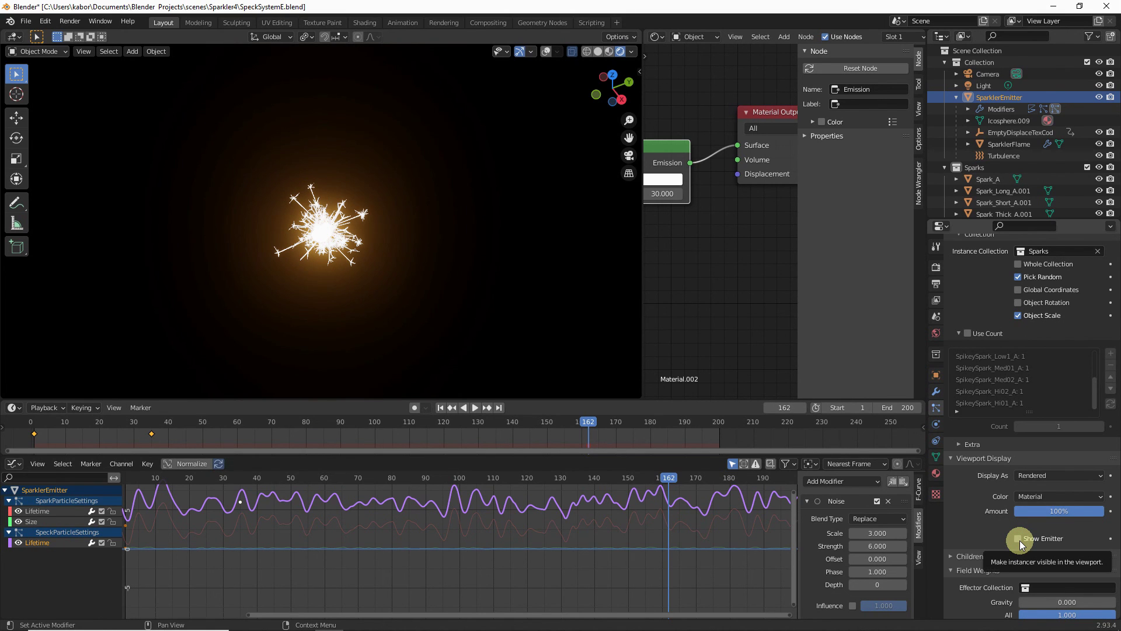
# Check the material on SpeckySpark_B and assign the existing Material.001 to SpeckySpark_C
pyautogui.scroll(-1, 997, 161)
pyautogui.scroll(-8, 996, 161)
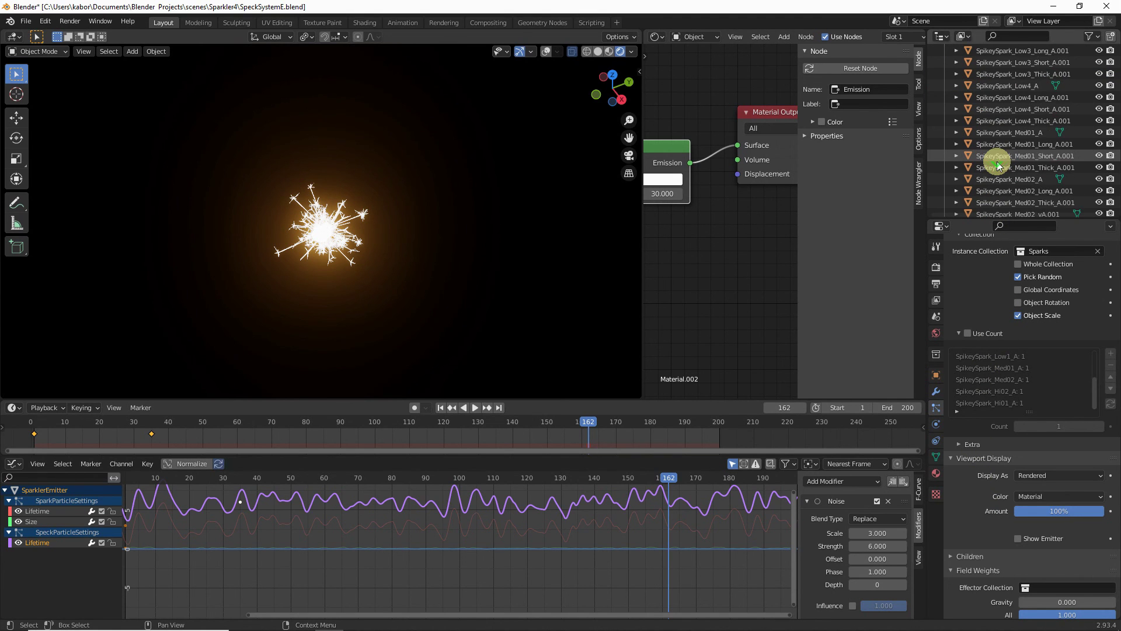
pyautogui.scroll(-8, 996, 164)
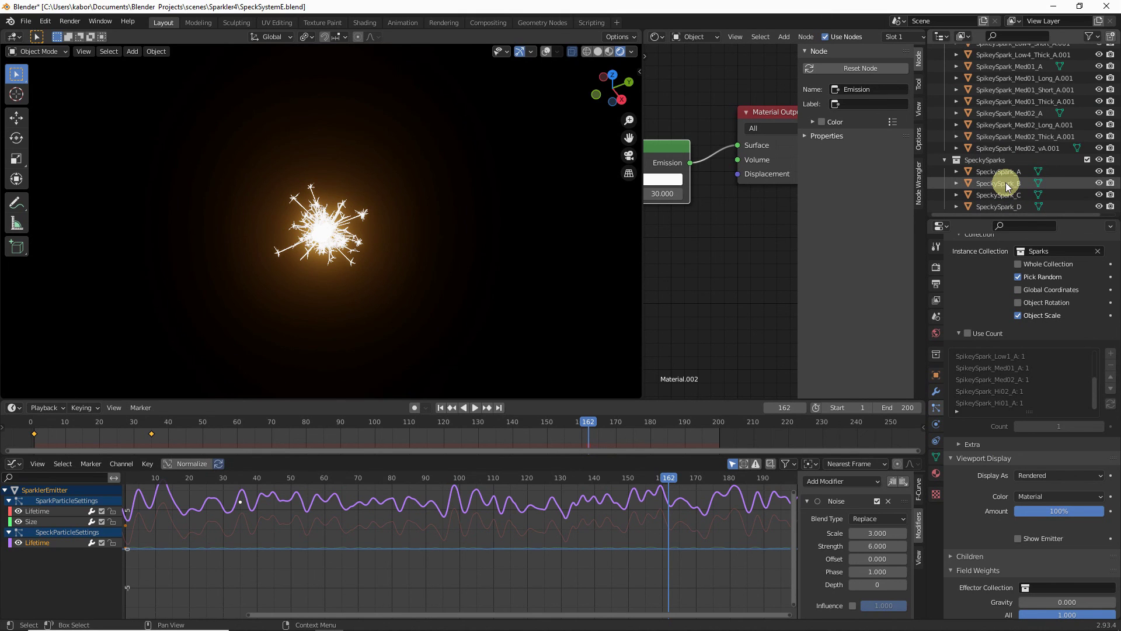
pyautogui.click(1000, 182)
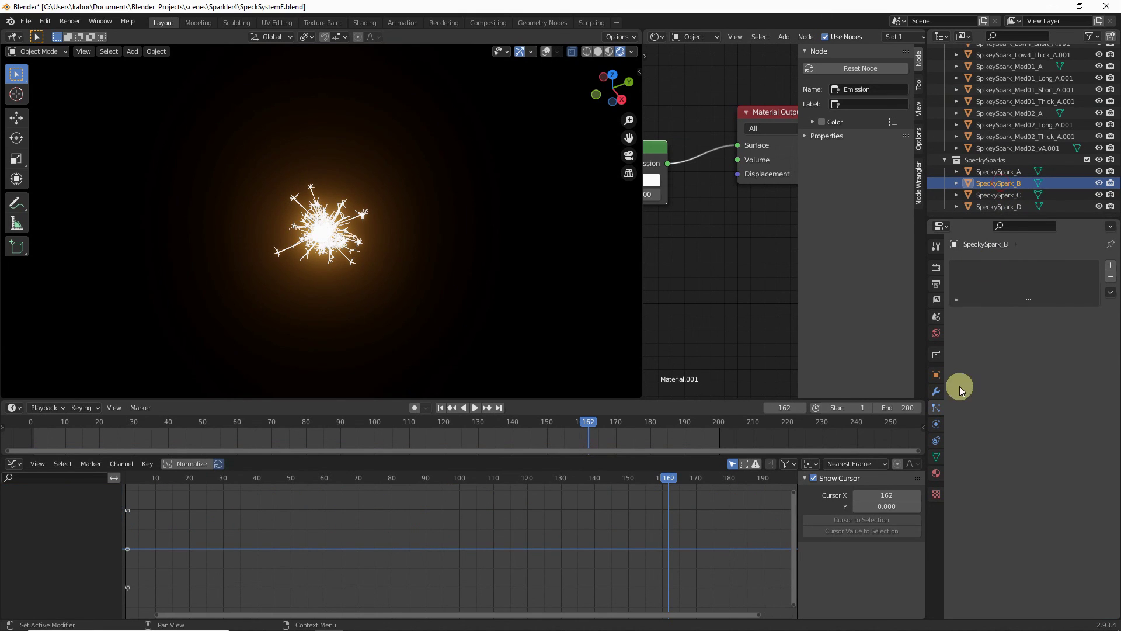
pyautogui.click(937, 472)
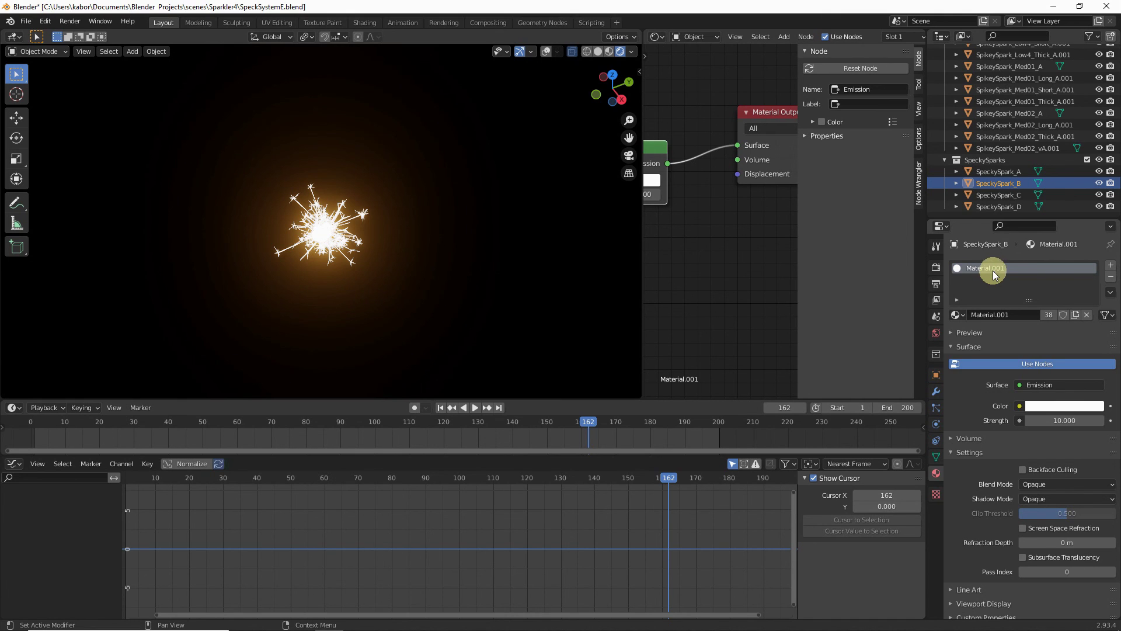
pyautogui.click(986, 195)
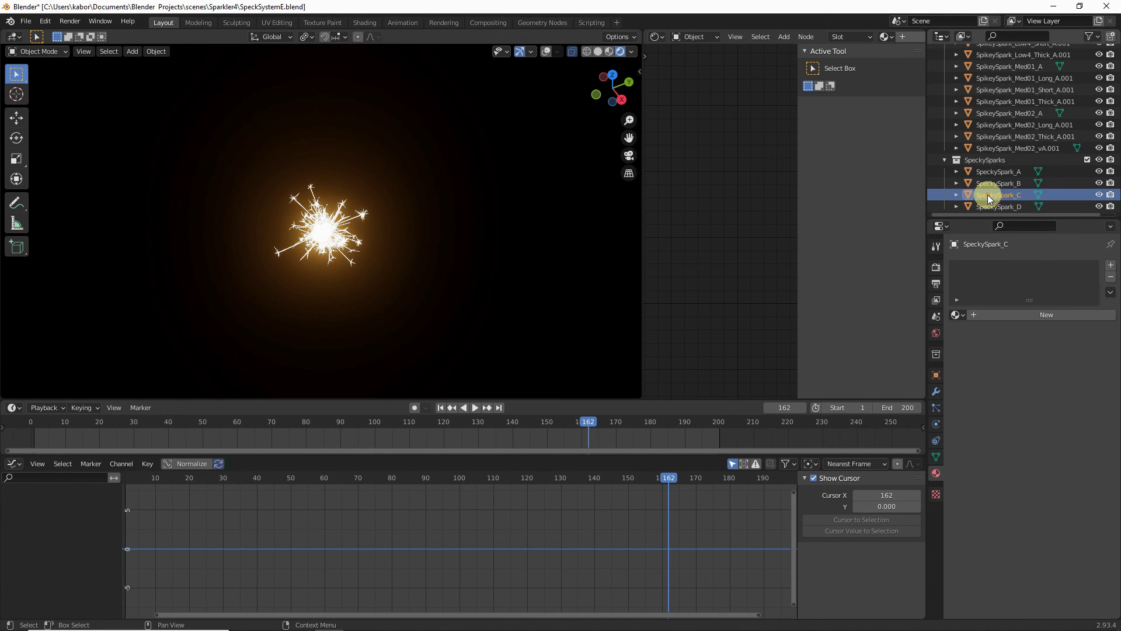
pyautogui.click(957, 315)
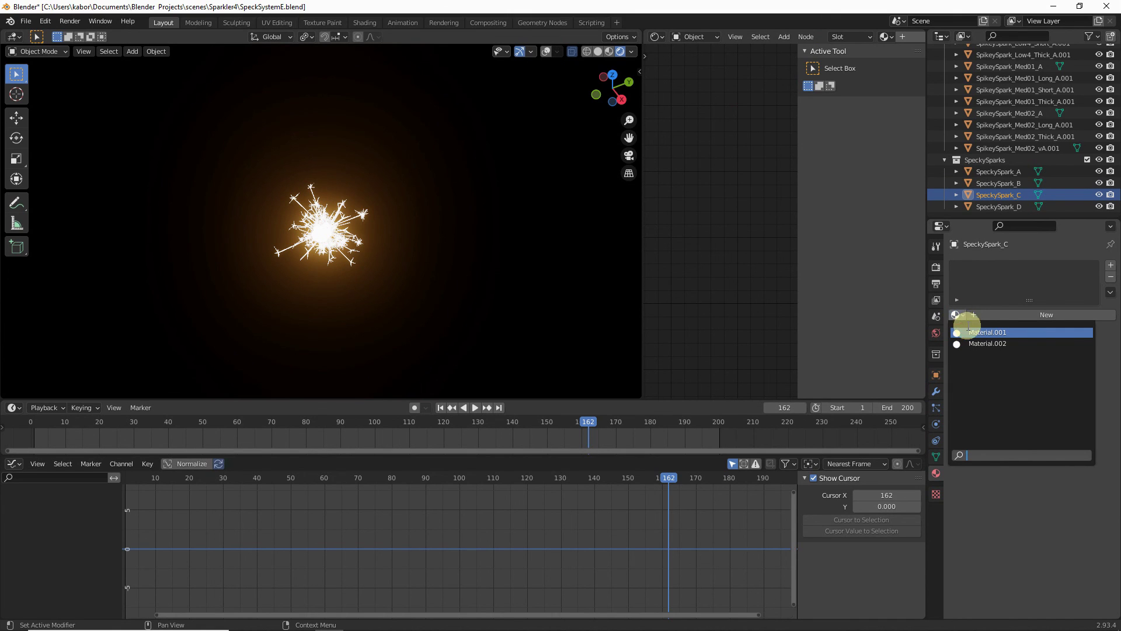
pyautogui.click(1006, 332)
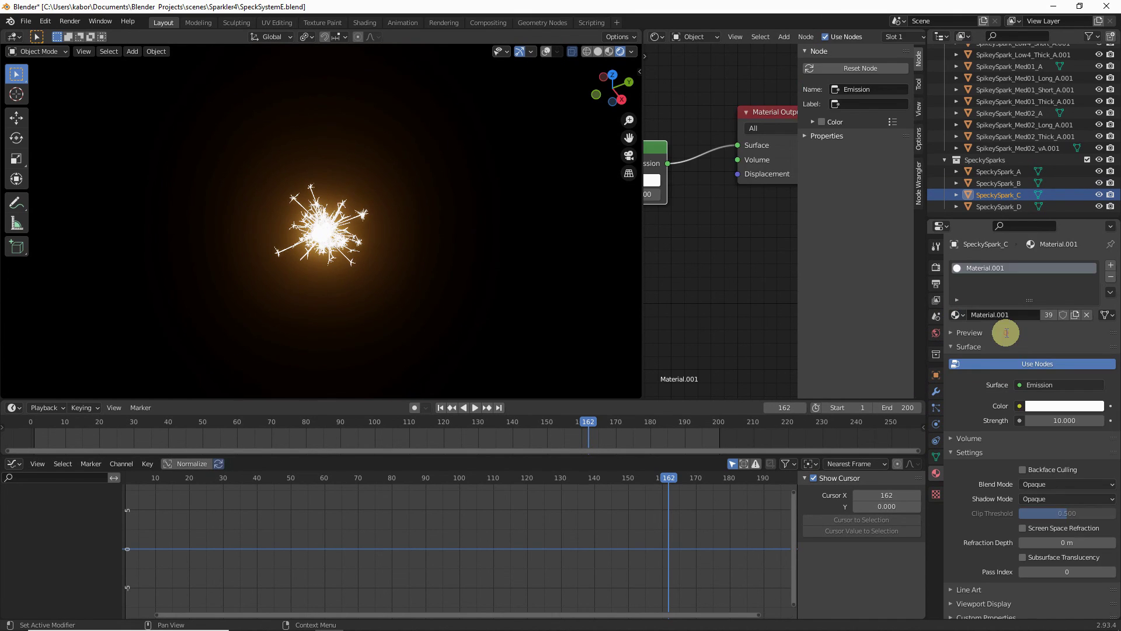
# Assign the existing Material.001 to SpeckySpark_D
pyautogui.click(990, 206)
pyautogui.click(957, 315)
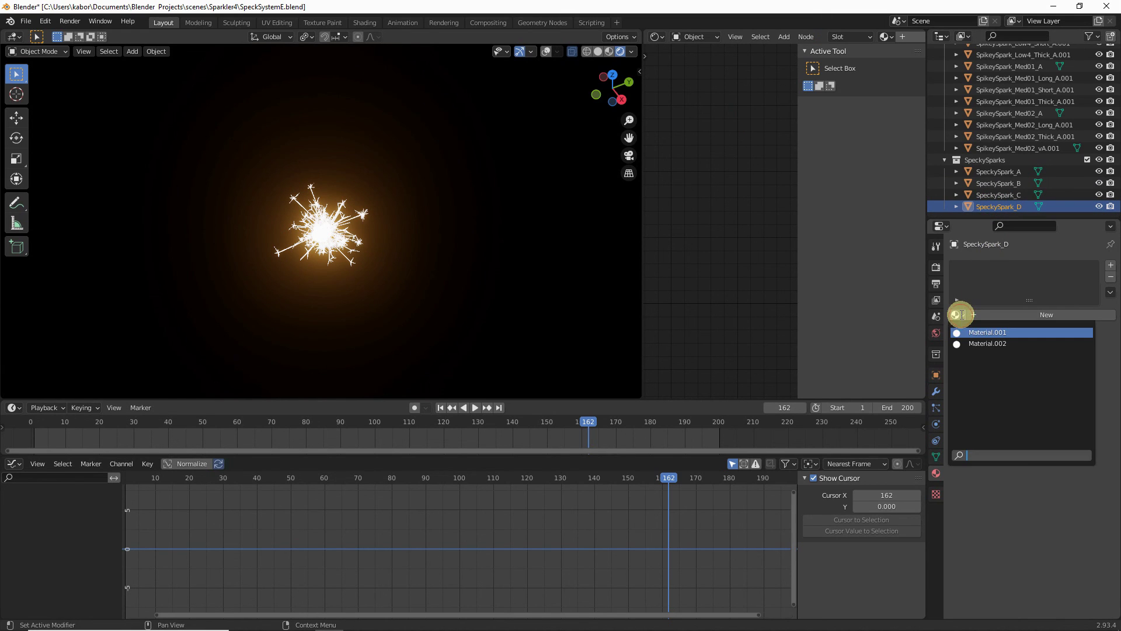
pyautogui.click(998, 330)
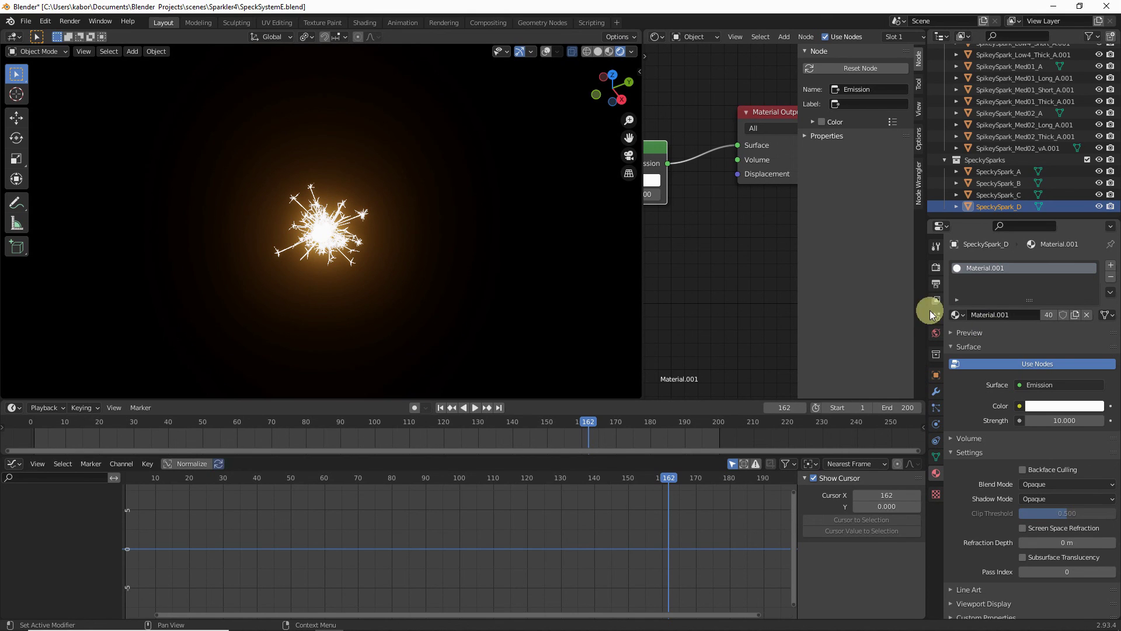
# Render the animation from the viewport, close the render window and play back the rendered animation
pyautogui.click(82, 52)
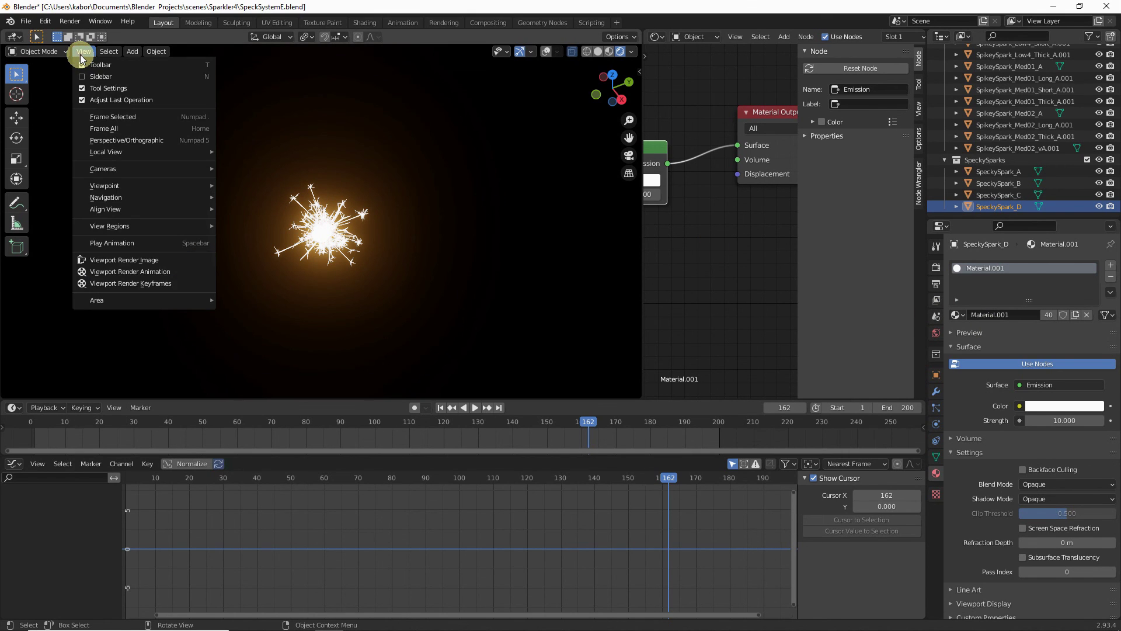
pyautogui.click(138, 272)
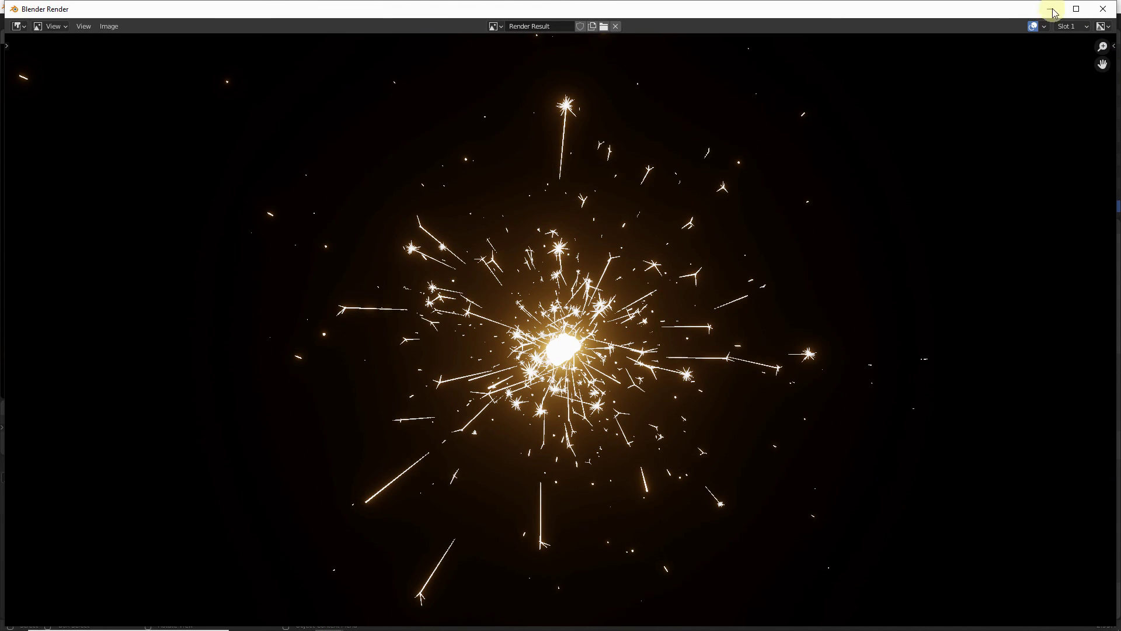
pyautogui.click(1101, 11)
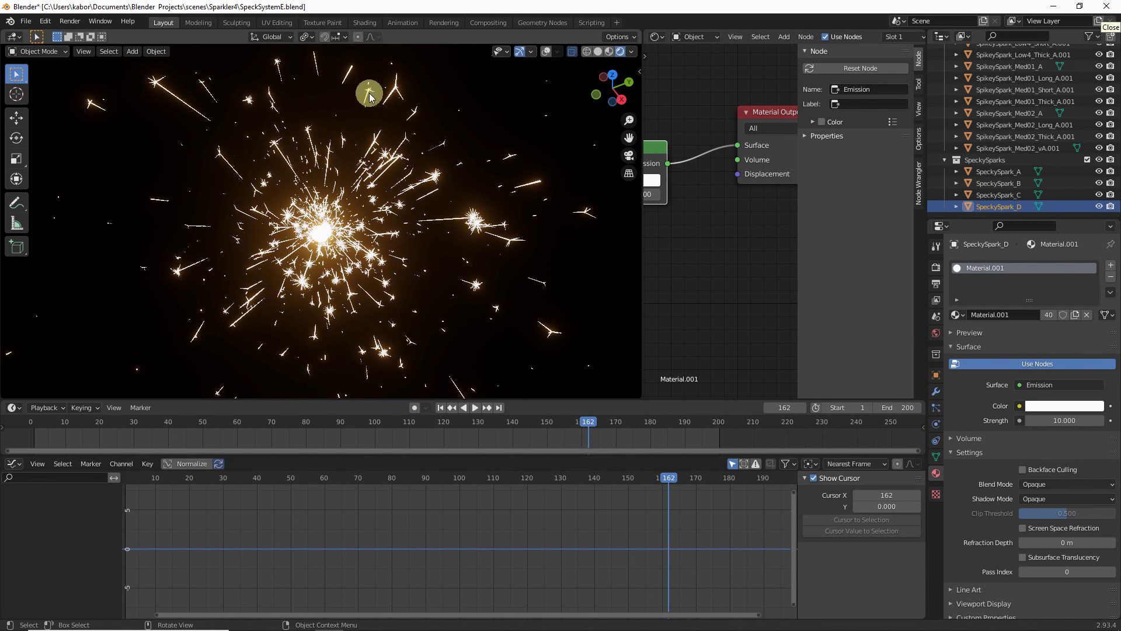
pyautogui.click(70, 22)
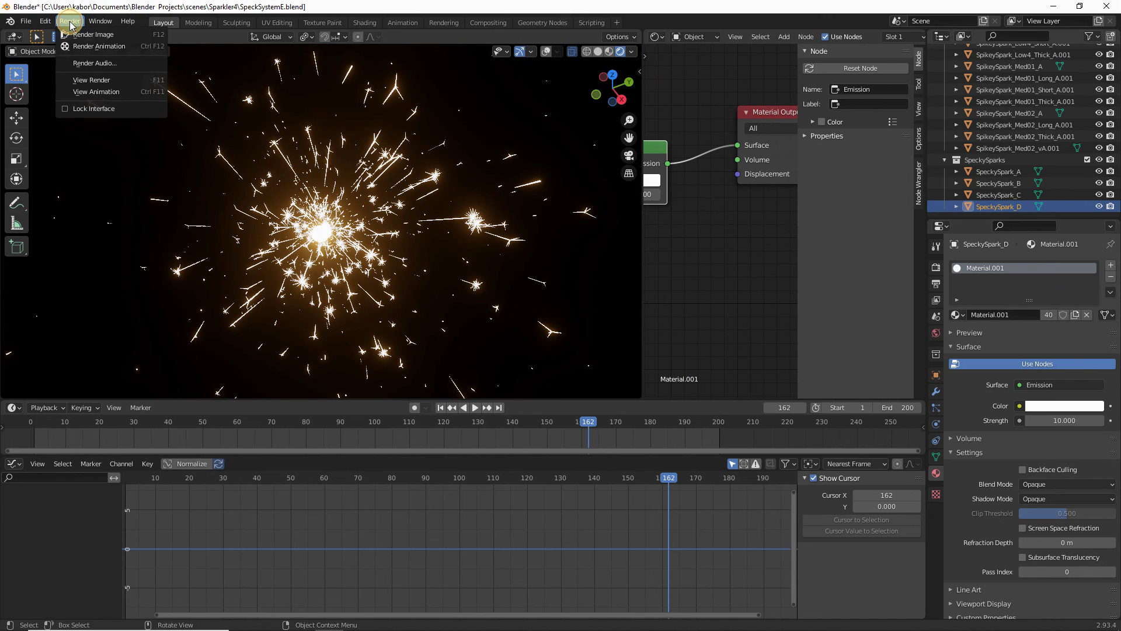
pyautogui.click(94, 92)
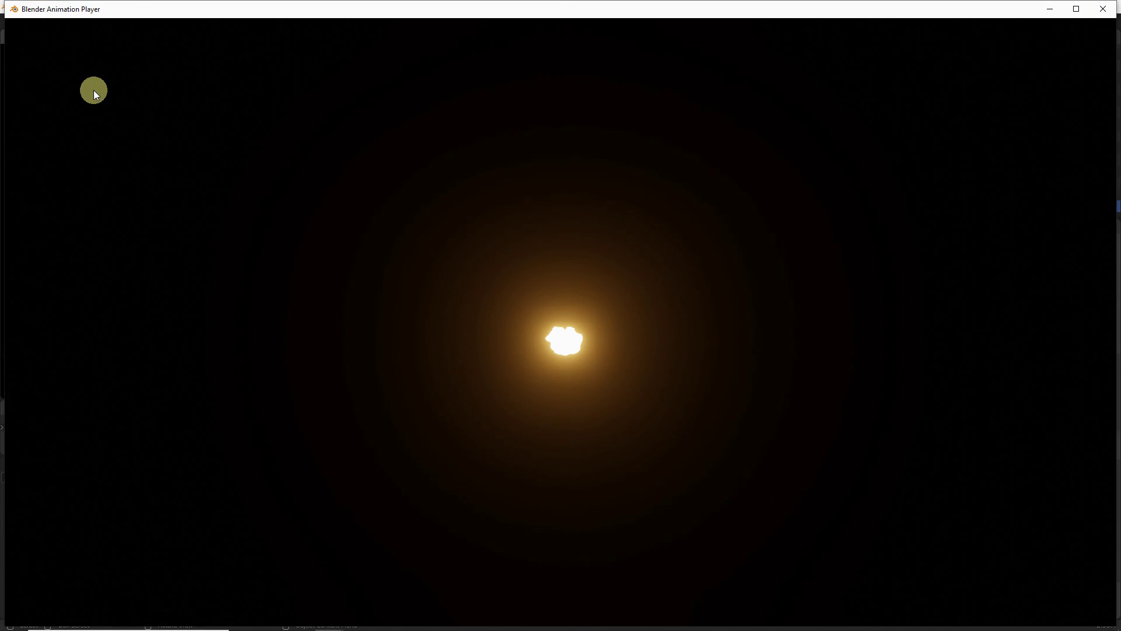